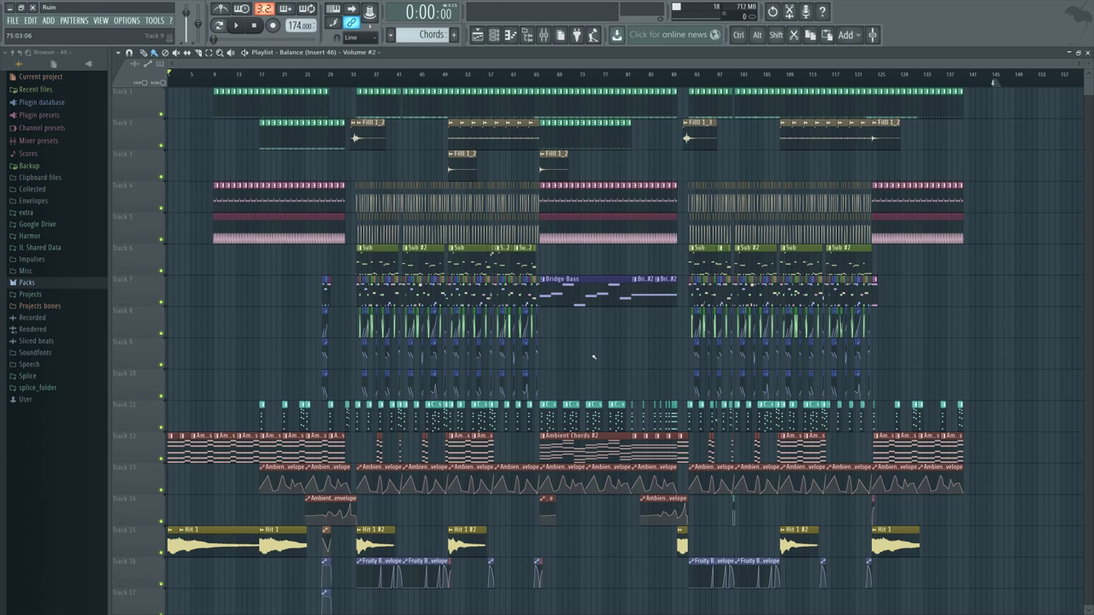
- Open the channel settings of the first Hit 1 audio clip on Track 15 in the playlist
scroll(599, 340, down, 2)
scroll(608, 359, up, 2)
scroll(261, 327, up, 5)
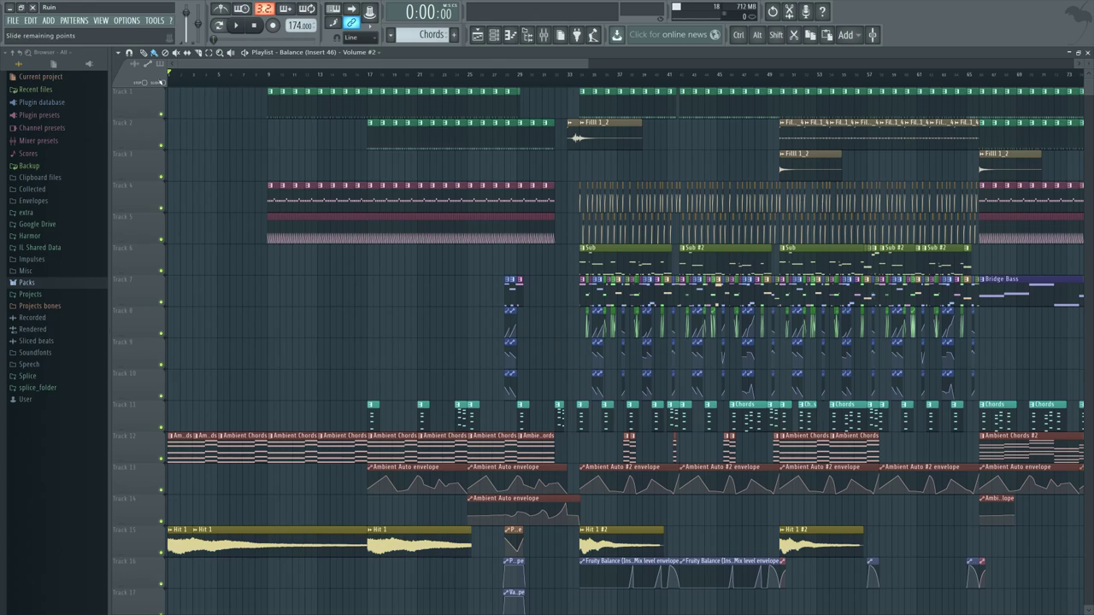
scroll(259, 333, down, 3)
double_click(224, 447)
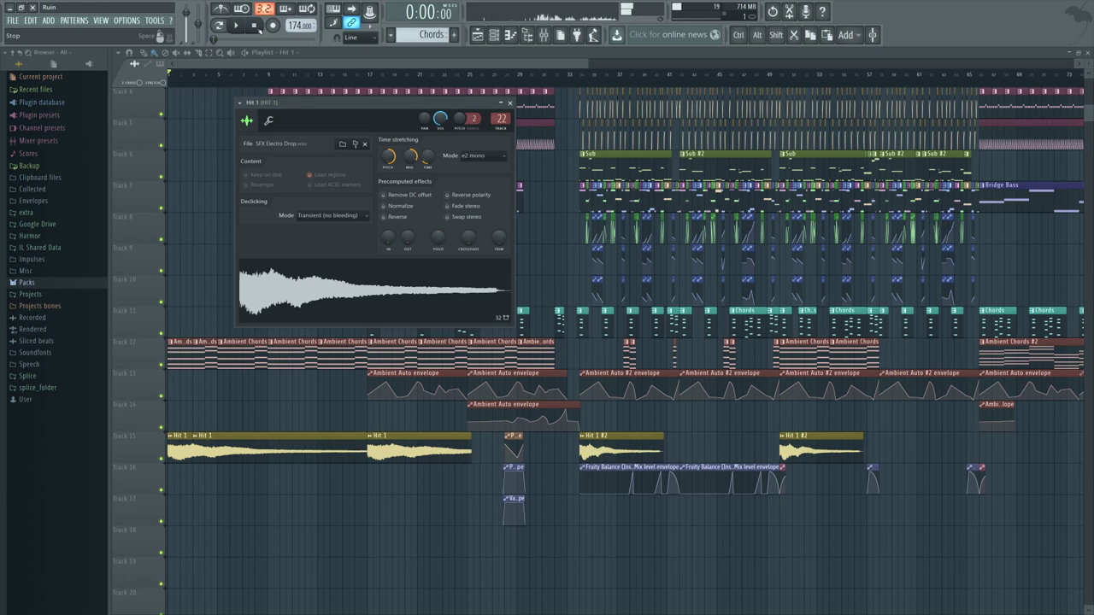
- Locate the SFX Electro Drop sample inside the SFX folder of the Packs library and select it
click(76, 283)
click(61, 352)
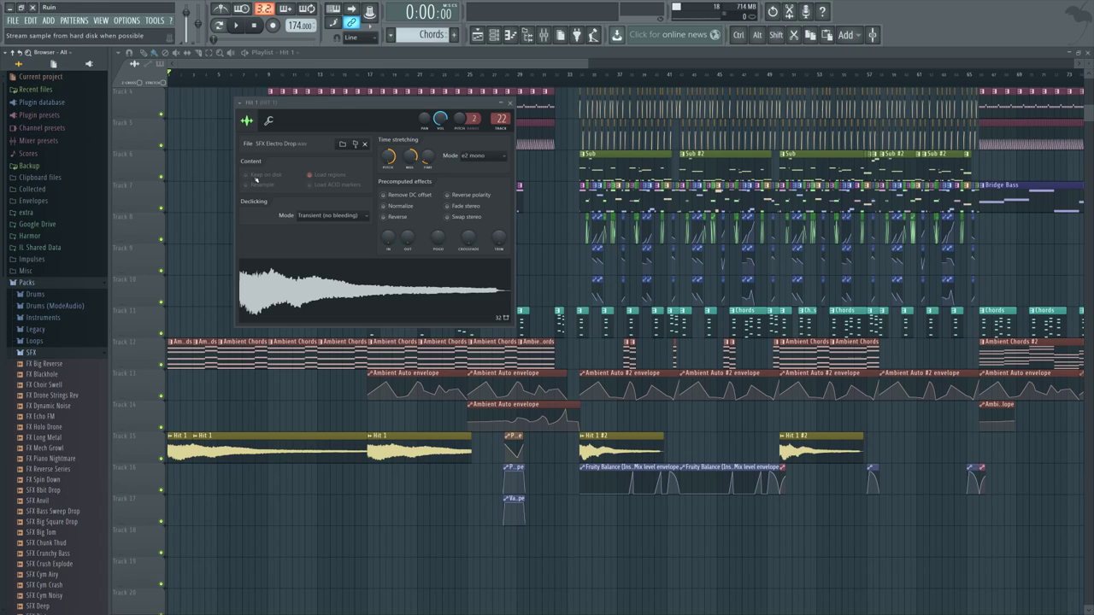
scroll(71, 509, down, 2)
click(72, 575)
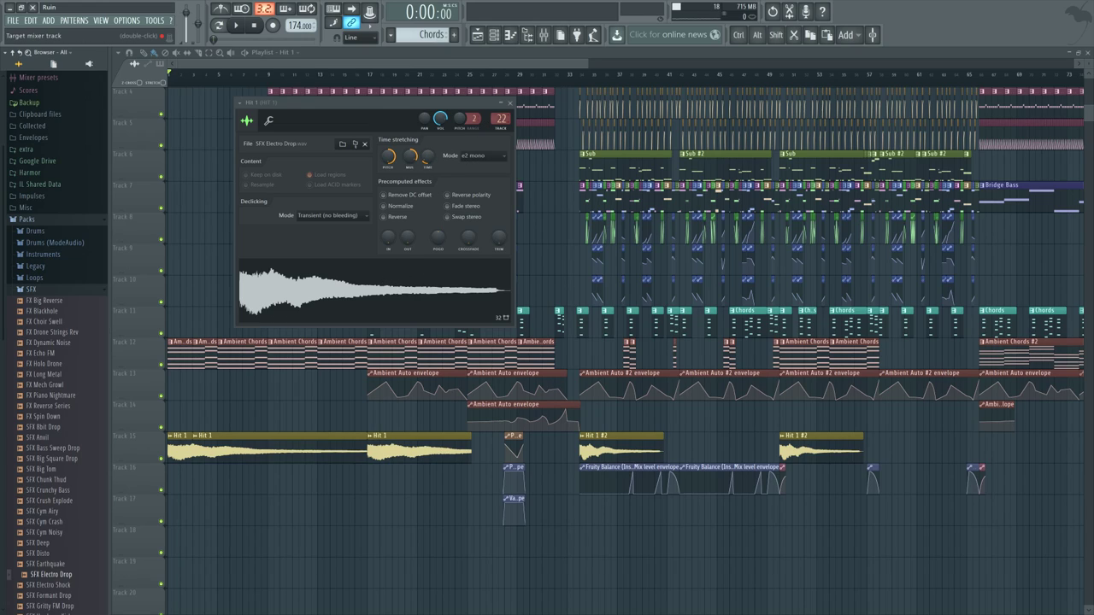
- Open the mixer insert assigned to Hit 1 and display its Fruity Convolver equalizer curve clear of the sample settings
double_click(500, 118)
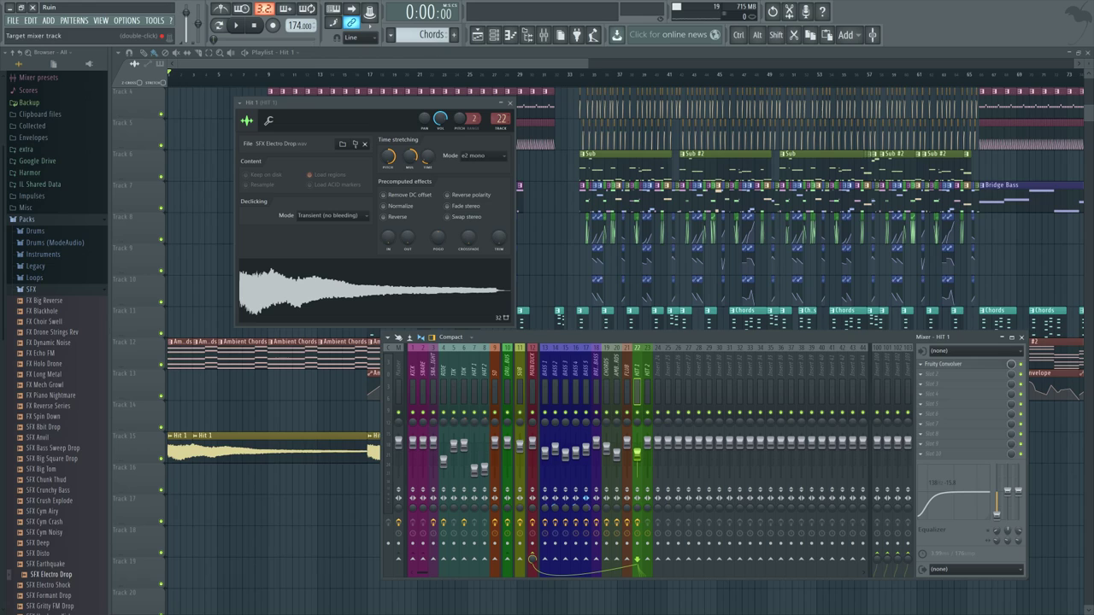
click(944, 364)
drag(333, 94, 677, 196)
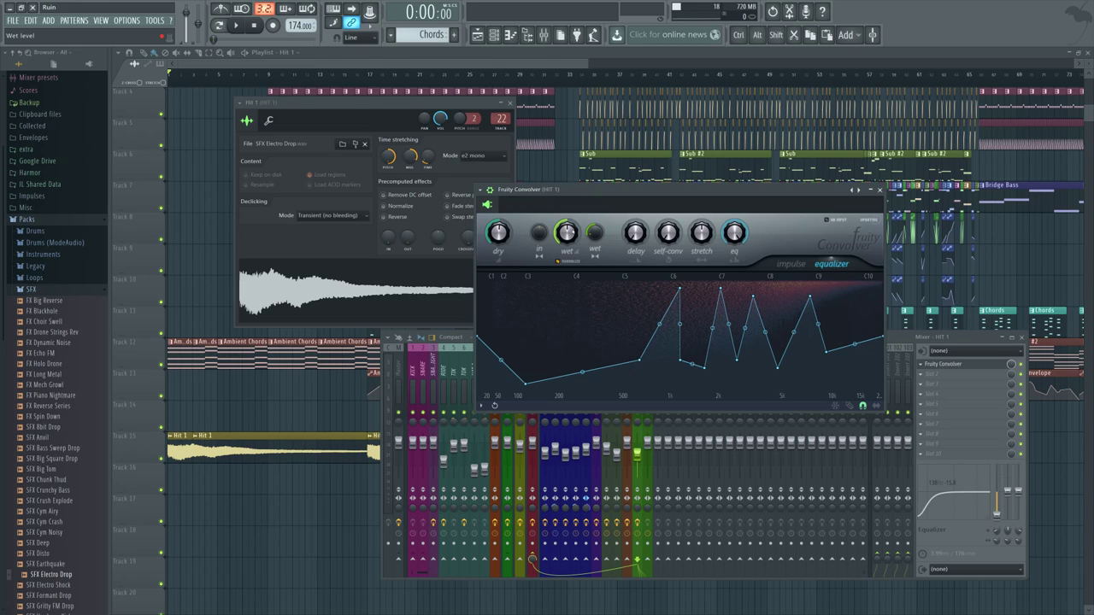
click(818, 272)
click(818, 272)
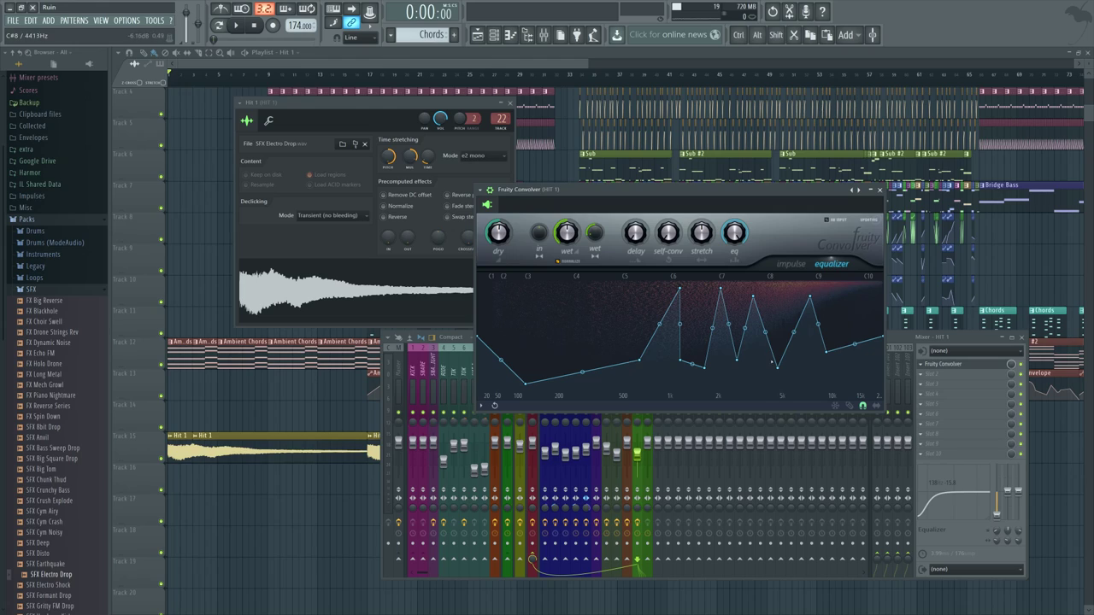
- Audition the Hit 1 sample repeatedly, toggling its Fruity Convolver effect to compare the processed and dry sound
click(414, 290)
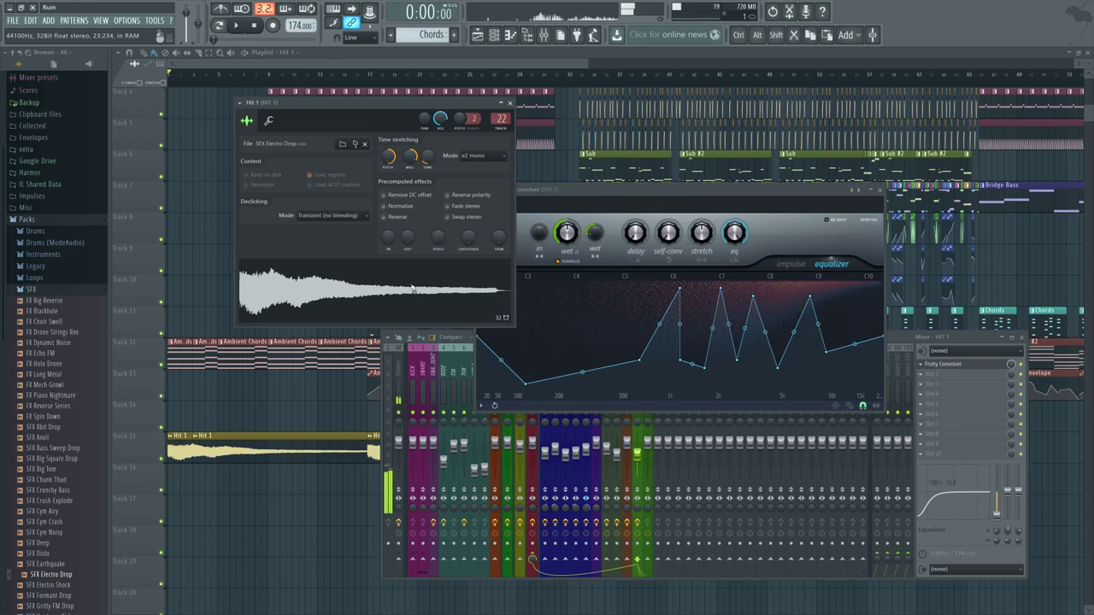
click(253, 26)
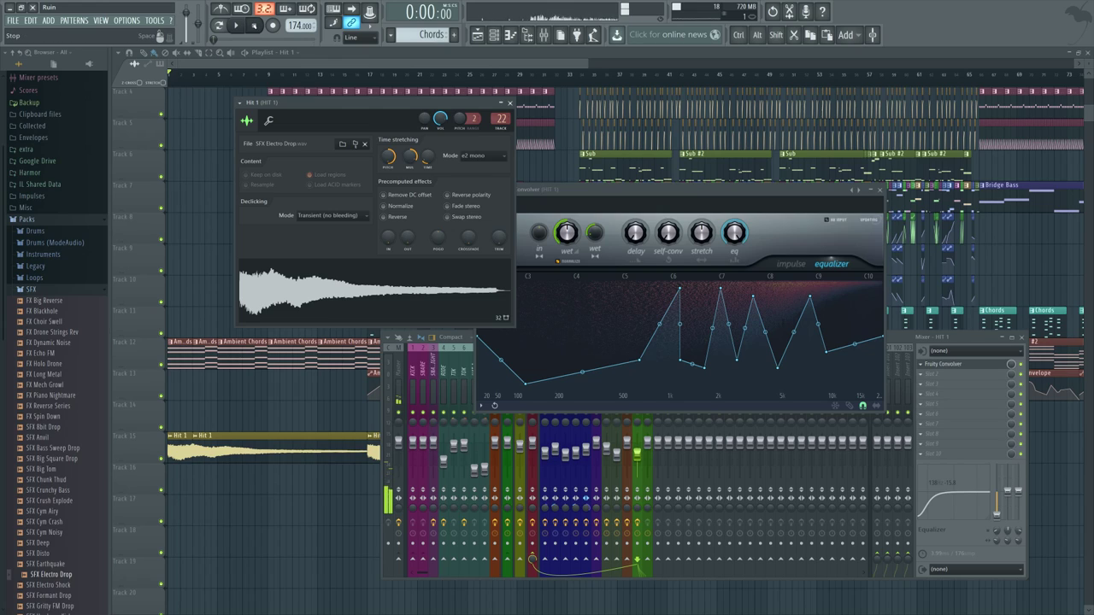
click(1020, 364)
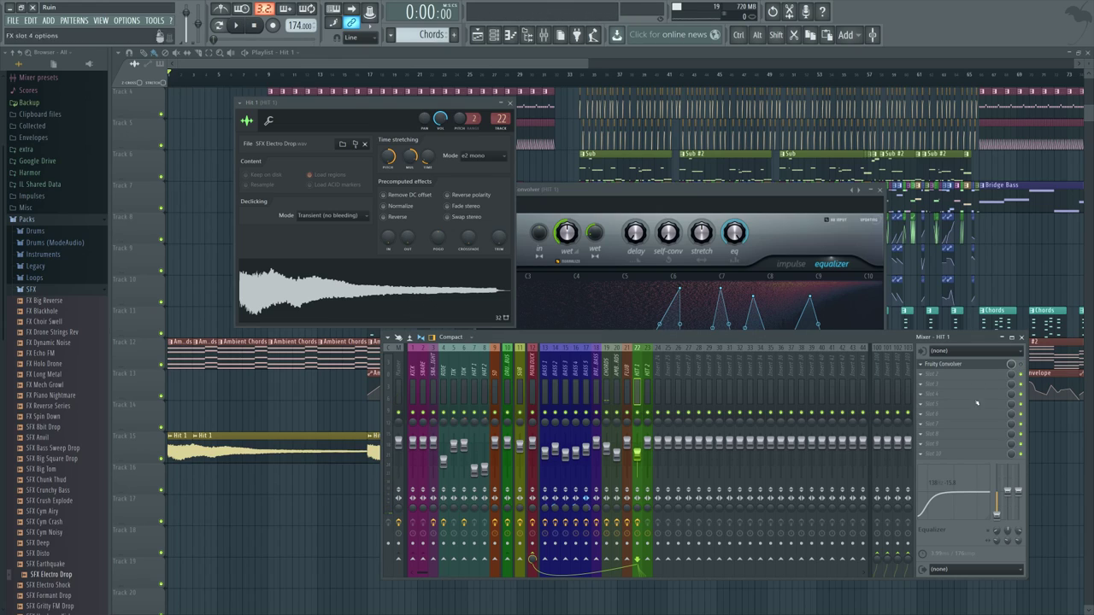
click(433, 303)
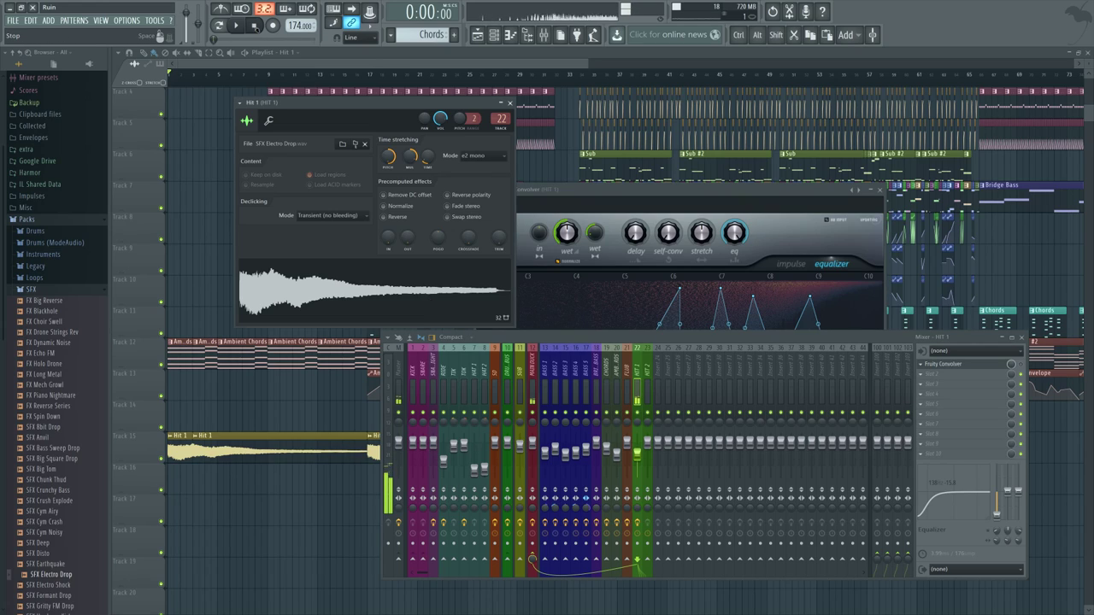
click(395, 297)
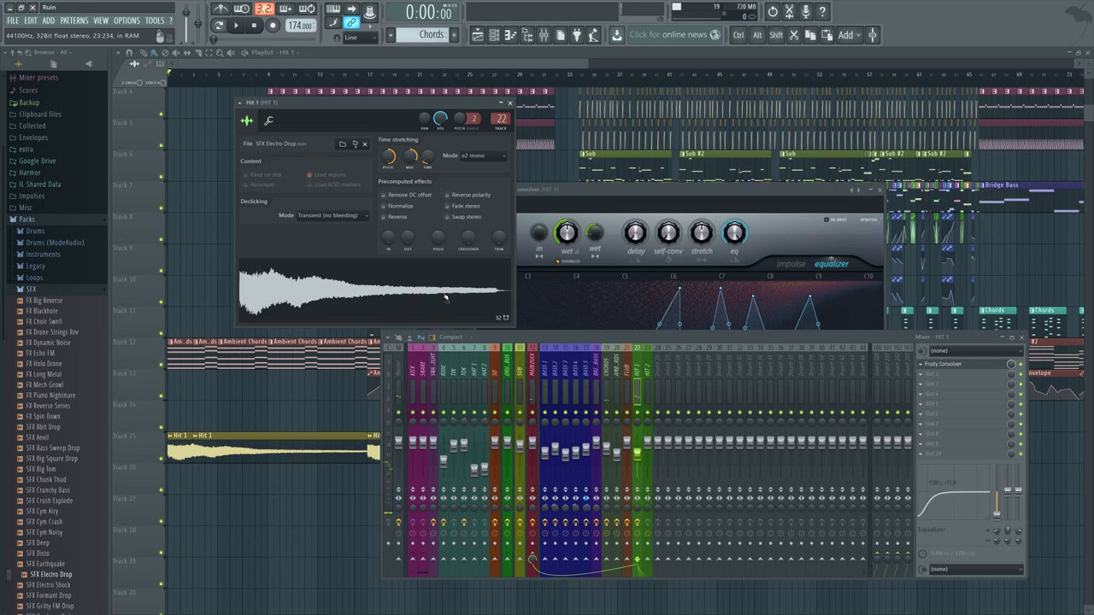
- Close all open plugin and mixer windows over the playlist and collapse the Packs folder in the browser
key(F12)
scroll(297, 399, up, 3)
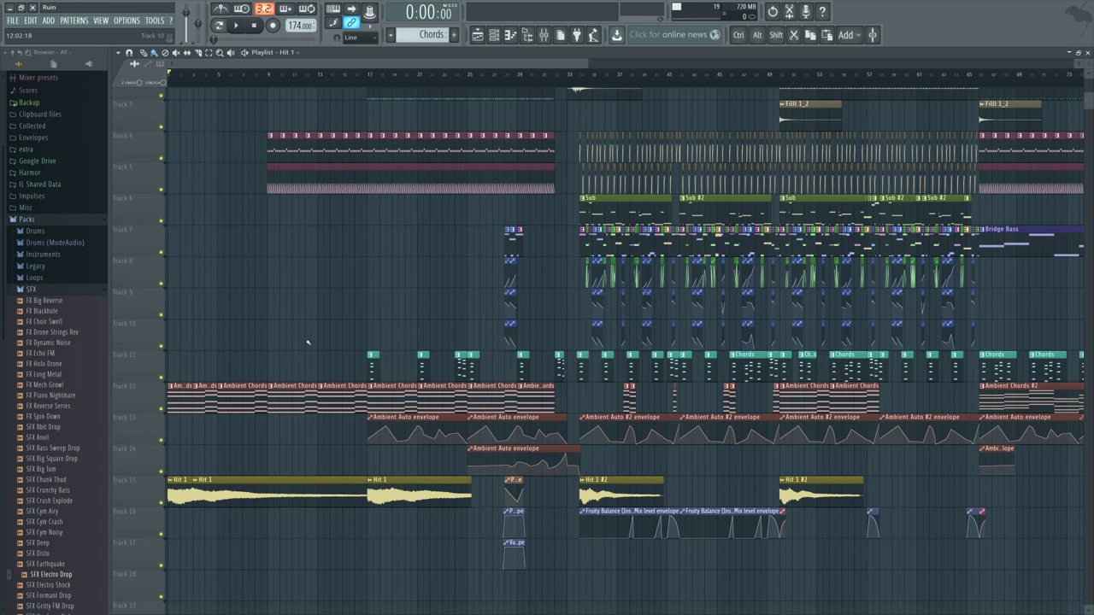
scroll(308, 343, up, 1)
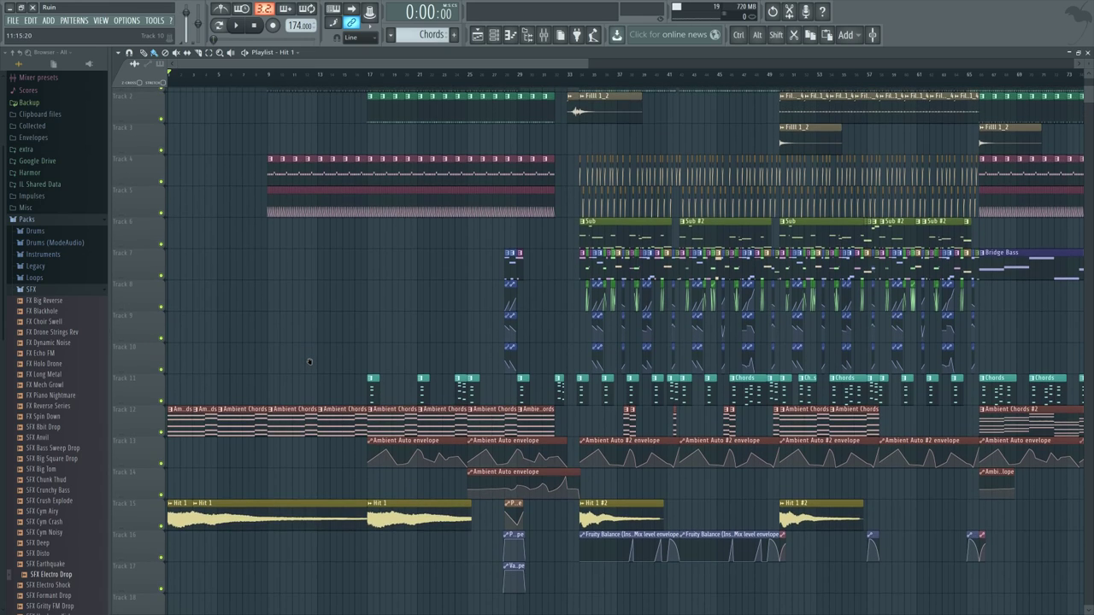
scroll(311, 360, down, 1)
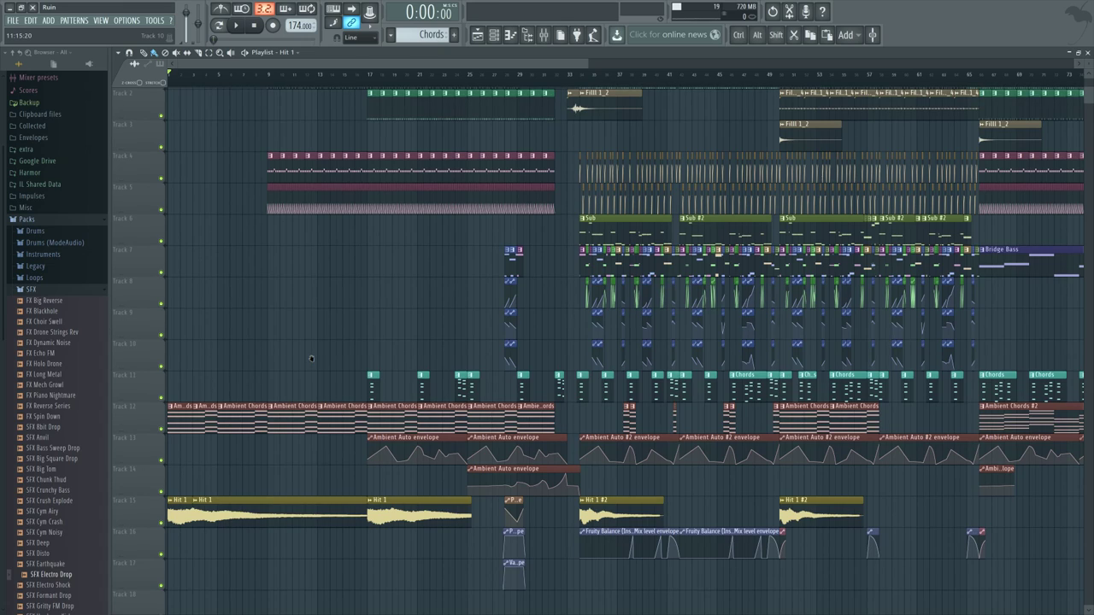
click(57, 219)
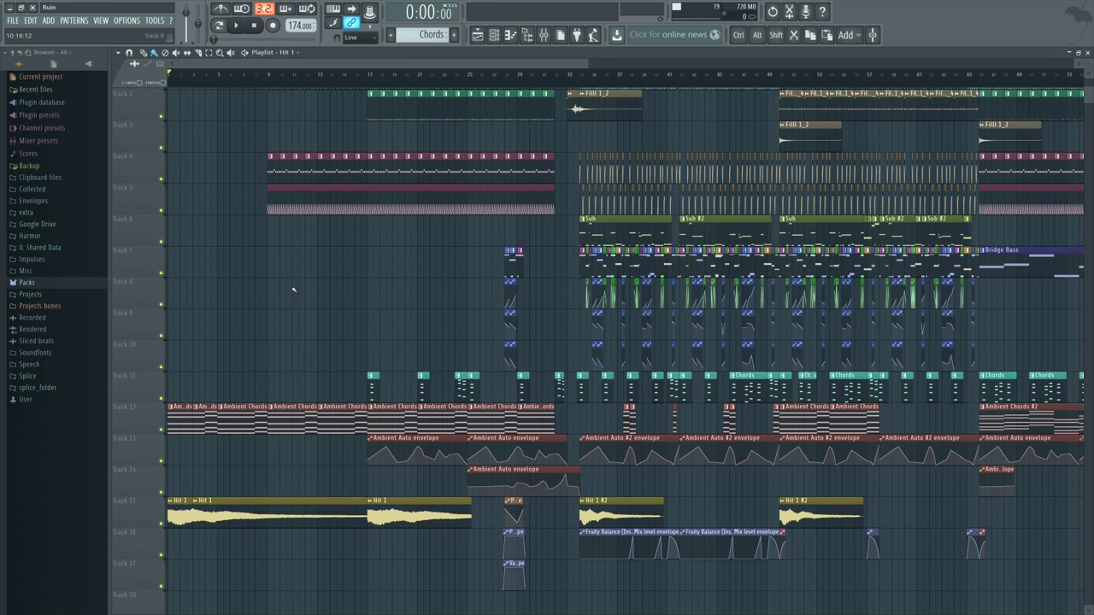
- Open the first Ambient Chords pattern on Track 12 in the piano roll, play it back and return to the playlist
scroll(299, 281, up, 1)
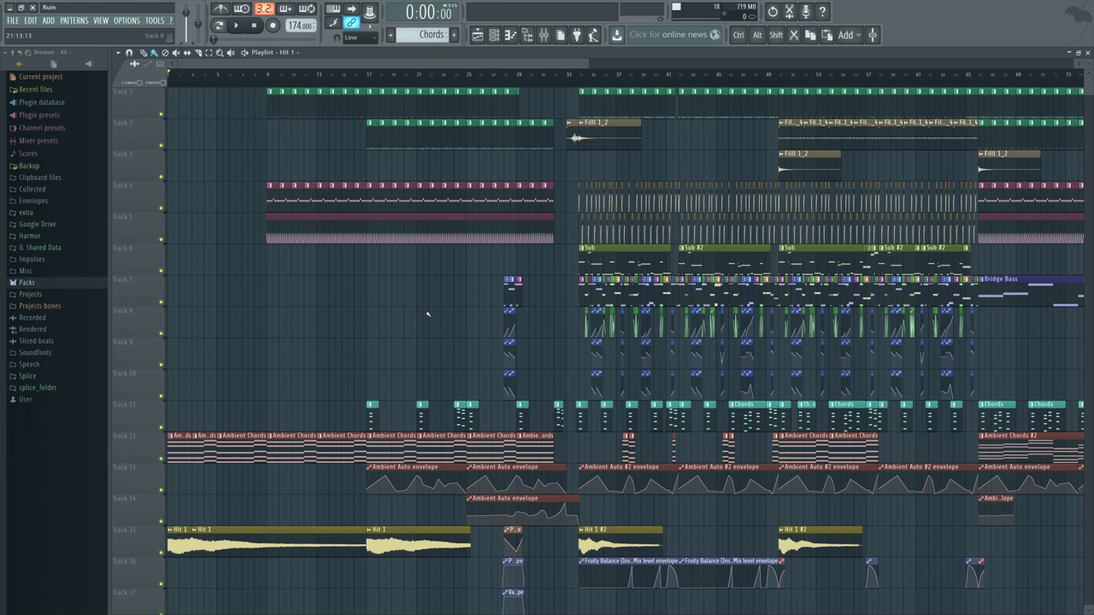
scroll(351, 340, down, 1)
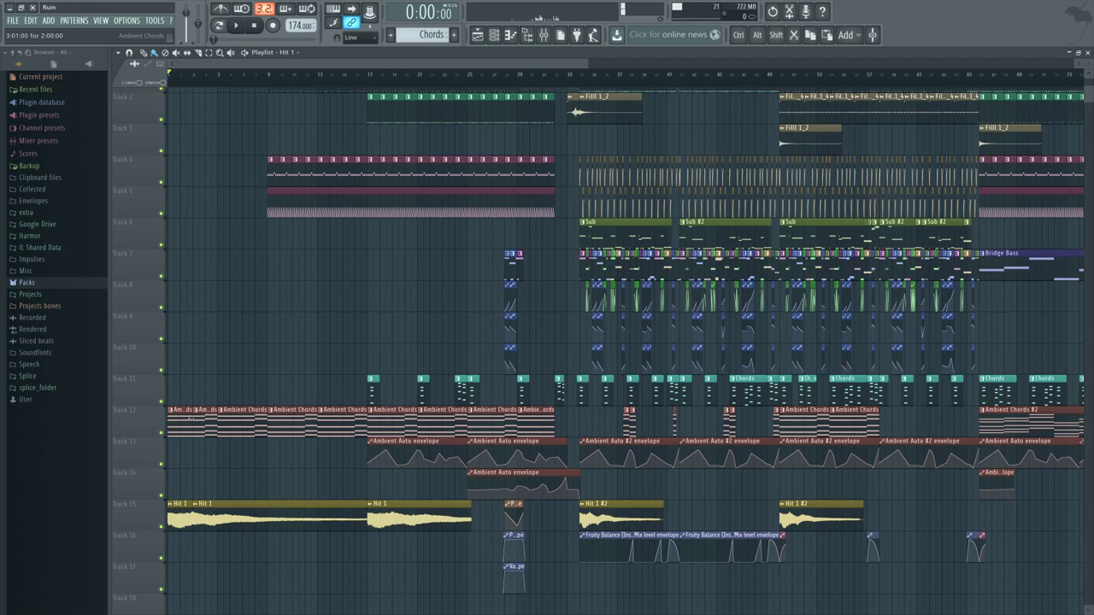
double_click(173, 420)
scroll(249, 390, down, 2)
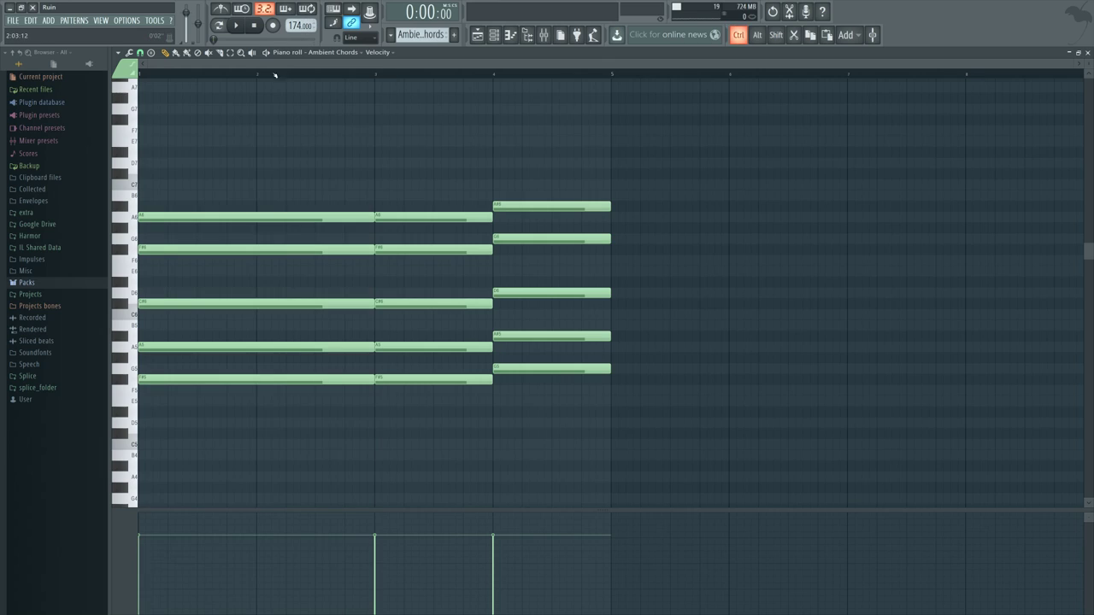
key(space)
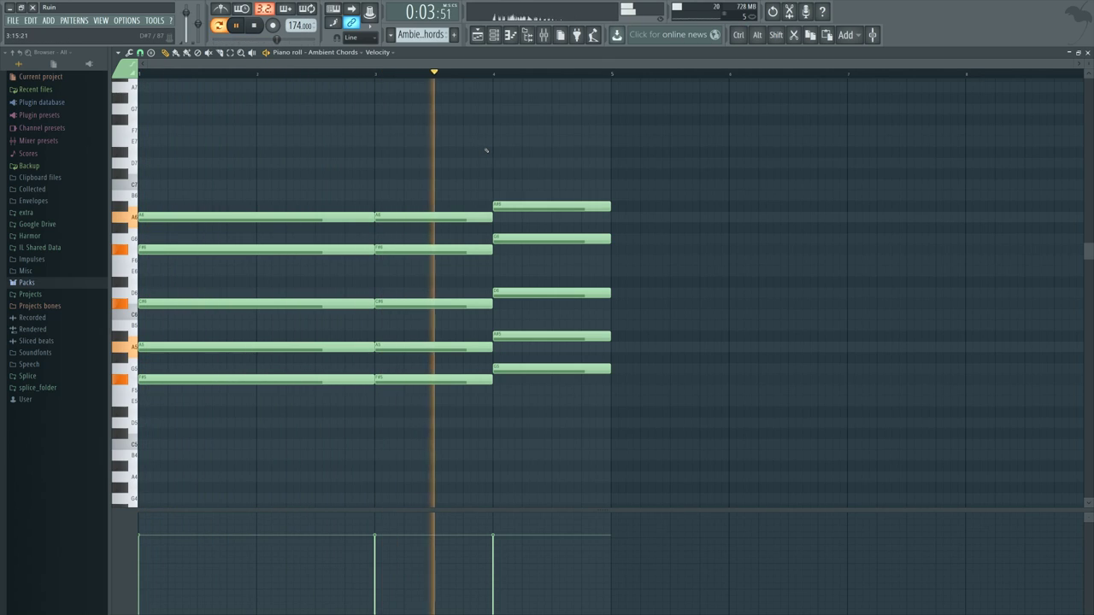
key(space)
click(478, 35)
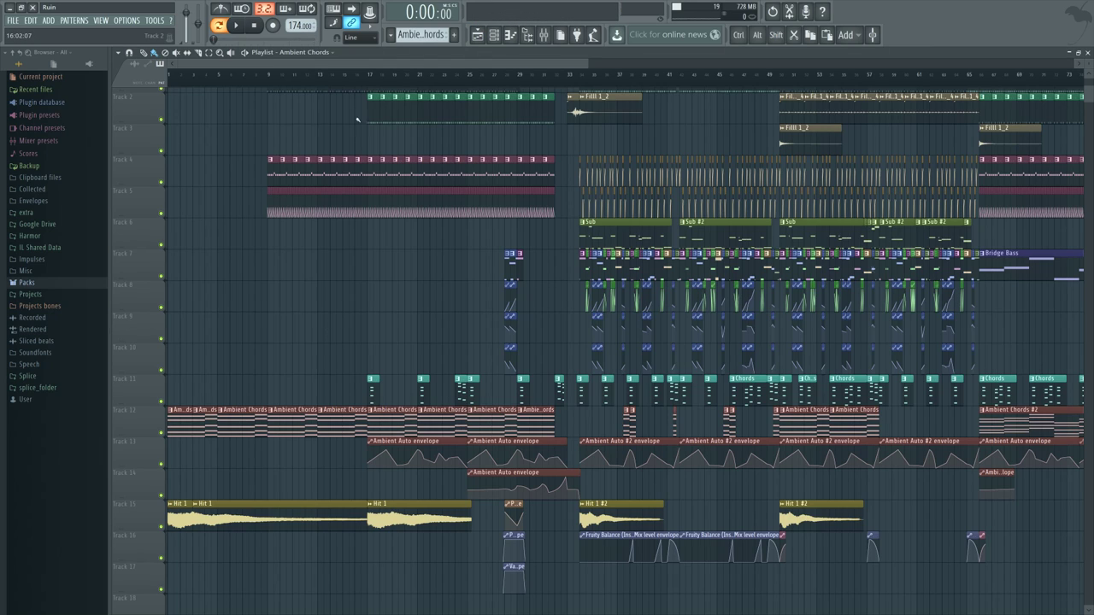
- Play the arrangement from bar 17 with the ambient chords insert soloed in the mixer
click(368, 73)
key(F9)
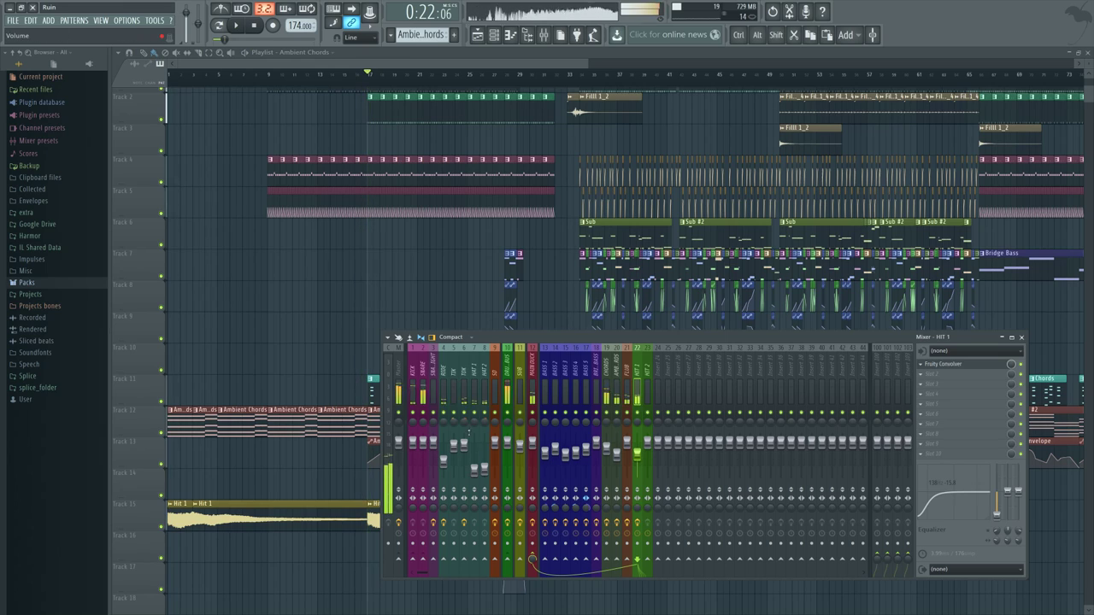
right_click(613, 414)
key(space)
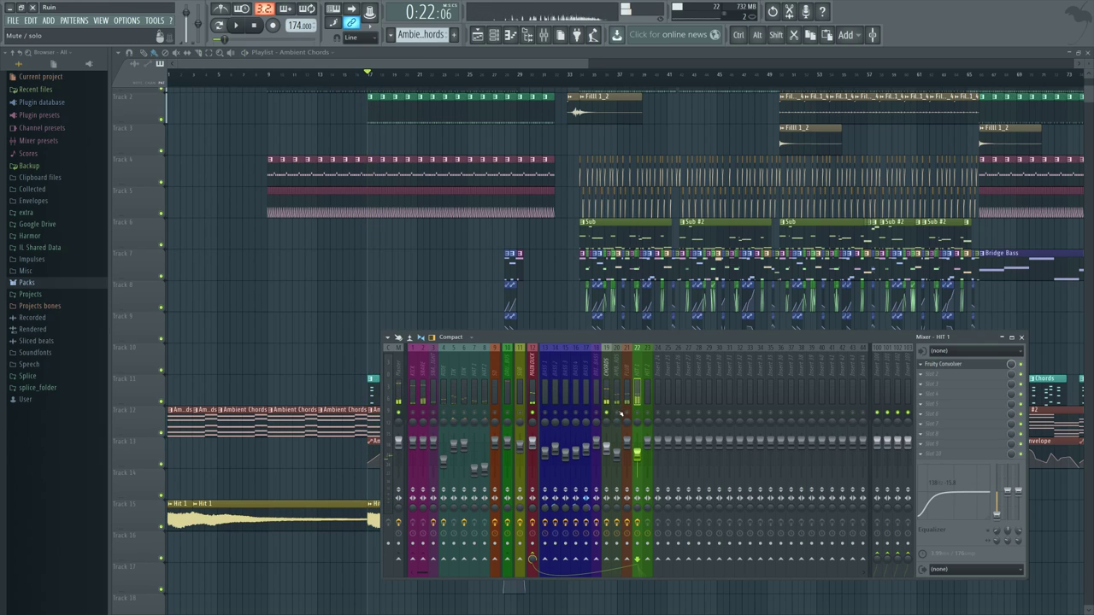
click(613, 413)
key(F9)
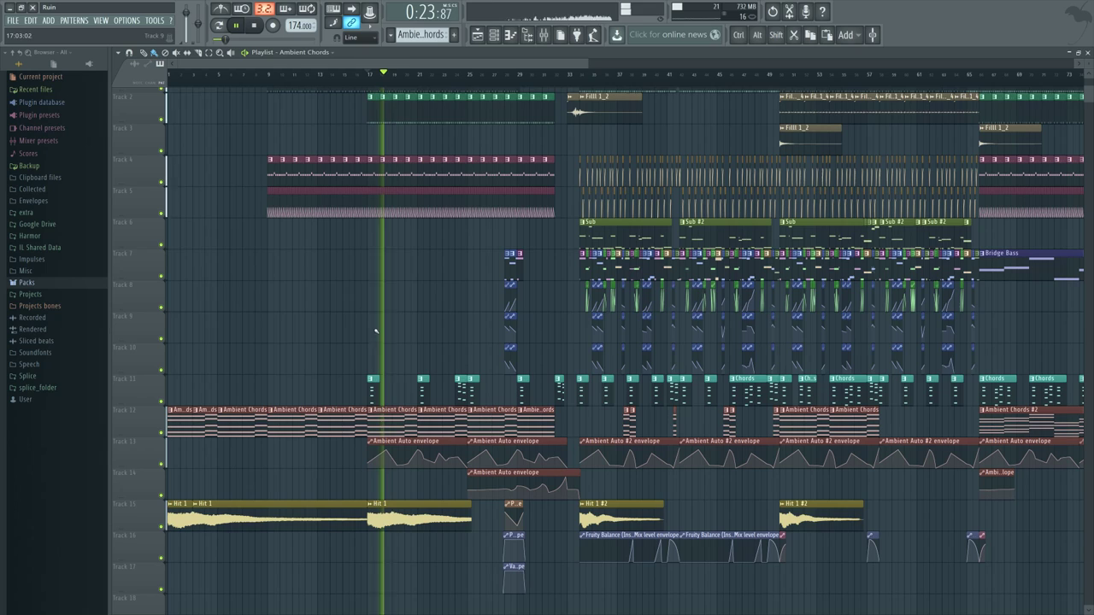
- Open the Ambient Chords channel's Patcher map and examine the Harmor synth inside it, stopping playback and closing Harmor when finished
double_click(388, 414)
click(493, 36)
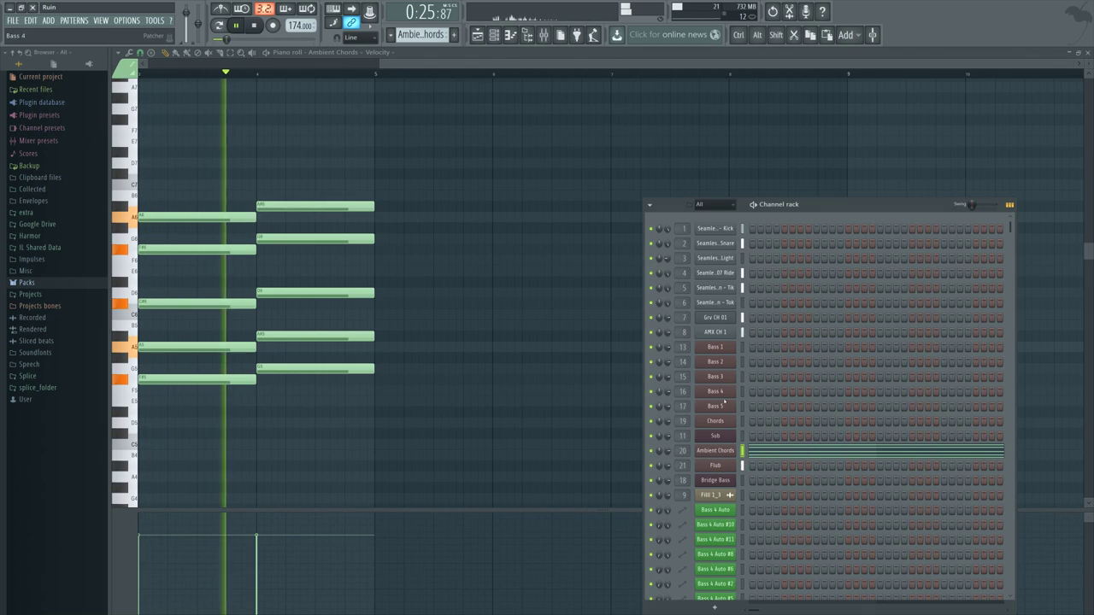
click(720, 451)
double_click(254, 264)
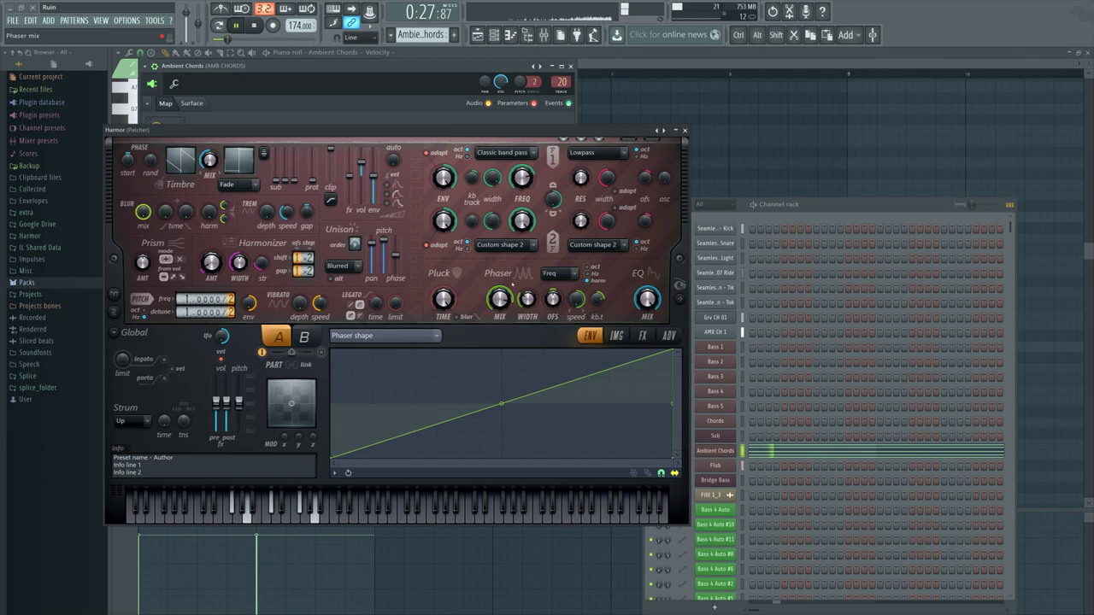
click(236, 25)
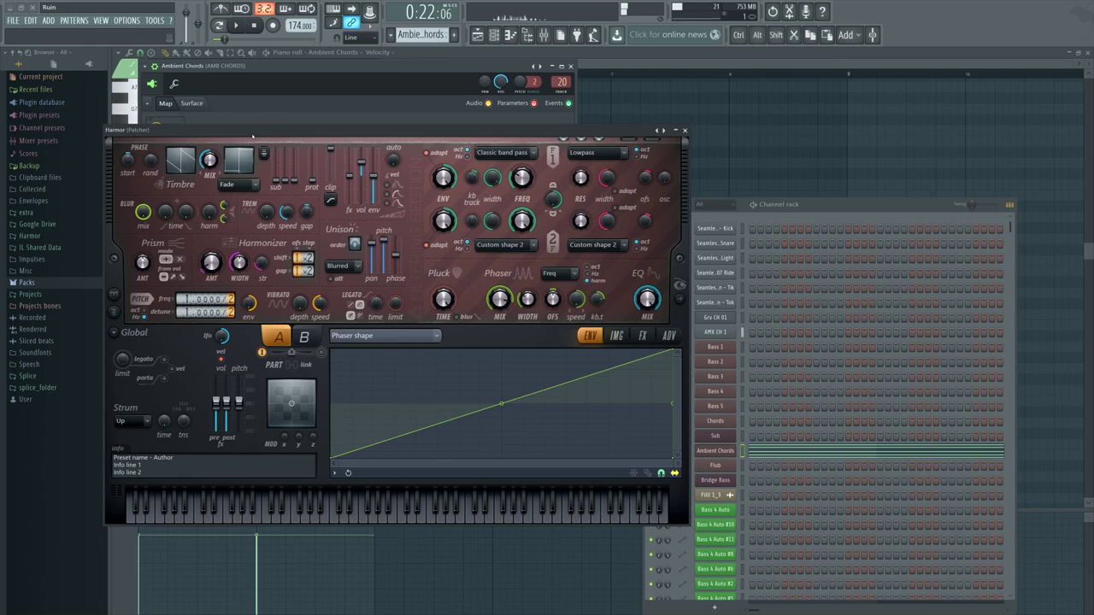
drag(248, 132, 581, 143)
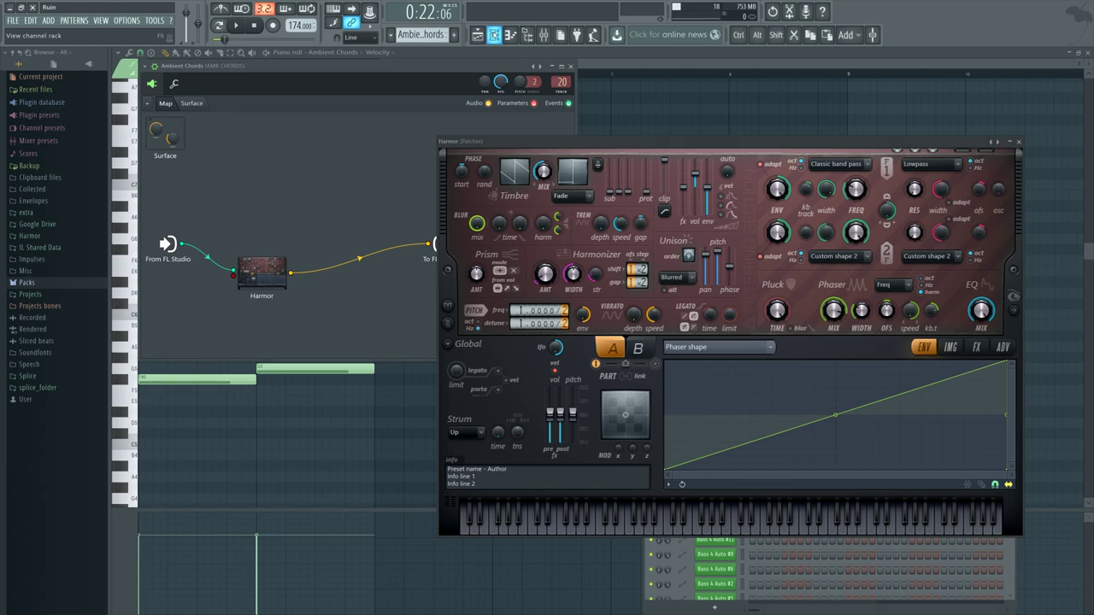
click(1018, 142)
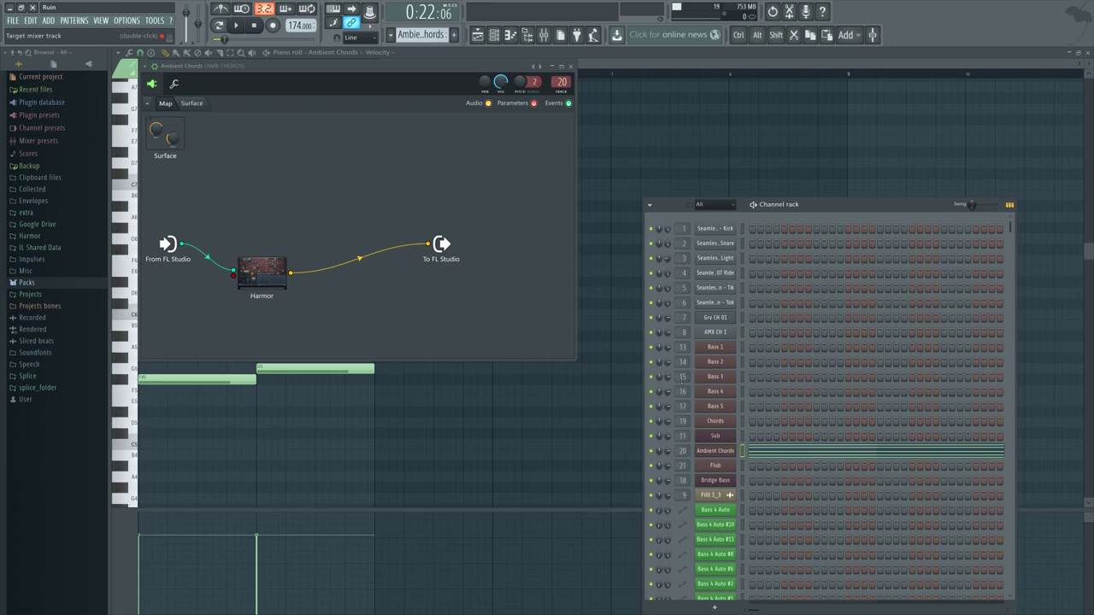
- Inspect the instruments on the Sub, Chords and Ambient Chords channels from the channel rack
click(720, 437)
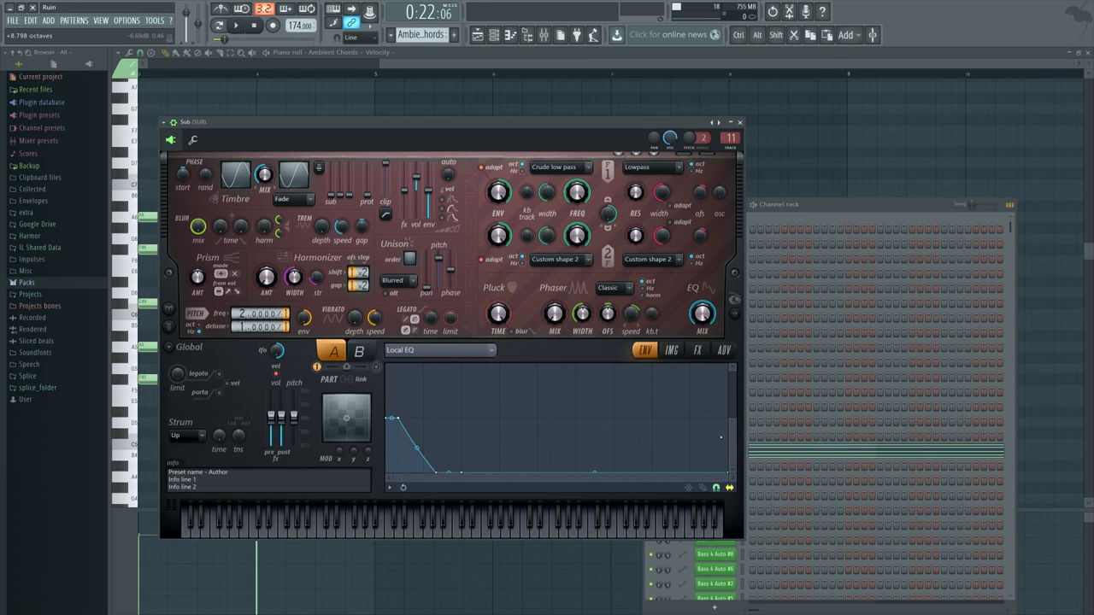
click(740, 122)
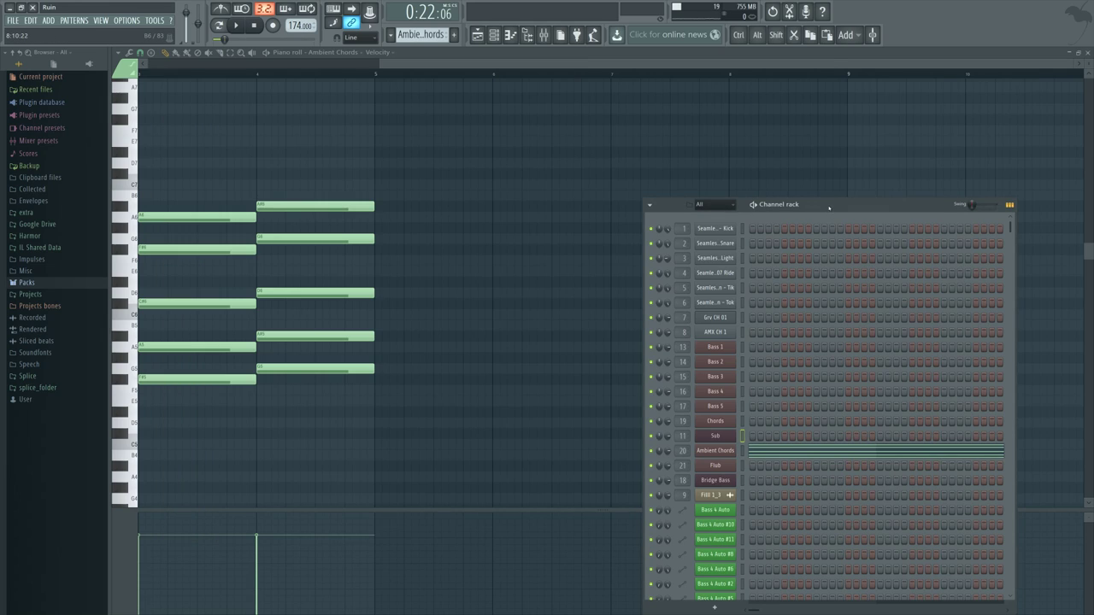
drag(828, 207, 719, 174)
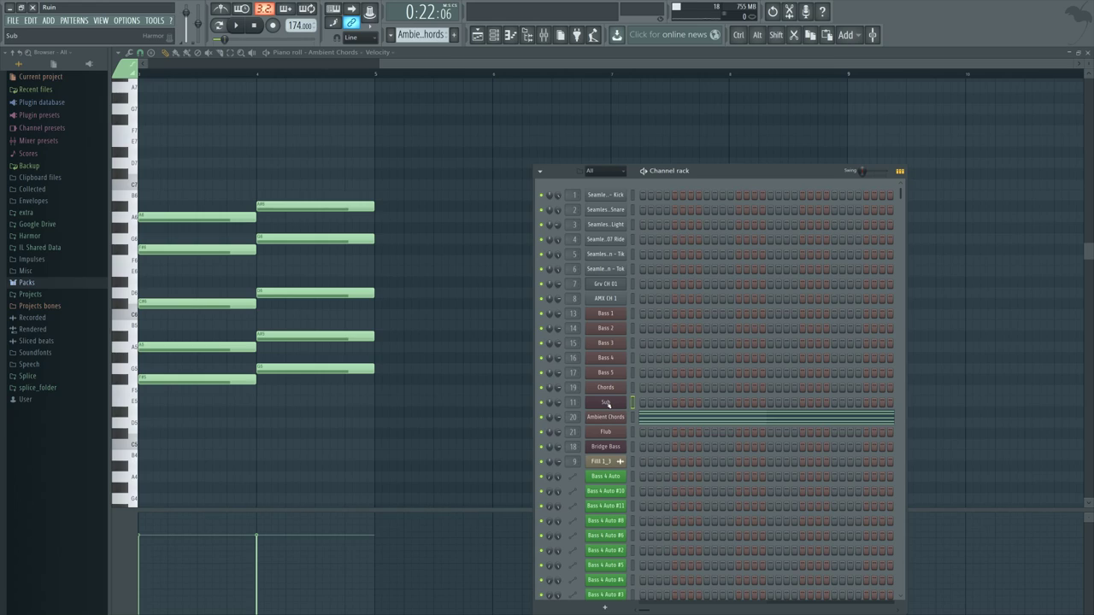
click(608, 389)
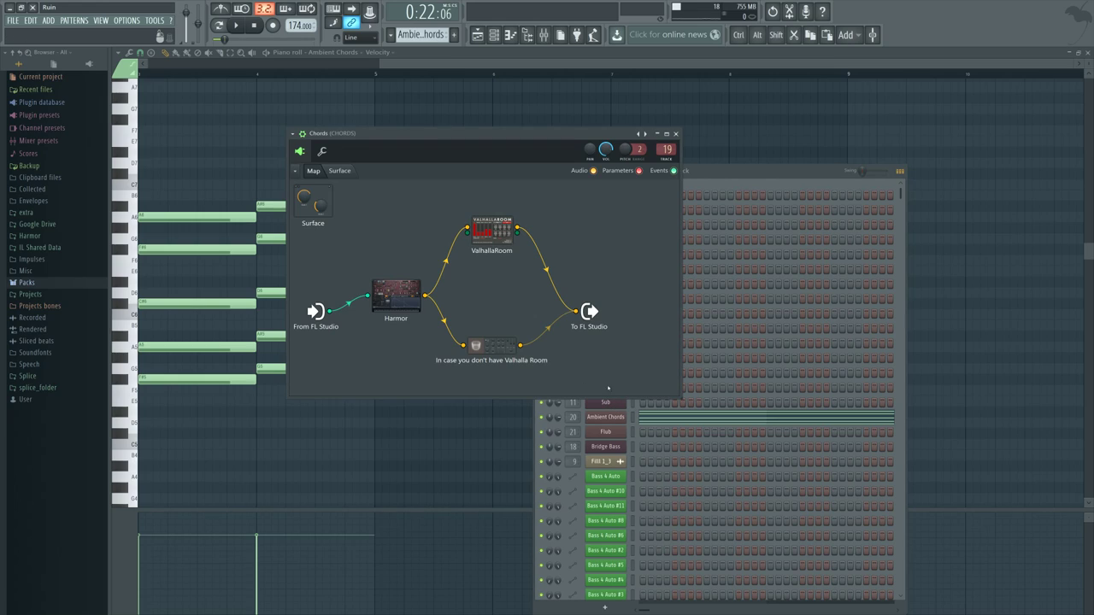
click(676, 134)
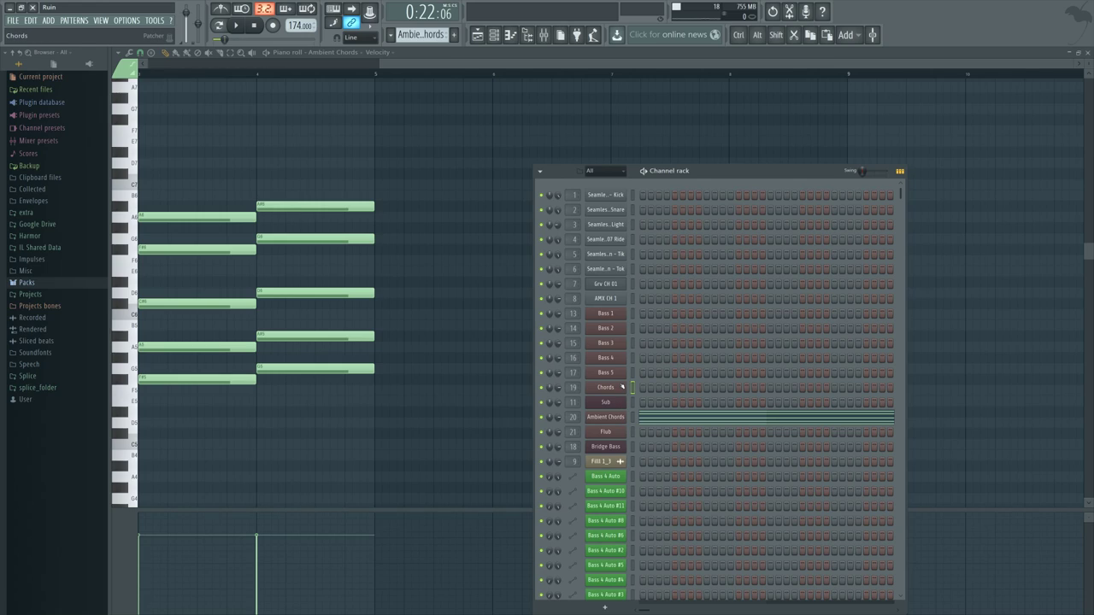
click(605, 418)
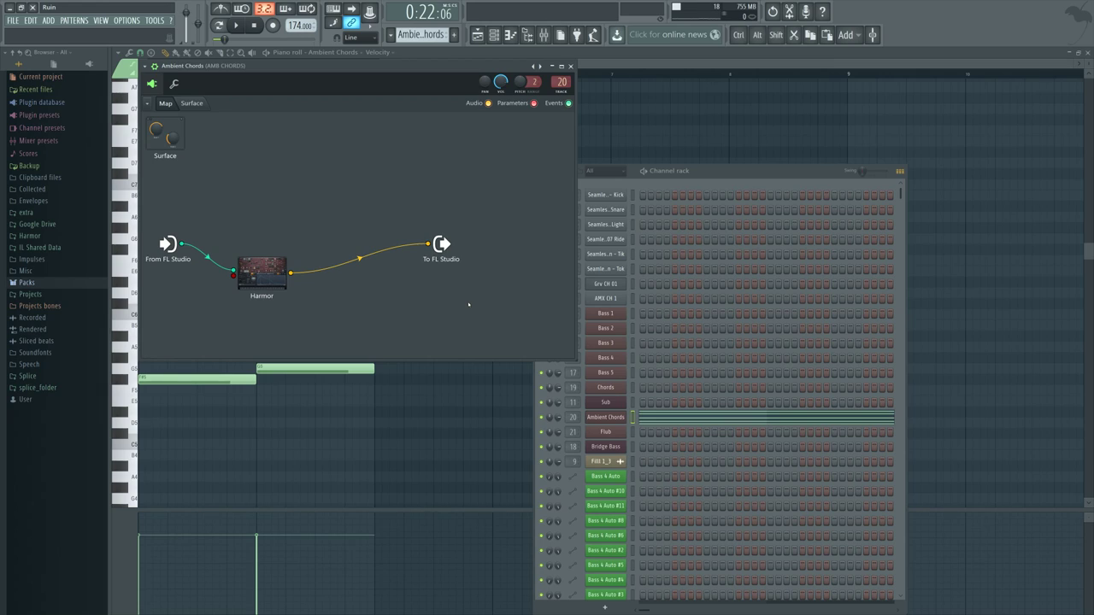
- Open the Harmor synth in the Ambient Chords Patcher map, reposition its window and show its spectral display
double_click(263, 269)
drag(568, 148, 457, 169)
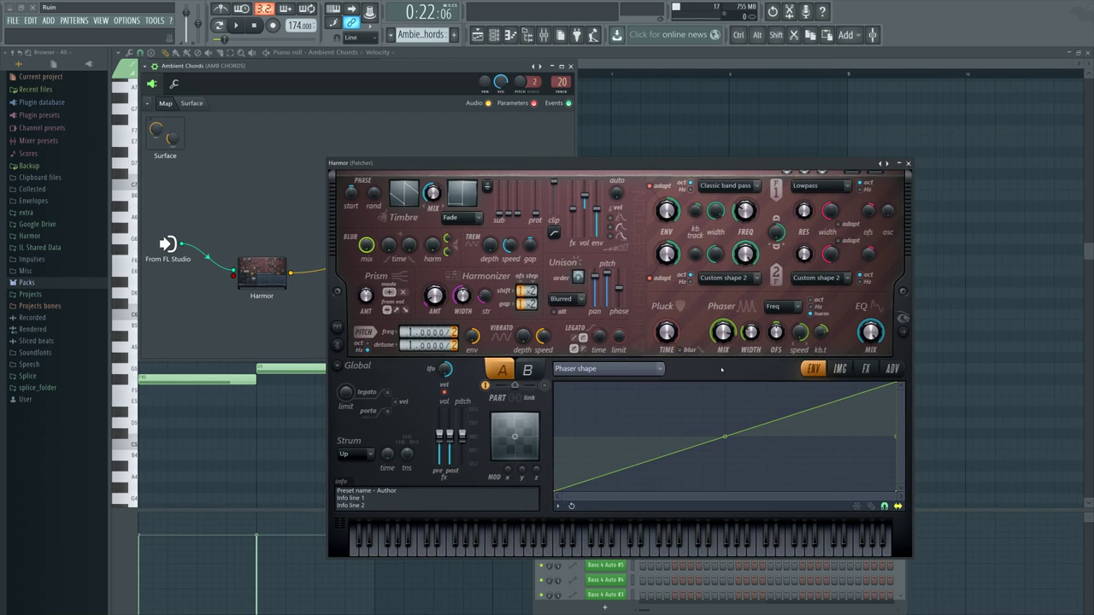
click(903, 317)
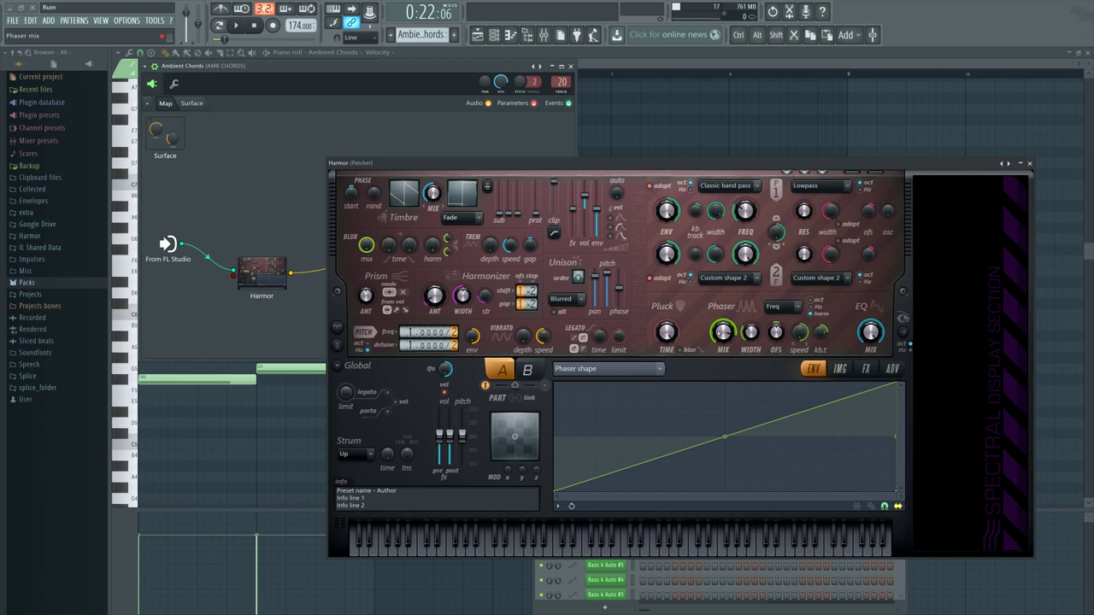
- Examine Harmor's phaser types with Freq kept selected, and play the ambient chords briefly while watching the spectral display
click(774, 311)
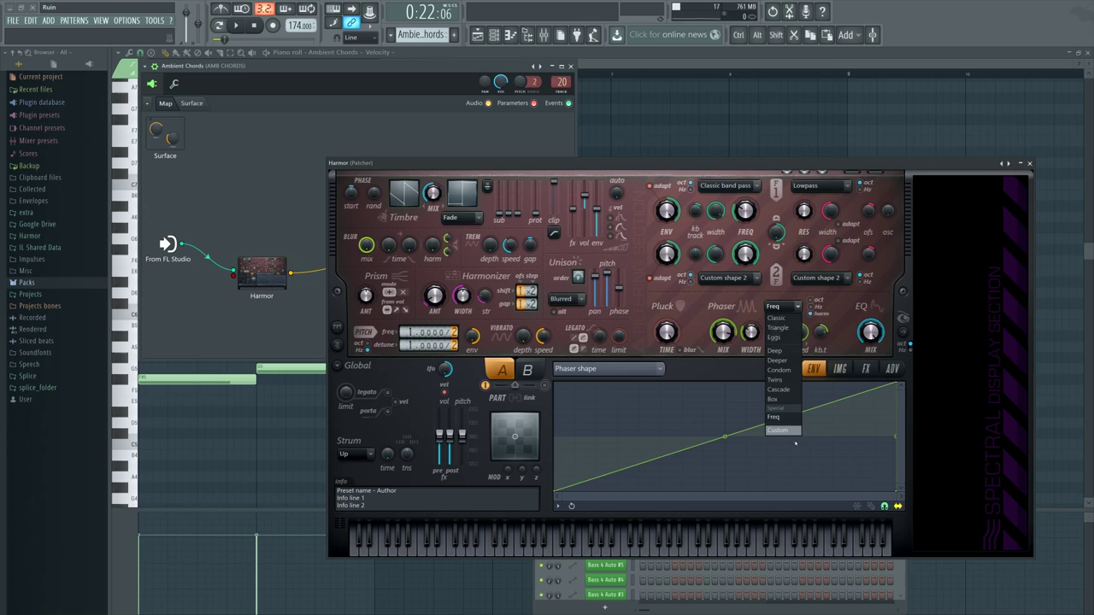
click(772, 418)
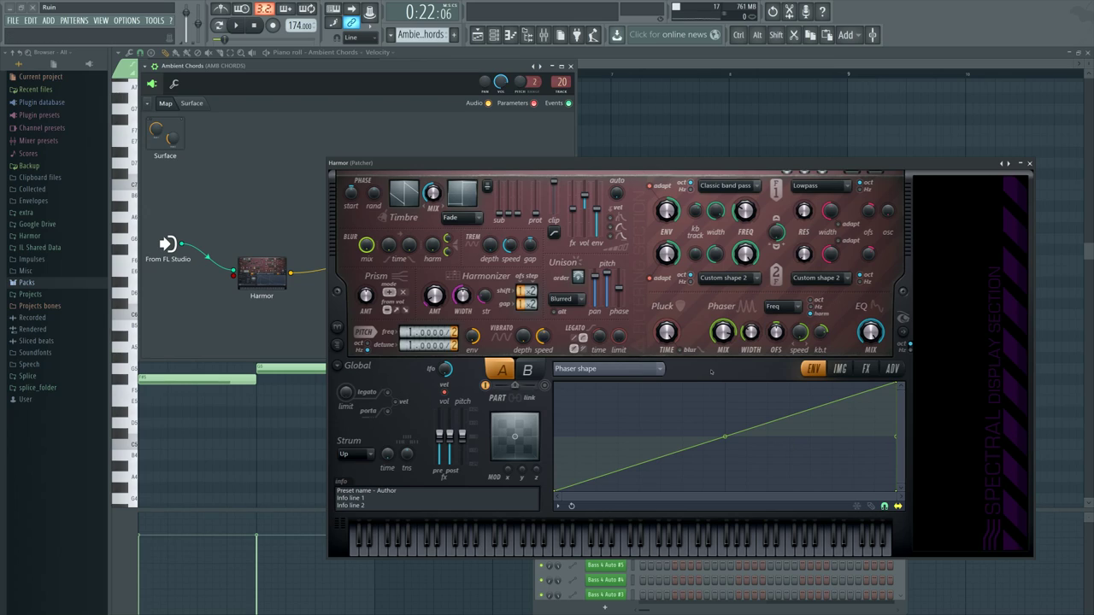
click(774, 307)
click(774, 417)
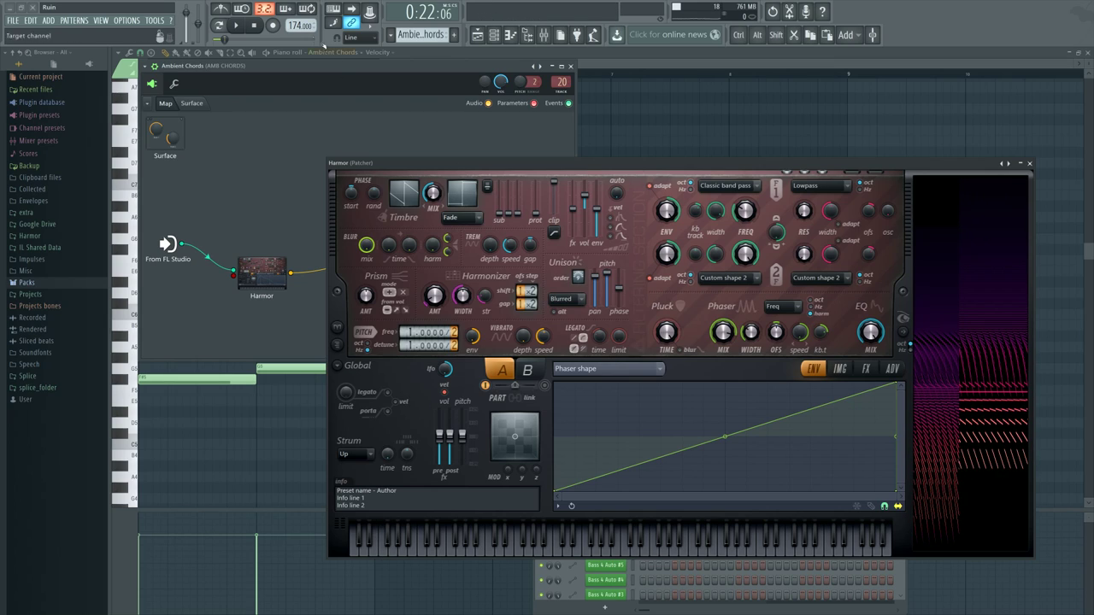
click(236, 26)
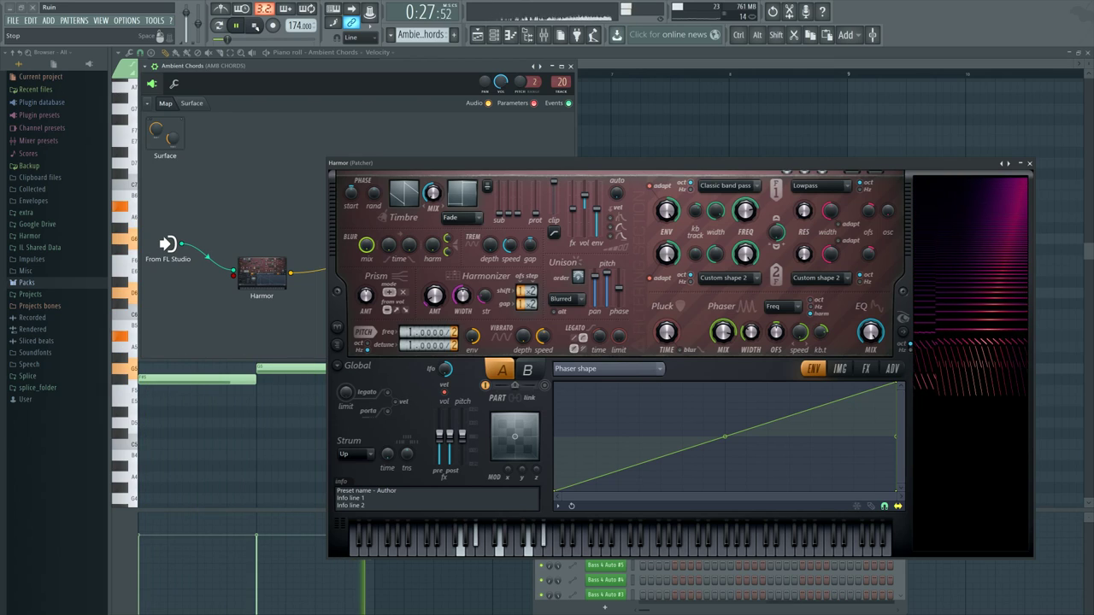
click(255, 26)
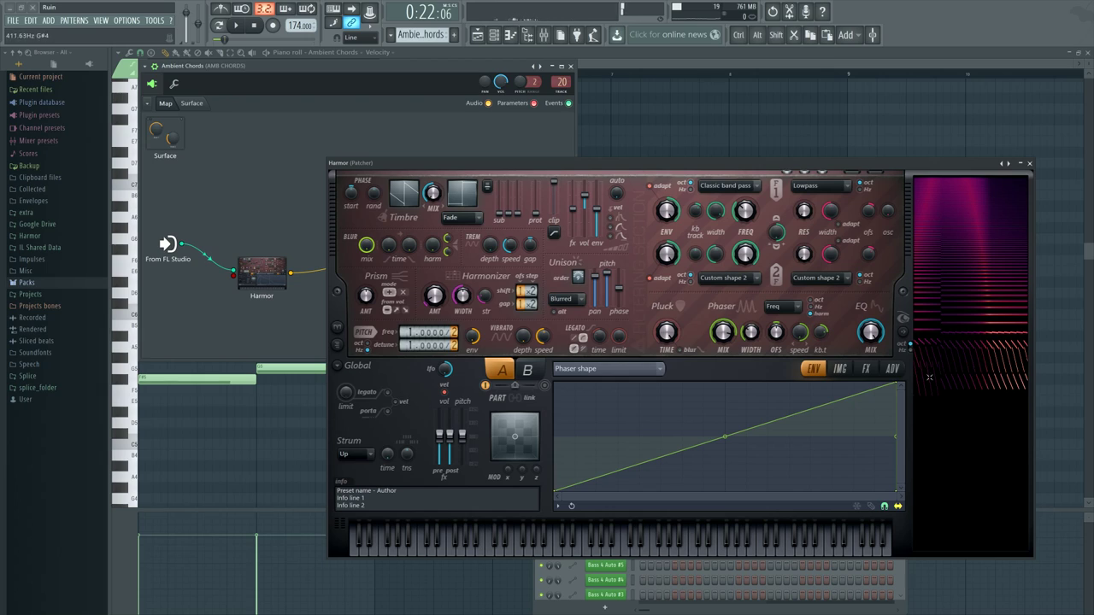
- Show Harmor's Phaser mask shape, sweep notes across its keyboard and look through the list of envelope targets
click(603, 369)
click(750, 519)
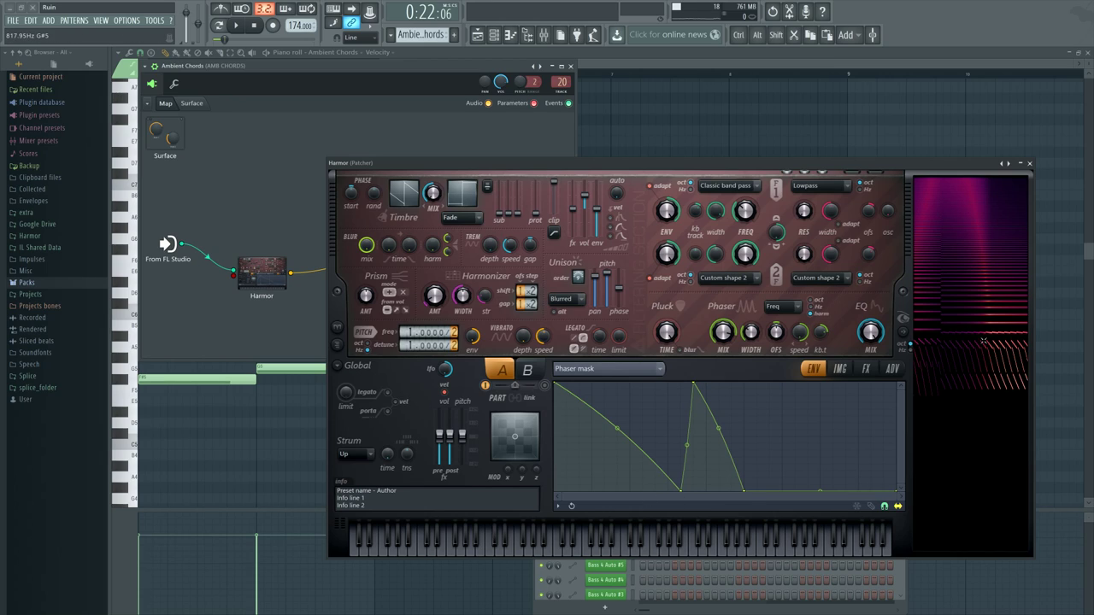
drag(694, 547, 467, 557)
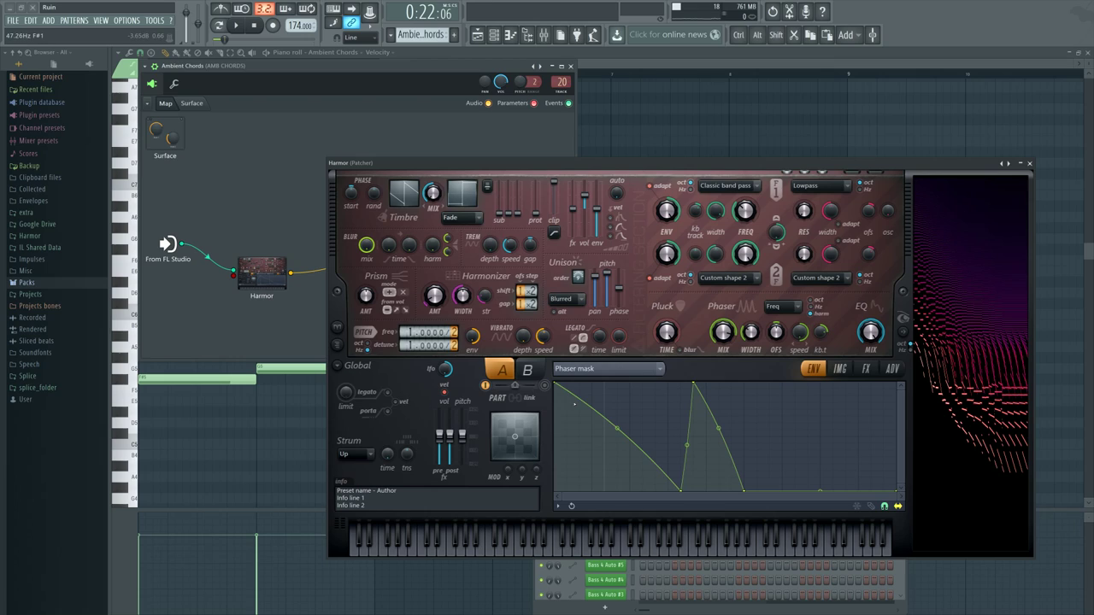
click(607, 369)
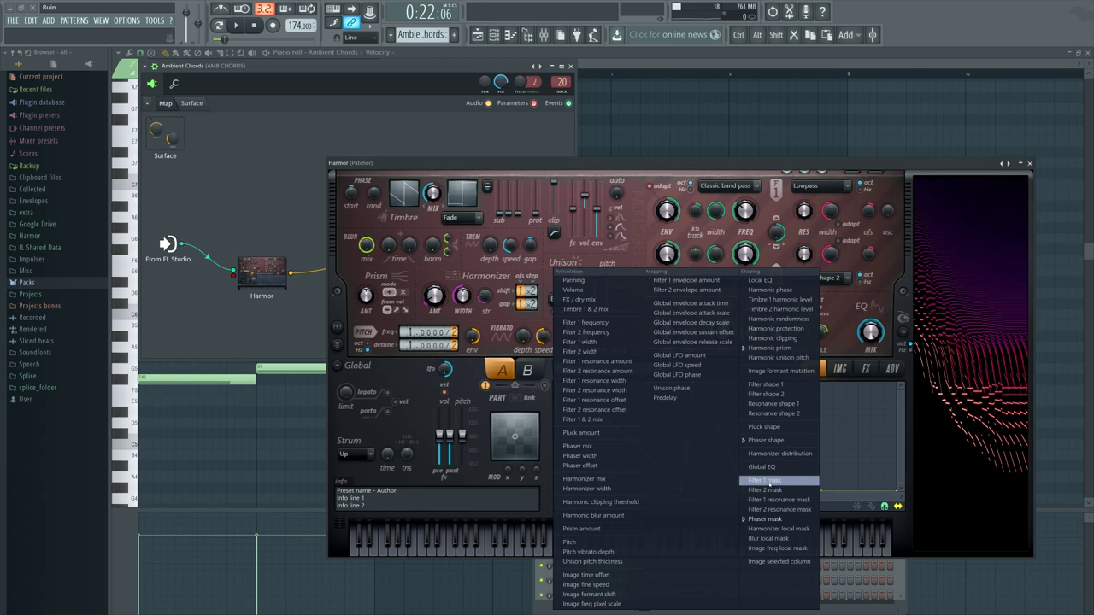
click(836, 340)
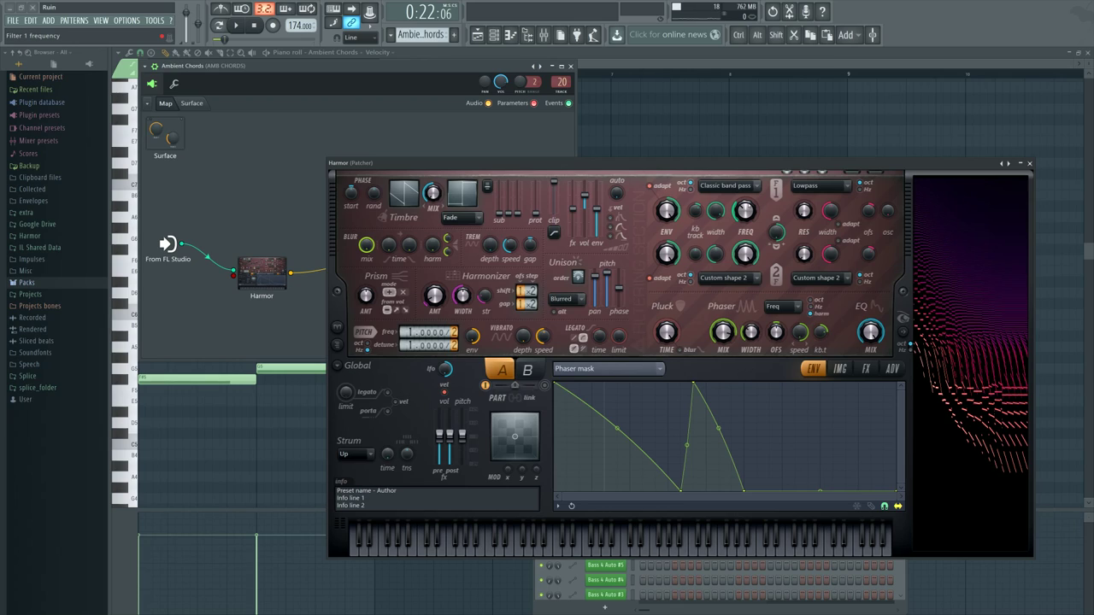
- Inspect the options of Harmor's Filter 1 frequency control, return to the playlist and close Harmor
right_click(744, 211)
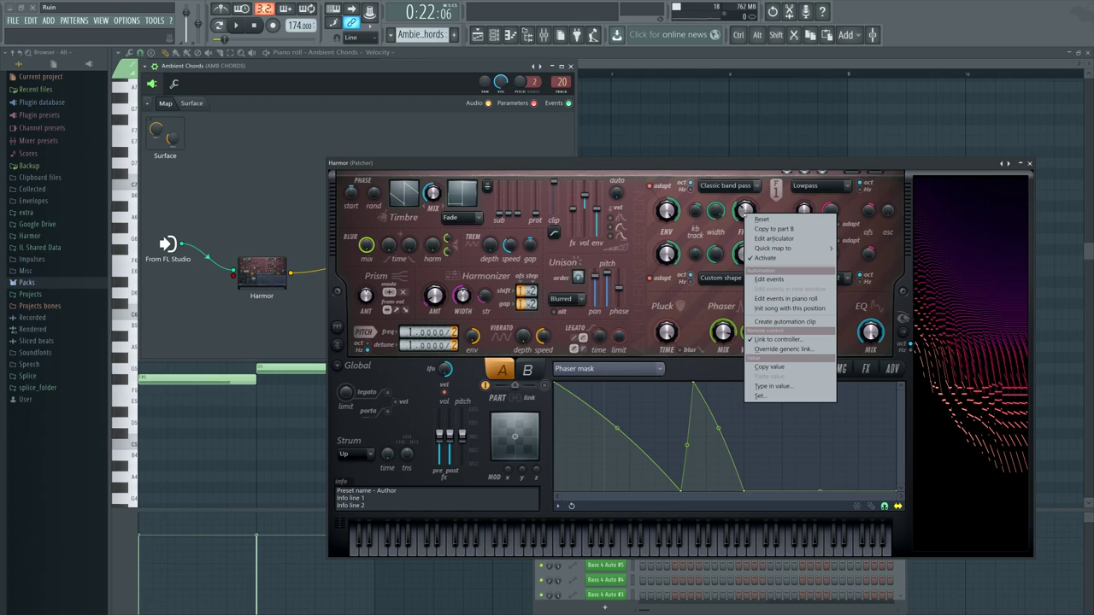
click(699, 163)
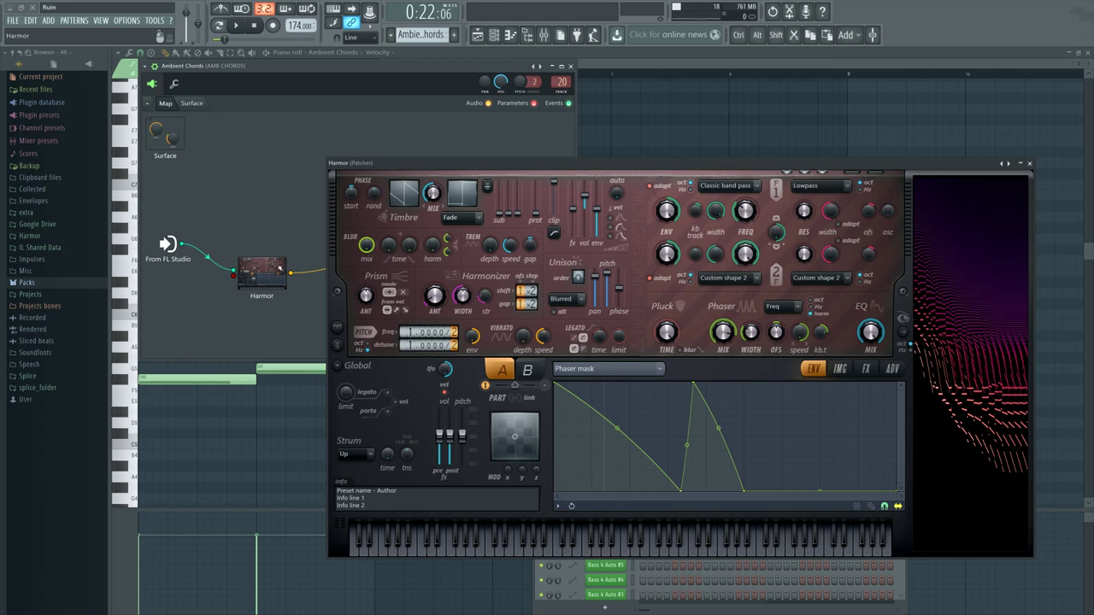
click(477, 35)
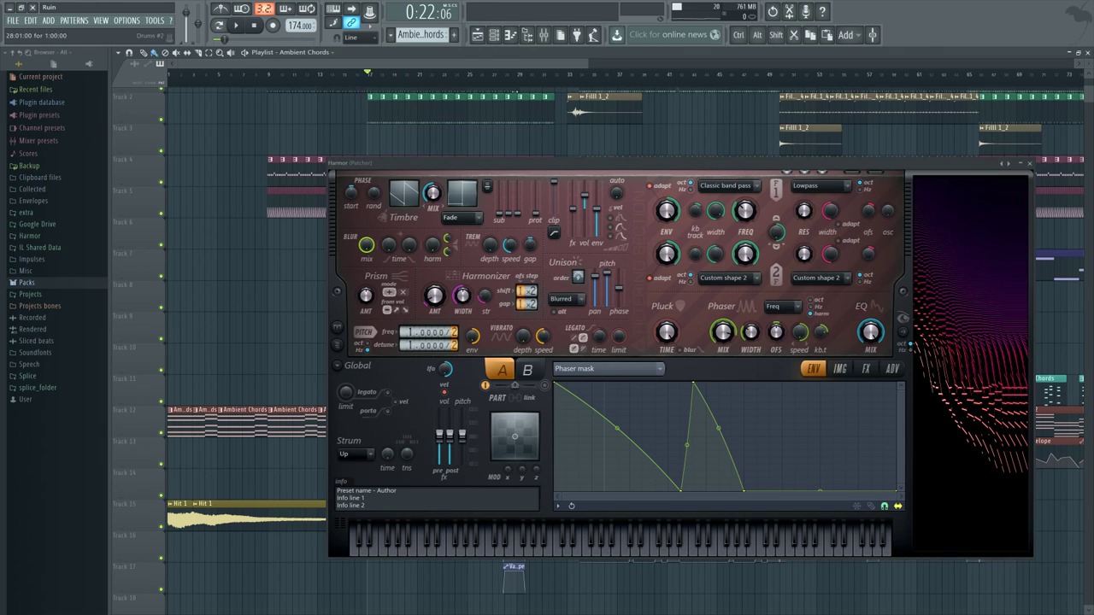
click(1030, 163)
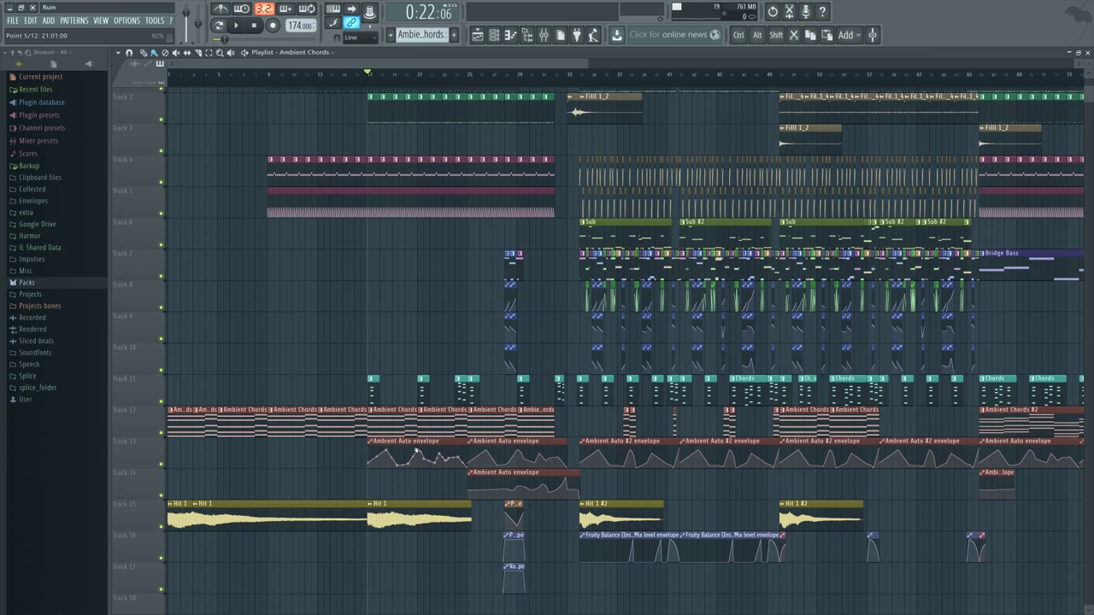
- Reopen Harmor from the Ambient Chords channel's Patcher map and show its Harmonic prism shape
click(494, 35)
click(605, 433)
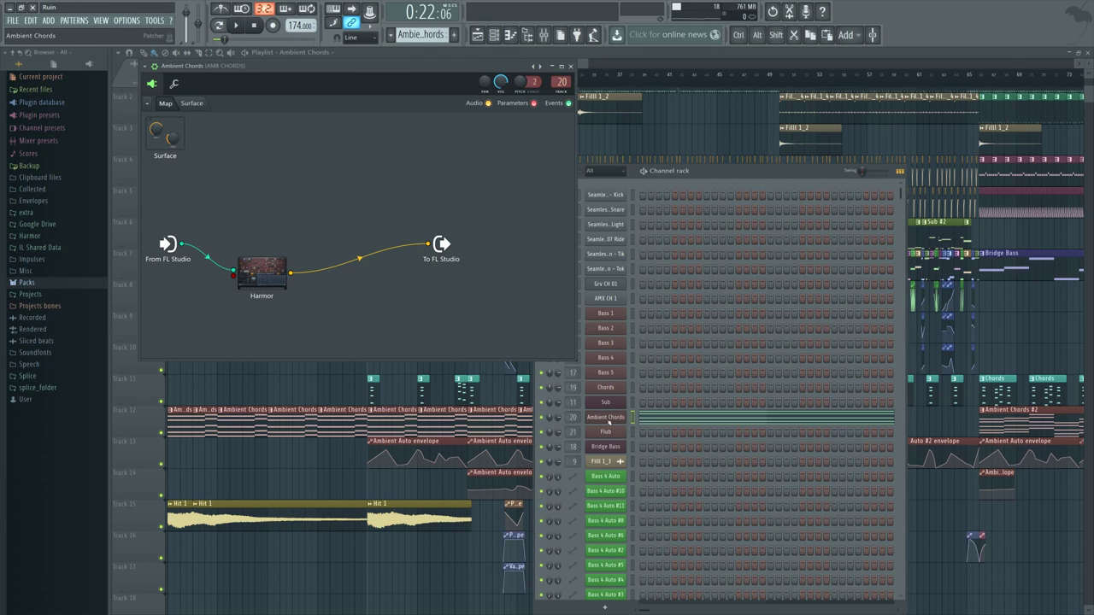
click(260, 268)
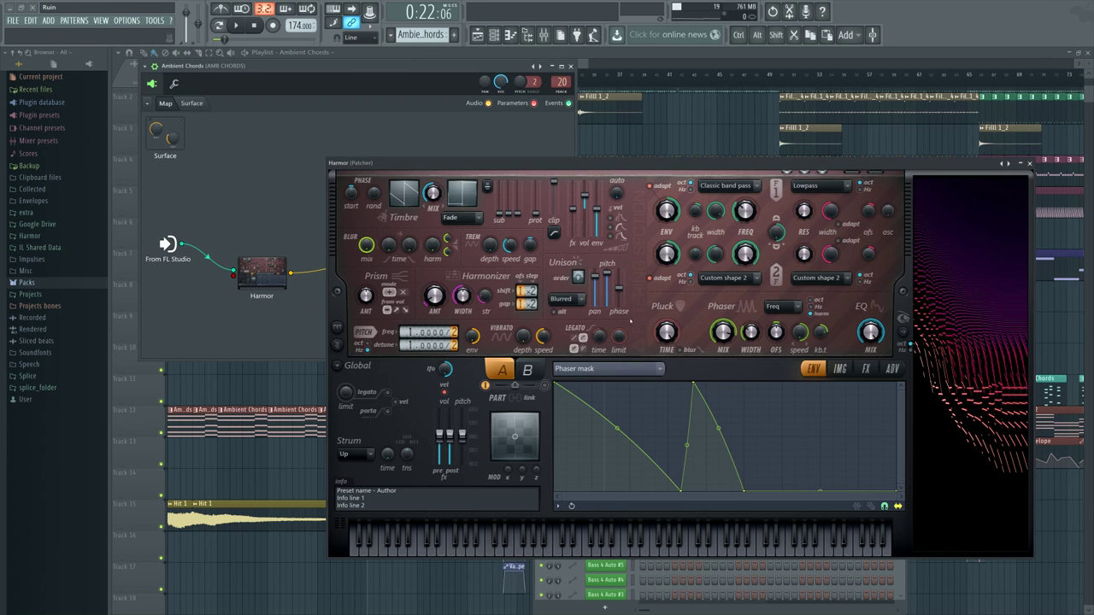
click(633, 377)
click(771, 348)
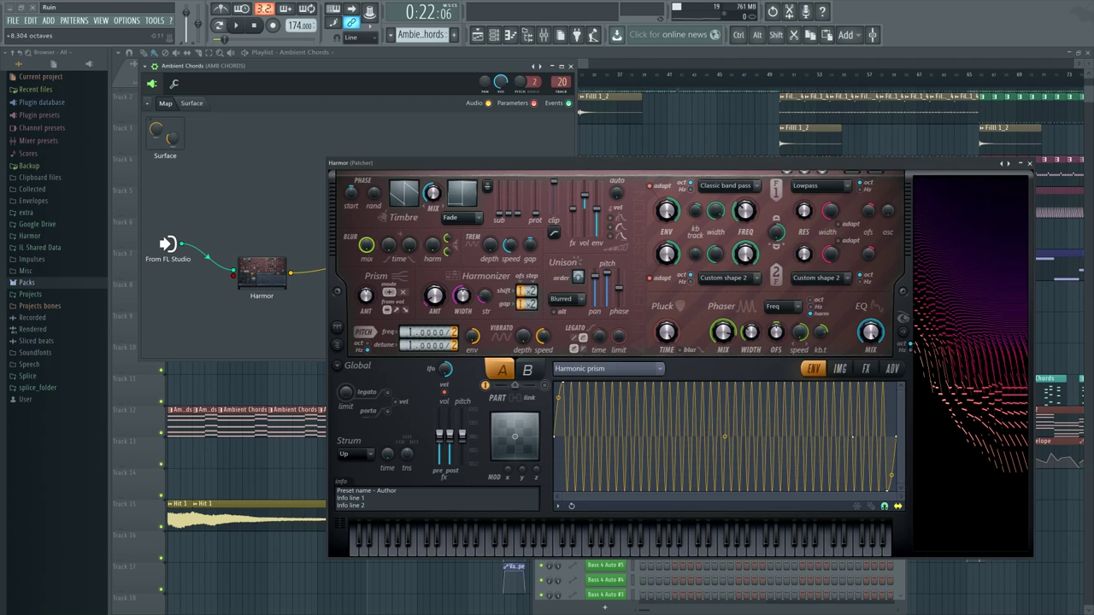
- Raise the midpoint handle of Harmor's Harmonic prism curve to make its oscillations denser
click(630, 371)
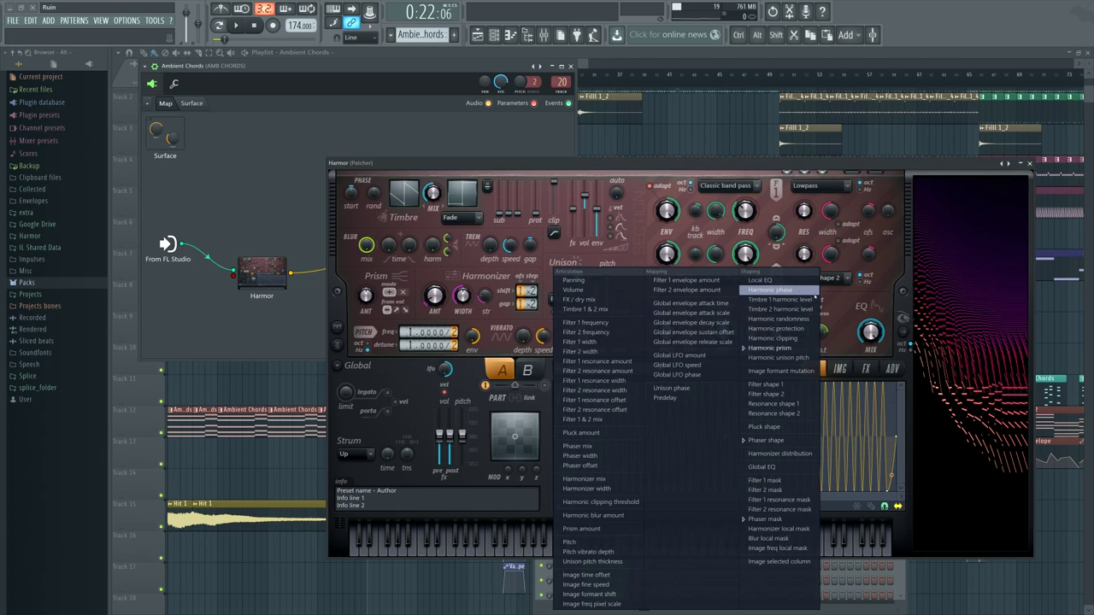
click(841, 303)
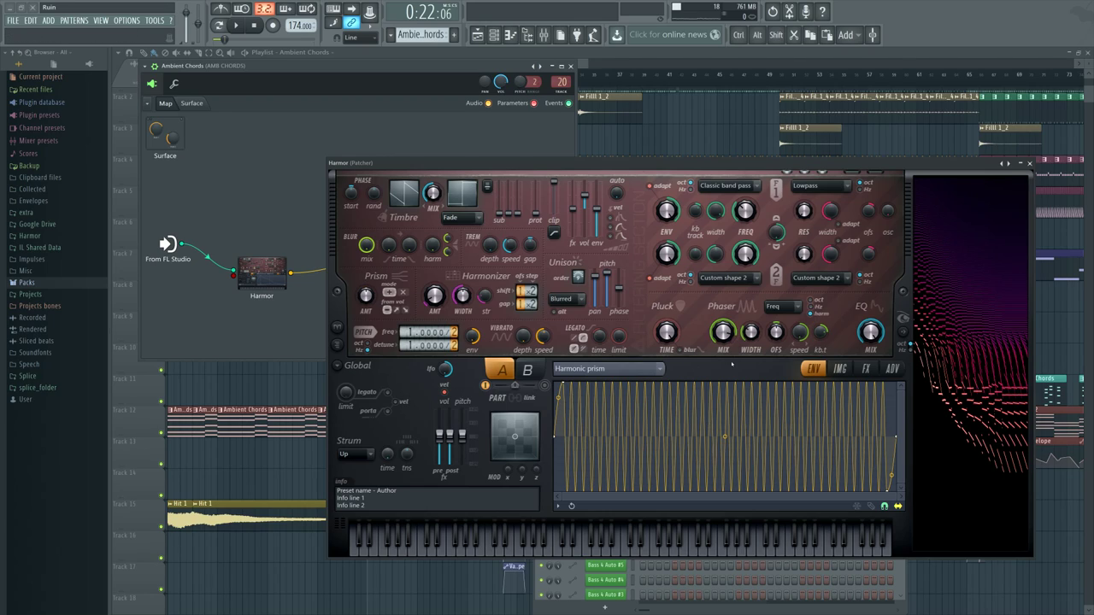
drag(725, 436, 725, 408)
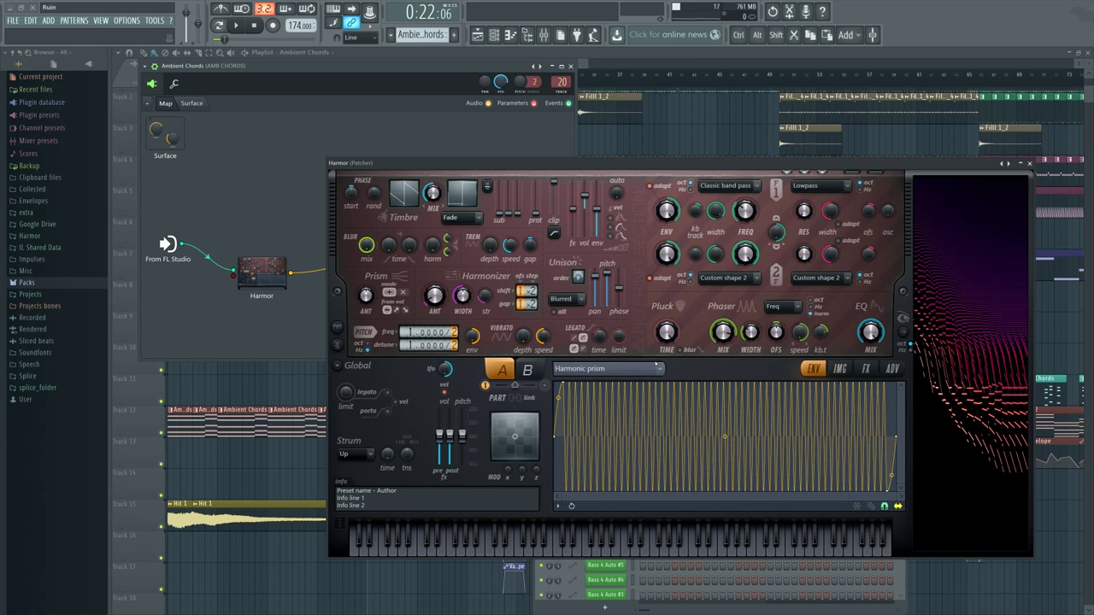
- Examine Harmor's Harmonic unison pitch shape and its effects section with delay, reverb, chorus and compression
click(659, 368)
click(660, 365)
click(660, 369)
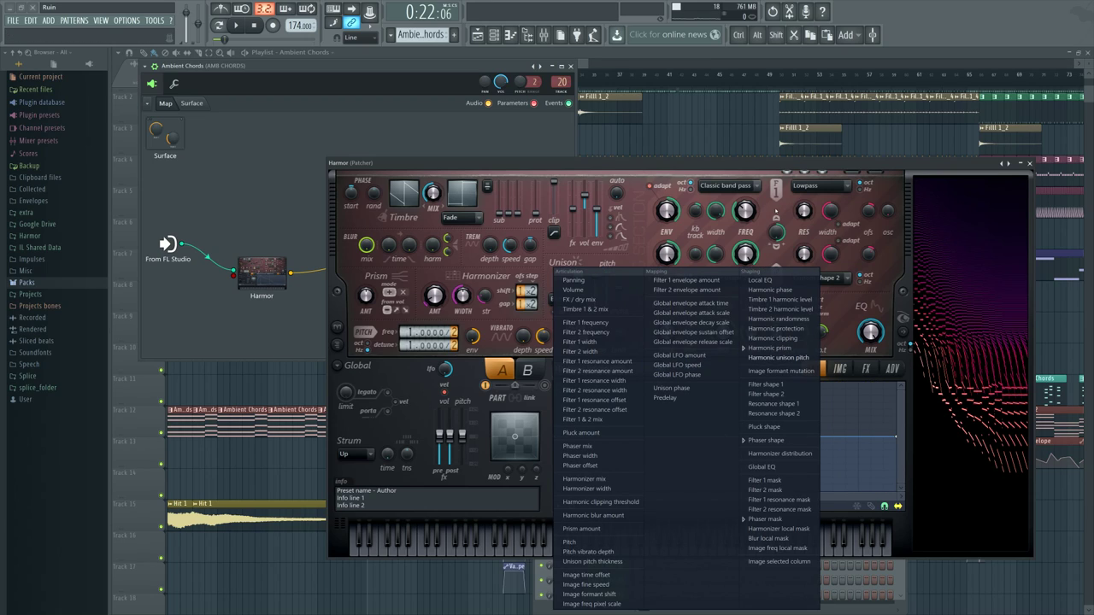
click(779, 358)
click(868, 370)
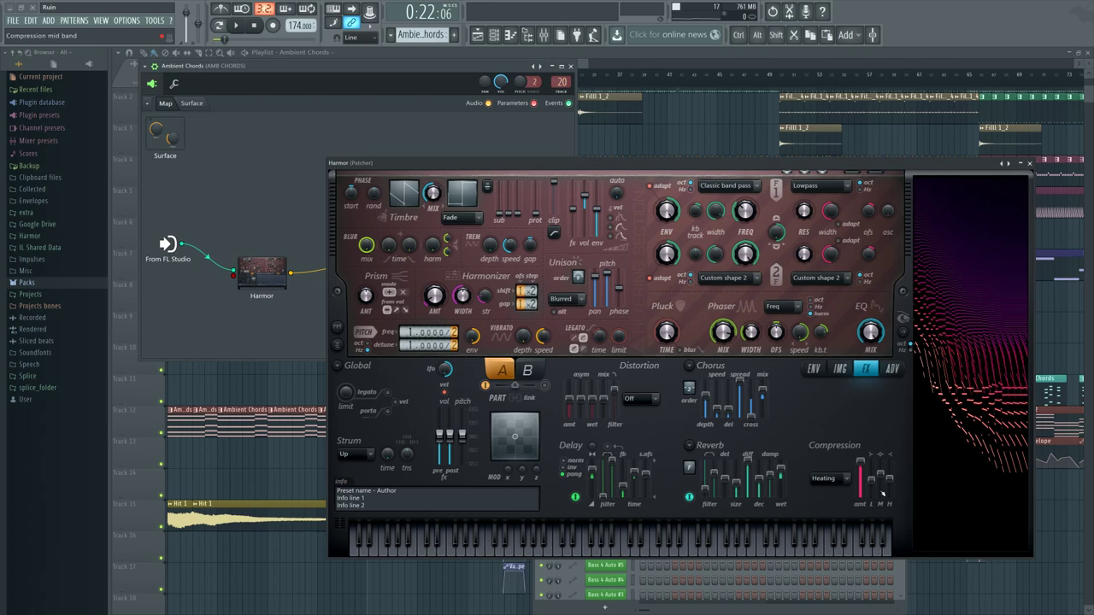
- Close Harmor, open Fruity parametric EQ 2 on the AMB CHORDS mixer insert and reposition its window
click(544, 35)
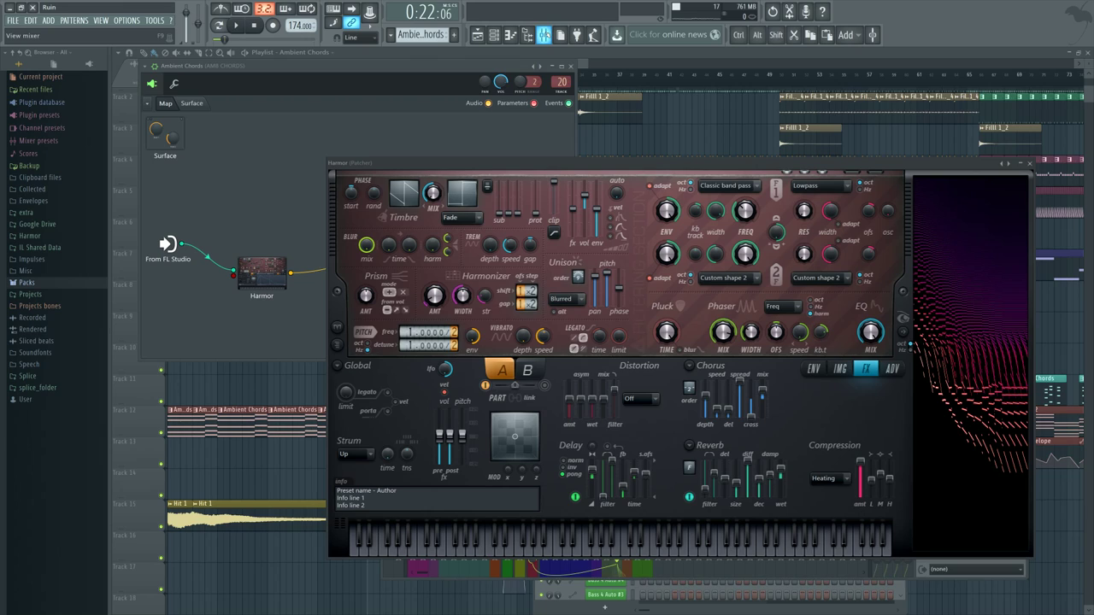
click(1028, 163)
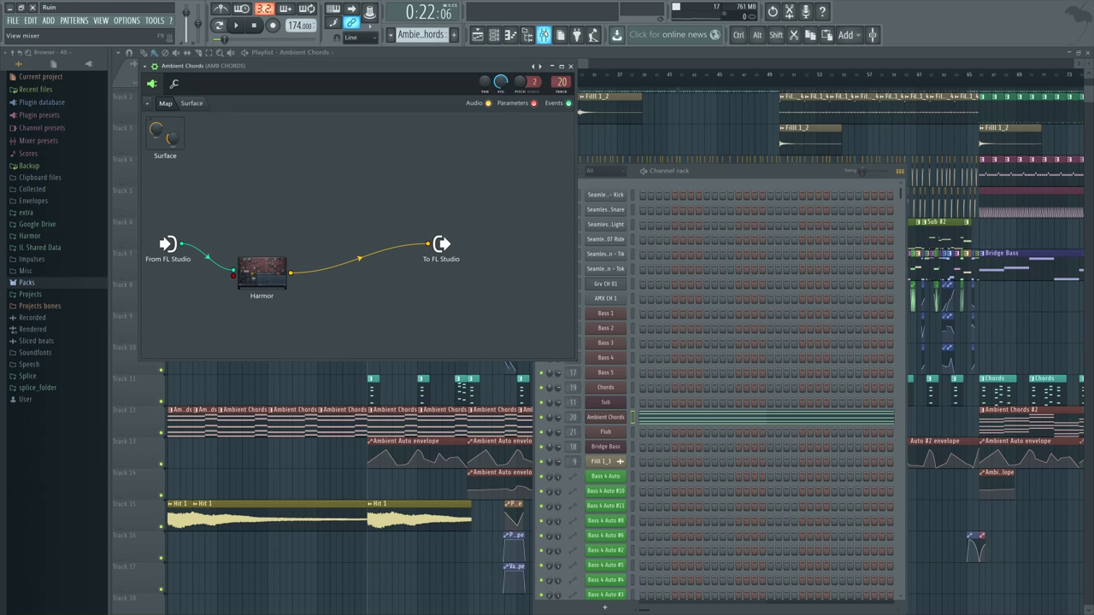
double_click(569, 418)
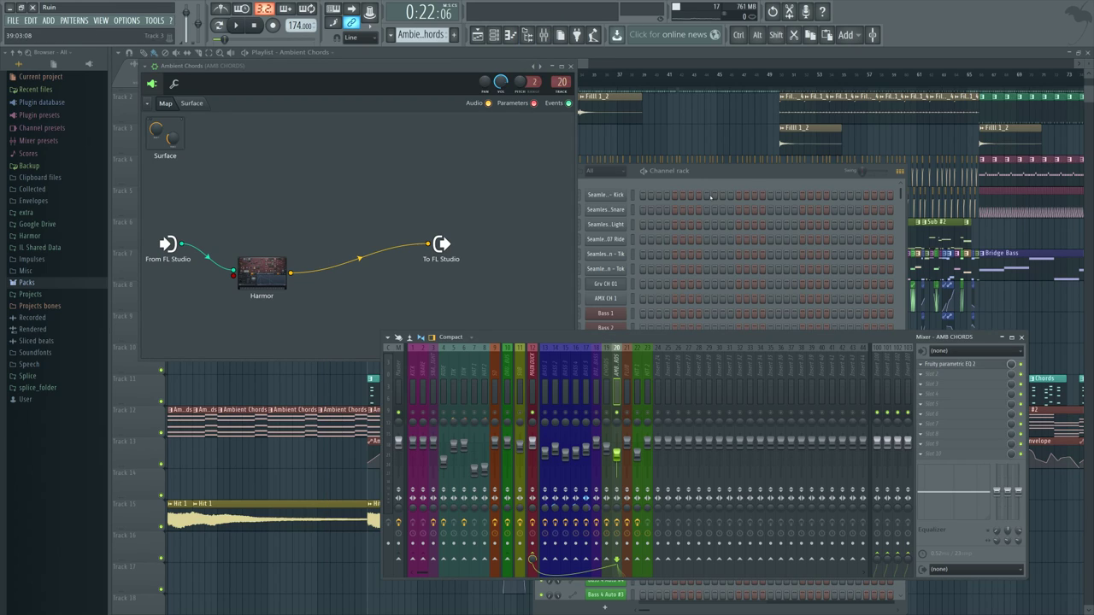
click(947, 364)
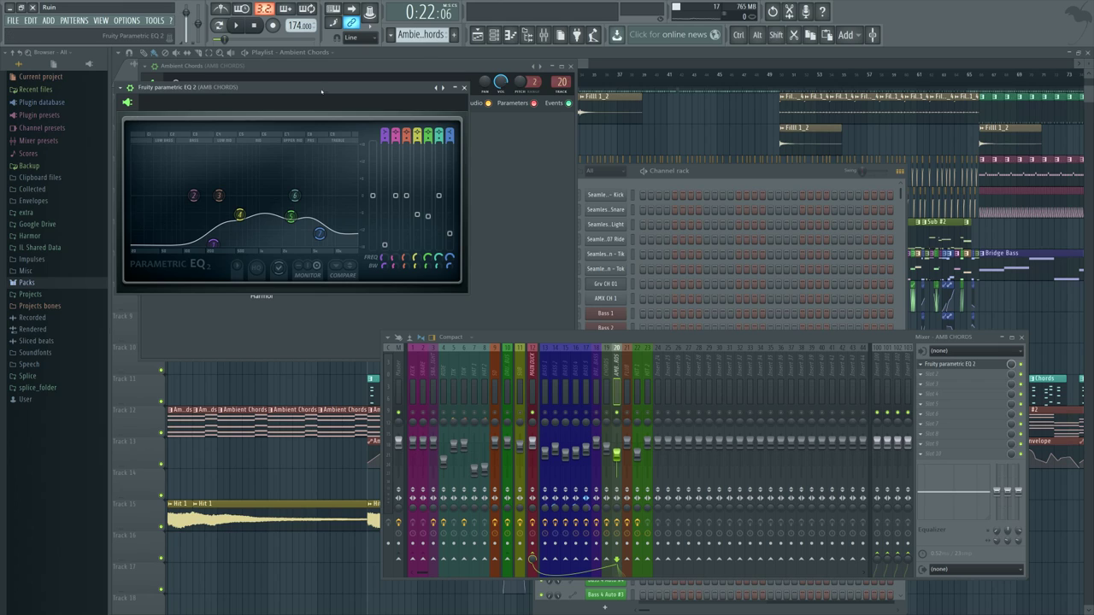
drag(323, 88, 627, 214)
- Play the ambient chords from bar 17 with the EQ bypassed and re-enabled, stop playback and close the open windows
key(space)
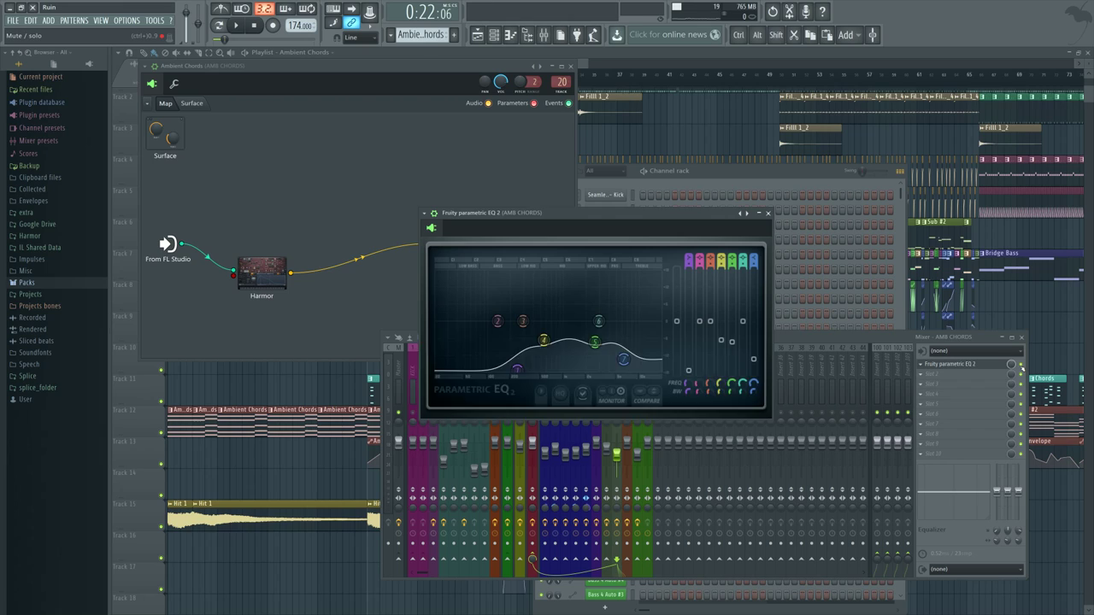
click(775, 342)
key(space)
click(658, 225)
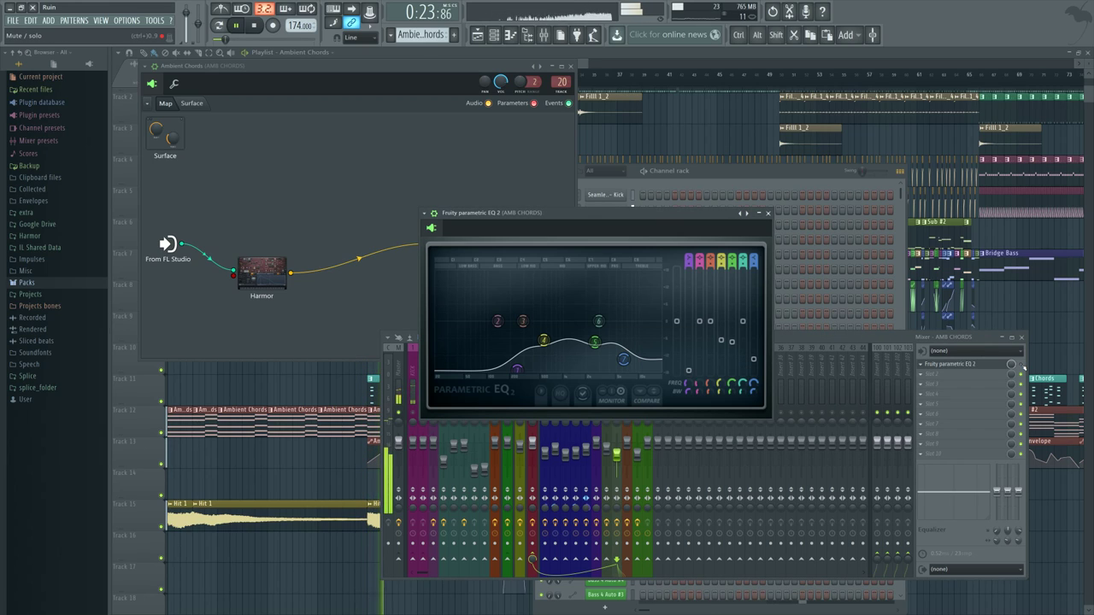
click(676, 338)
click(596, 219)
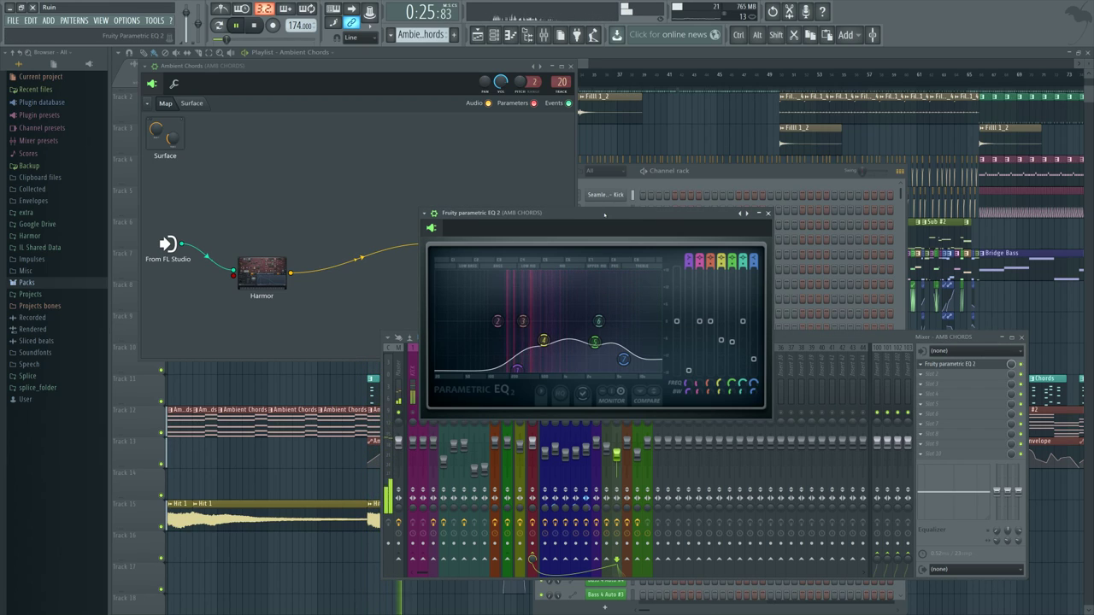
key(space)
key(F12)
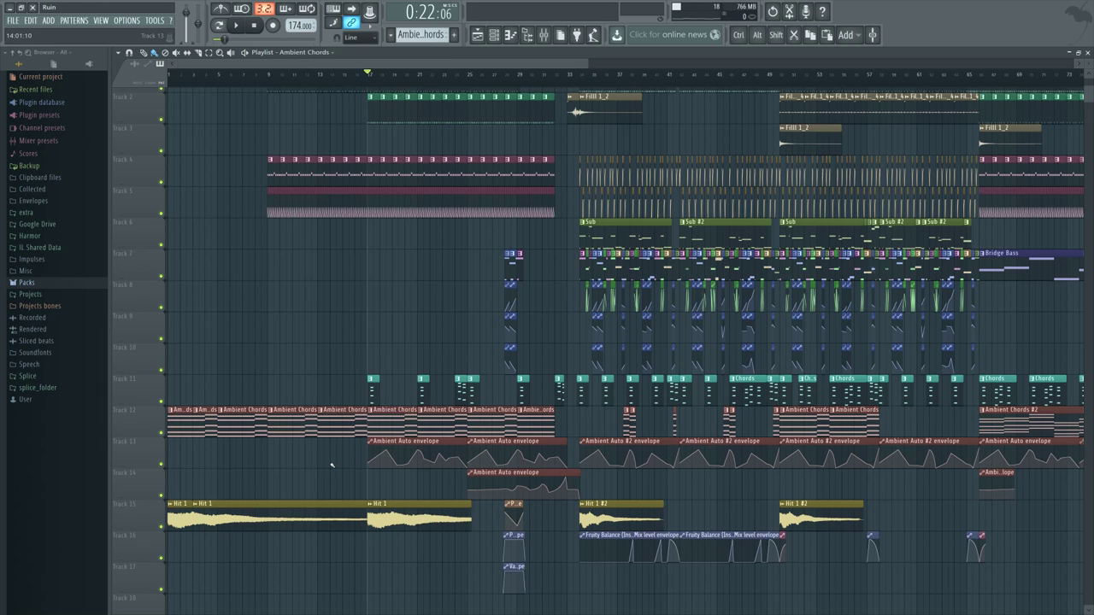
- Play the arrangement from bar 9 with the FLUB mixer insert soloed and open the channel rack
key(F9)
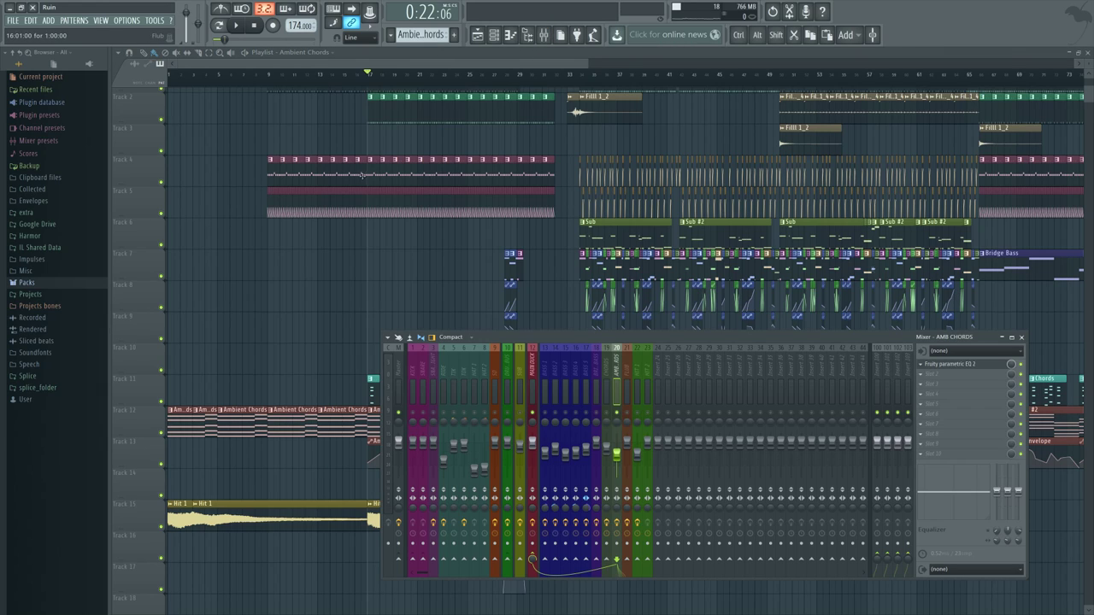
click(267, 73)
scroll(228, 193, up, 1)
click(543, 35)
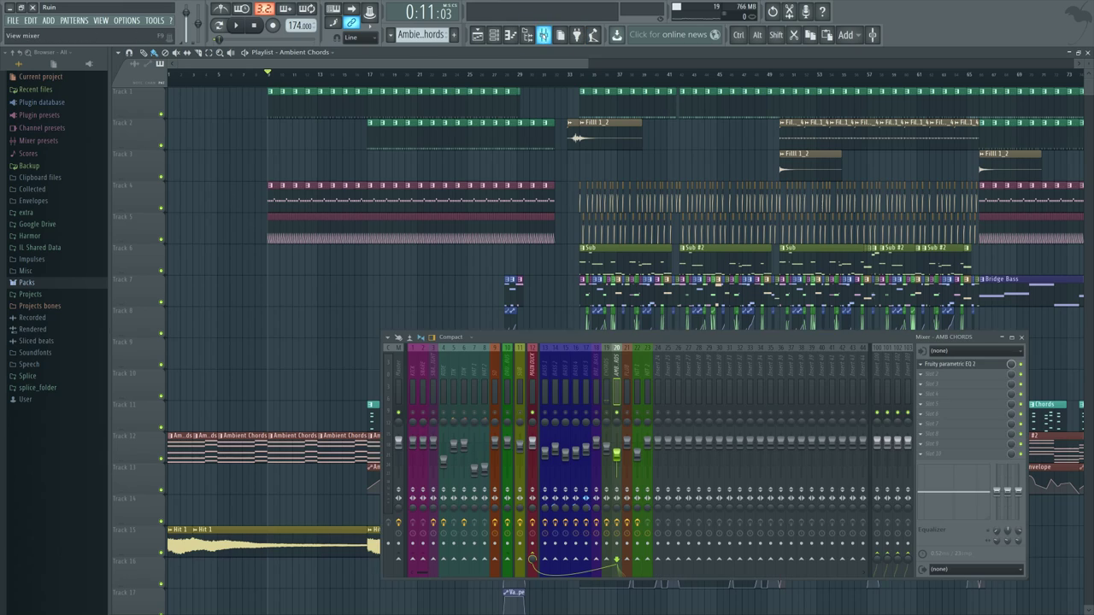
right_click(630, 415)
right_click(628, 412)
key(space)
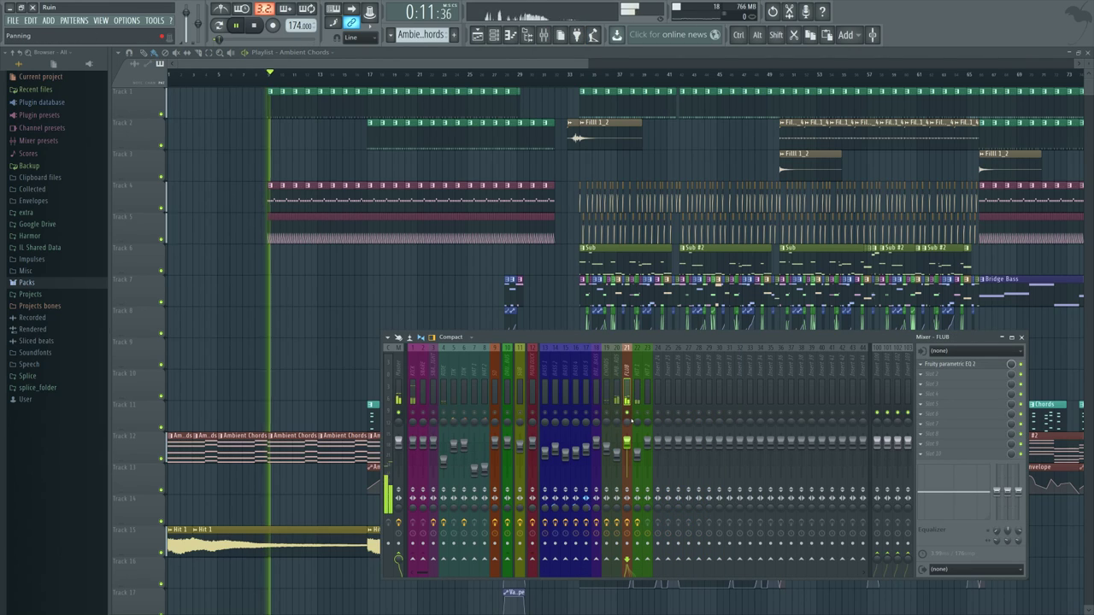
key(F6)
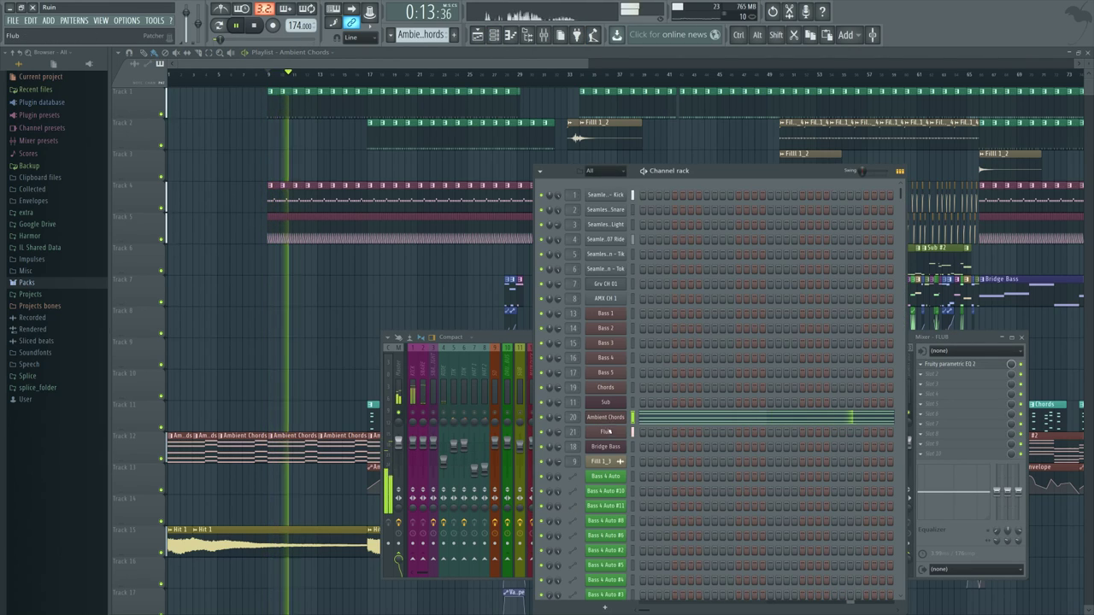
- Open the Flub channel's Patcher map, reposition its window over the channel rack and stop playback
click(608, 432)
drag(394, 135, 774, 204)
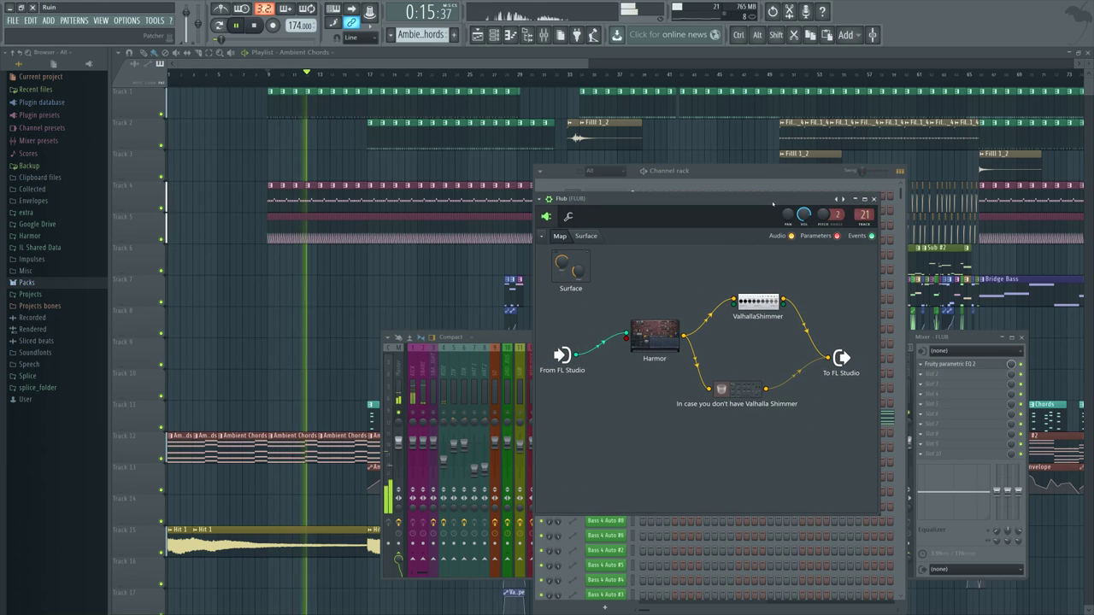
key(space)
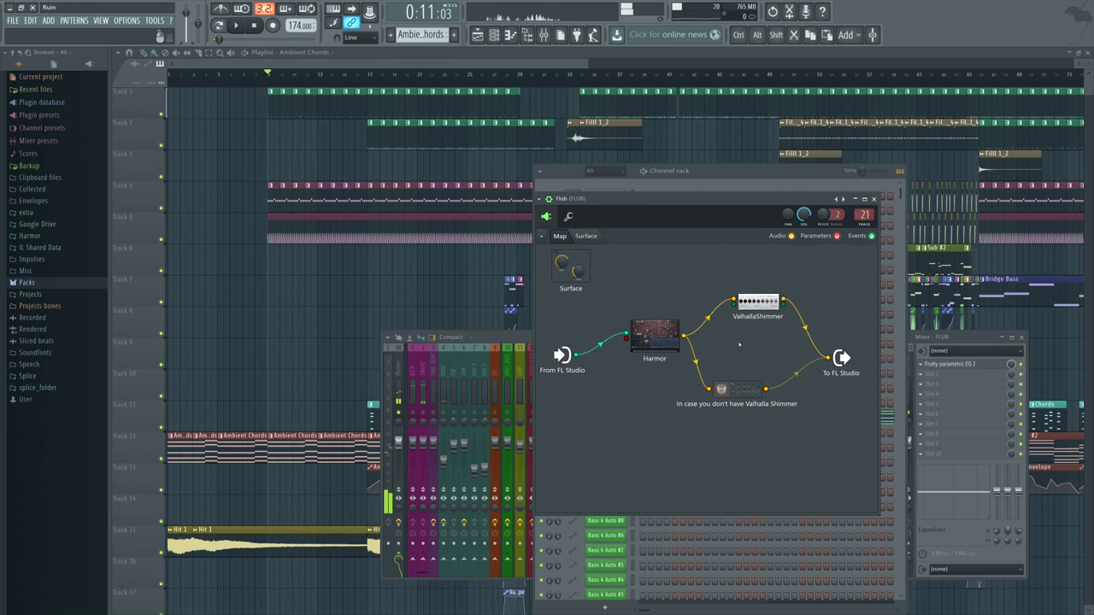
- Shift the fallback reverb and ValhallaShimmer modules slightly in the Flub map, then play the section from bar 9 and stop
drag(737, 394, 751, 399)
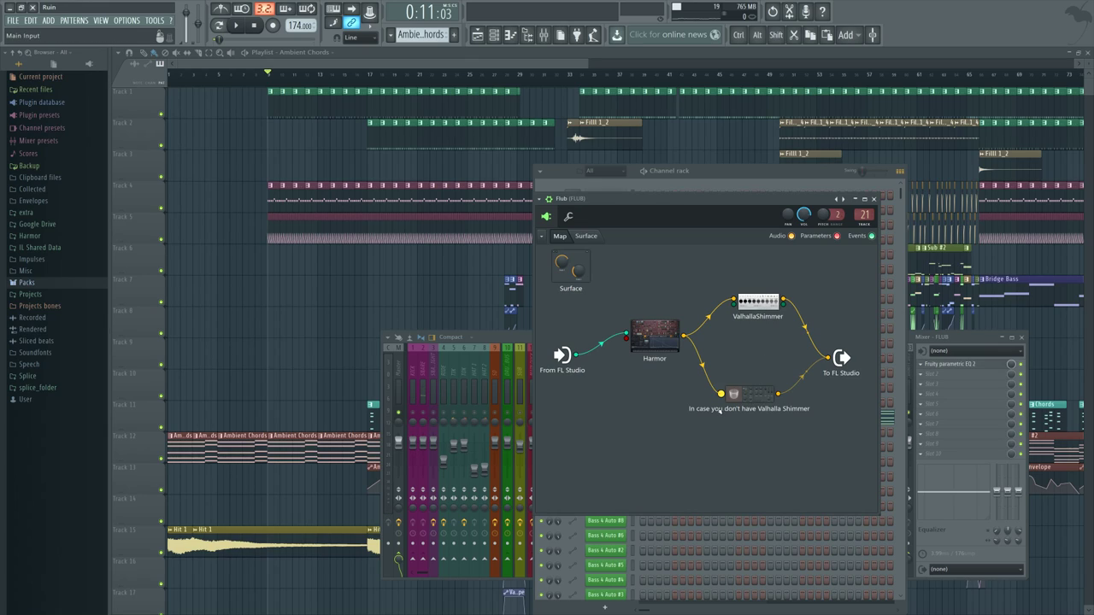
drag(759, 302, 801, 367)
key(space)
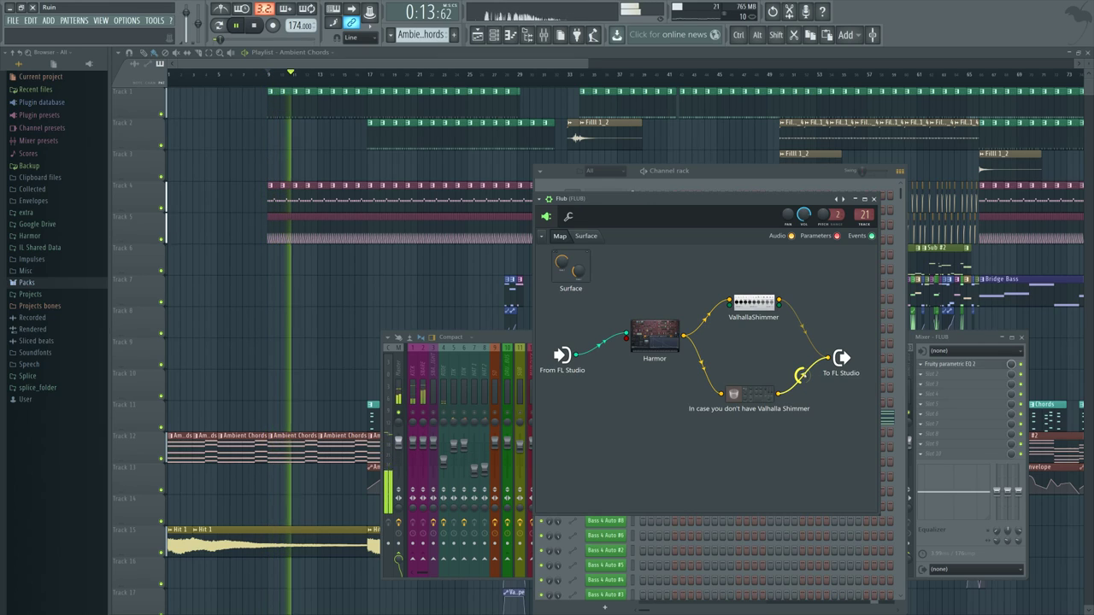
key(space)
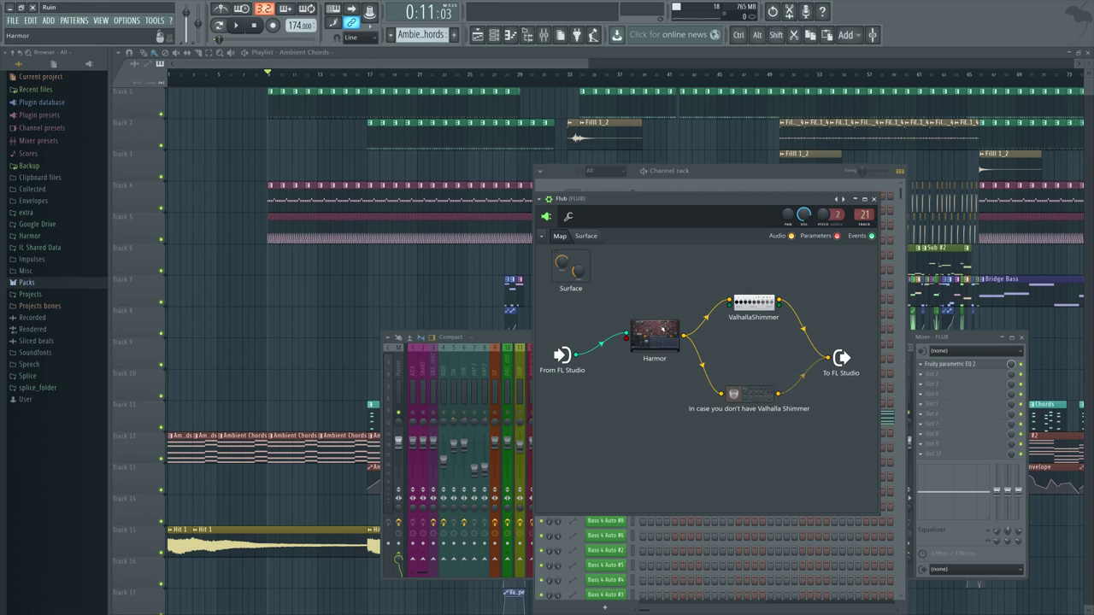
- Open Harmor from the Flub map, reposition its window and show its spectral display section
click(663, 327)
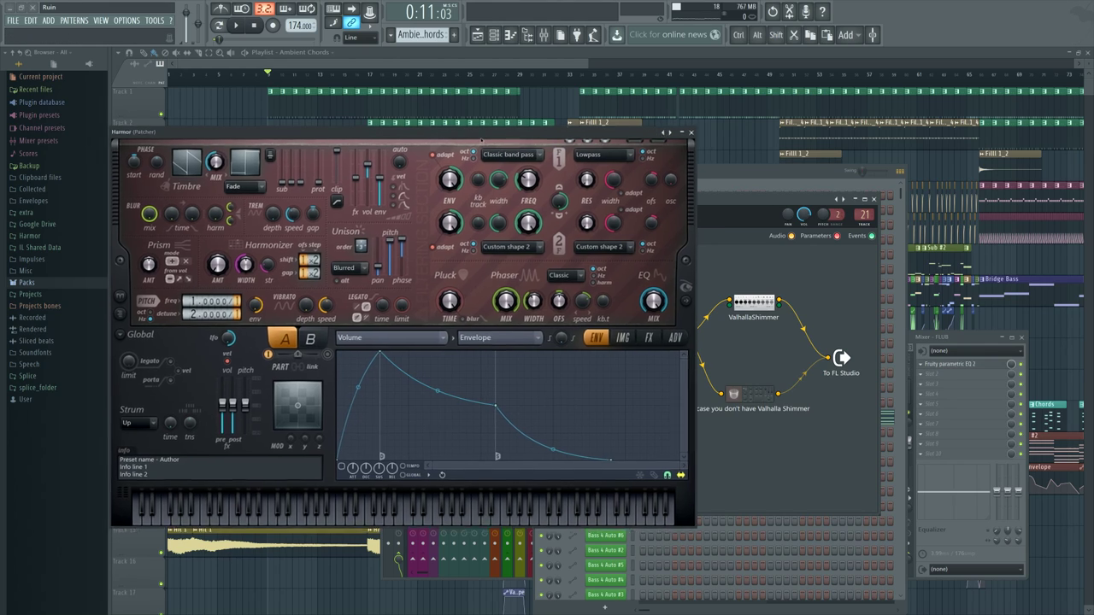
drag(481, 139, 732, 187)
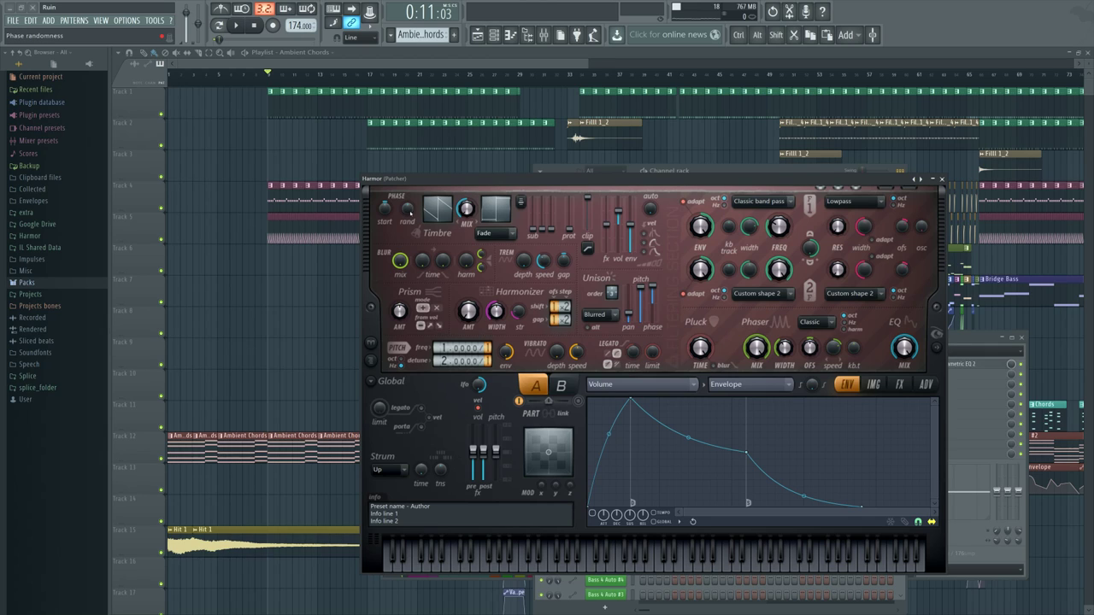
drag(601, 151, 599, 149)
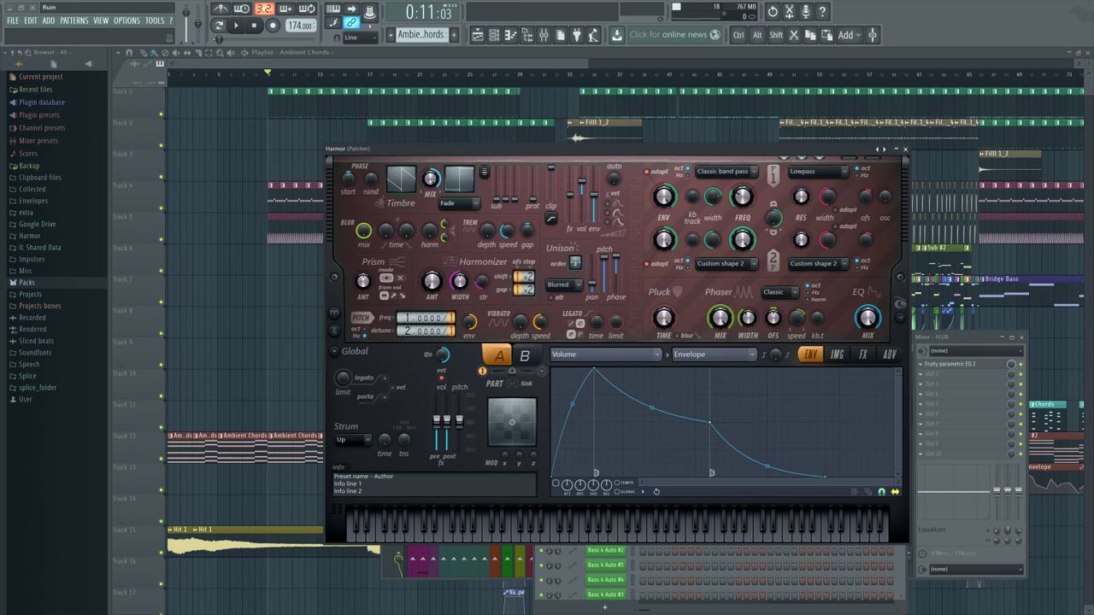
click(900, 305)
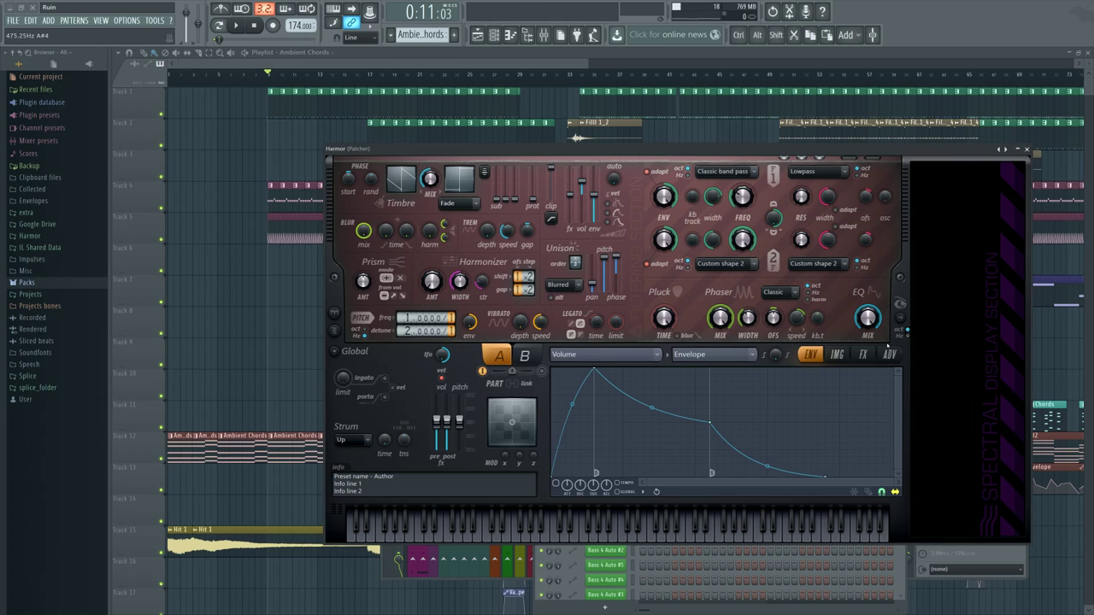
- Play the Flub from bar 9 against Harmor's spectral display, stop, and view the list of articulation targets without changing Volume
key(space)
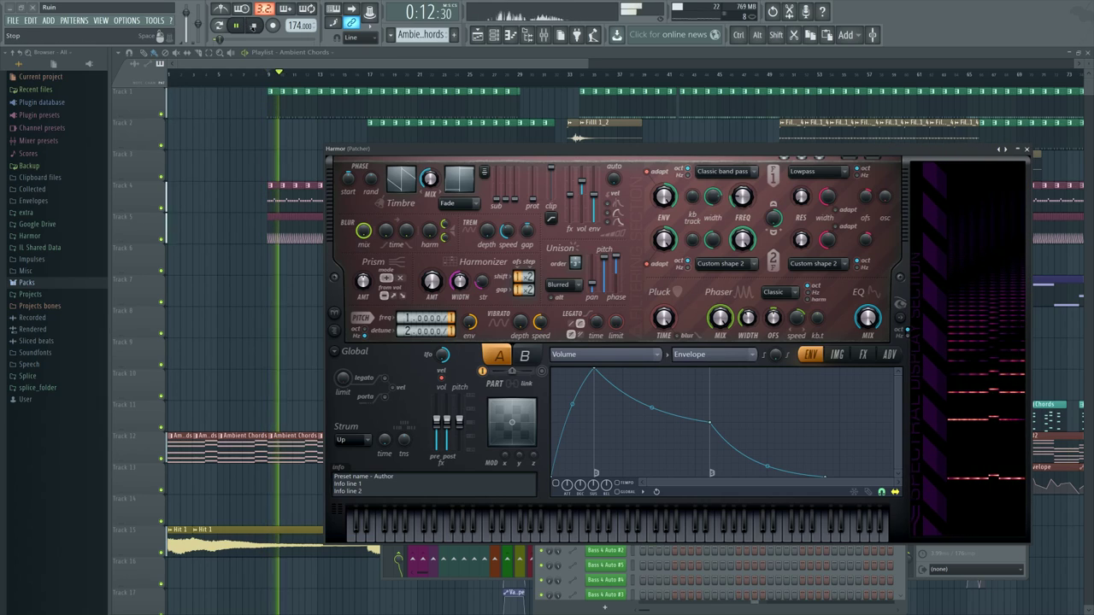
key(space)
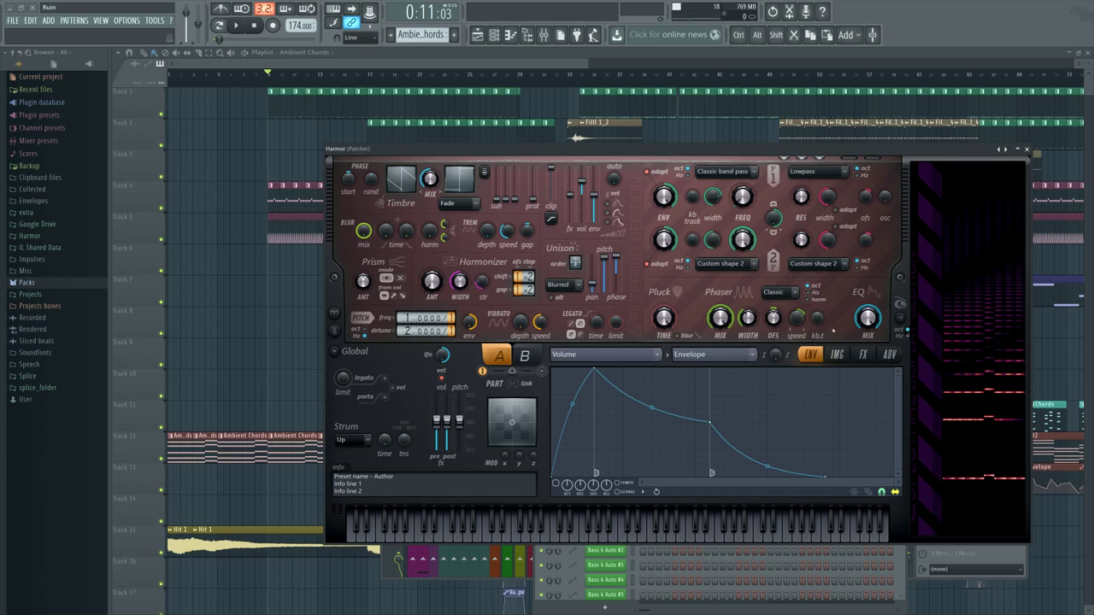
click(606, 354)
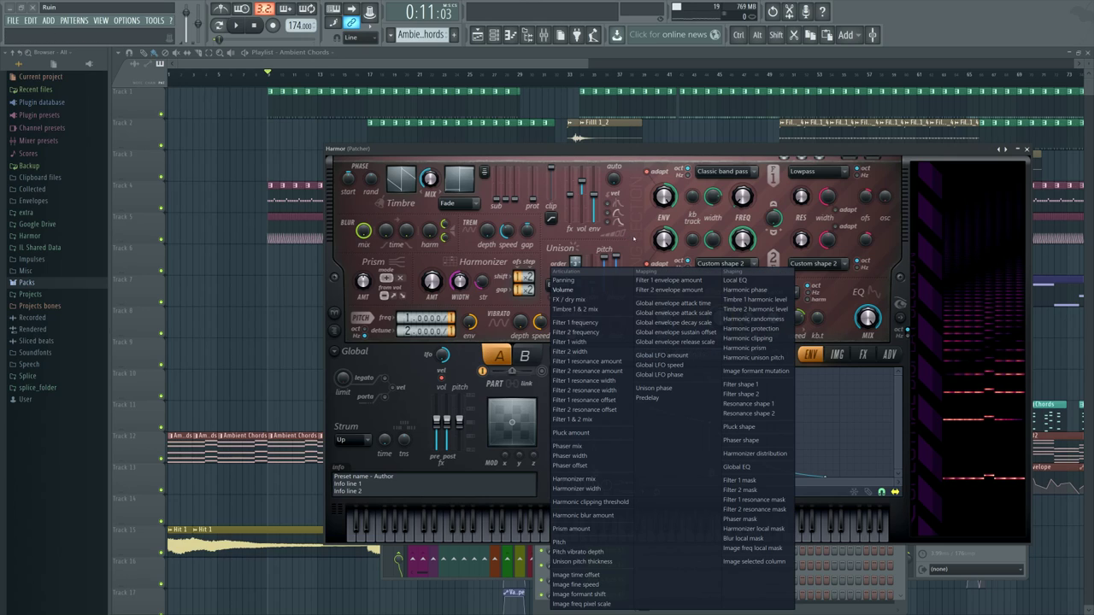
click(634, 241)
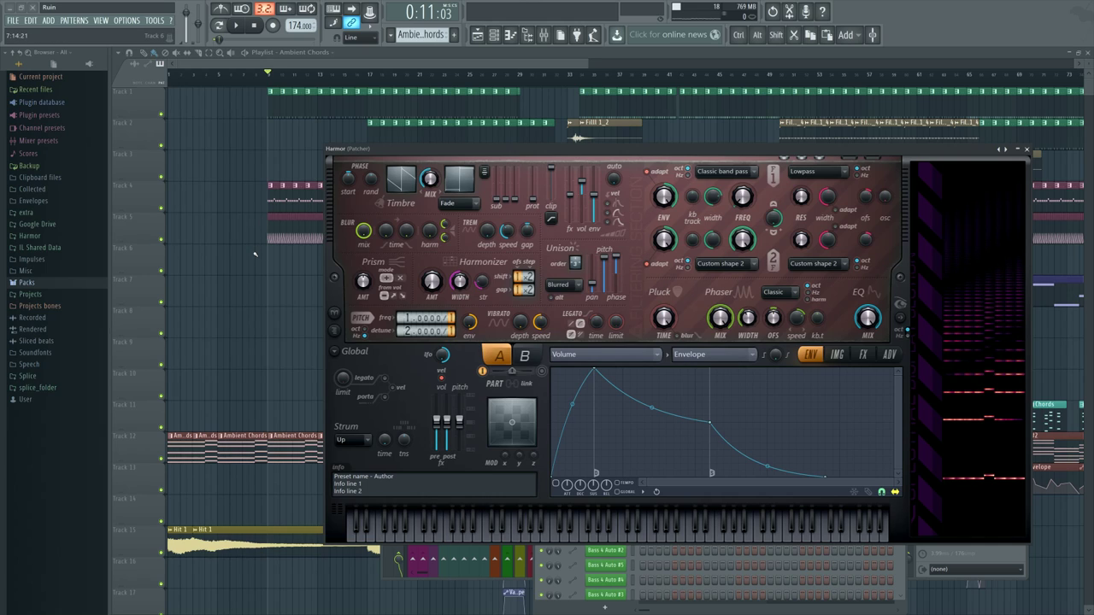
- Check the filter 1 frequency knob's controller link and examine the Flub Auto envelope clips at bar 9 with Harmor moved aside
right_click(244, 246)
scroll(245, 246, up, 4)
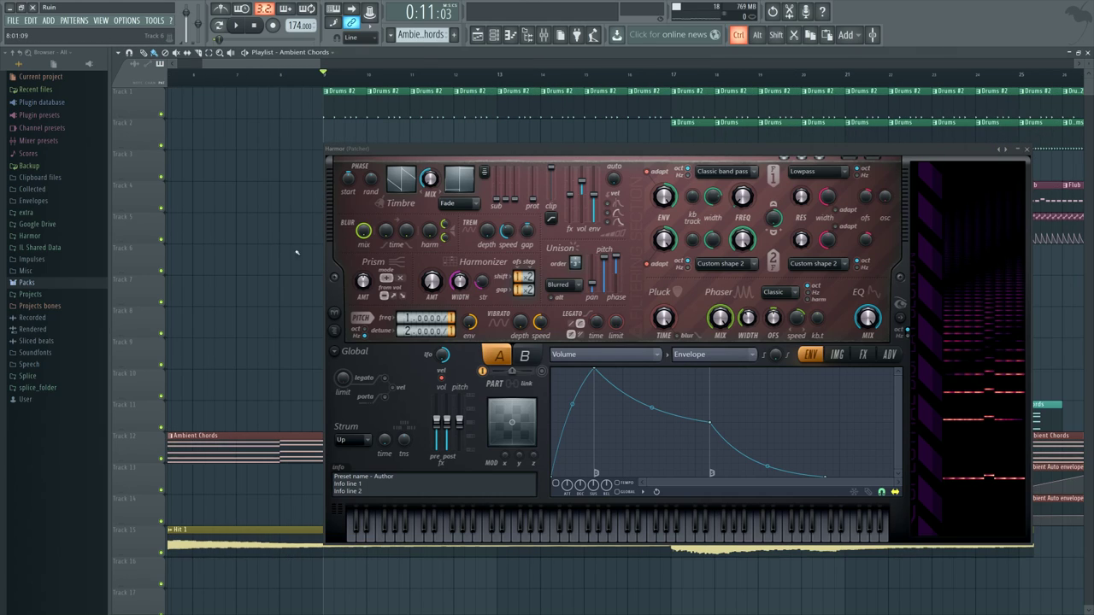
right_click(754, 200)
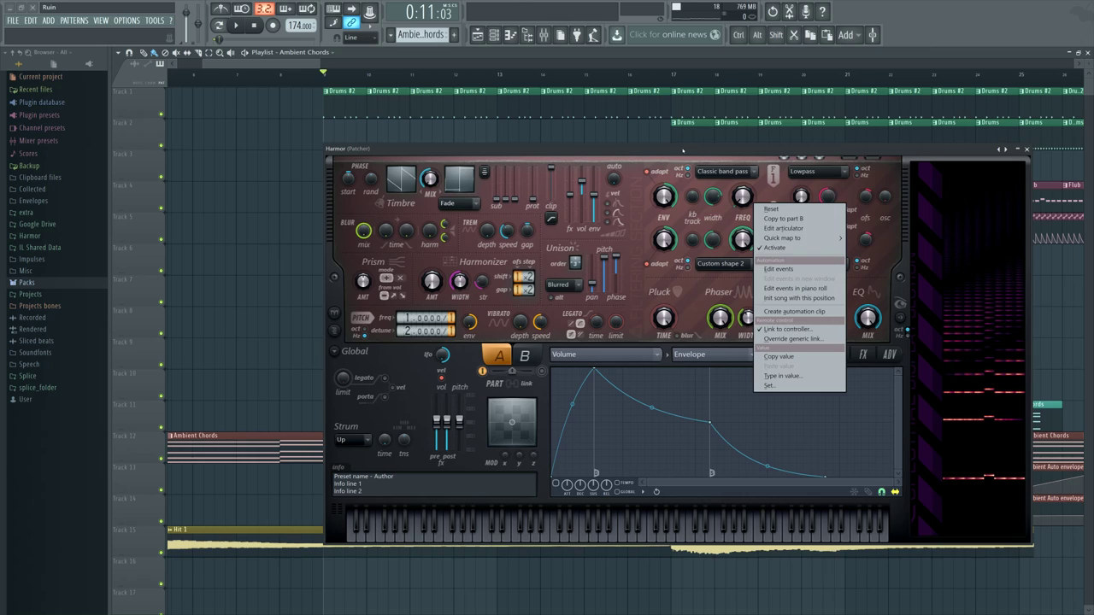
drag(655, 154, 777, 157)
scroll(315, 247, up, 3)
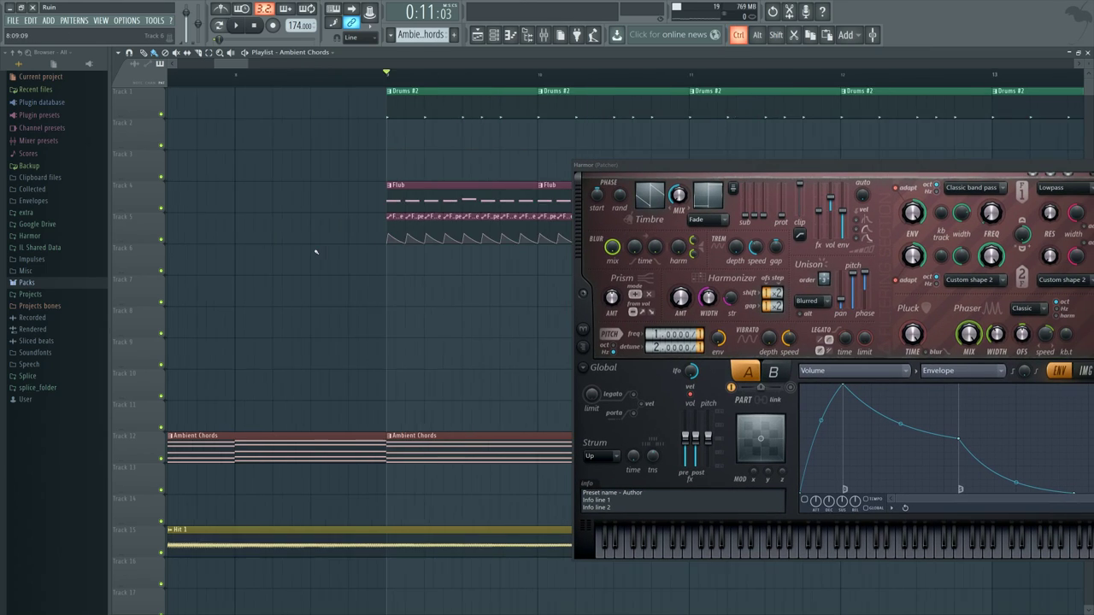
scroll(477, 274, down, 3)
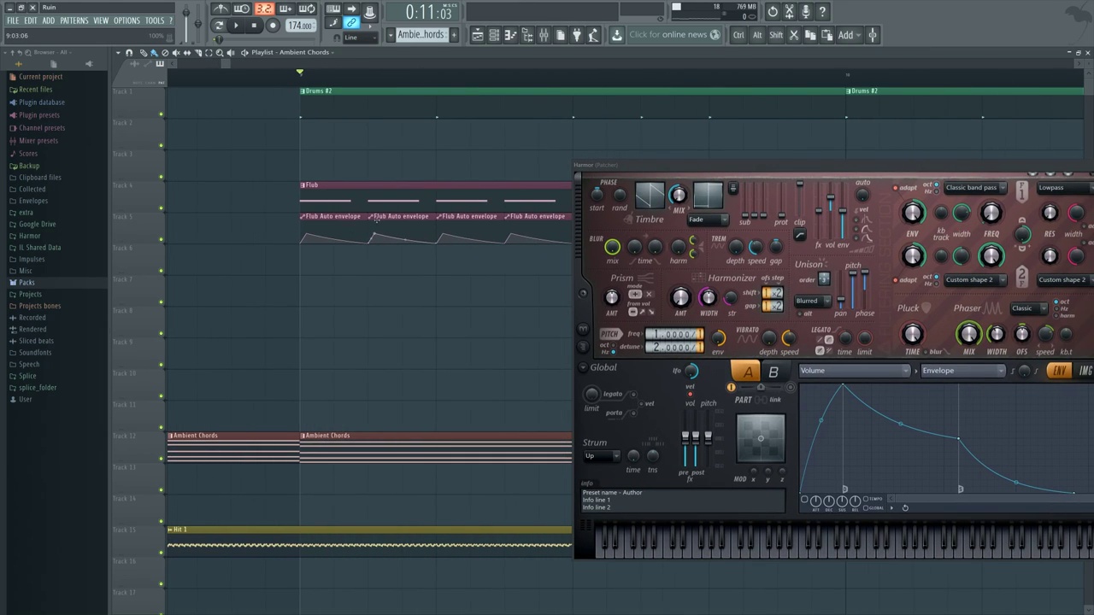
- Bring Harmor fully back into view and play the arrangement from bar 9 to watch the filter sweep, then stop
drag(636, 165, 375, 181)
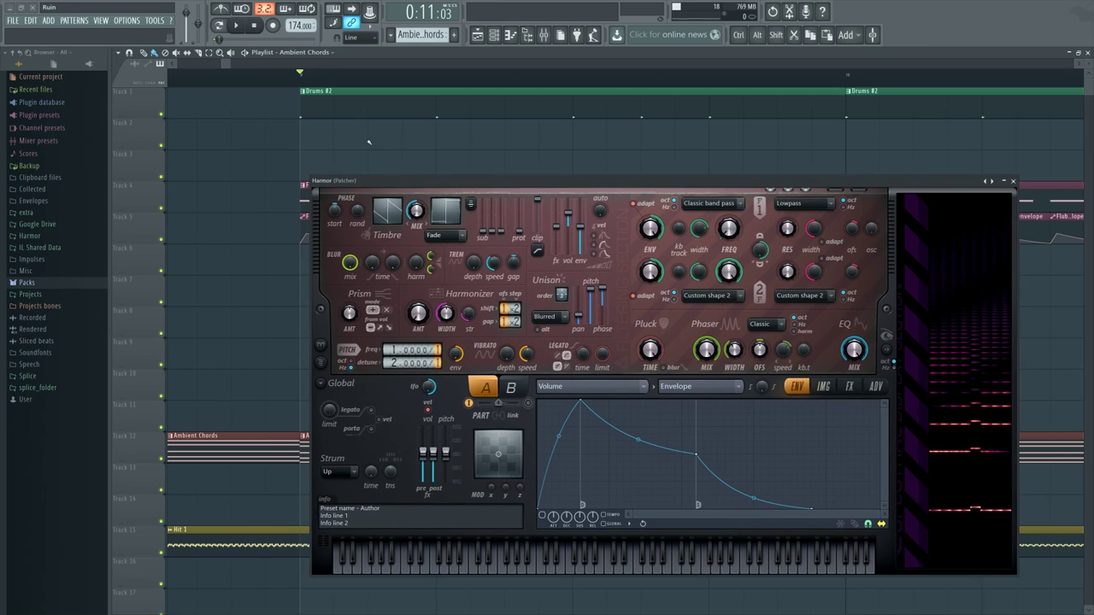
click(236, 25)
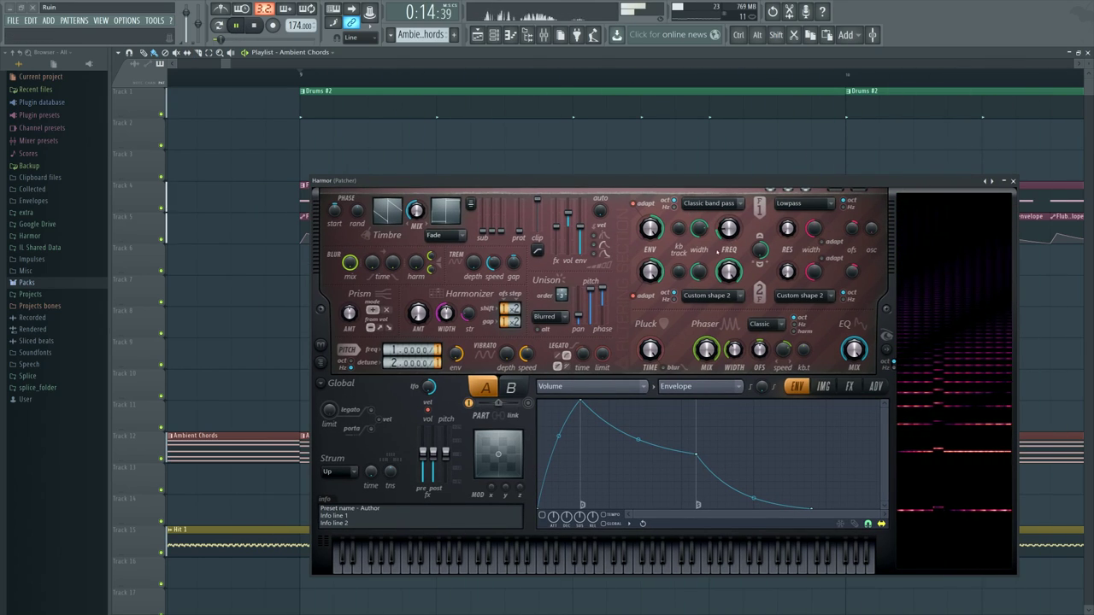
key(space)
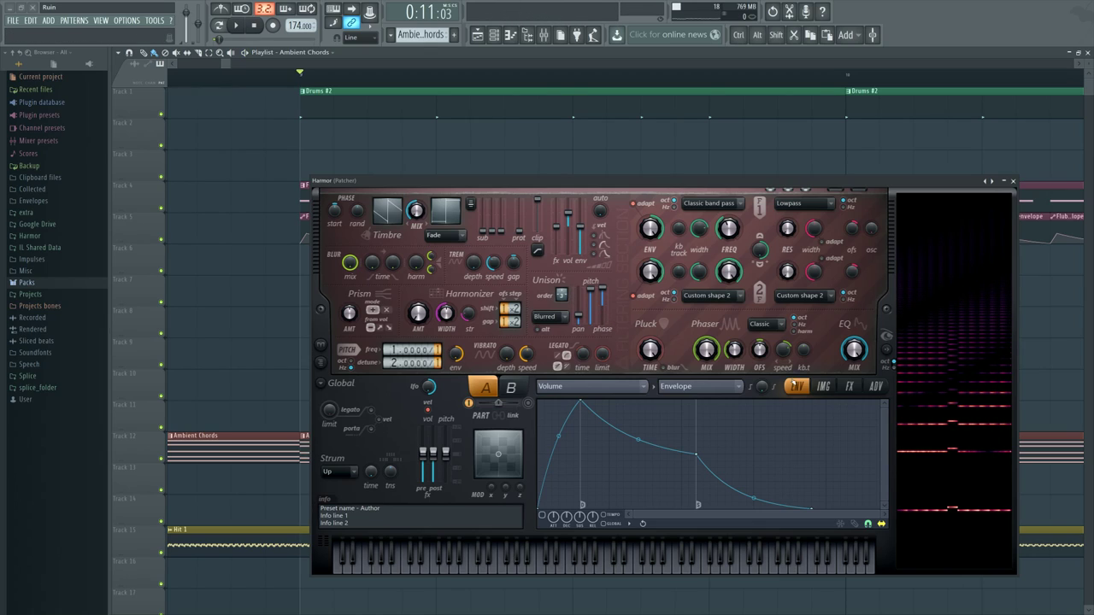
- Check Harmor's effects page, return to its envelope page and close Harmor
click(850, 386)
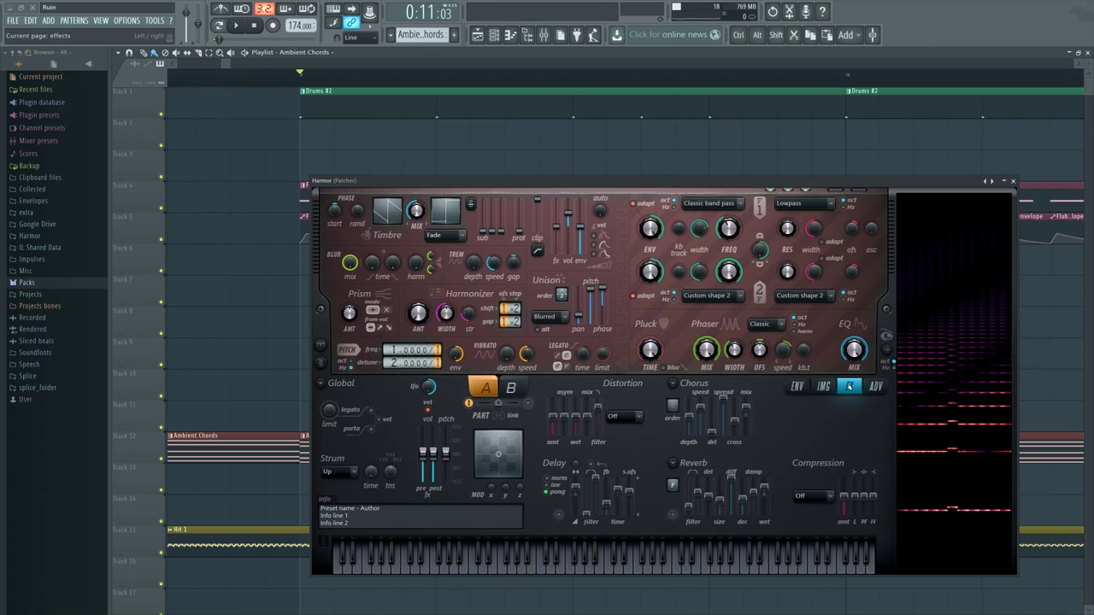
click(801, 388)
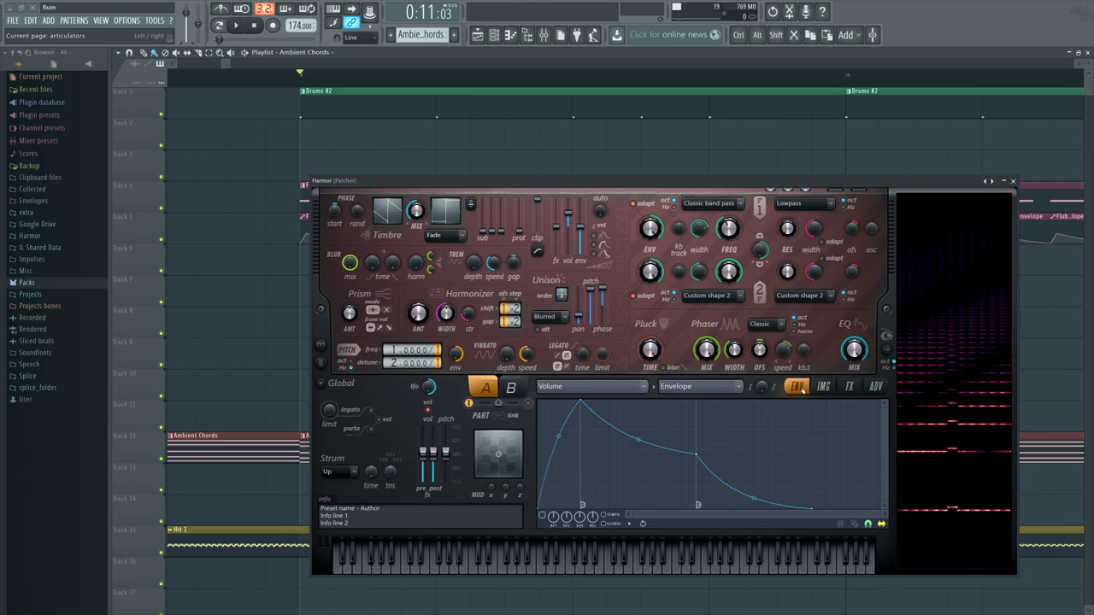
click(1013, 182)
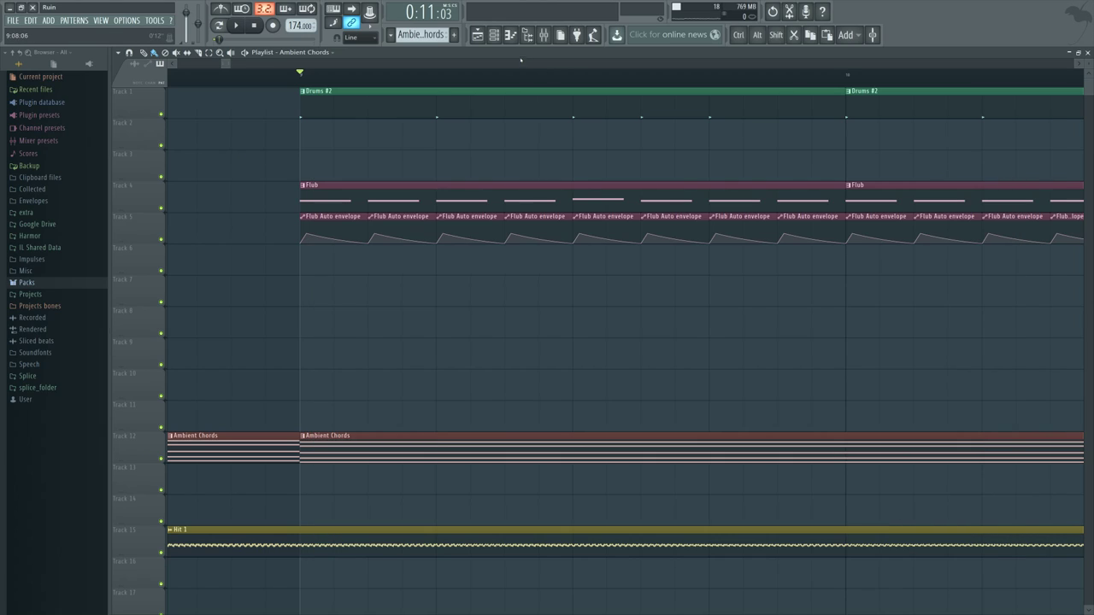
- Reopen the Flub Patcher map, examine the ValhallaShimmer settings with its window placed below the modules, and close it
click(494, 35)
click(607, 433)
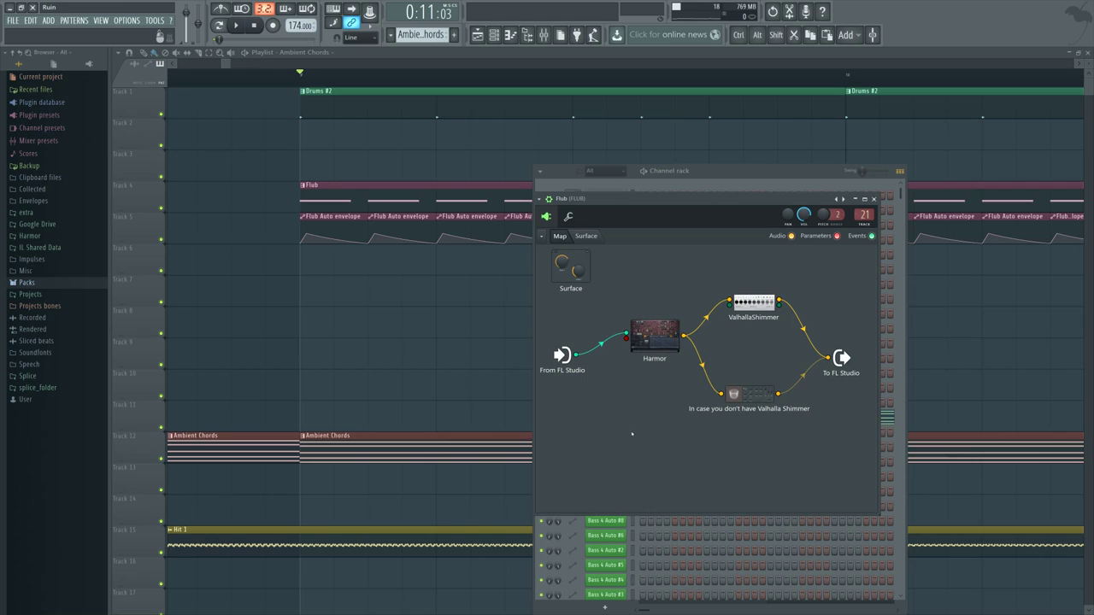
click(754, 303)
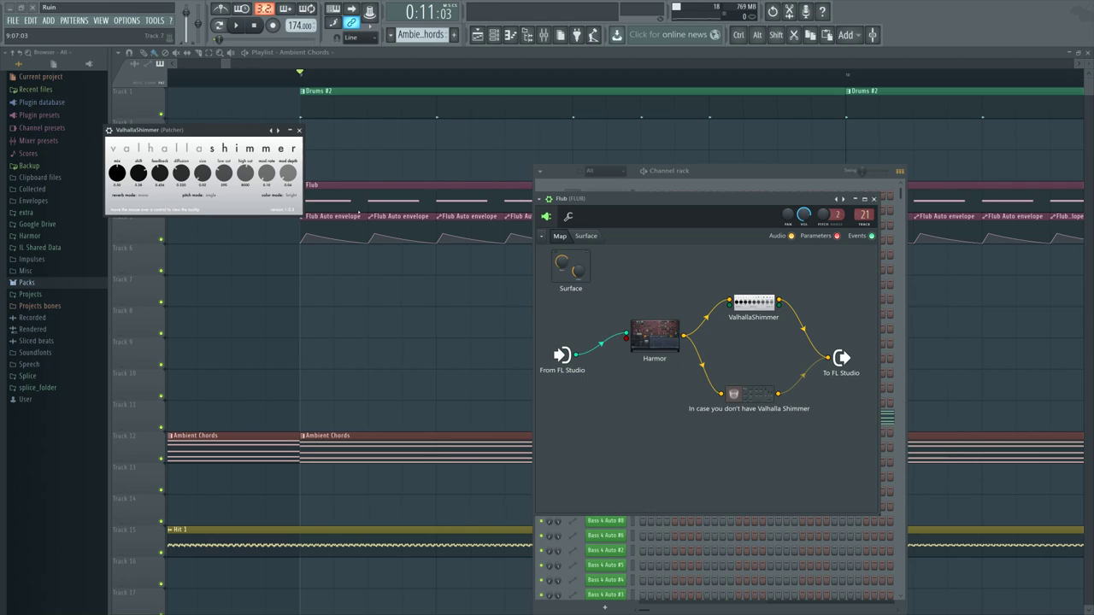
drag(233, 131, 665, 405)
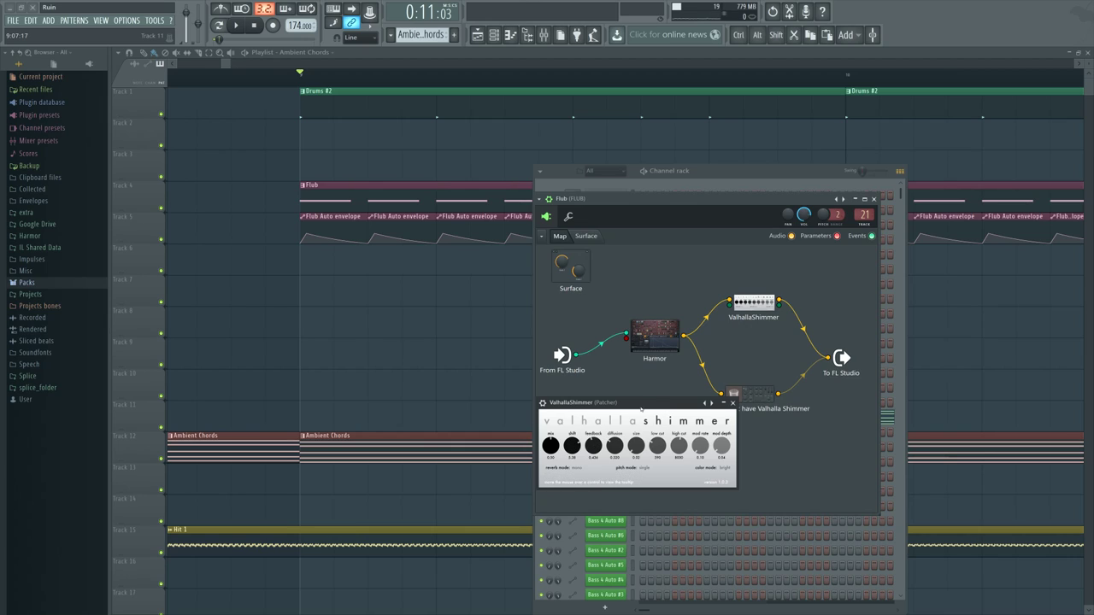
drag(634, 404, 636, 422)
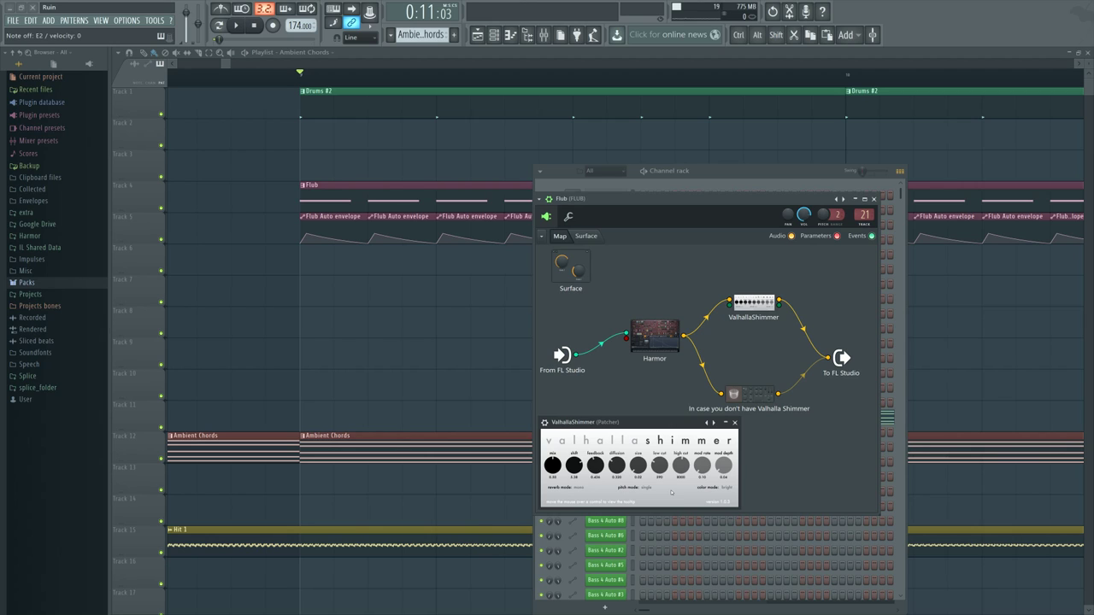
click(734, 423)
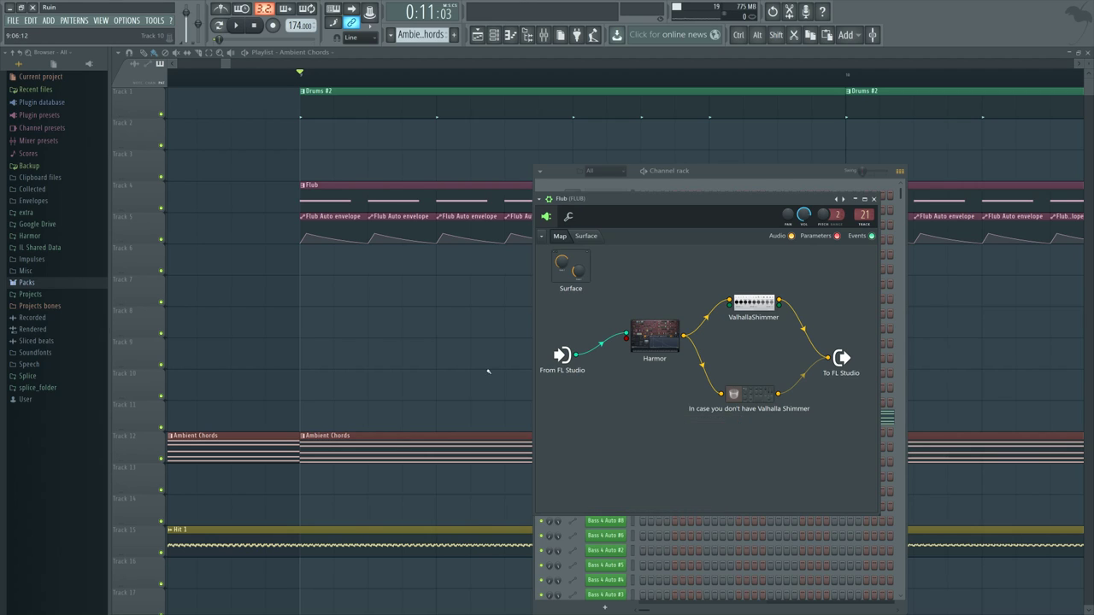
- Return to the playlist and set the playback position to bar 17, where the Chords clips begin
click(489, 371)
scroll(488, 371, down, 8)
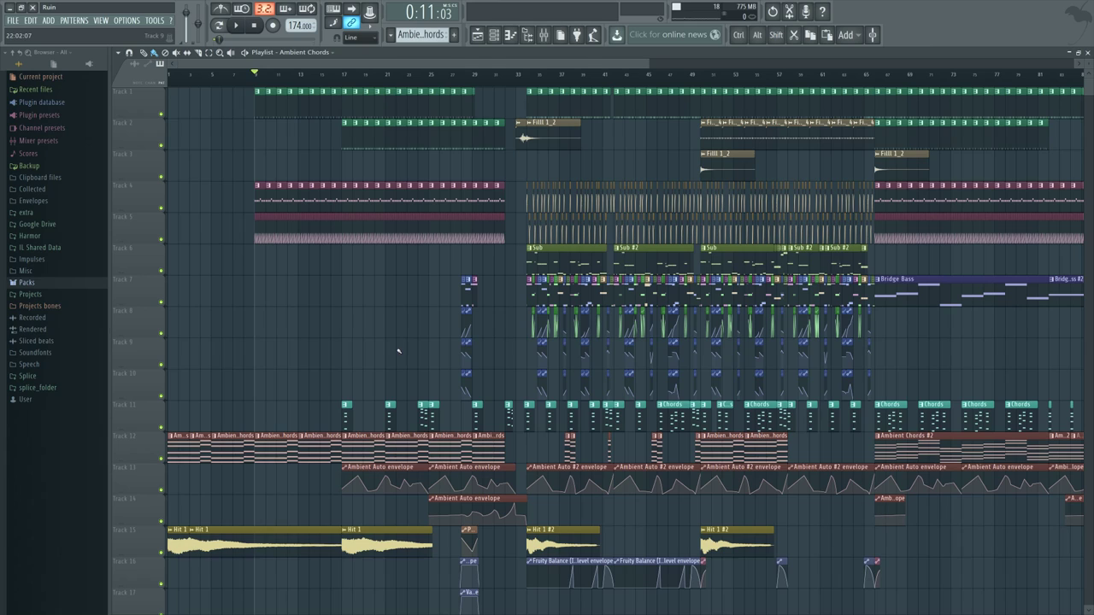
scroll(397, 350, up, 6)
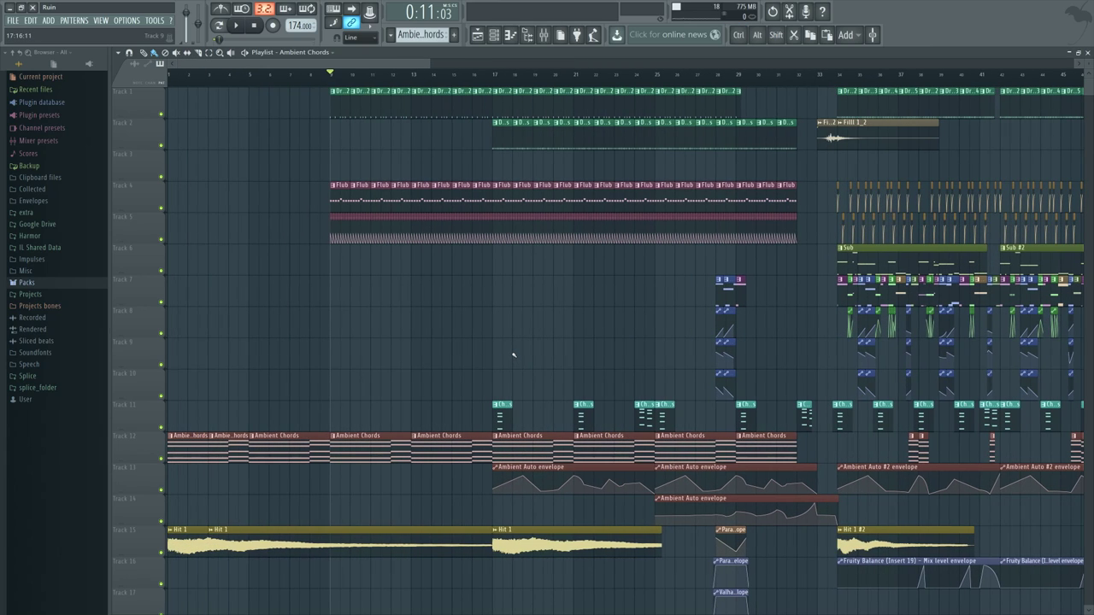
click(493, 74)
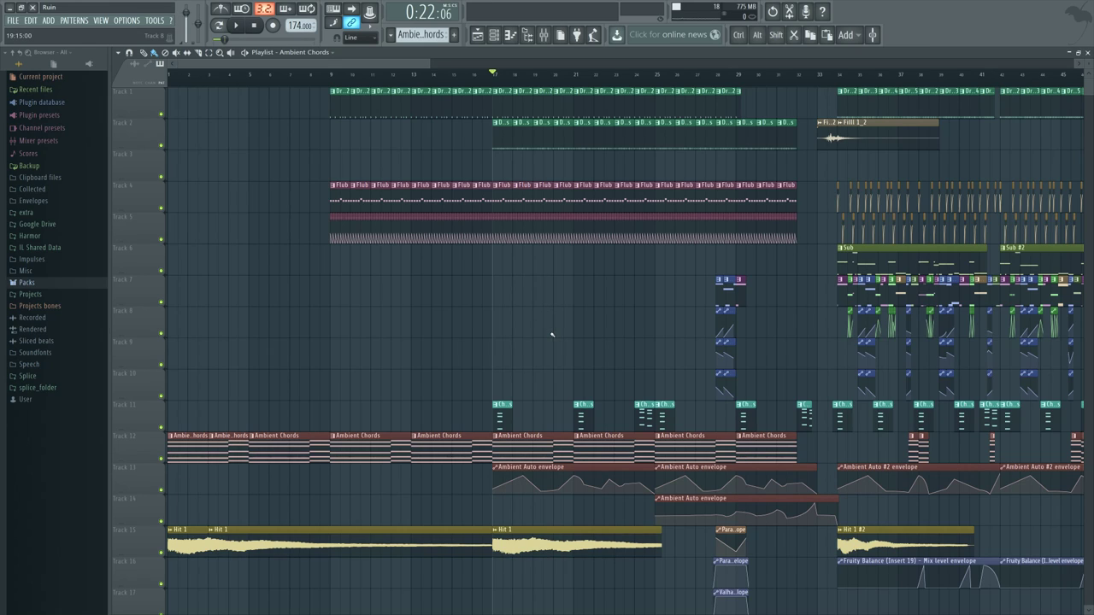
scroll(551, 334, up, 3)
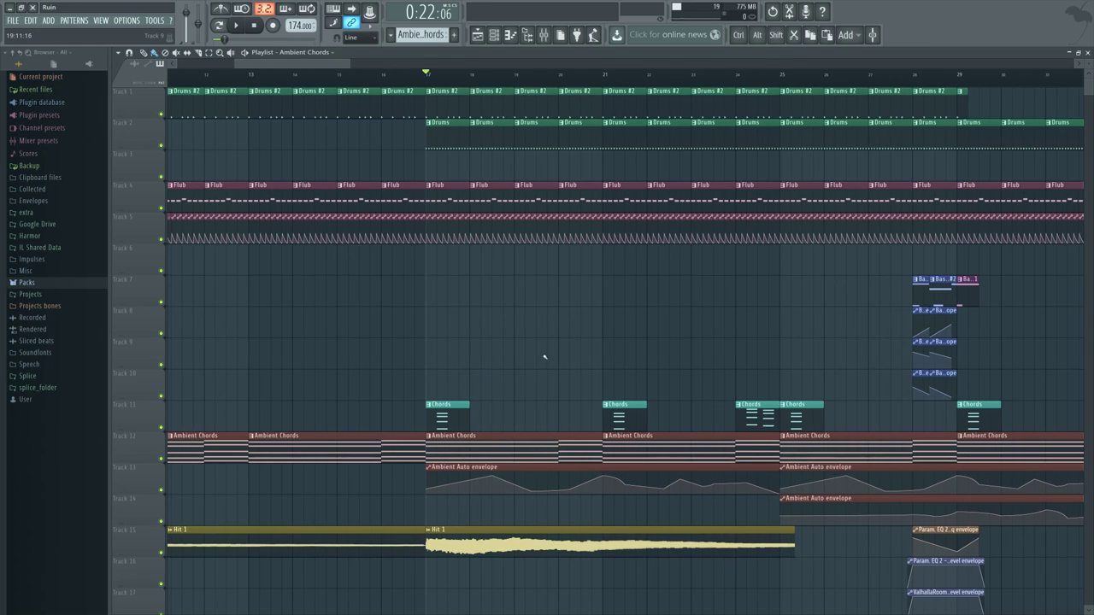
- Play from bar 17 with the mixer open and open Fruity parametric EQ 2 on the CHORDS insert
key(space)
key(space)
key(F9)
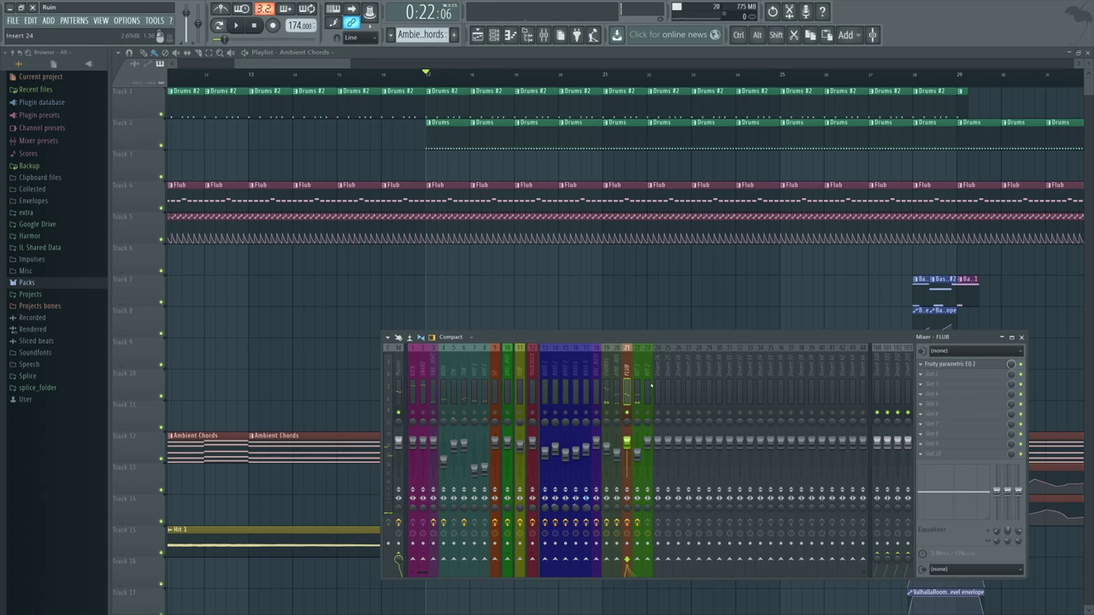
key(space)
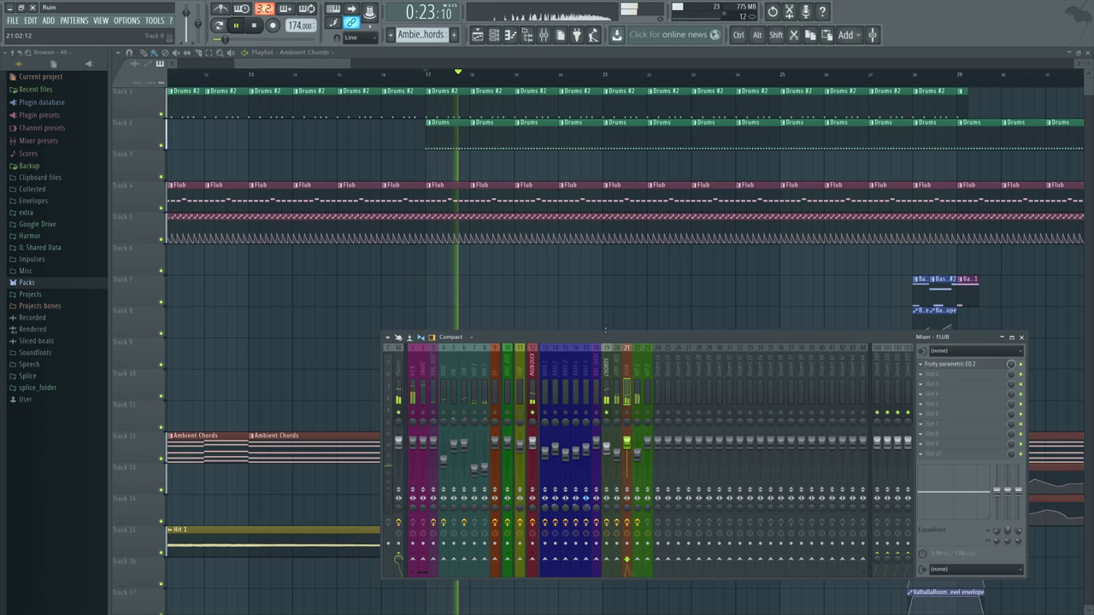
click(606, 376)
click(943, 364)
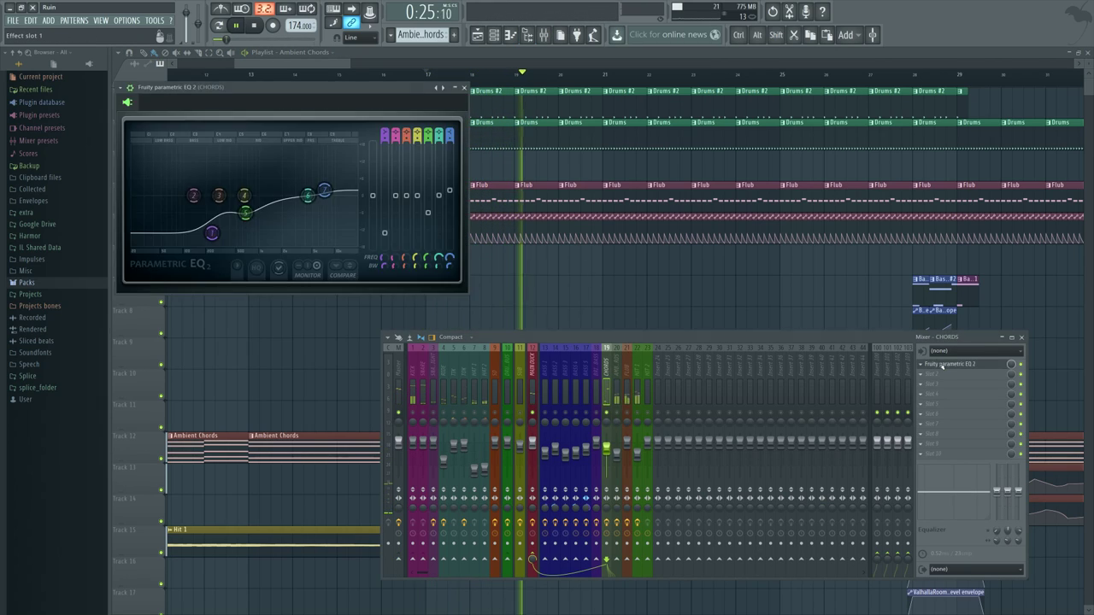
- Close the CHORDS equalizer, stop playback, and view and close Fruity parametric EQ 2 on the FLUB insert
click(943, 364)
key(space)
click(626, 376)
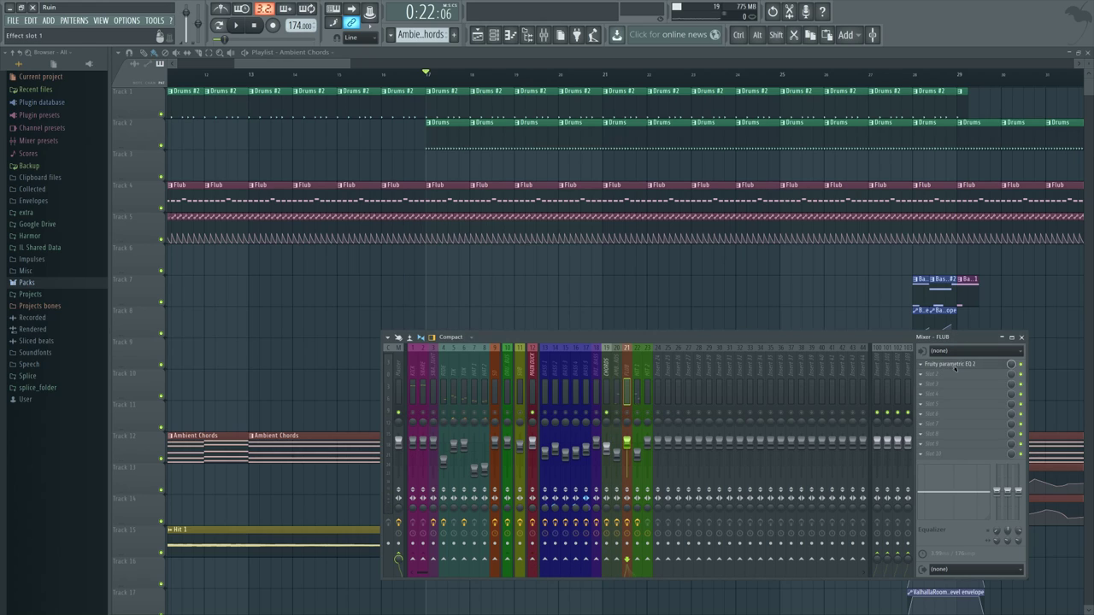
click(955, 365)
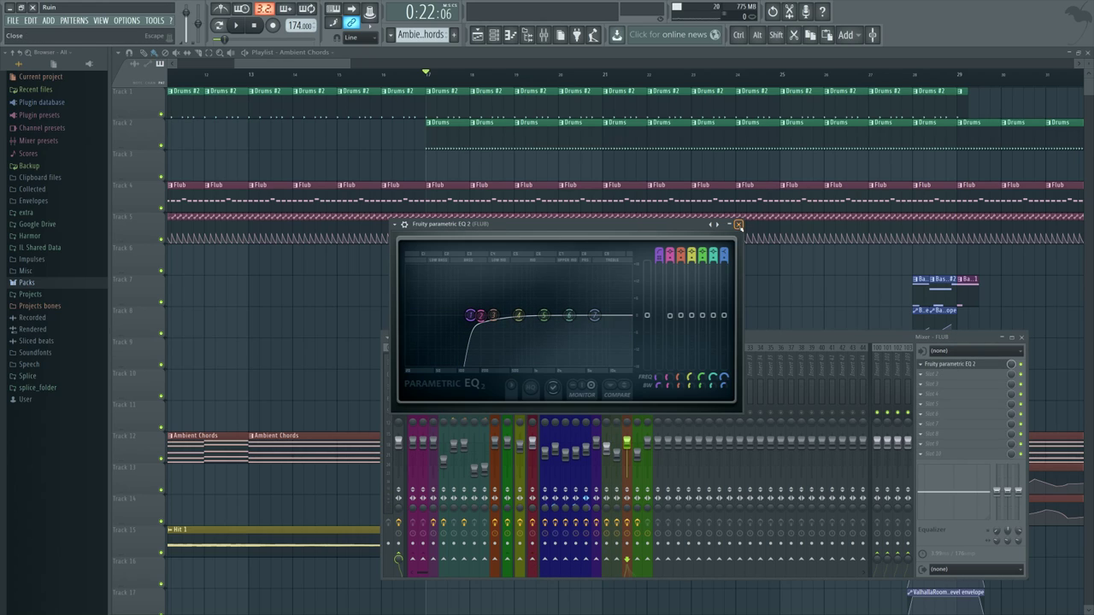
click(738, 224)
- Restart playback from bar 17 and reopen Fruity parametric EQ 2 on the CHORDS insert
key(space)
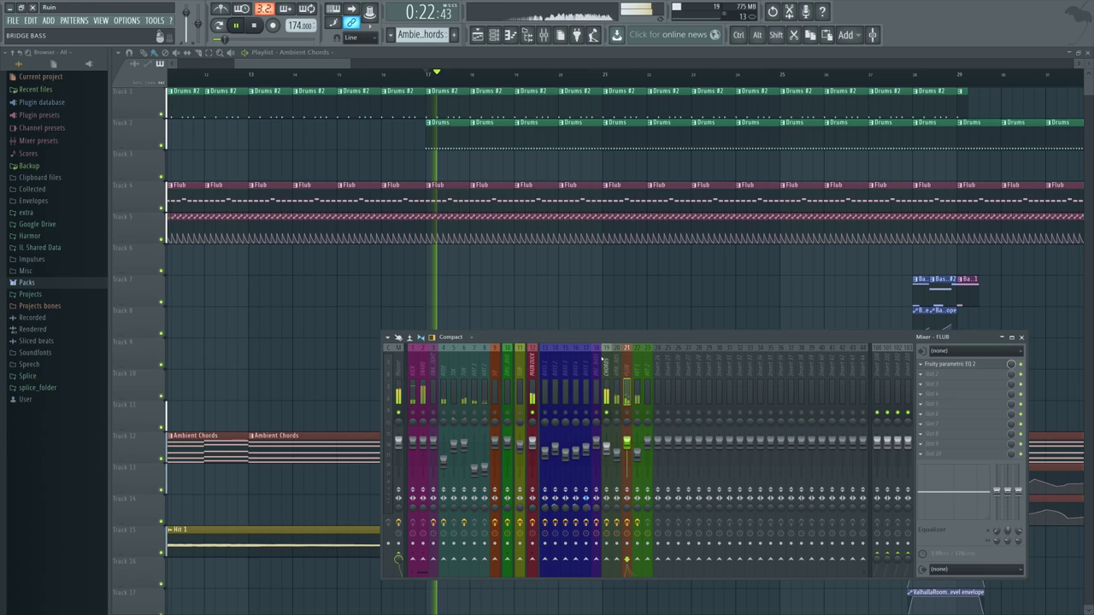
click(606, 376)
click(955, 365)
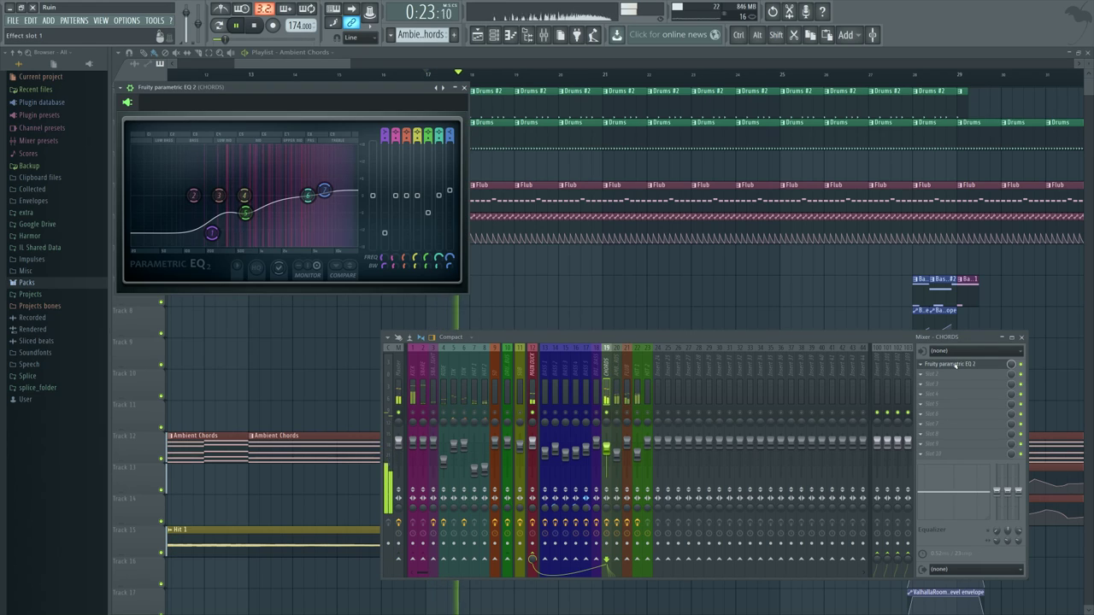
- Open the Chords channel's Patcher from the channel rack and place its window clear of the equalizer
click(494, 36)
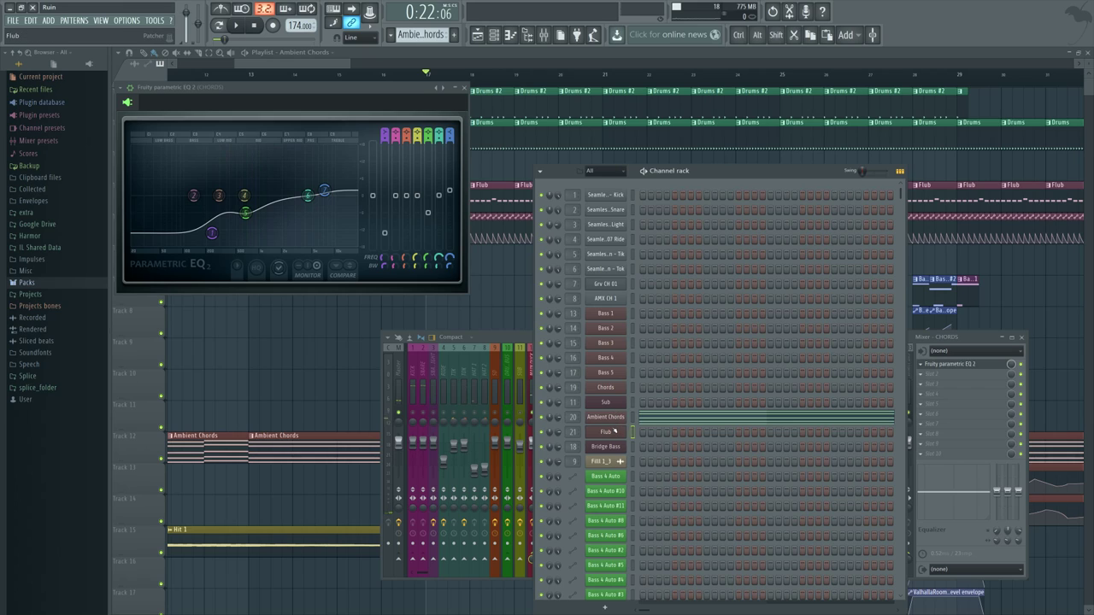
click(615, 389)
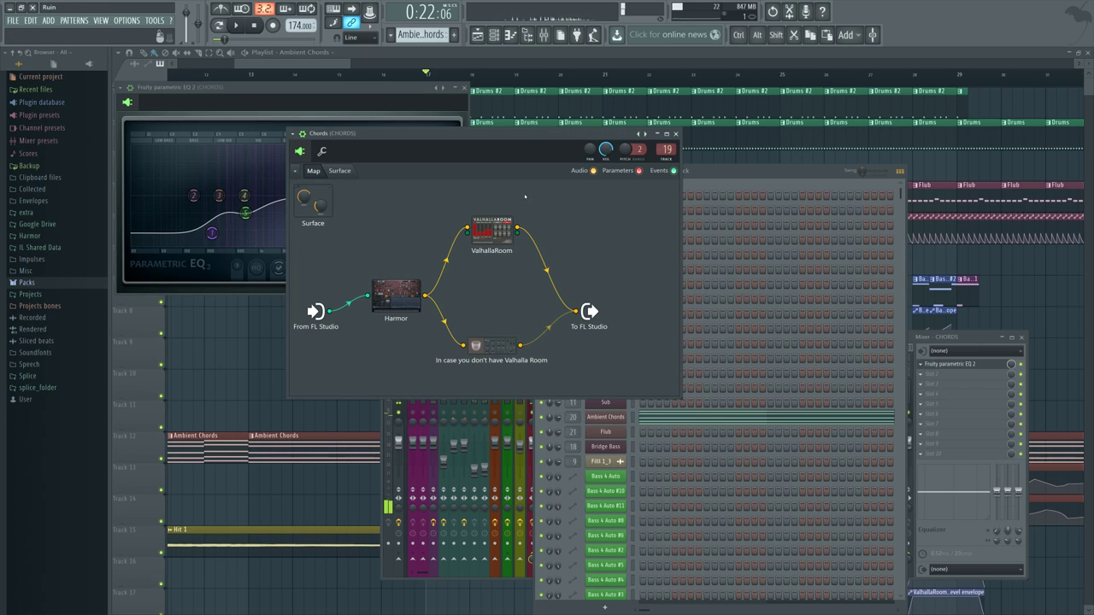
drag(546, 184, 696, 239)
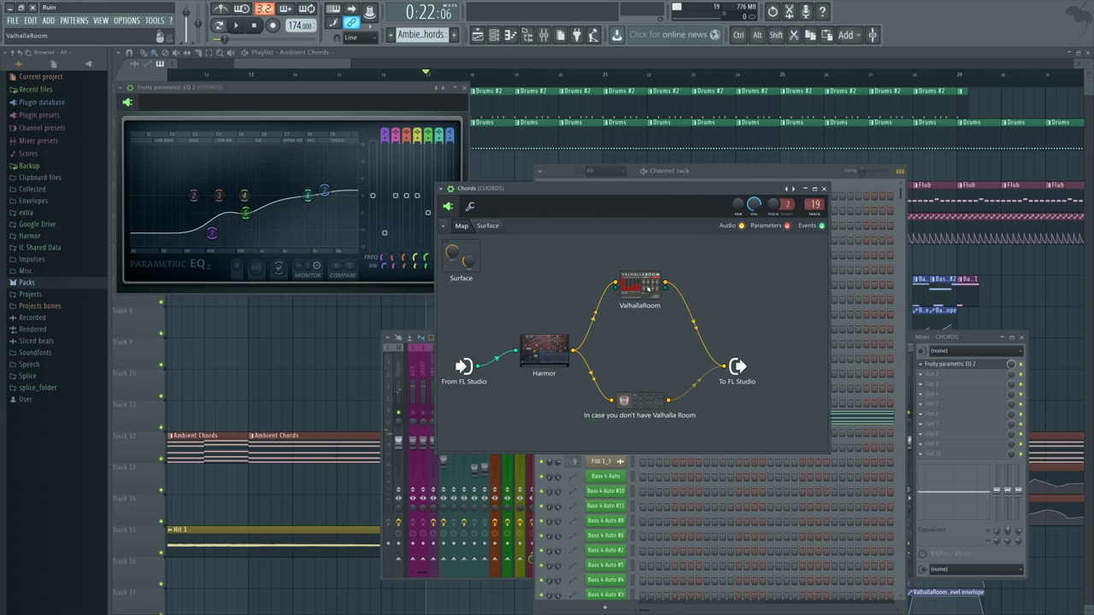
drag(658, 183, 658, 191)
drag(706, 195, 720, 191)
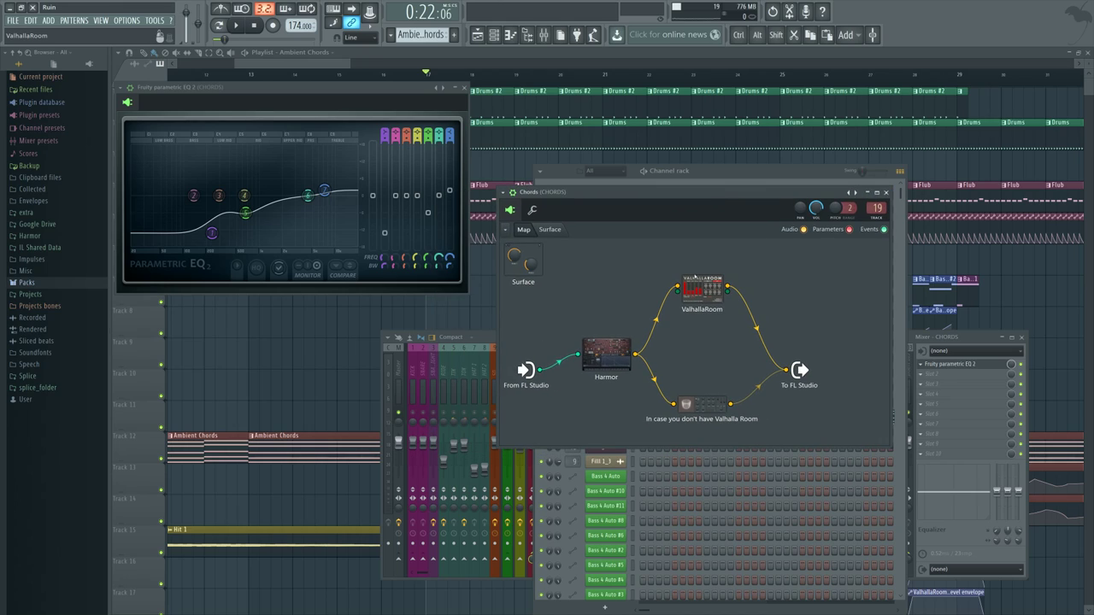
- Show the ValhallaRoom settings beside the Patcher map and play the chords to compare it with the fallback reverb
double_click(702, 290)
drag(230, 127, 952, 343)
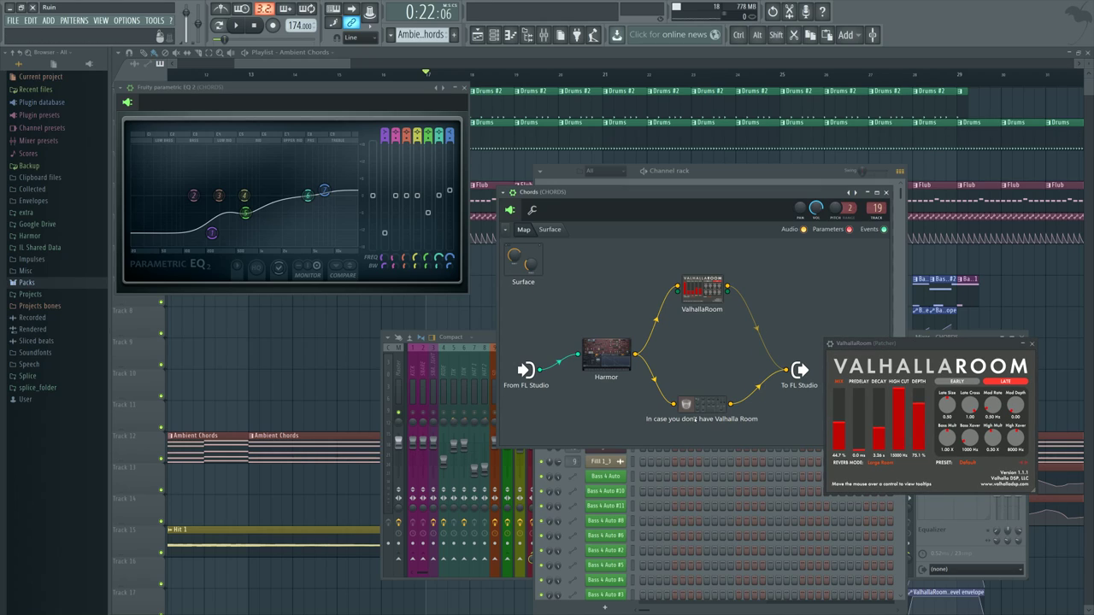
key(space)
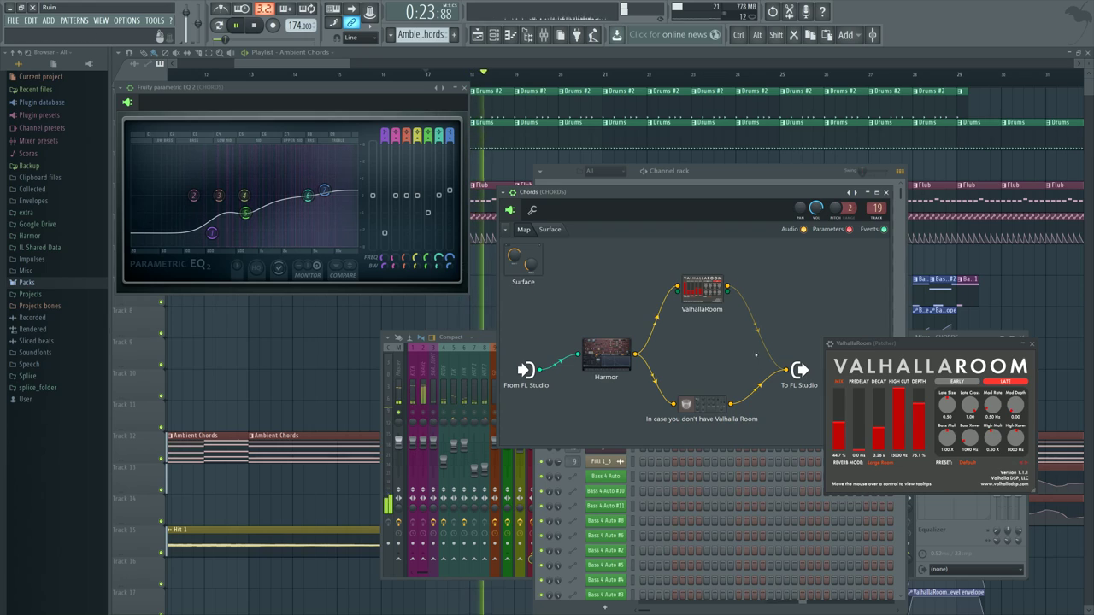
key(space)
key(space)
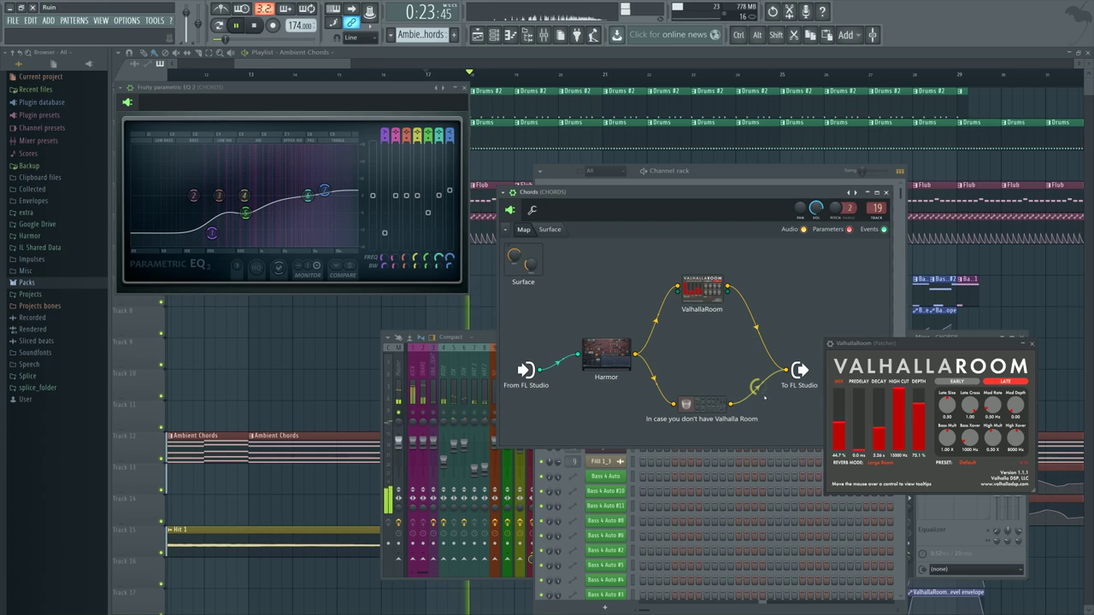
key(space)
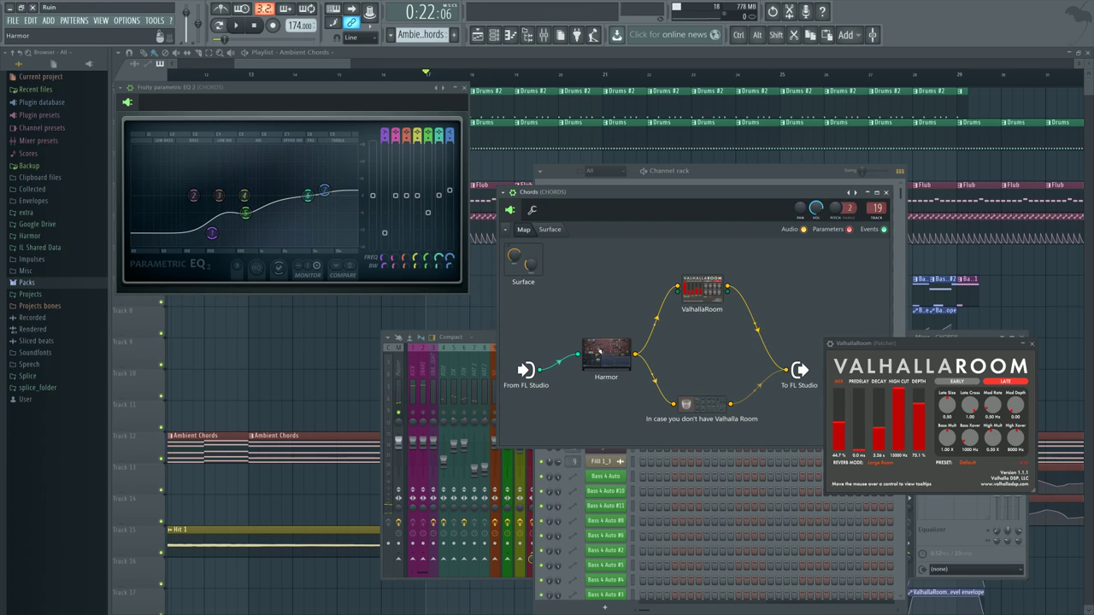
- Open Harmor from the Chords Patcher, inspect its Filter 1 frequency envelope and image page, and return to the envelope page
double_click(597, 351)
drag(509, 132, 812, 143)
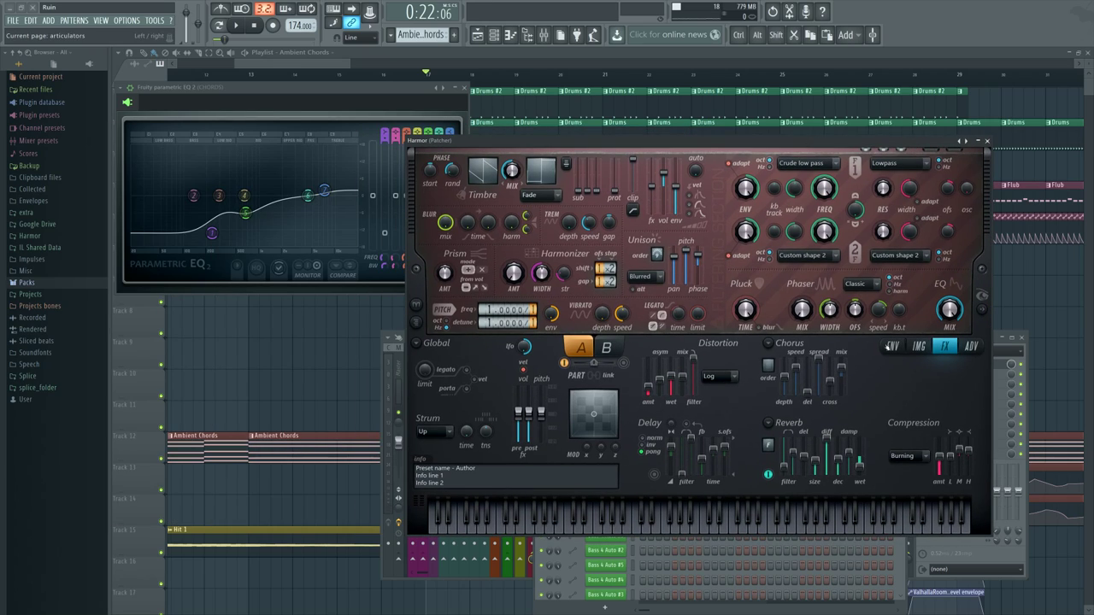
right_click(824, 188)
click(842, 217)
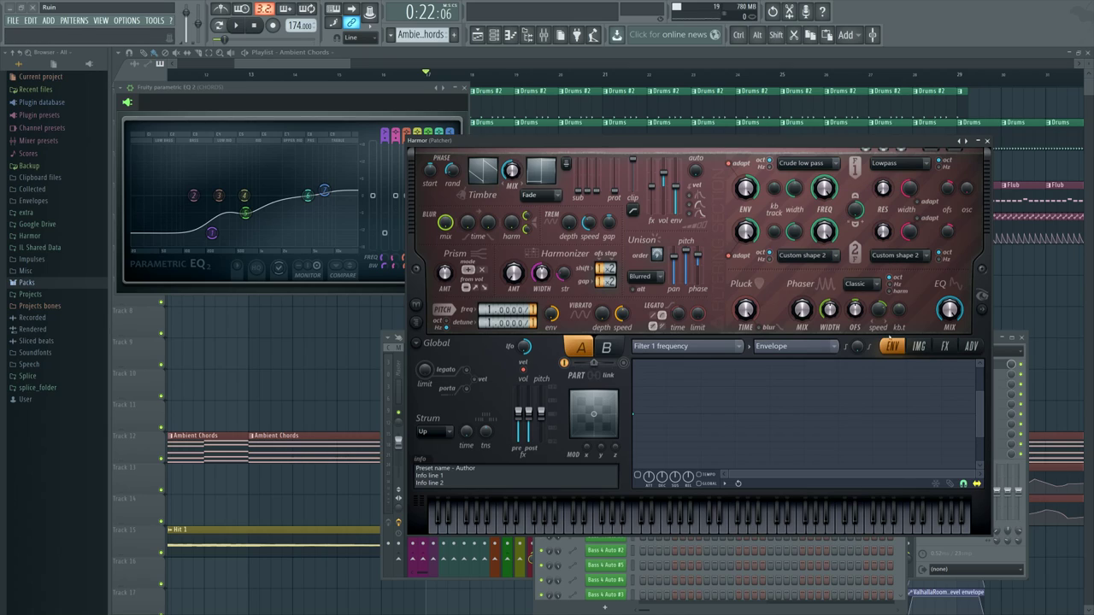
click(919, 347)
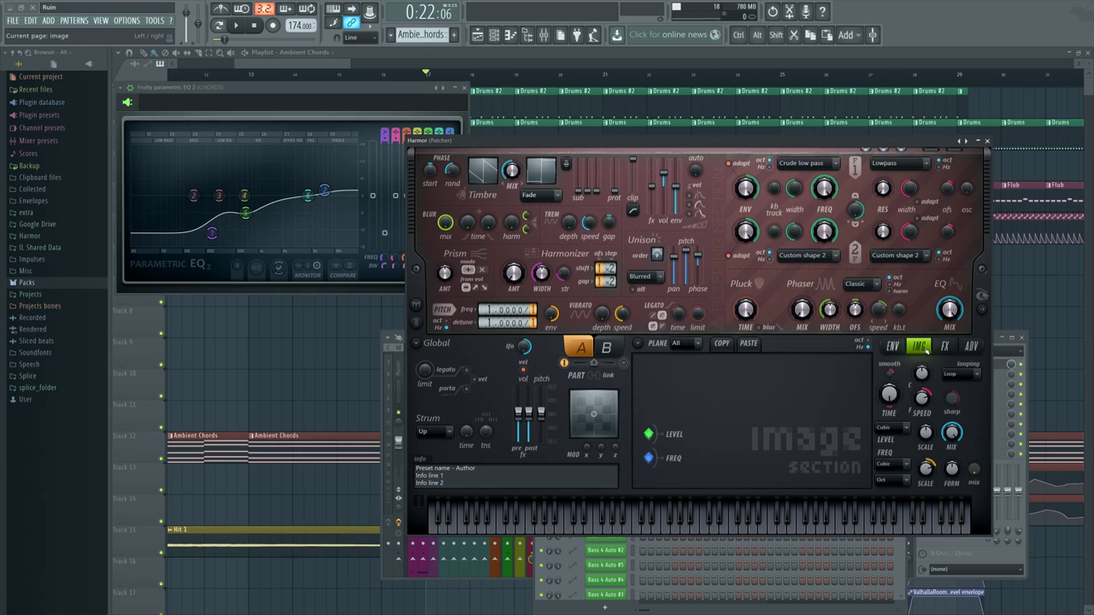
click(893, 346)
- Display Harmor's Pluck shape and audition several notes on its keyboard
click(719, 351)
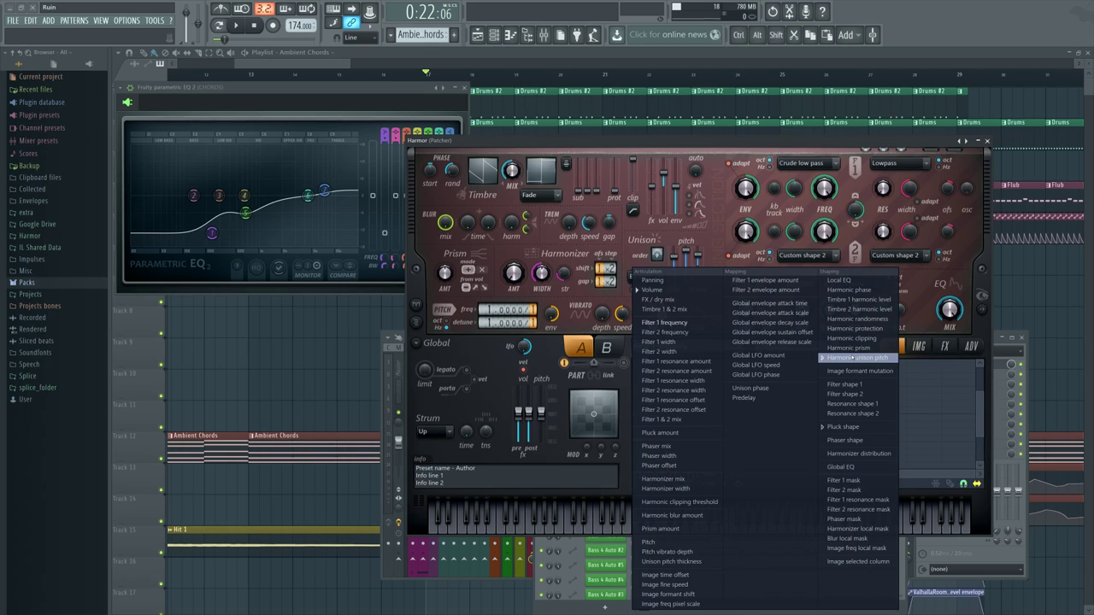
click(845, 427)
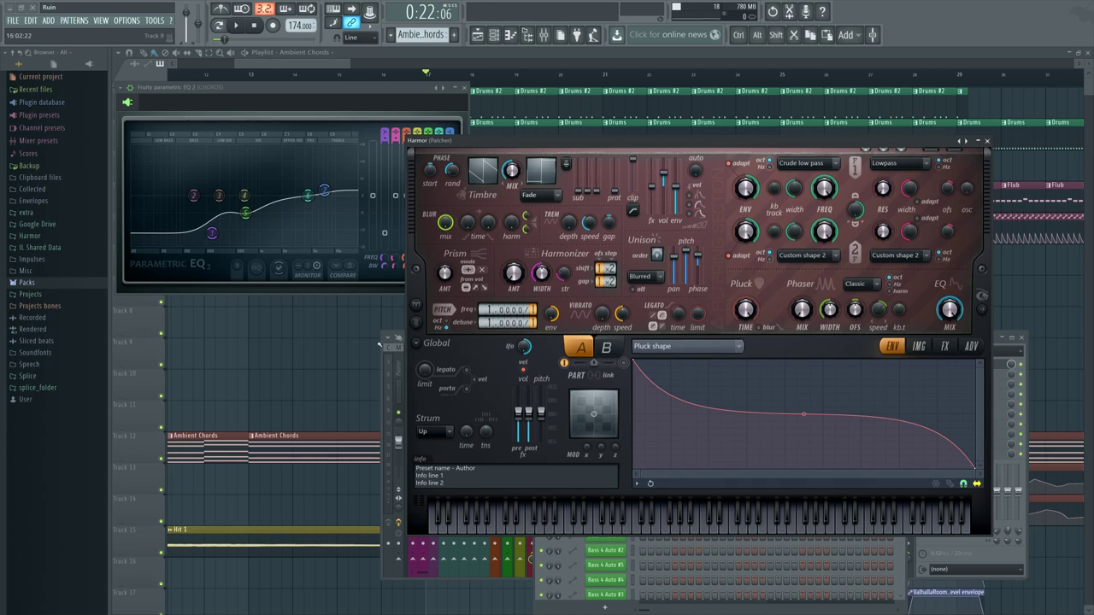
click(638, 526)
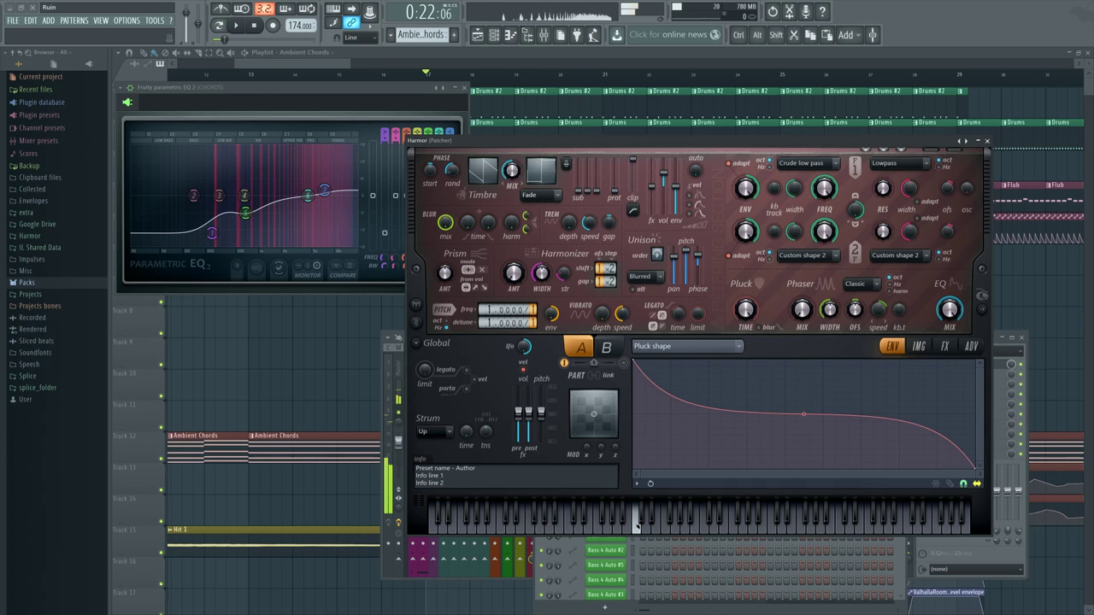
click(587, 526)
click(597, 527)
click(619, 527)
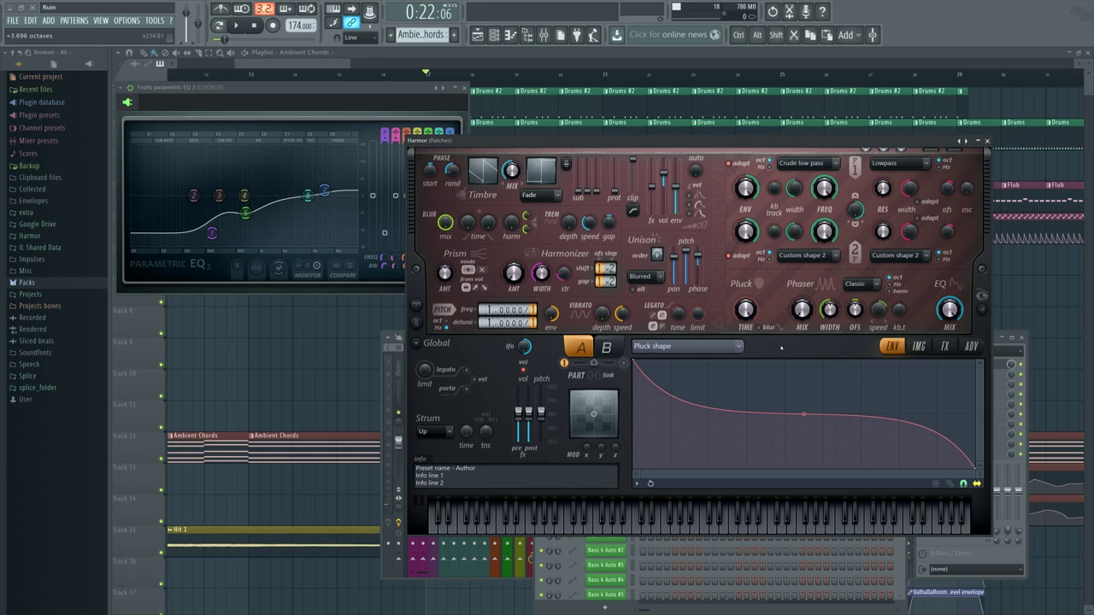
- Display Harmor's Volume envelope and audition a note
click(731, 347)
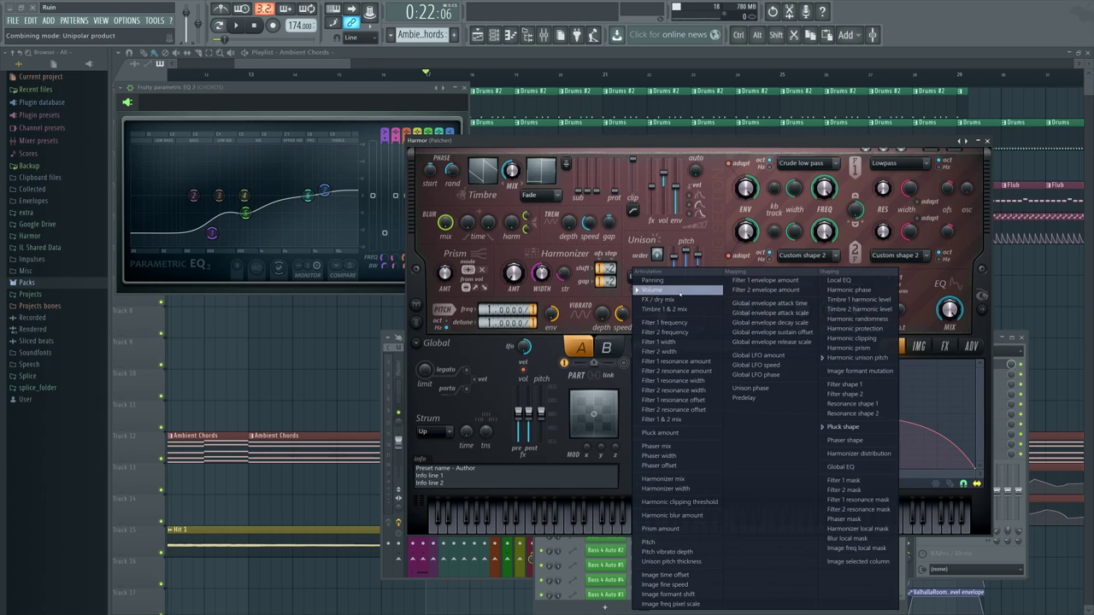
click(659, 289)
click(653, 525)
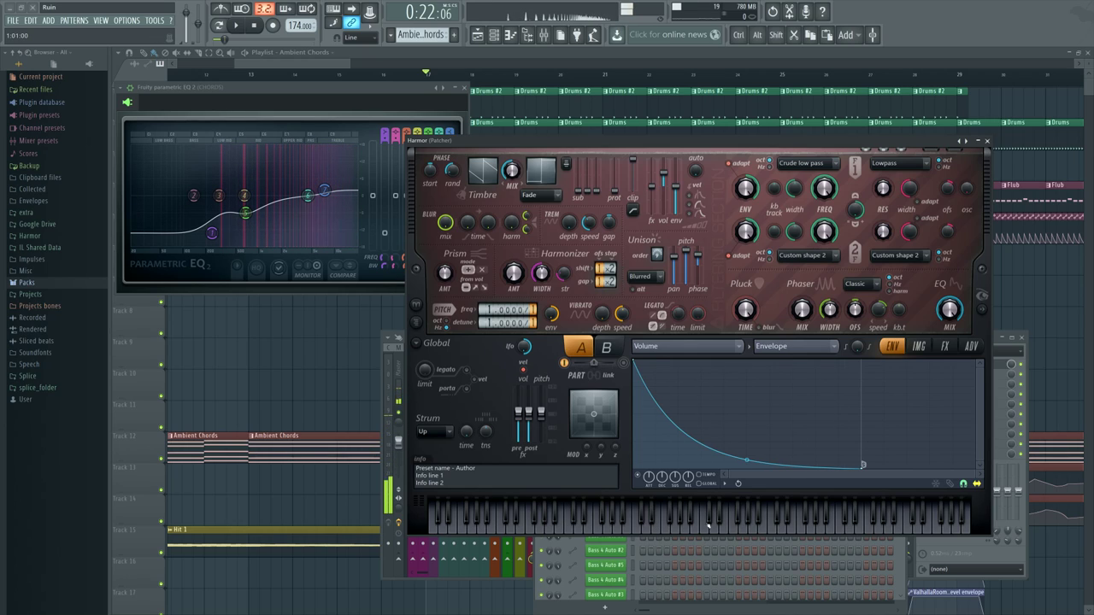
- Display Harmor's Harmonic unison pitch curve and audition several notes with it in view
click(707, 349)
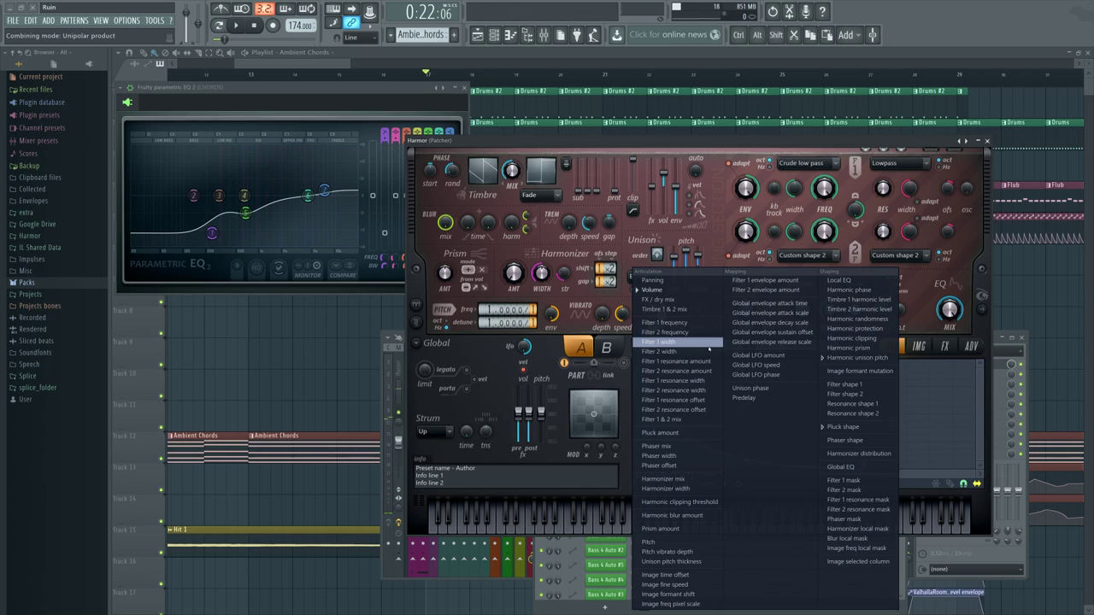
click(858, 357)
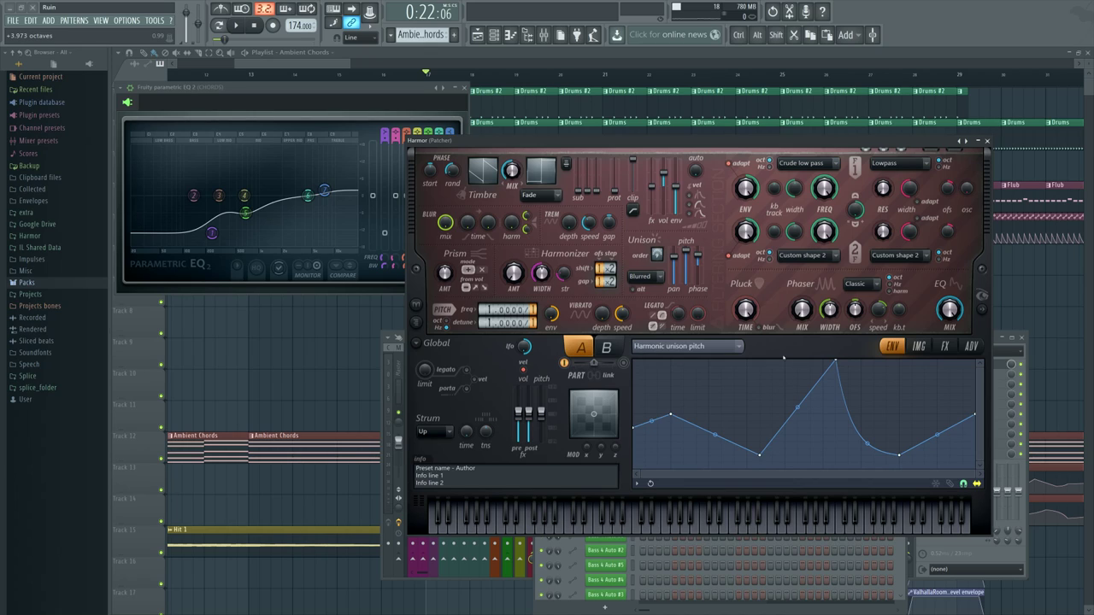
click(684, 522)
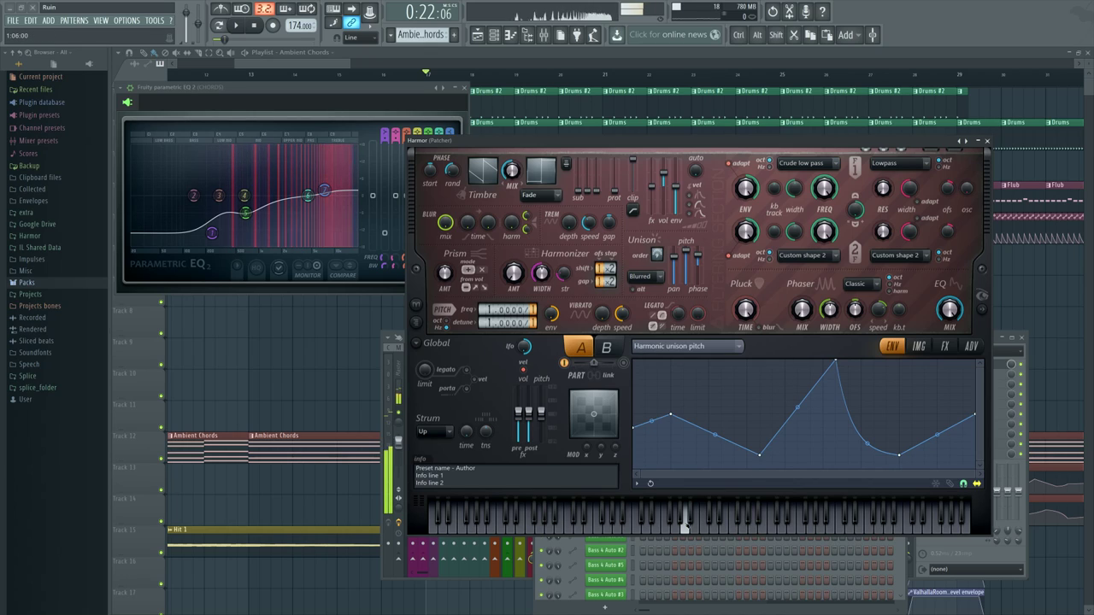
click(636, 523)
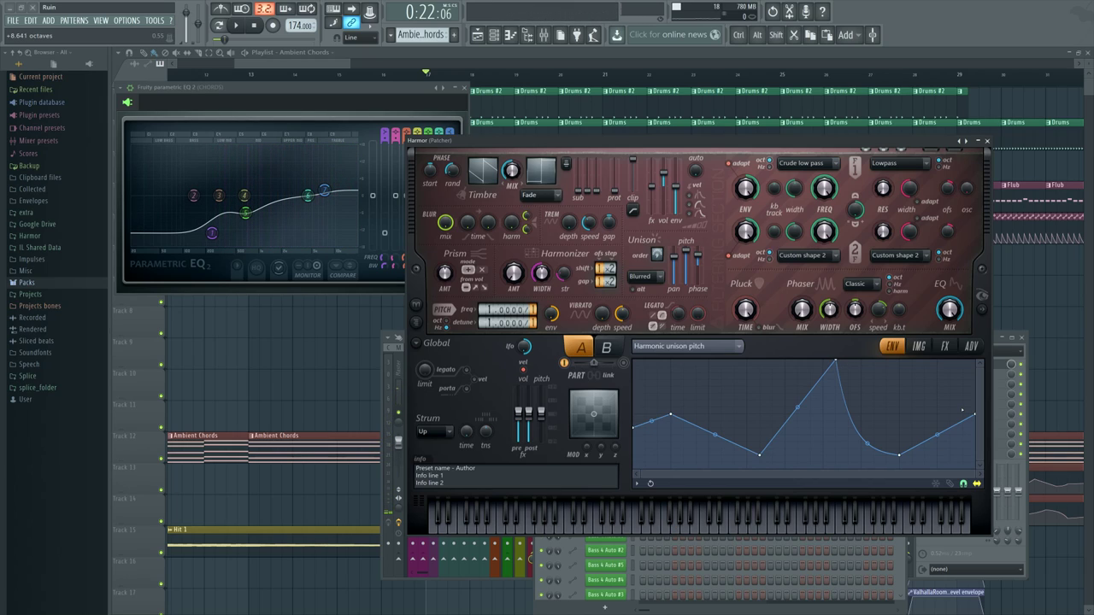
click(663, 517)
- Examine the Timbre 1 harmonic level across its whole harmonic range and return to the Harmonic unison pitch curve
click(482, 171)
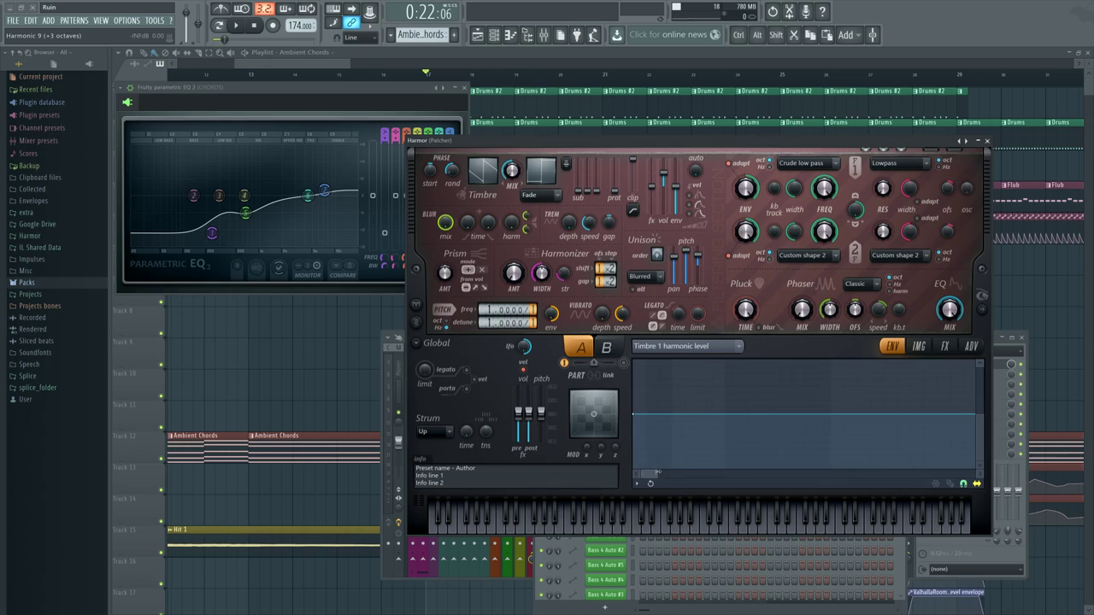
drag(677, 472, 975, 475)
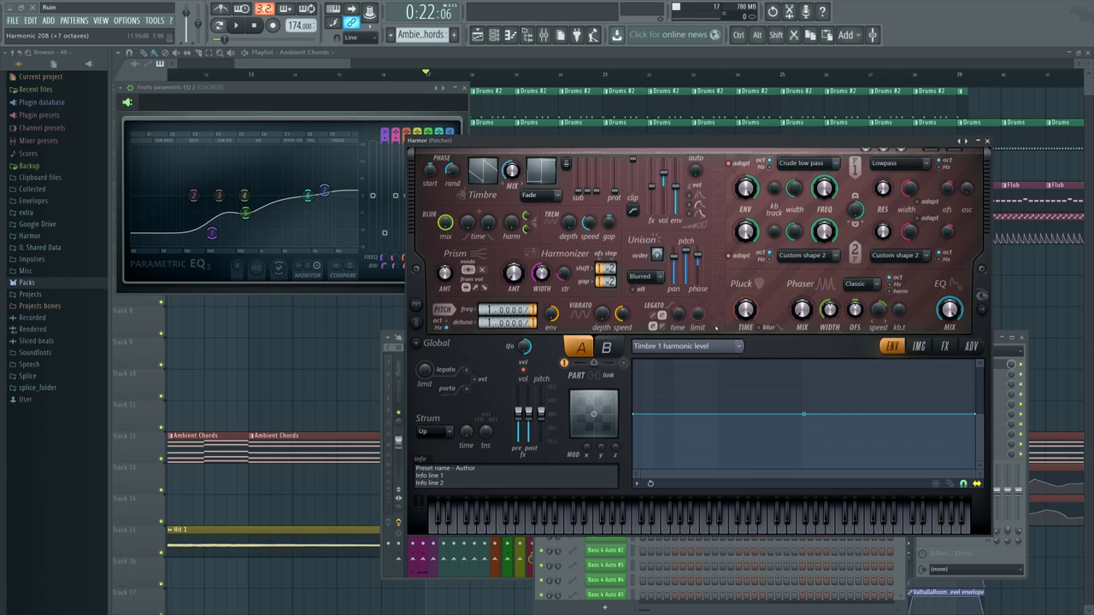
click(684, 346)
click(855, 359)
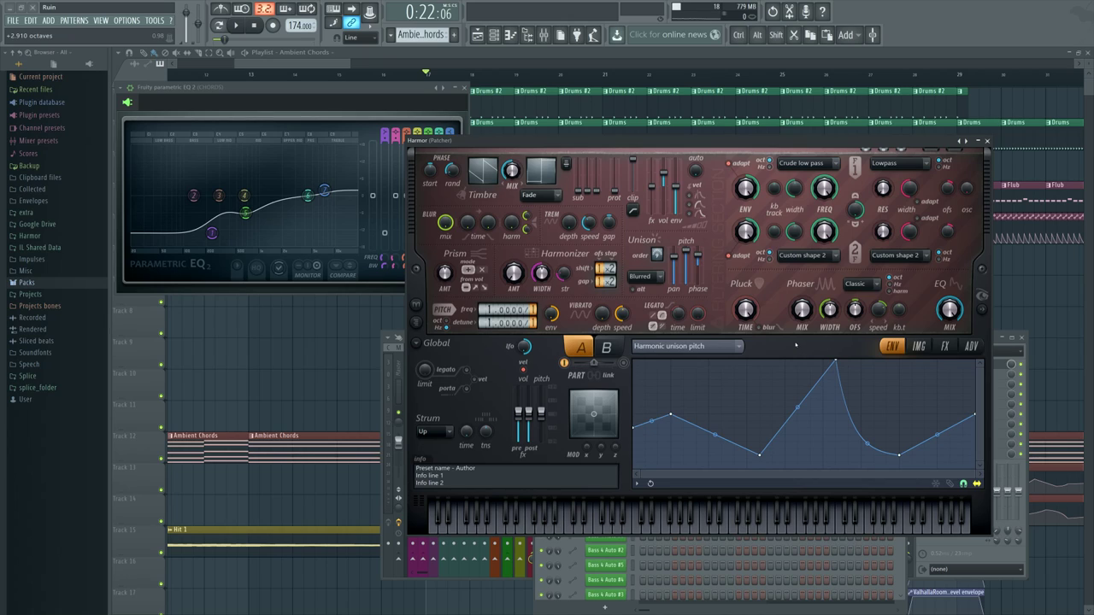
- Review the Pluck shape and the Volume envelope in Harmor again
click(683, 346)
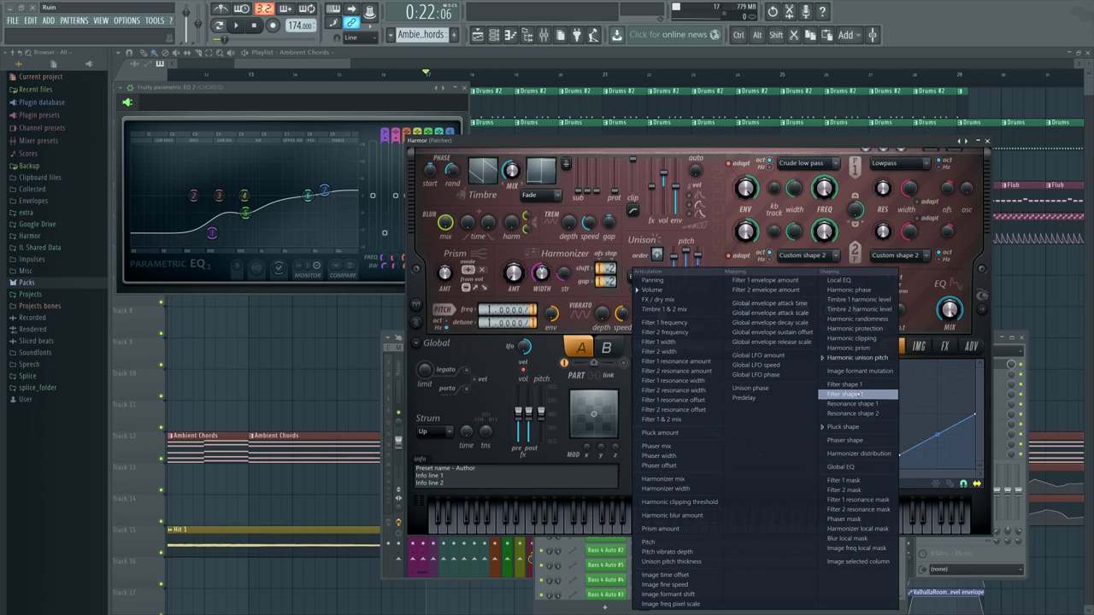
click(842, 426)
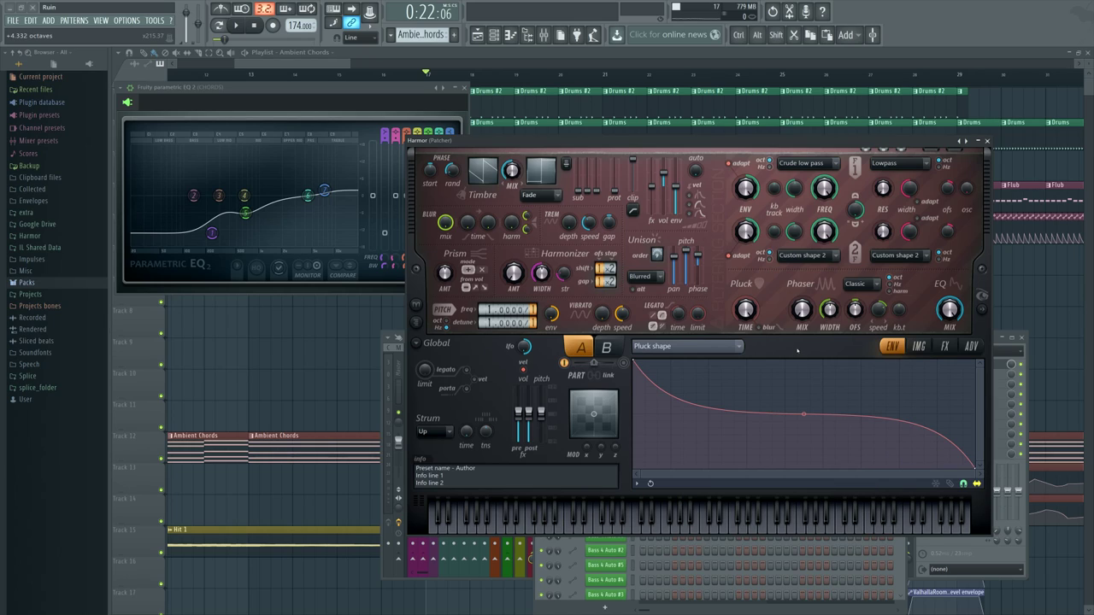
click(736, 347)
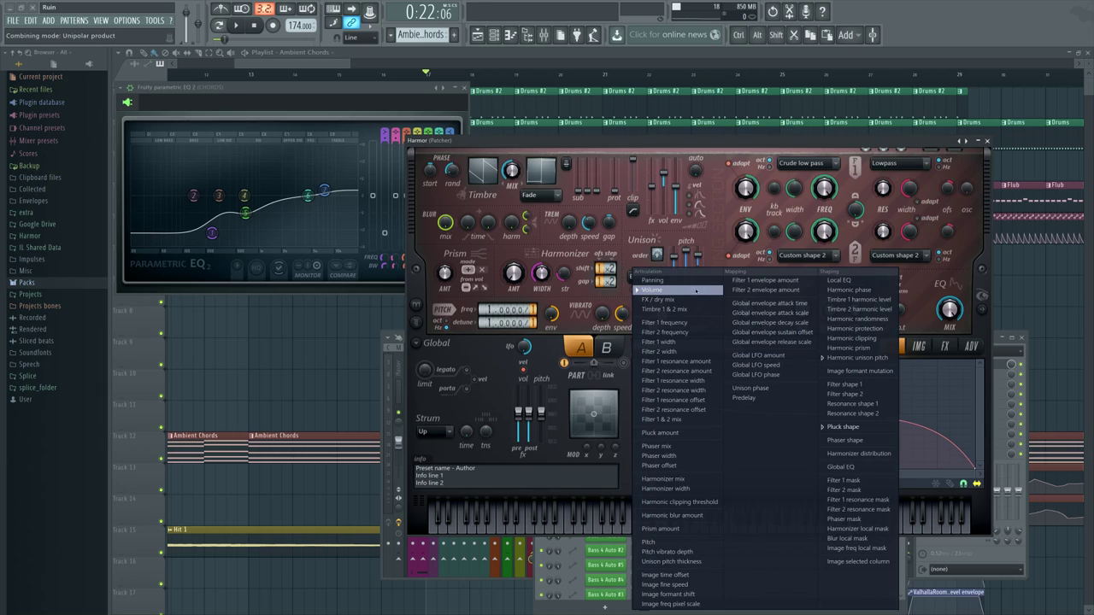
click(675, 291)
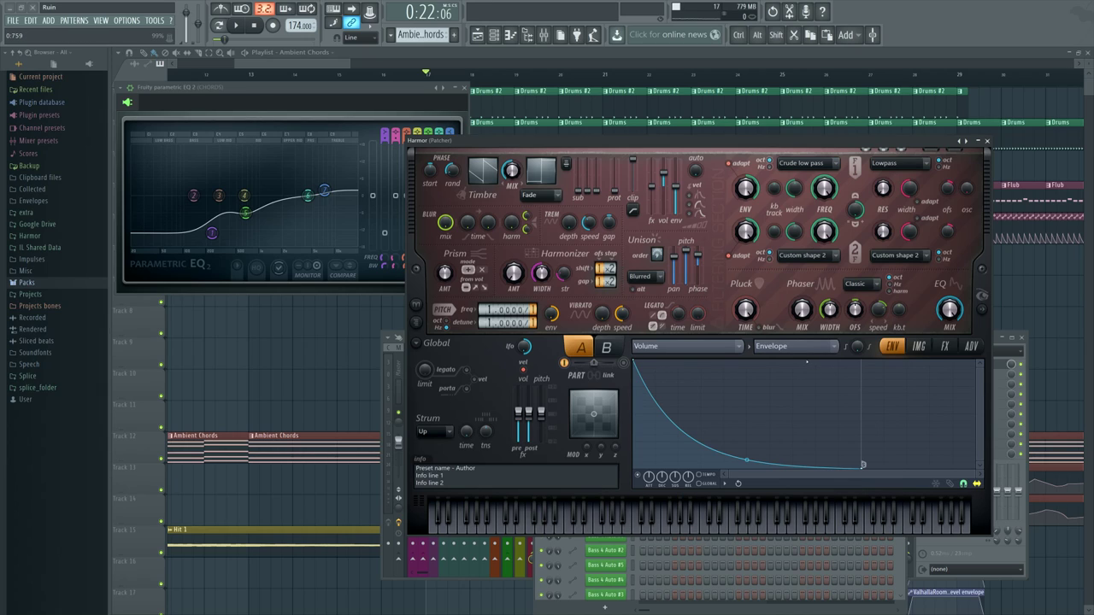
- On Harmor's effects page, set the distortion type to Off and restore it to Log
click(944, 346)
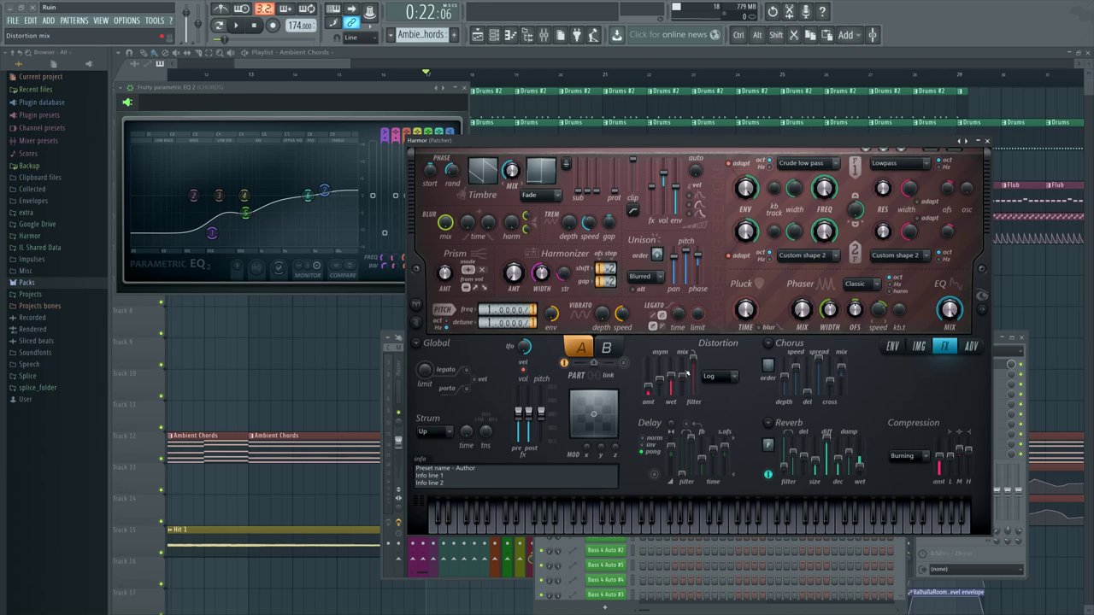
click(722, 376)
click(717, 386)
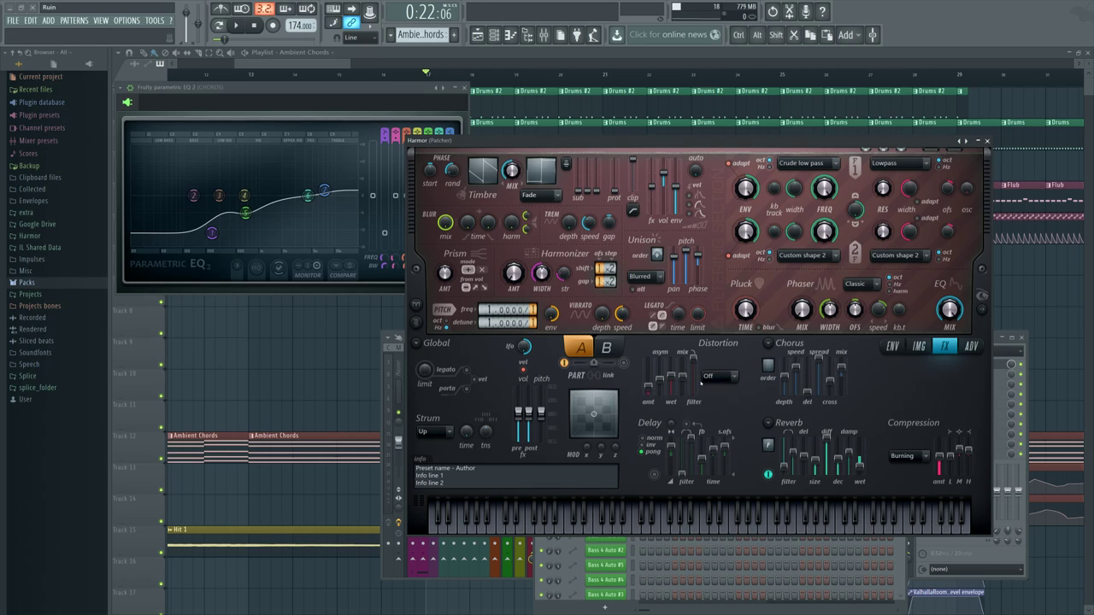
click(722, 376)
click(712, 439)
click(253, 25)
click(1025, 366)
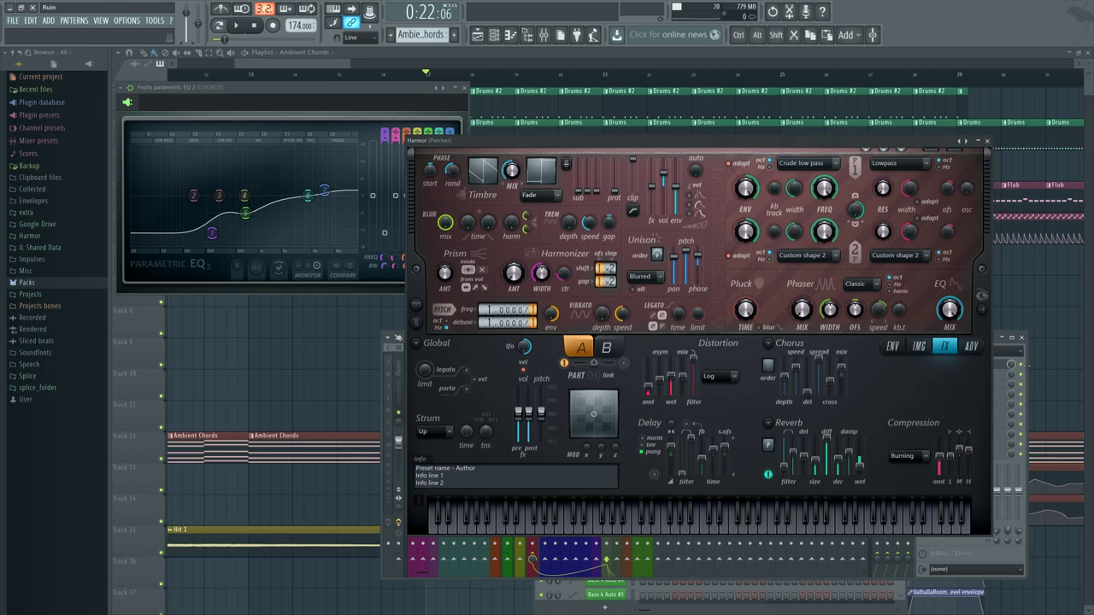
- Check the parametric EQ on the CHORDS mixer track, dismiss it and reopen Harmor from the Chords patch
click(987, 140)
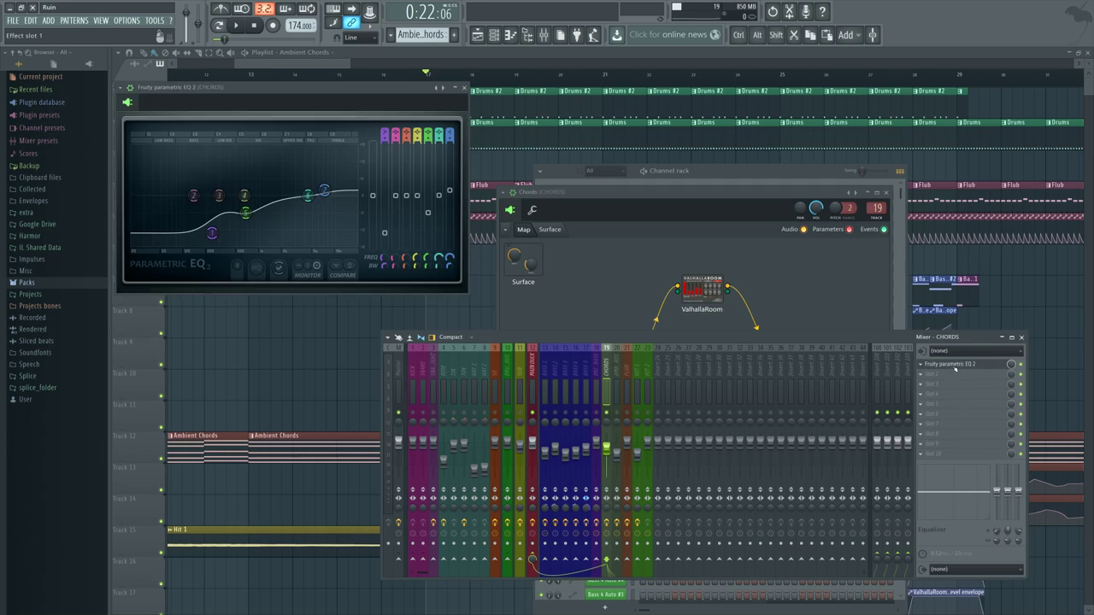
click(955, 366)
click(955, 367)
click(954, 367)
click(662, 331)
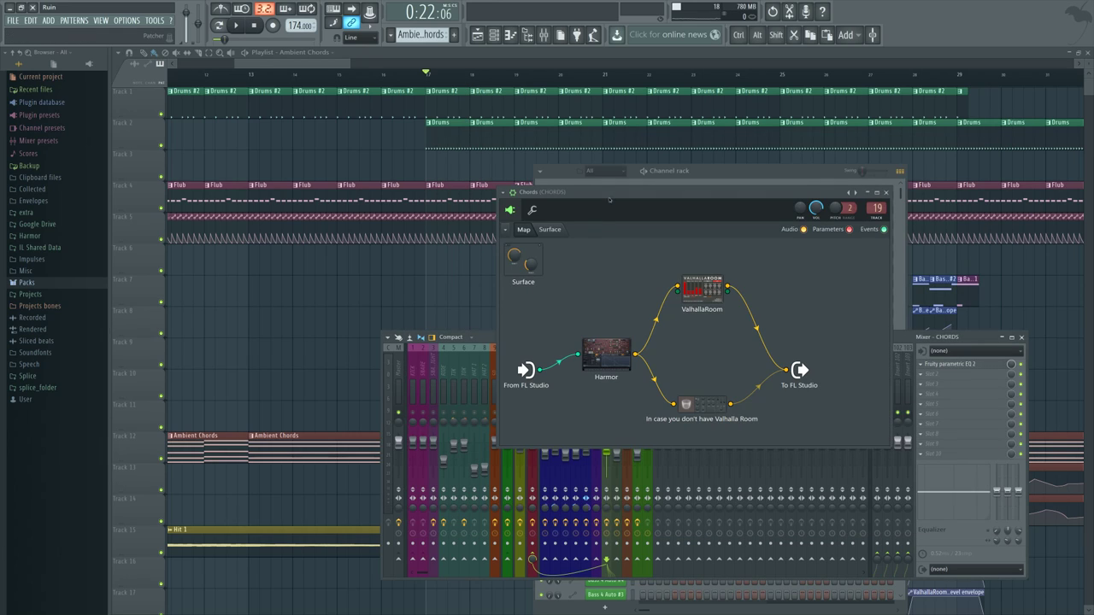
double_click(612, 348)
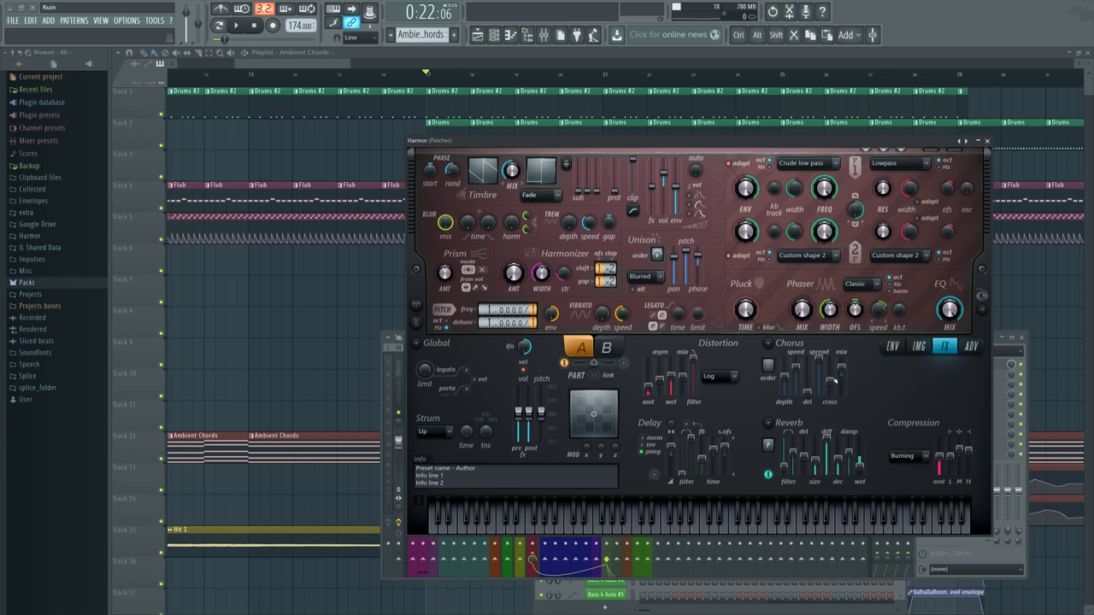
- Review Harmor's envelope, image and effects pages and inspect the available distortion types, leaving Log selected
click(919, 348)
click(894, 347)
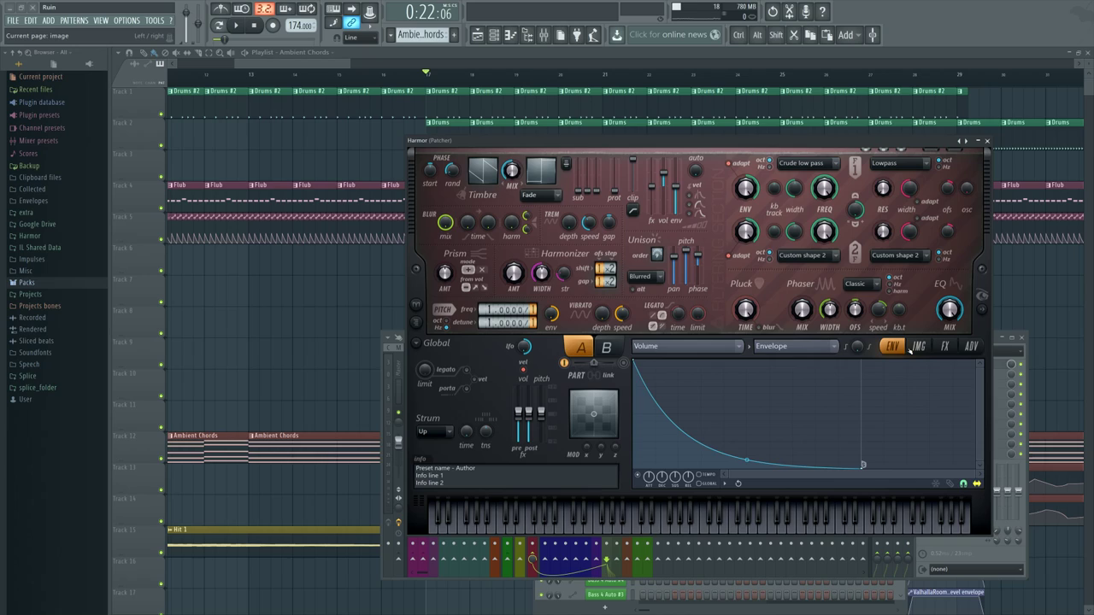
click(919, 347)
click(940, 346)
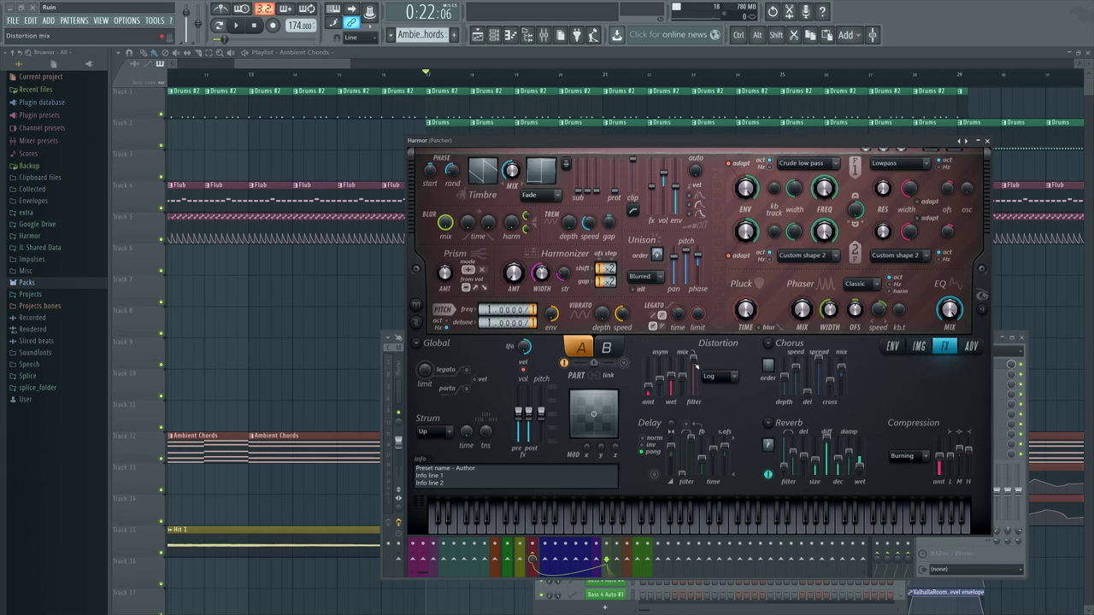
click(721, 376)
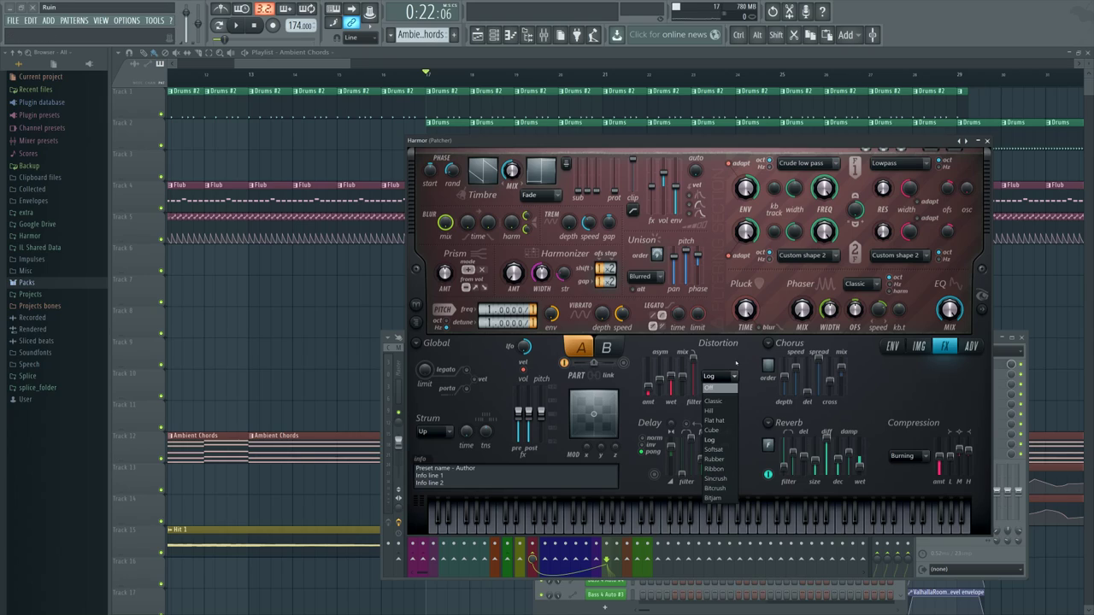
click(734, 359)
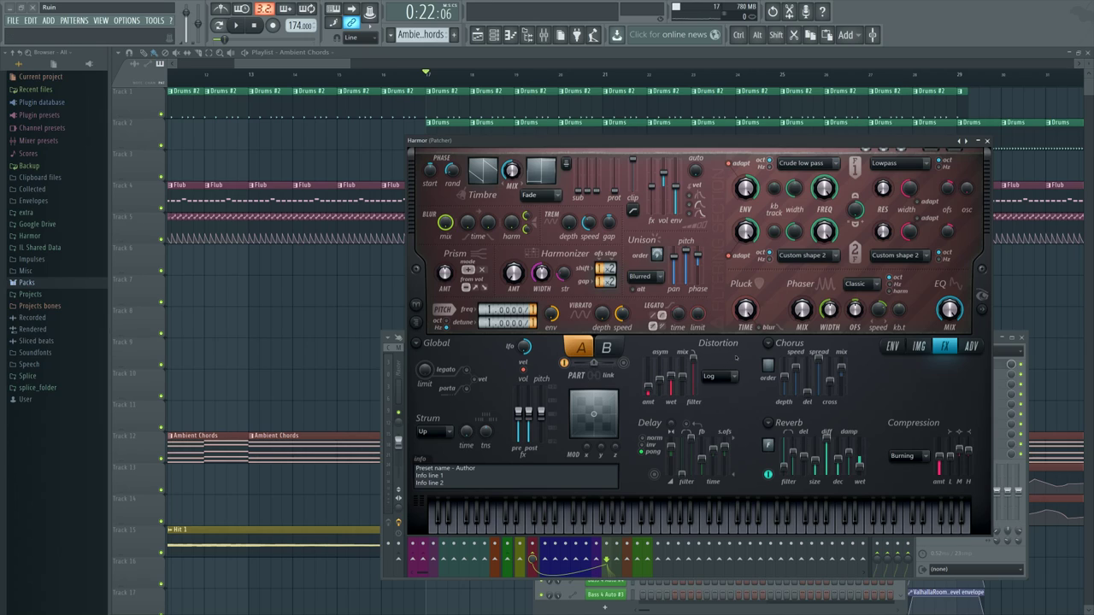
- Insert a Fruity WaveShaper on the Master track, bend its curve into a logarithmic distortion shape and close its editor
key(F8)
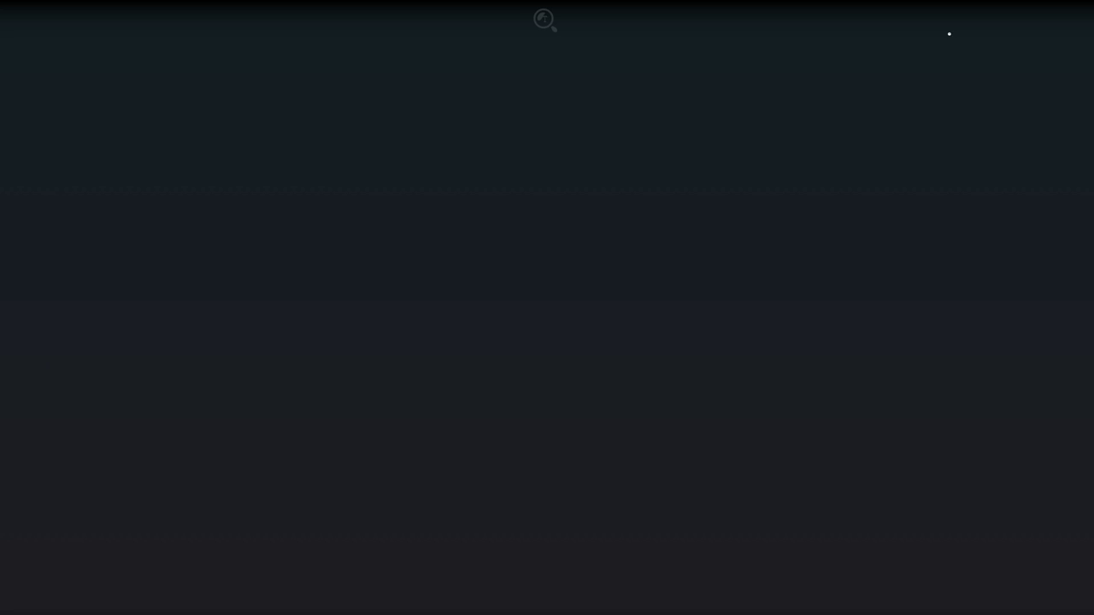
click(622, 294)
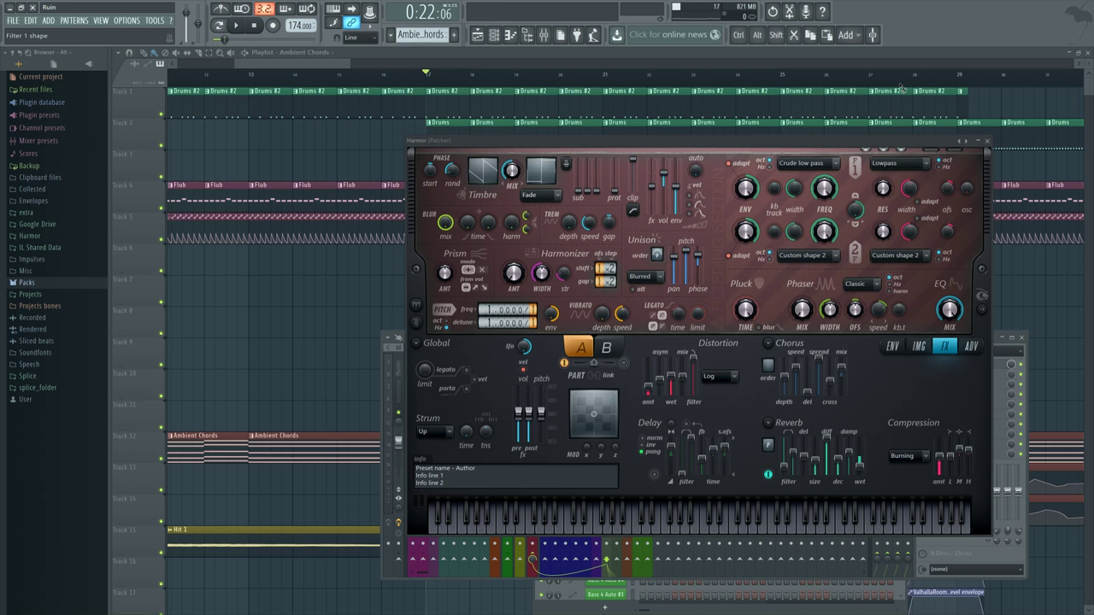
drag(208, 104, 318, 161)
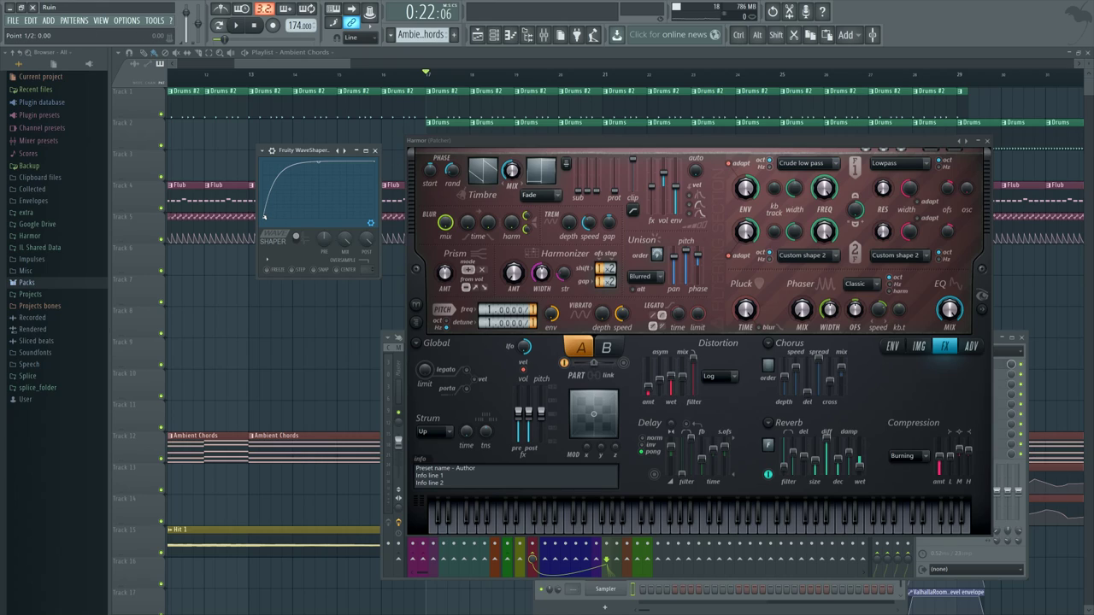
mouse_move(318, 161)
mouse_down()
mouse_move(318, 218)
mouse_move(320, 165)
mouse_up()
click(375, 151)
click(544, 34)
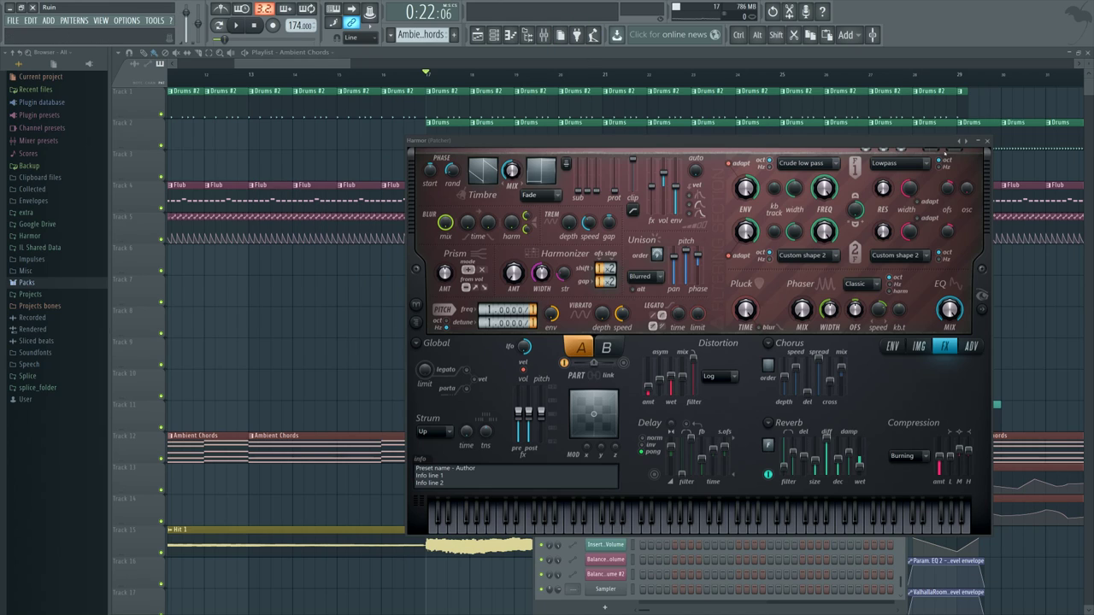
- Close Harmor and remove the Fruity WaveShaper from the Master track's first effect slot
click(980, 141)
click(978, 141)
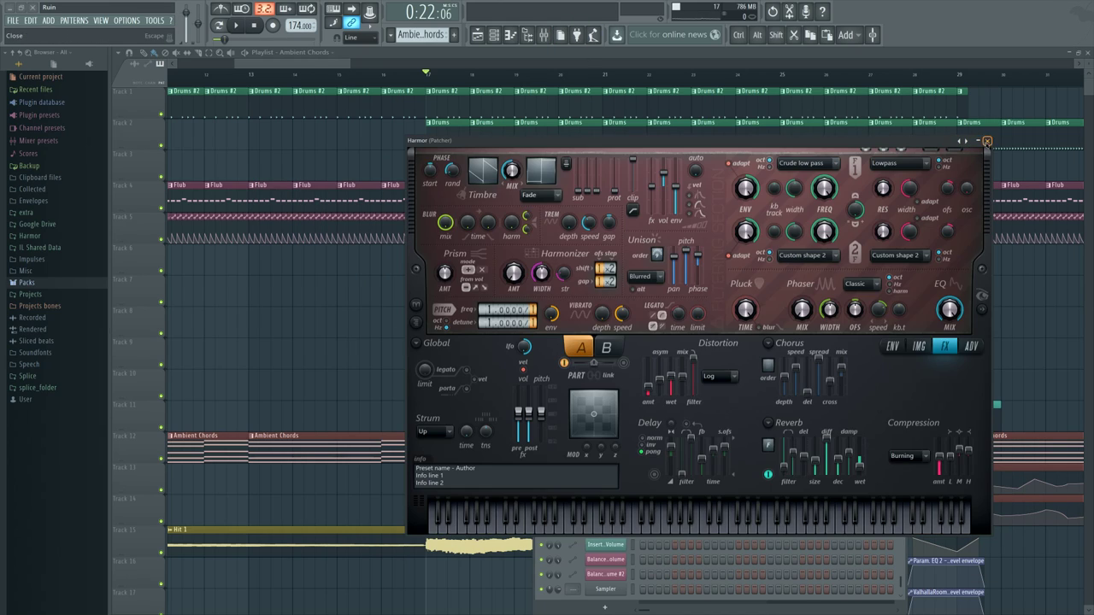
click(987, 141)
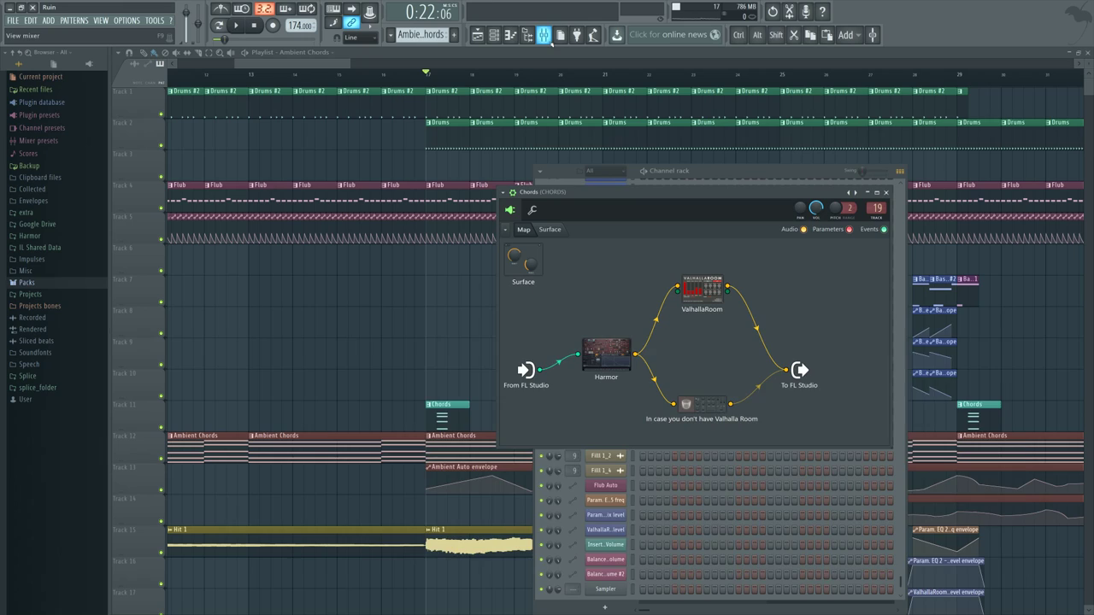
click(543, 34)
click(398, 370)
click(921, 364)
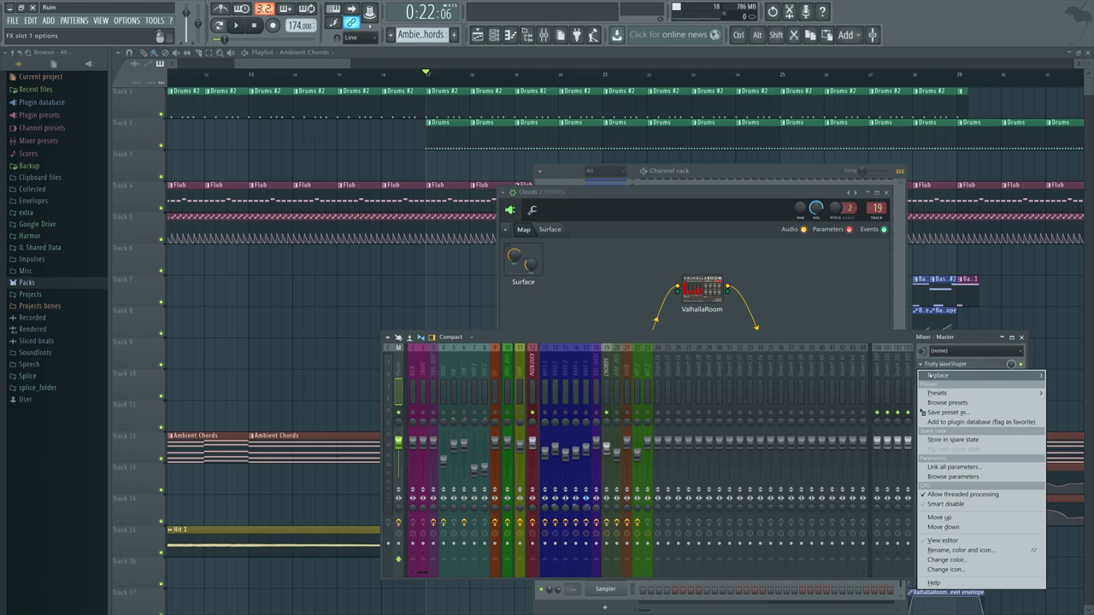
mouse_move(940, 376)
click(932, 35)
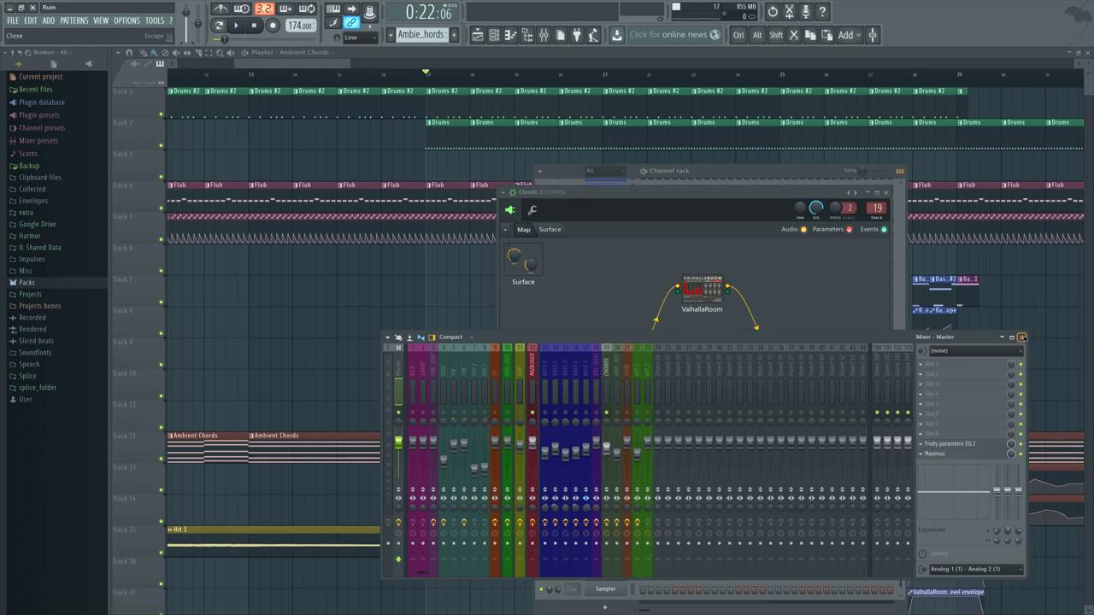
click(1021, 337)
- Close the Chords patch and display the Fruity Parametric EQ 2 of the CHORDS mixer track in a clear area
drag(745, 194, 750, 203)
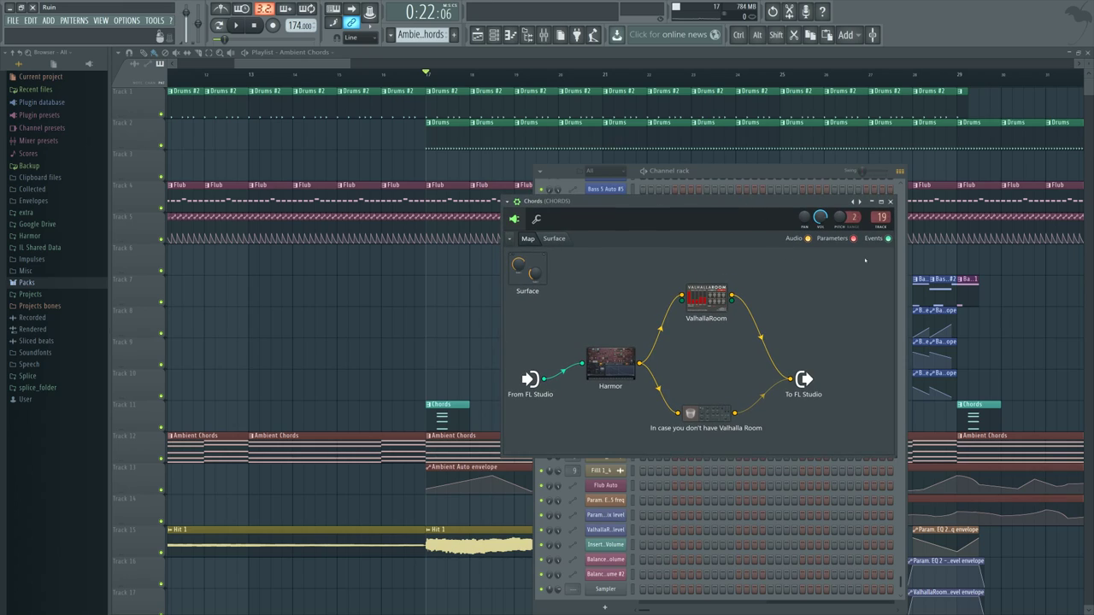
click(890, 201)
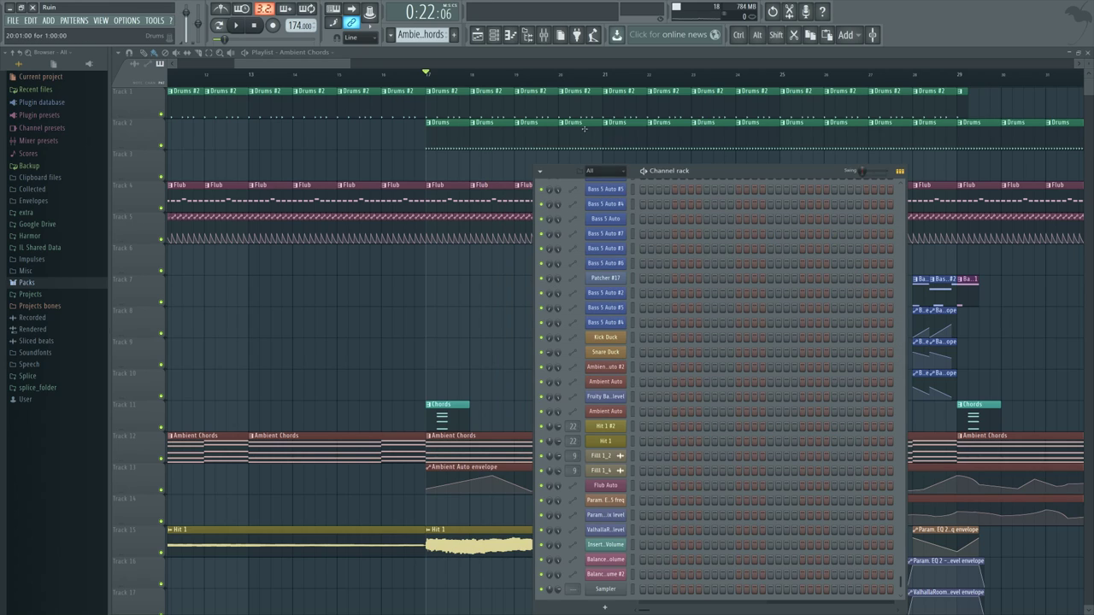
click(544, 35)
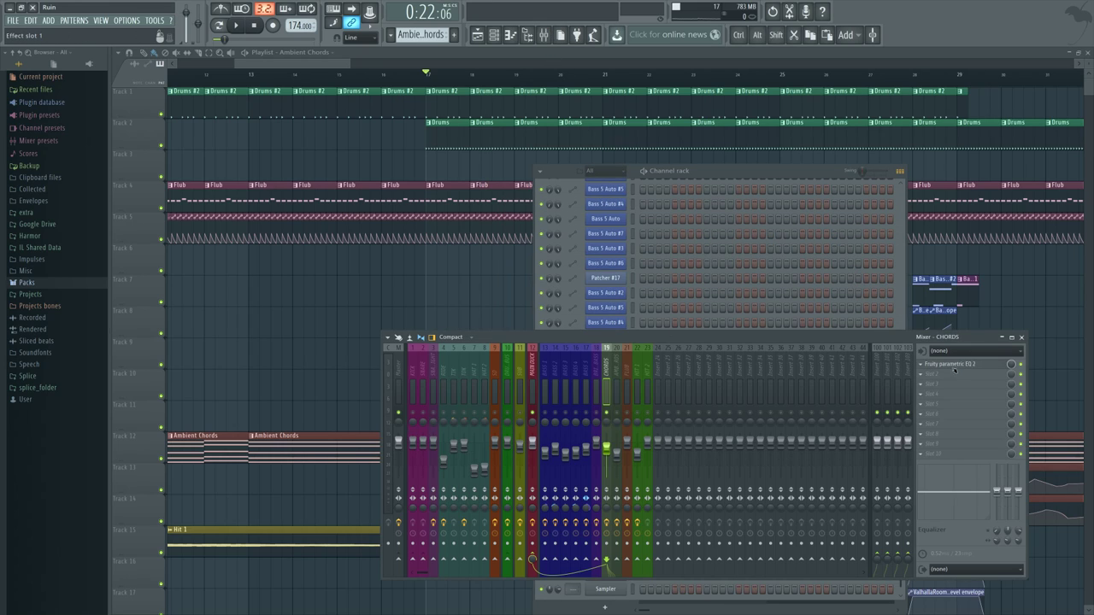
click(950, 364)
drag(292, 122, 442, 116)
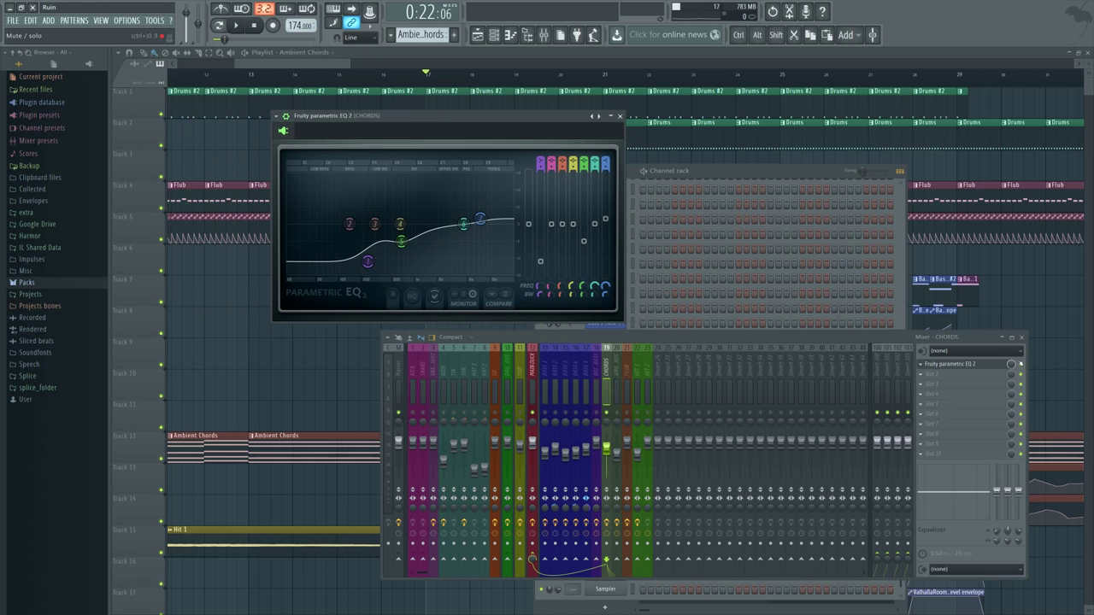
- Toggle the CHORDS track's EQ and audition the section, clearing the open windows off the playlist when done
click(1021, 365)
key(space)
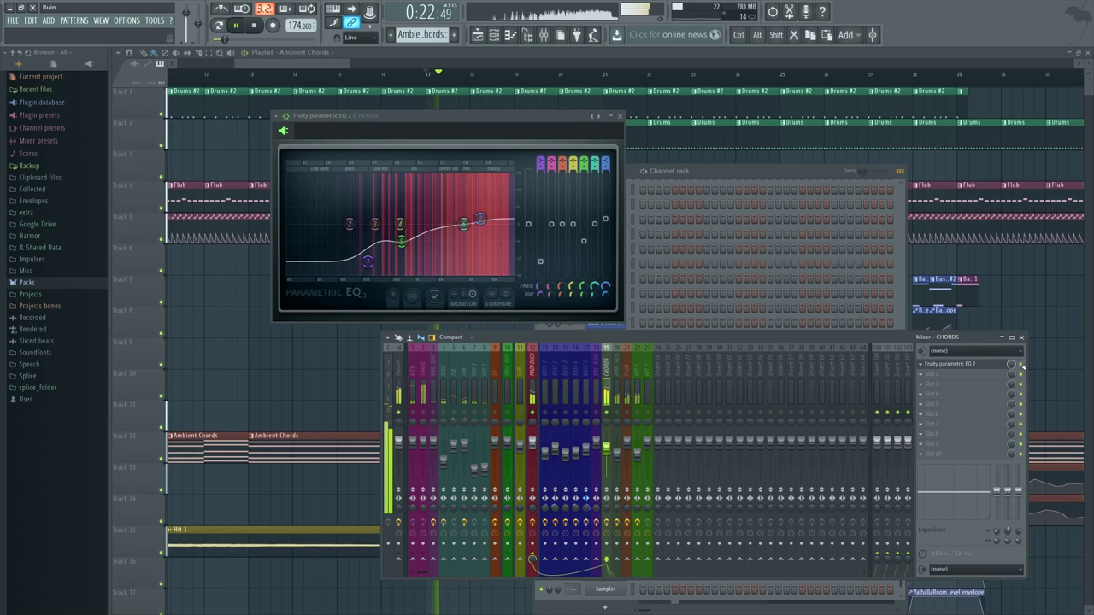
key(space)
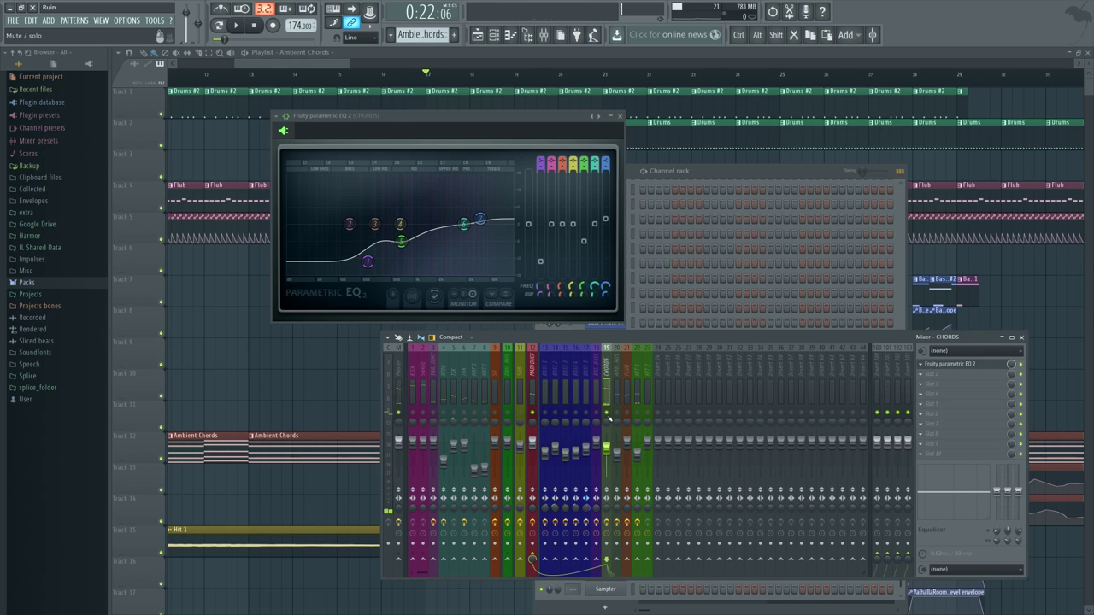
key(F12)
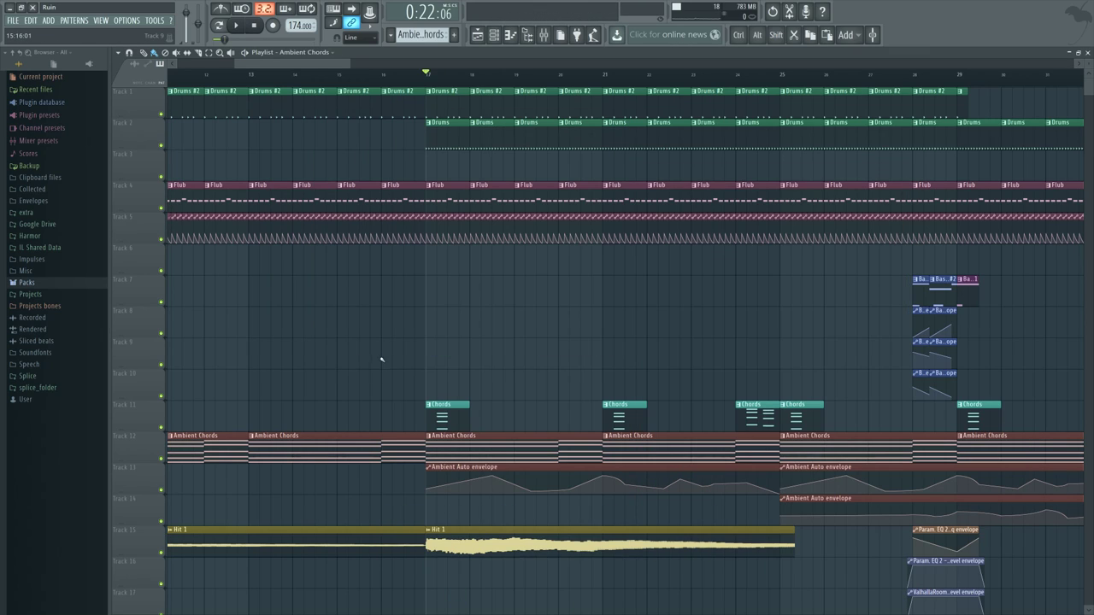
- Set the playback position to bar 34, where the Sub clip begins, and start playing the drop
scroll(383, 360, down, 8)
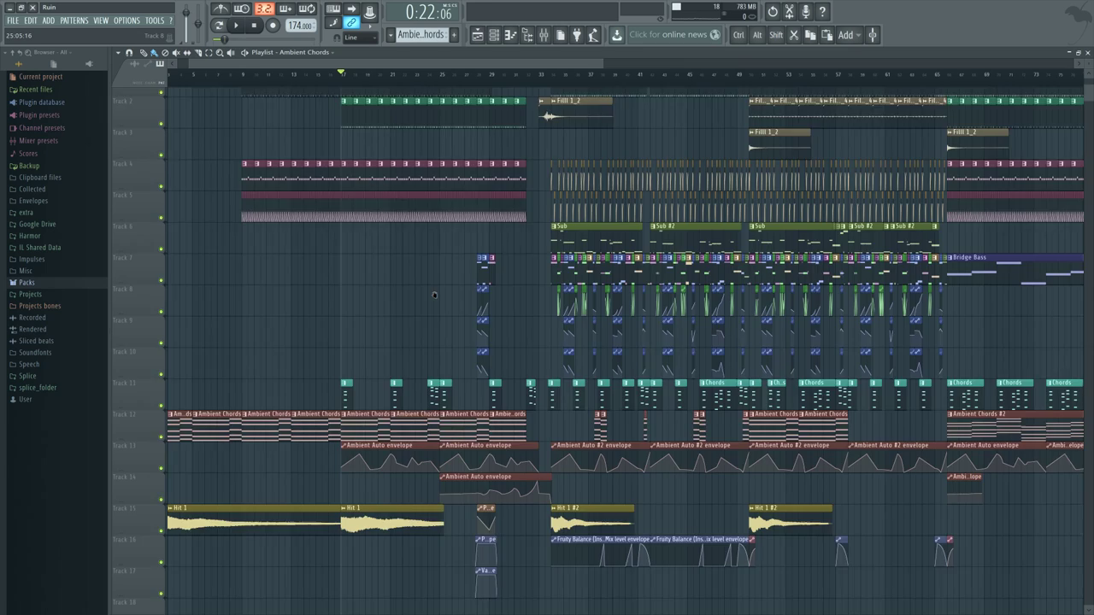
scroll(435, 295, up, 6)
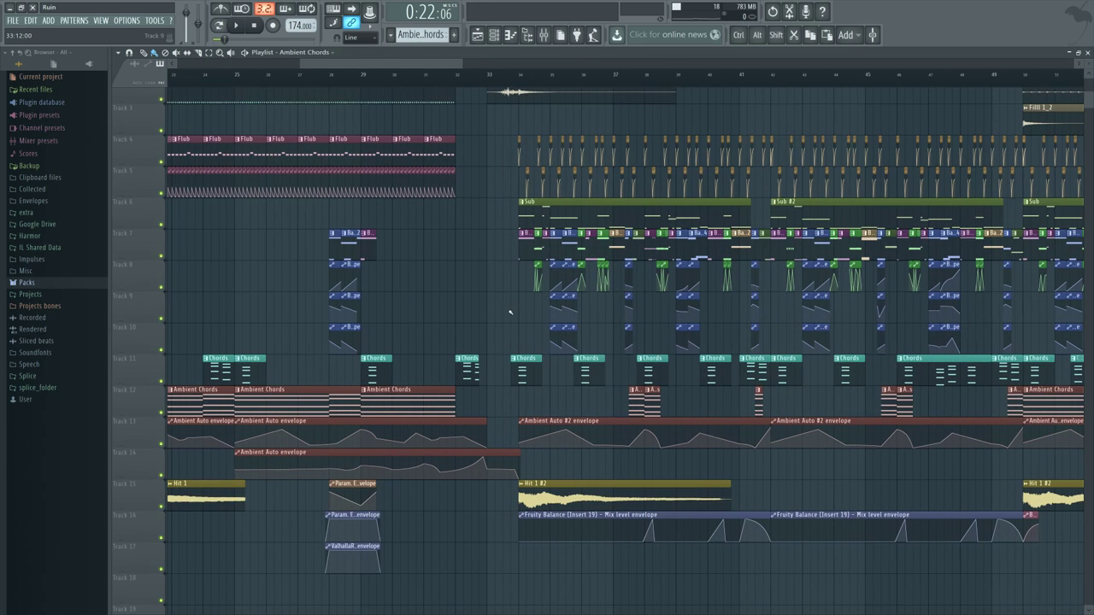
drag(510, 312, 490, 327)
scroll(508, 337, up, 2)
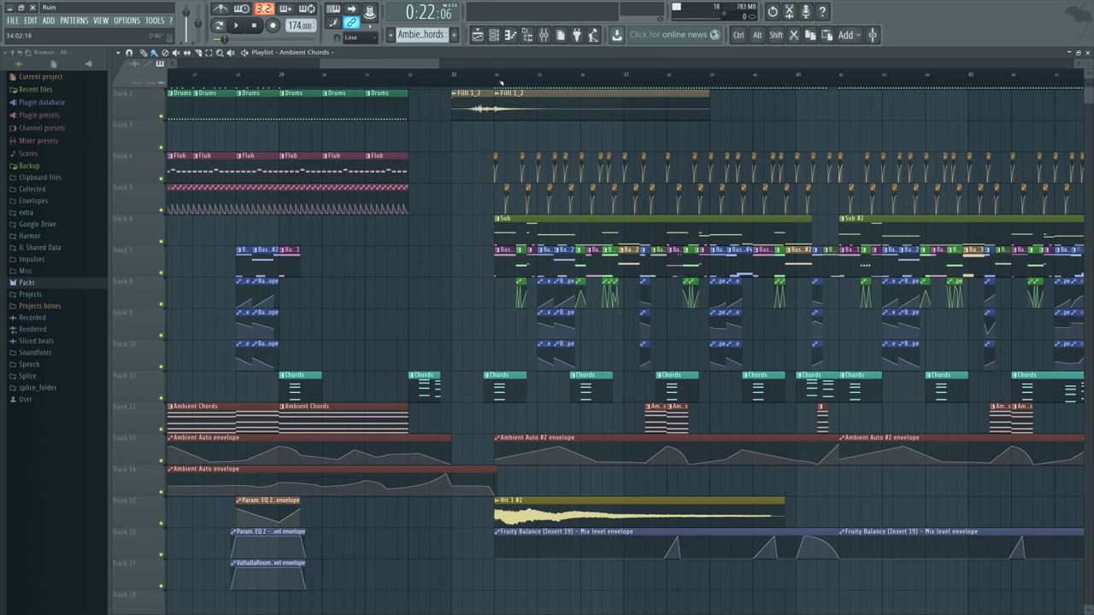
click(502, 82)
key(space)
- Un-solo the mixer so all tracks sound and play the drop again from bar 34
key(F9)
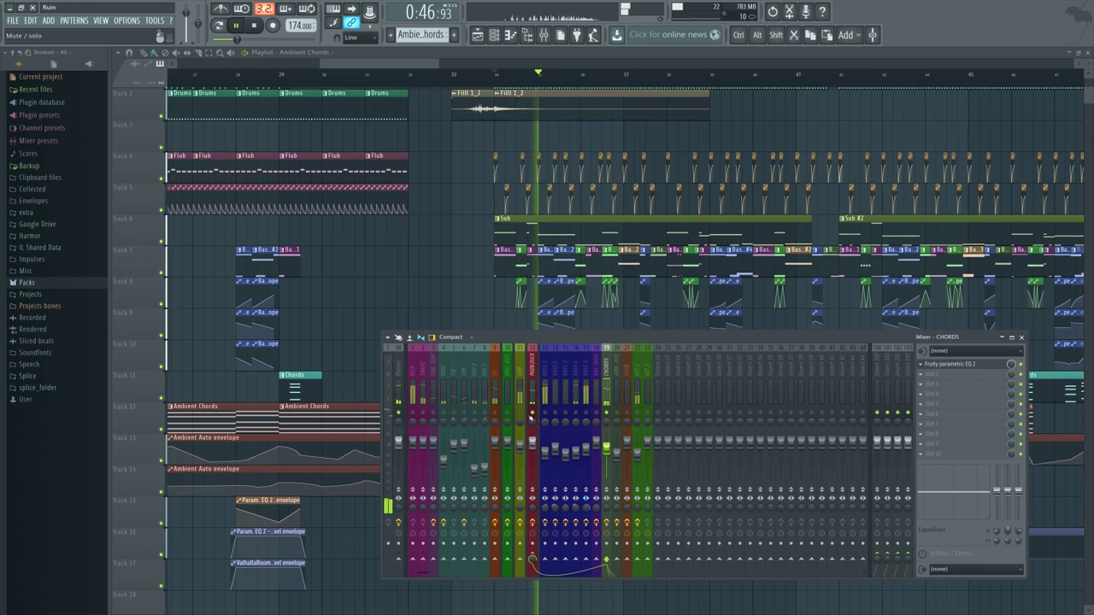
key(space)
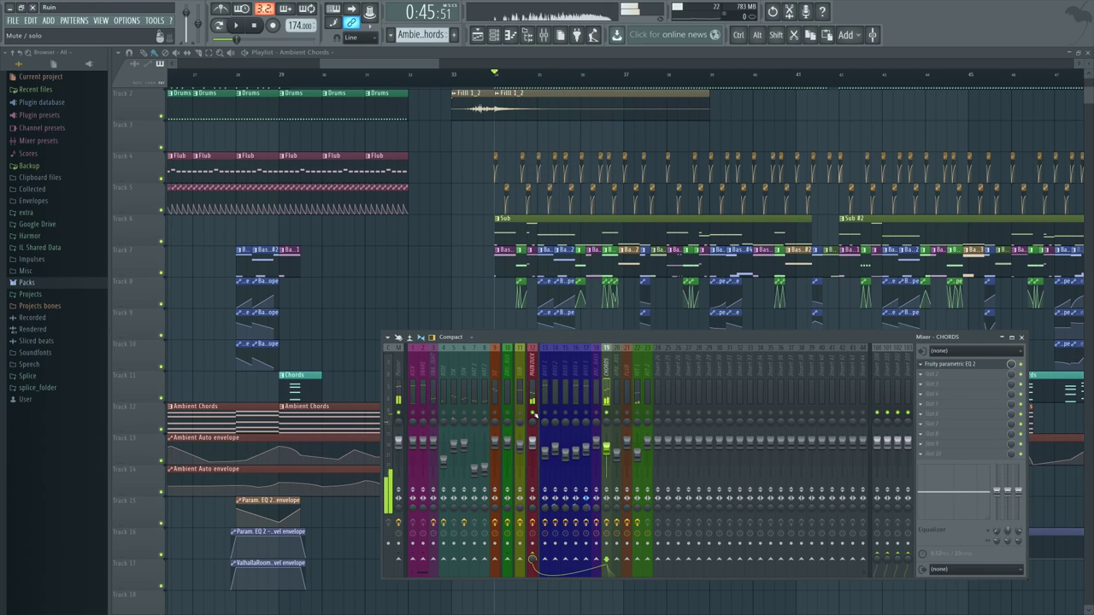
key(F9)
key(space)
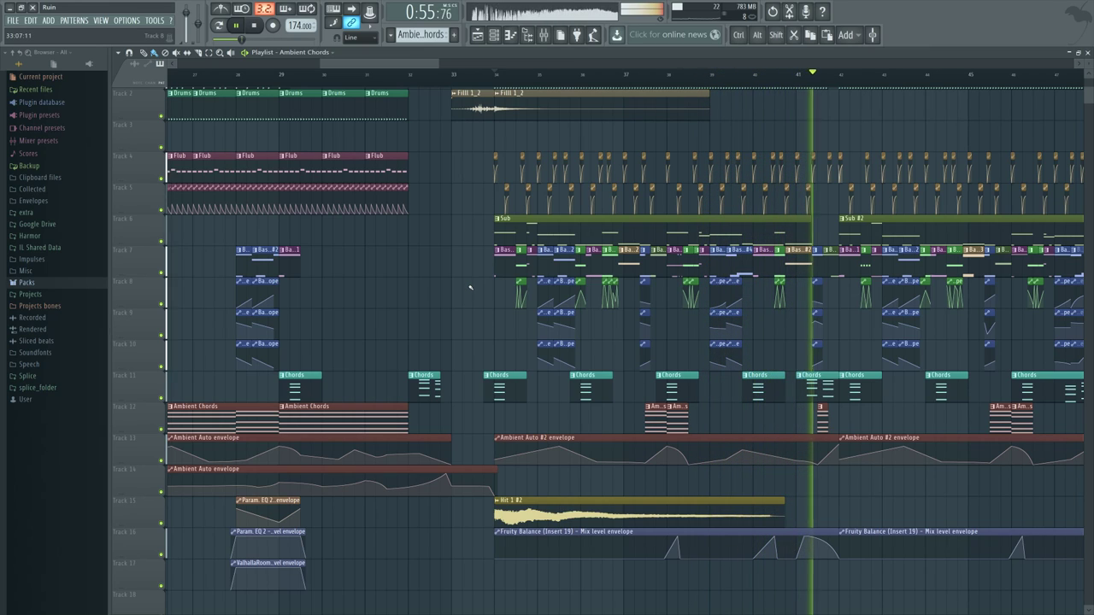
key(space)
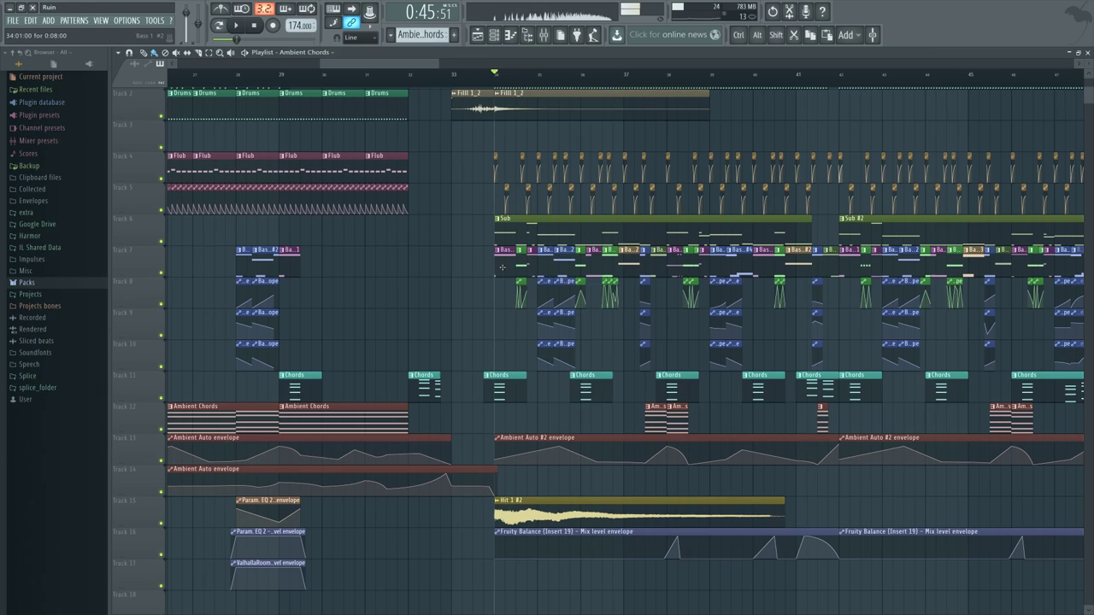
- Open the first Bass 1 clip's notes, filter the channel rack to Unsorted and display the Bass 1 patch
double_click(502, 264)
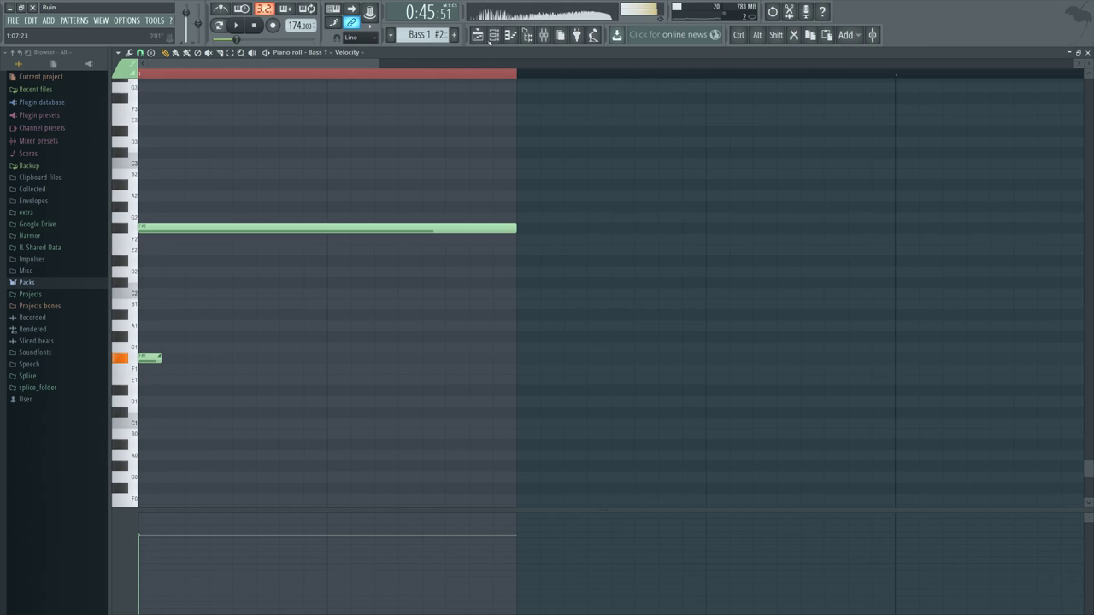
key(F6)
click(605, 171)
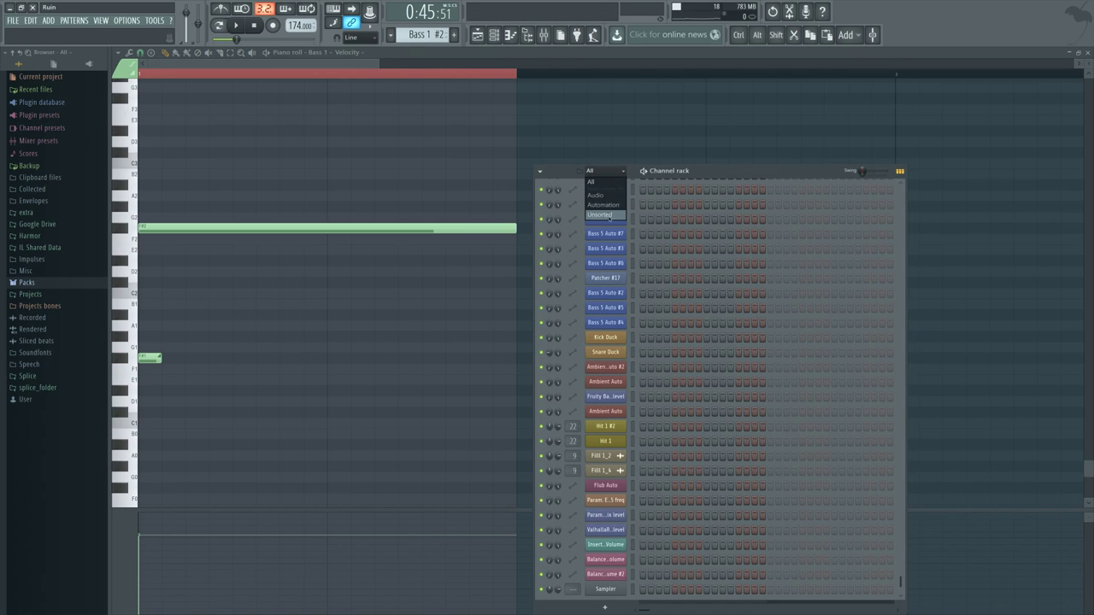
click(605, 216)
click(606, 313)
drag(589, 246, 586, 194)
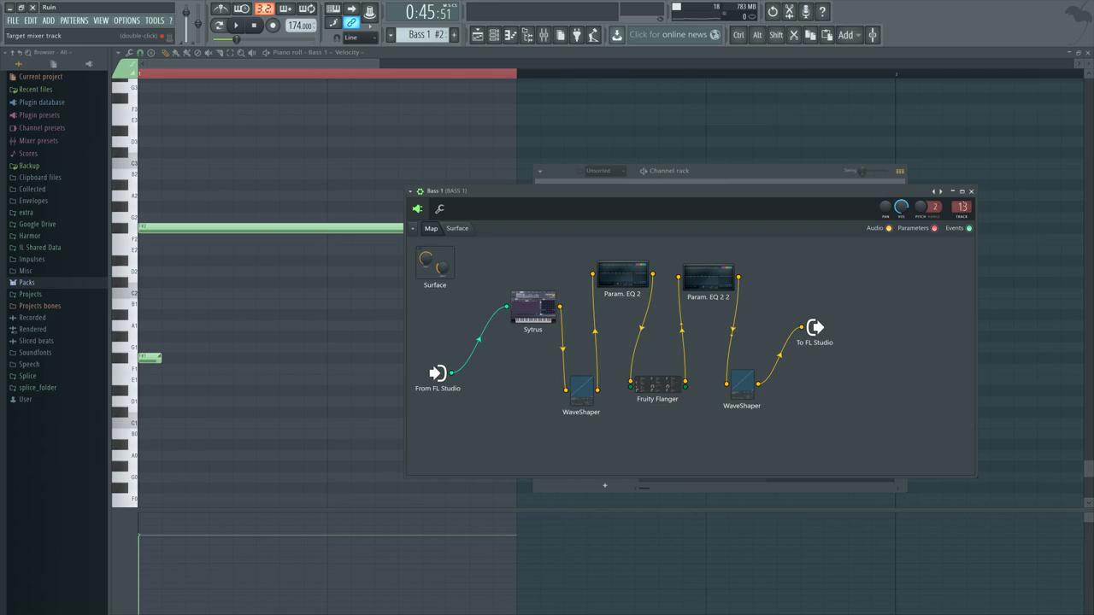
- Show the Fruity Parametric EQ 2 on the BASS 1 mixer track alongside the Bass 1 patch
double_click(802, 345)
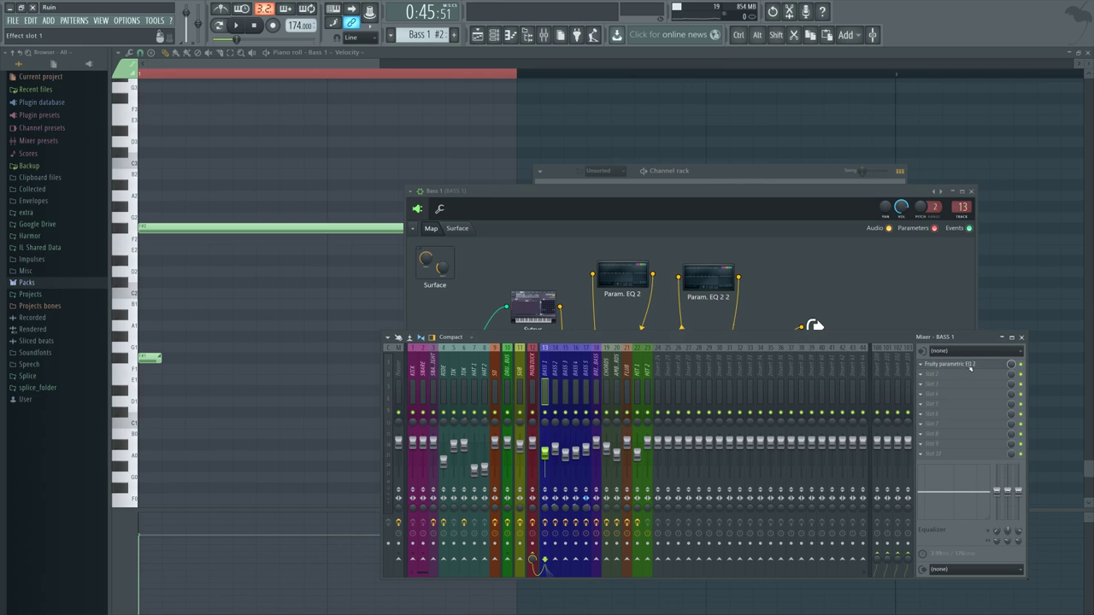
click(970, 366)
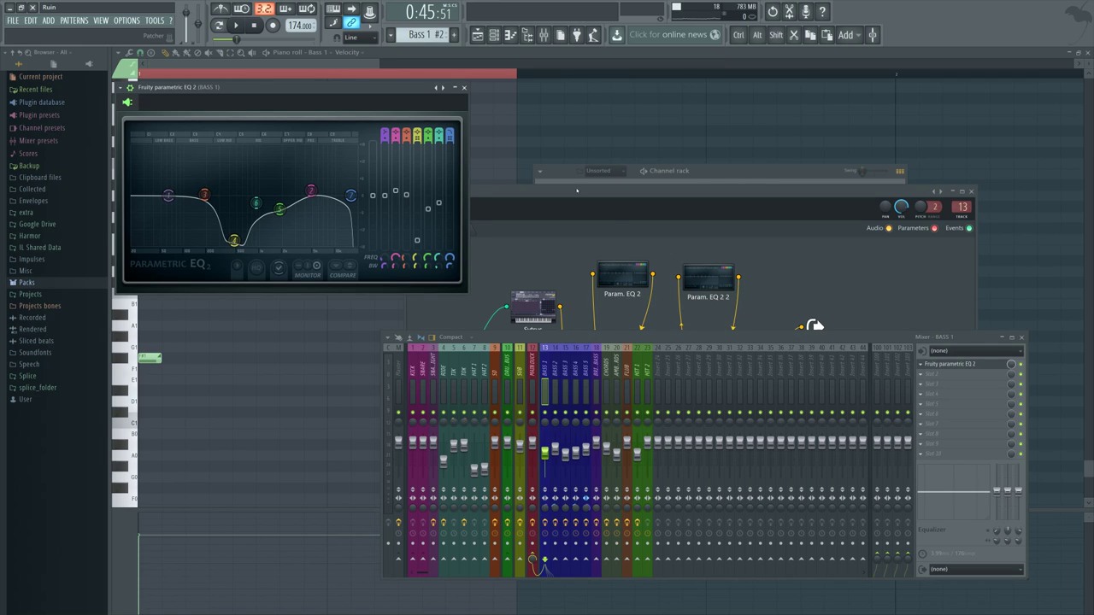
drag(577, 190, 621, 183)
click(403, 109)
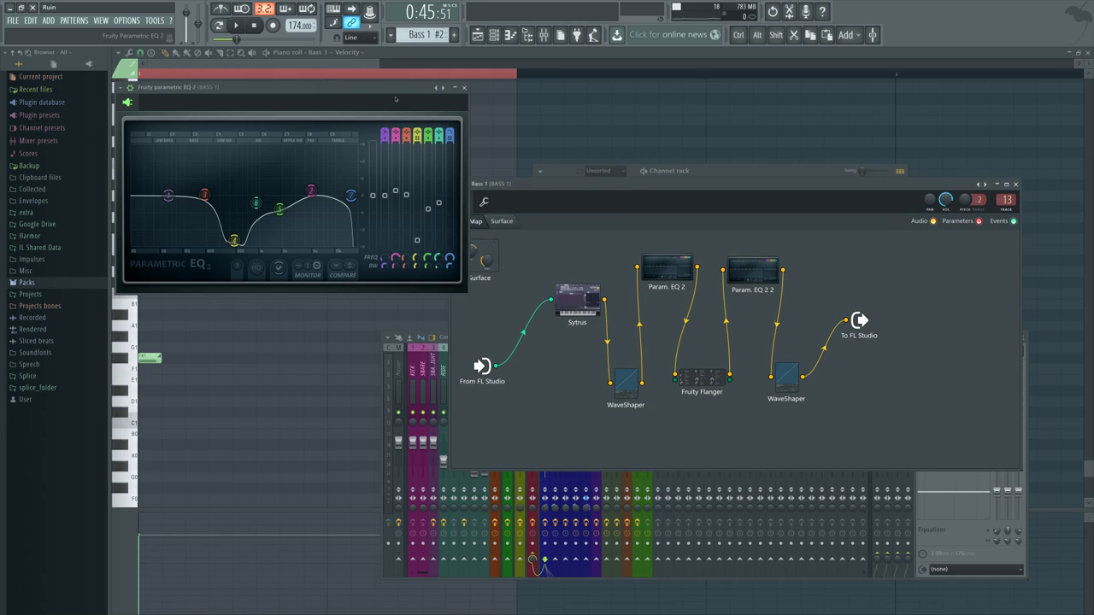
- Examine the Param. EQ 2 inside the Bass 1 patch, close it and rearrange the patch beside the mixer EQ
drag(401, 75, 396, 77)
drag(638, 182, 627, 153)
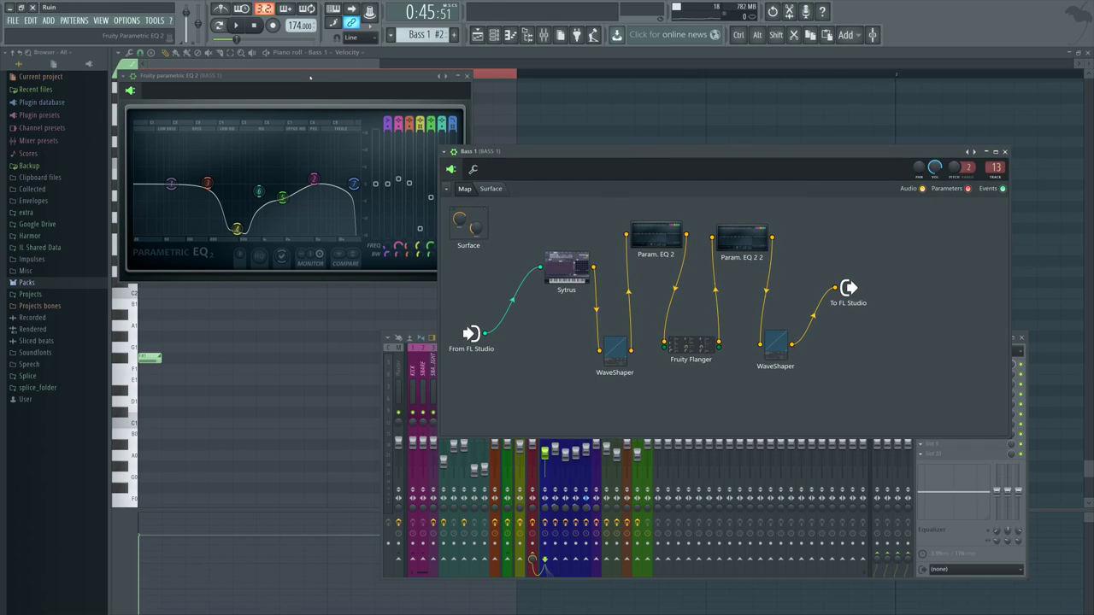
click(669, 239)
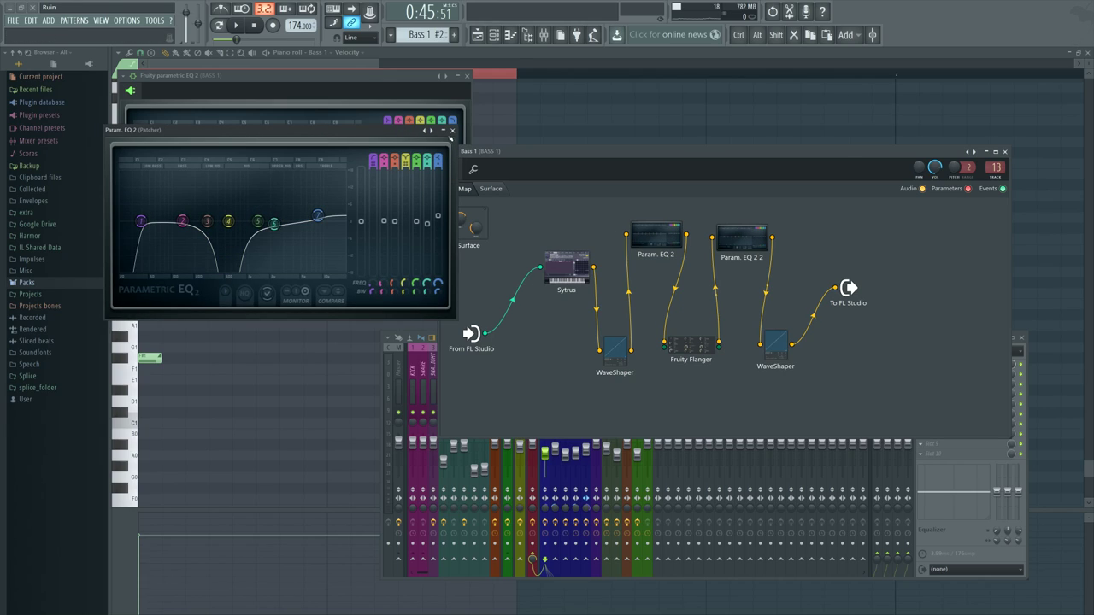
click(453, 130)
drag(519, 151, 504, 170)
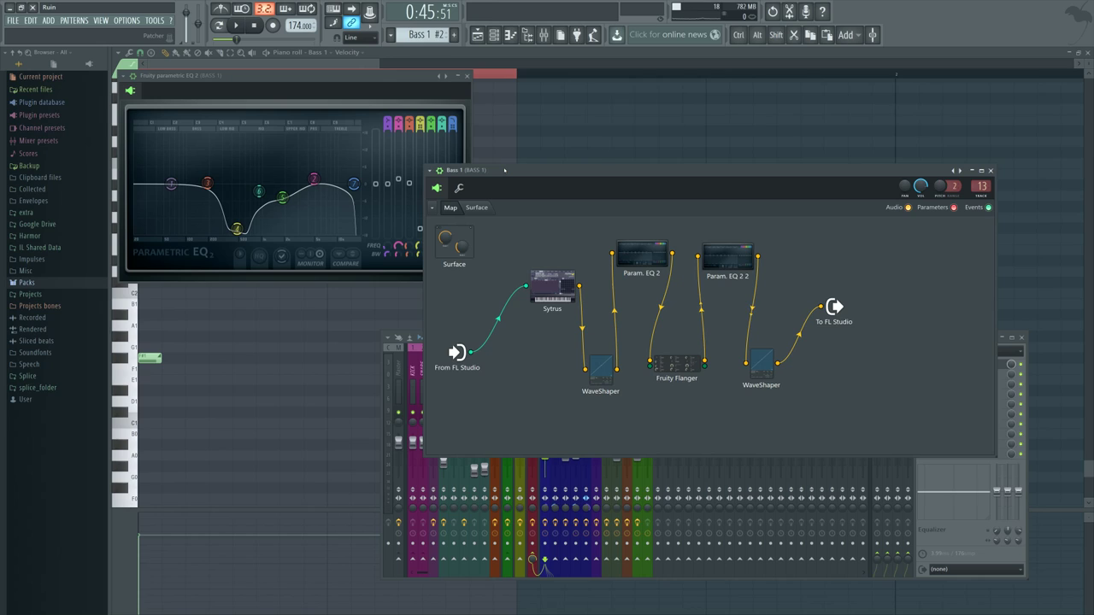
mouse_move(949, 169)
mouse_down()
mouse_move(951, 182)
mouse_move(944, 159)
mouse_up()
drag(851, 168, 858, 194)
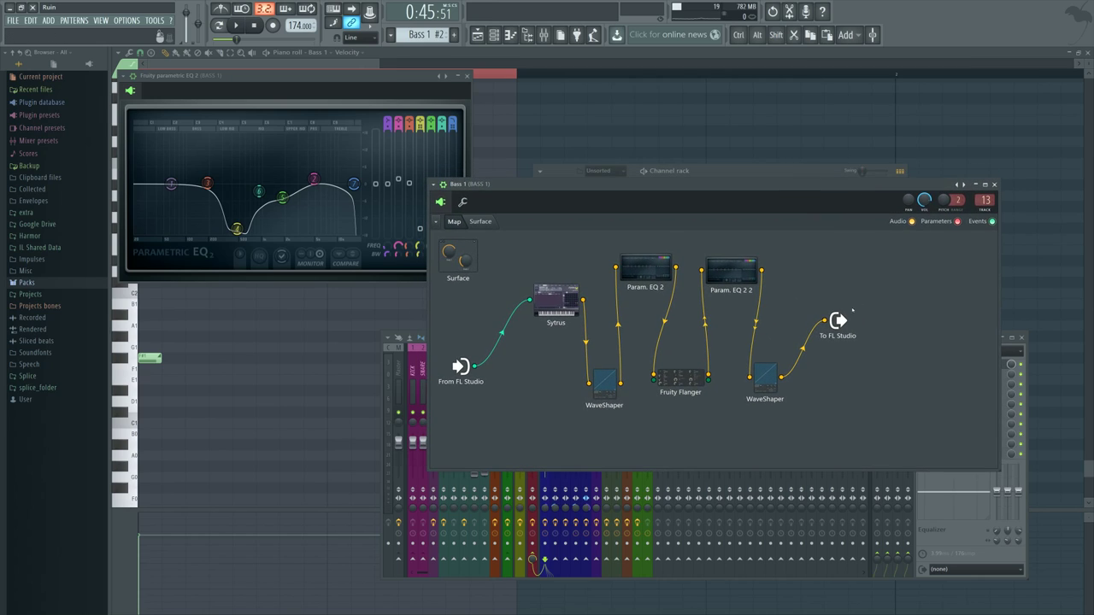
- Close the BASS 1 mixer track's Fruity Parametric EQ 2 and reopen the Bass 1 patch from the channel rack
click(995, 186)
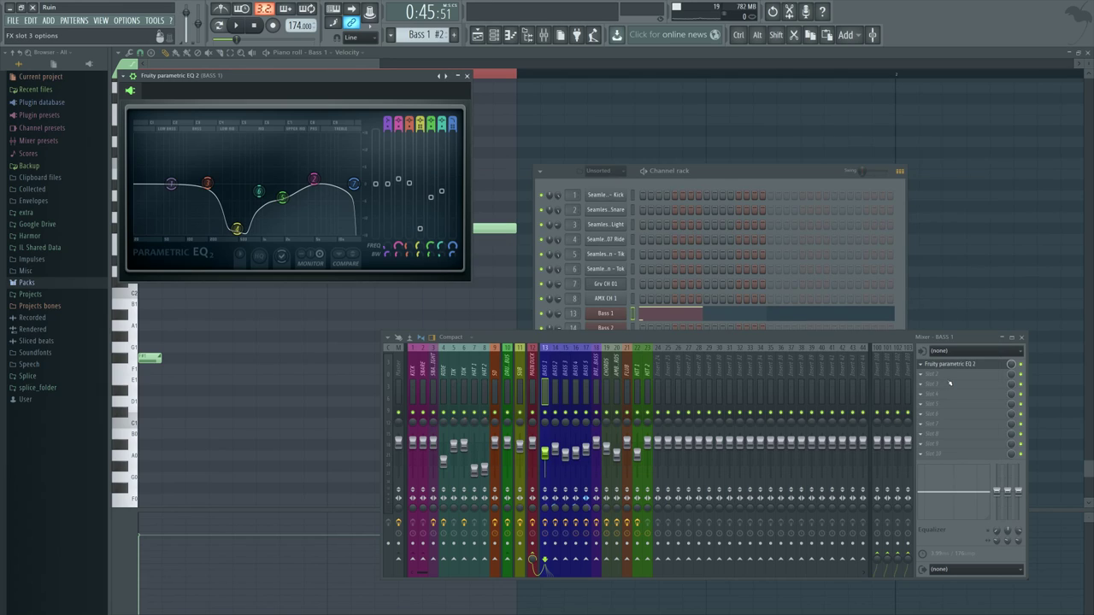
click(468, 75)
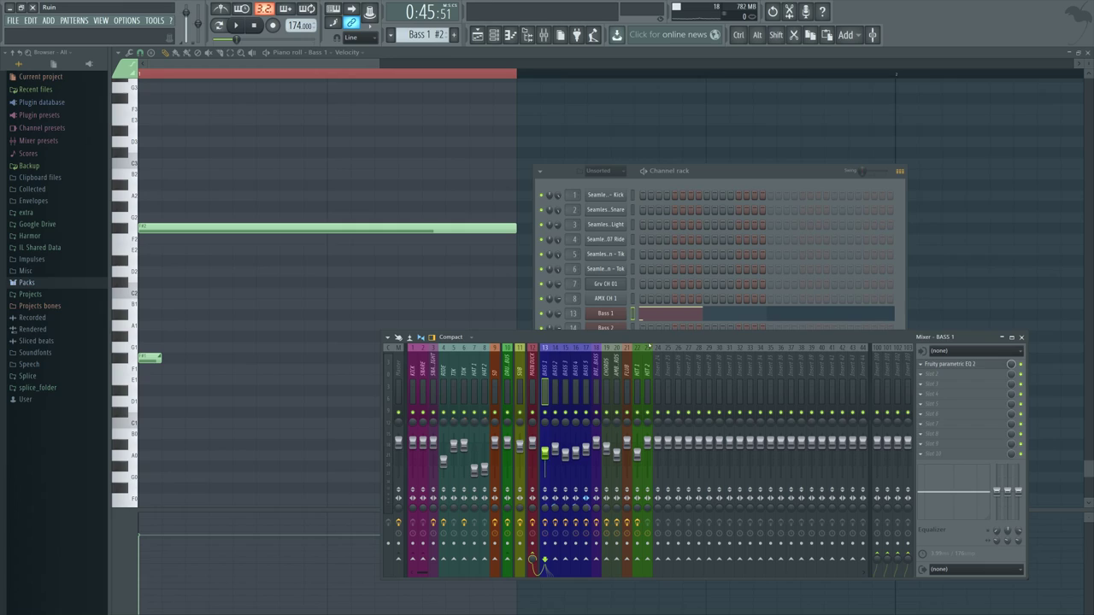
click(618, 315)
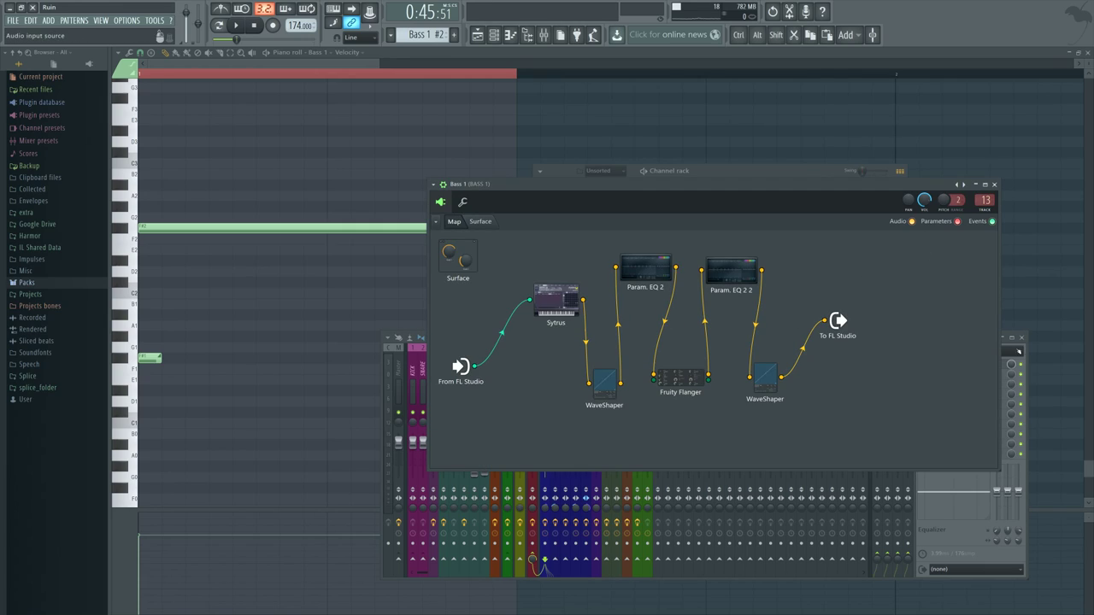
double_click(987, 198)
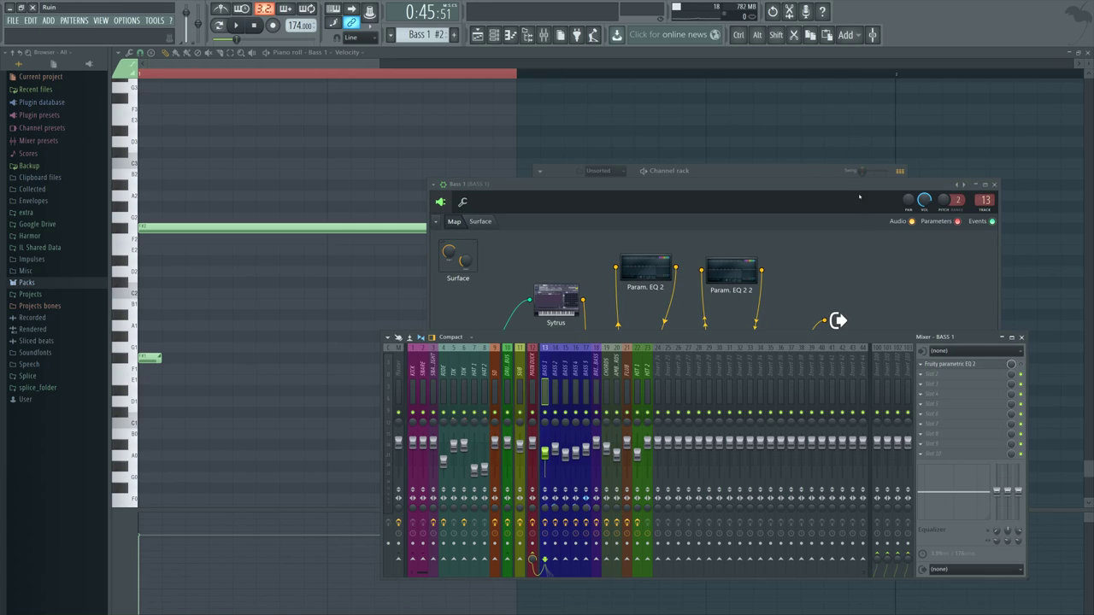
- Route Sytrus directly to To FL Studio in the Bass 1 patch and display the Sytrus editor over the patch
click(859, 197)
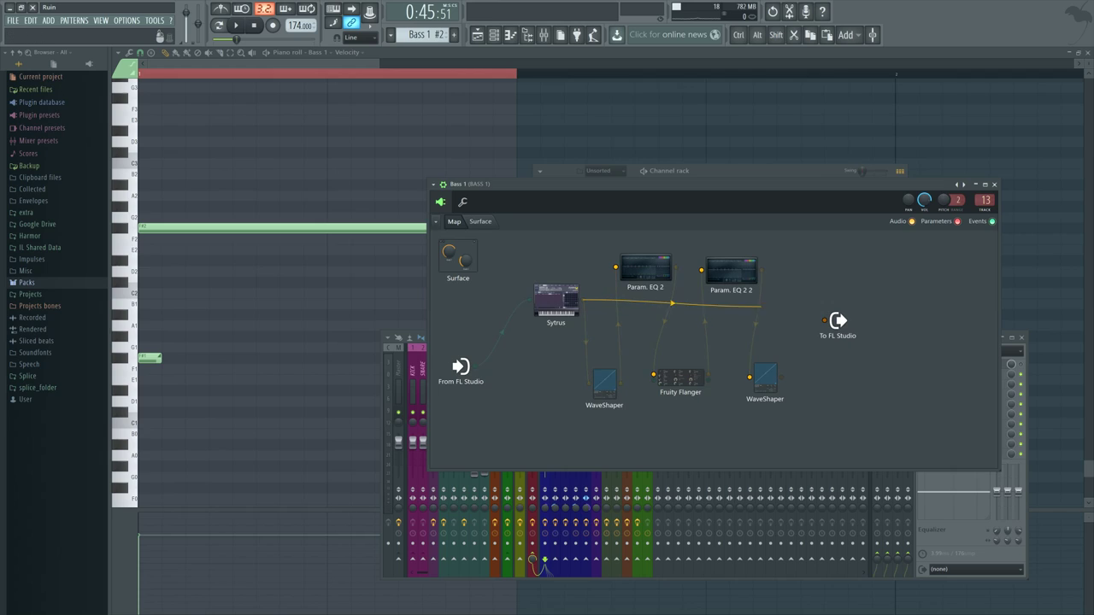
click(556, 301)
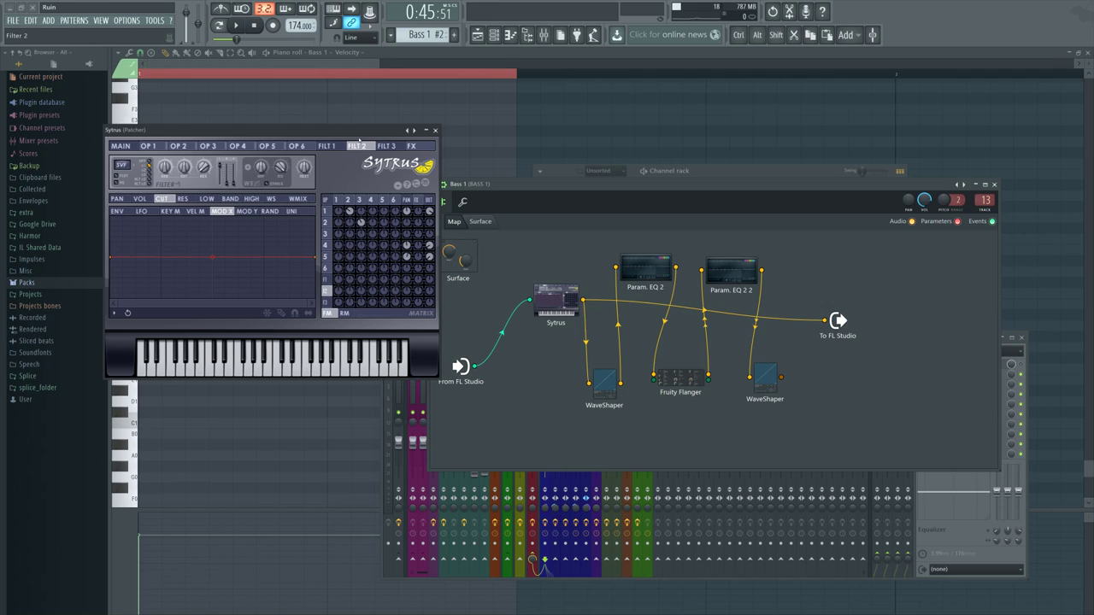
drag(360, 134, 721, 234)
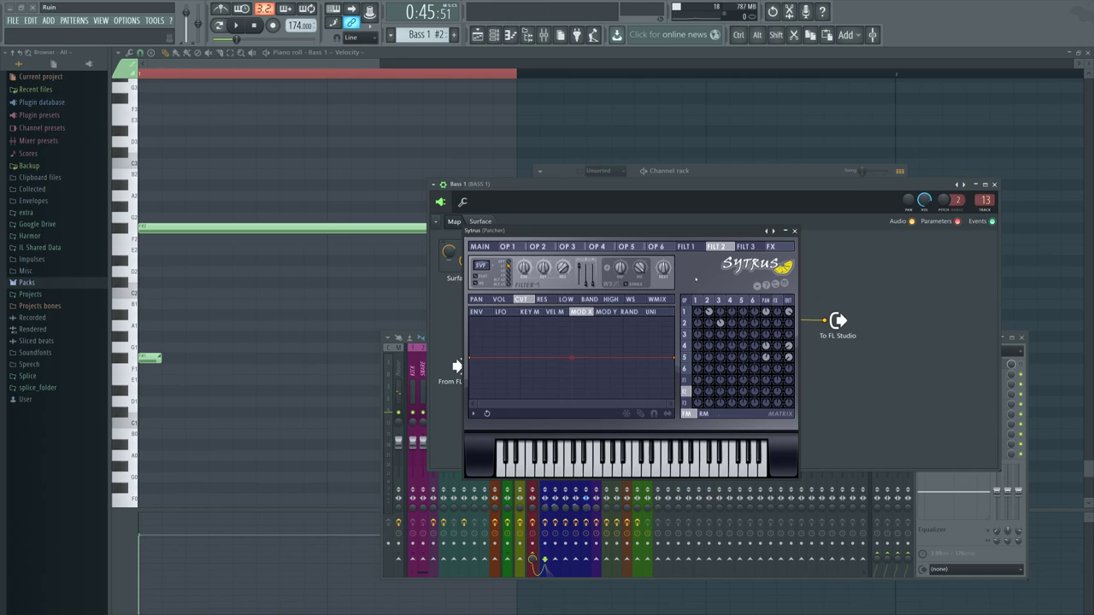
- Step through Sytrus operators 3, 2 and 1 to examine their modulation settings
click(719, 300)
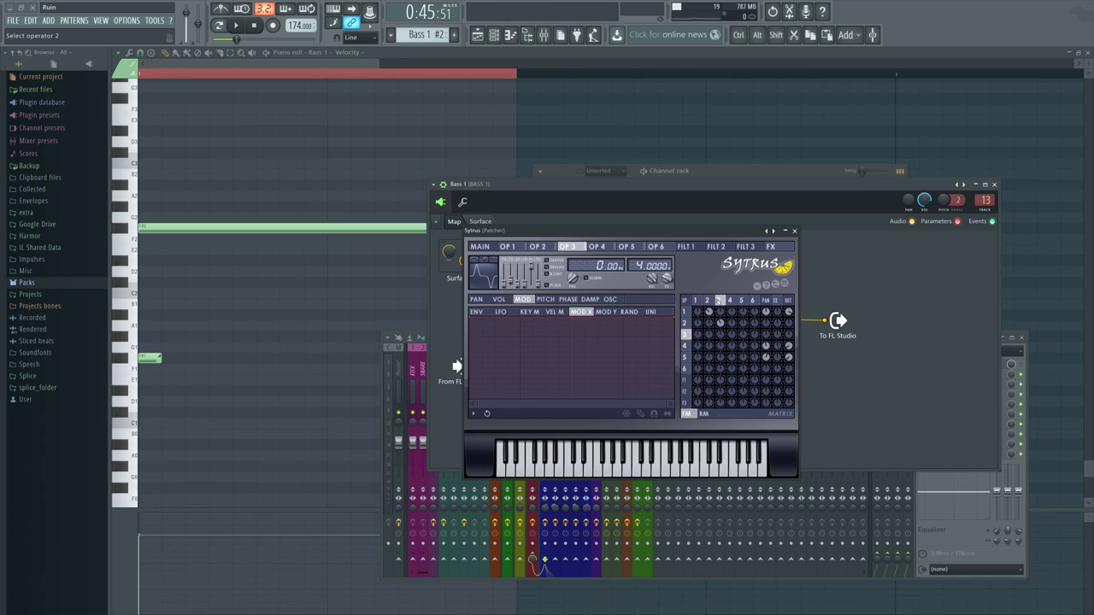
click(708, 300)
click(701, 300)
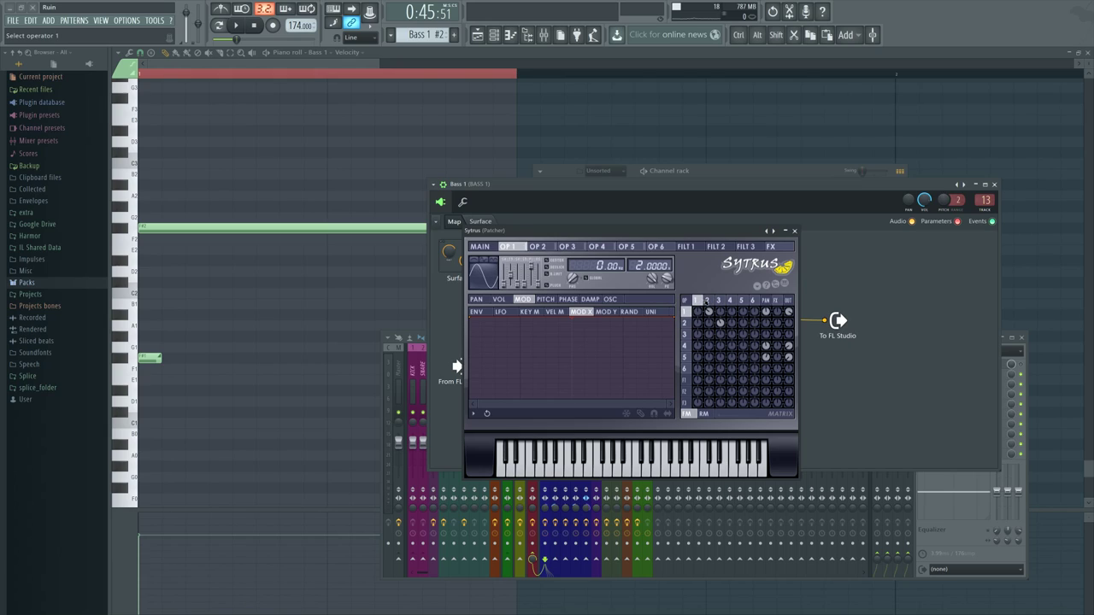
click(708, 301)
click(701, 301)
click(707, 300)
- Show the oscillator harmonics and compare the waveforms of Sytrus operators 1, 2 and 3
click(611, 300)
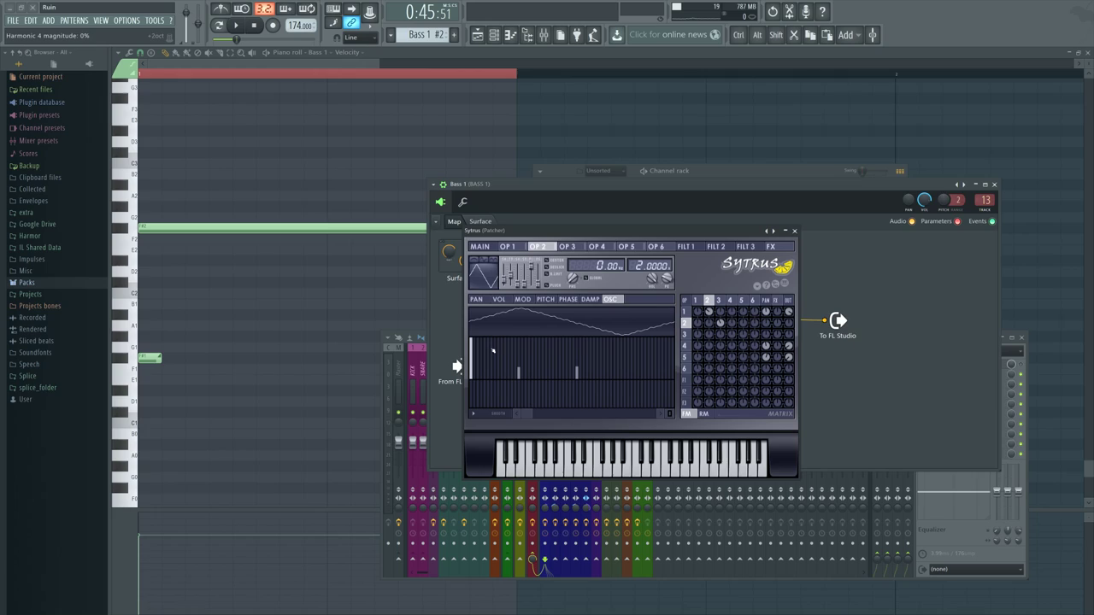
click(702, 301)
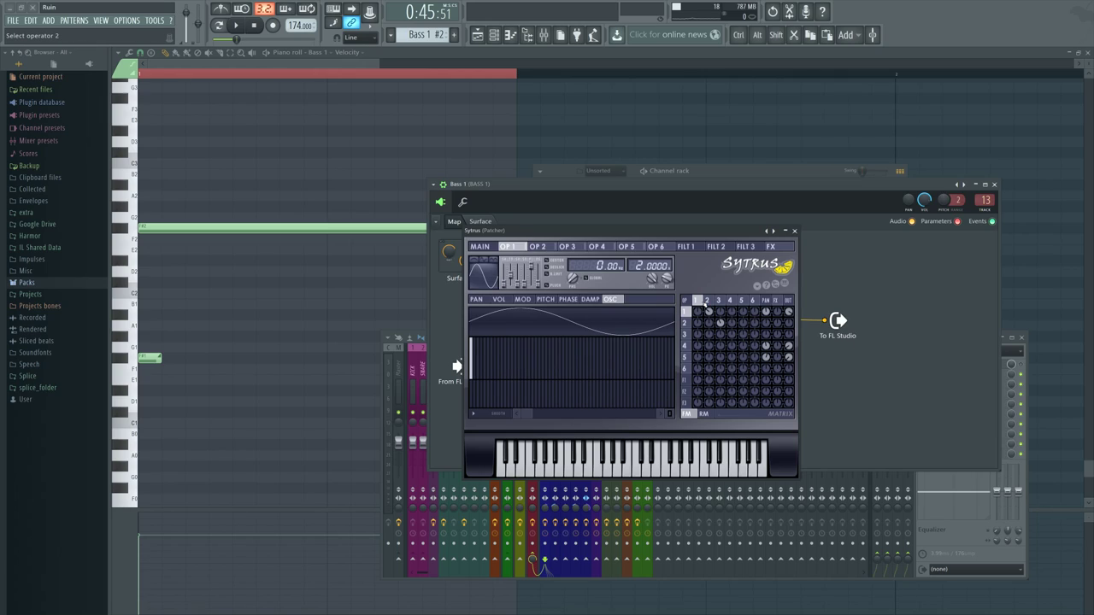
click(707, 301)
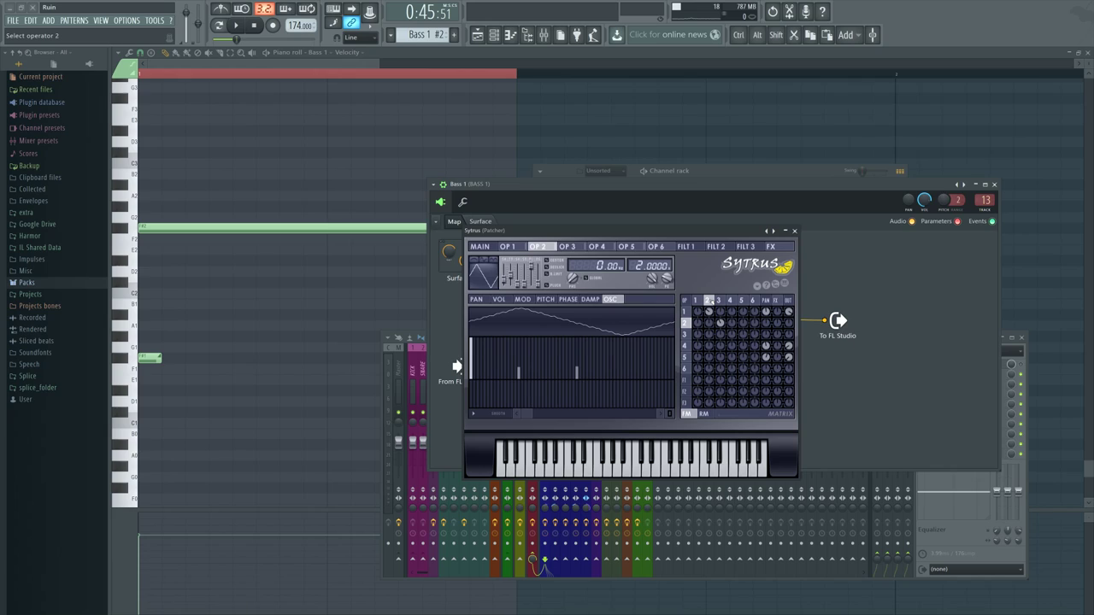
click(719, 301)
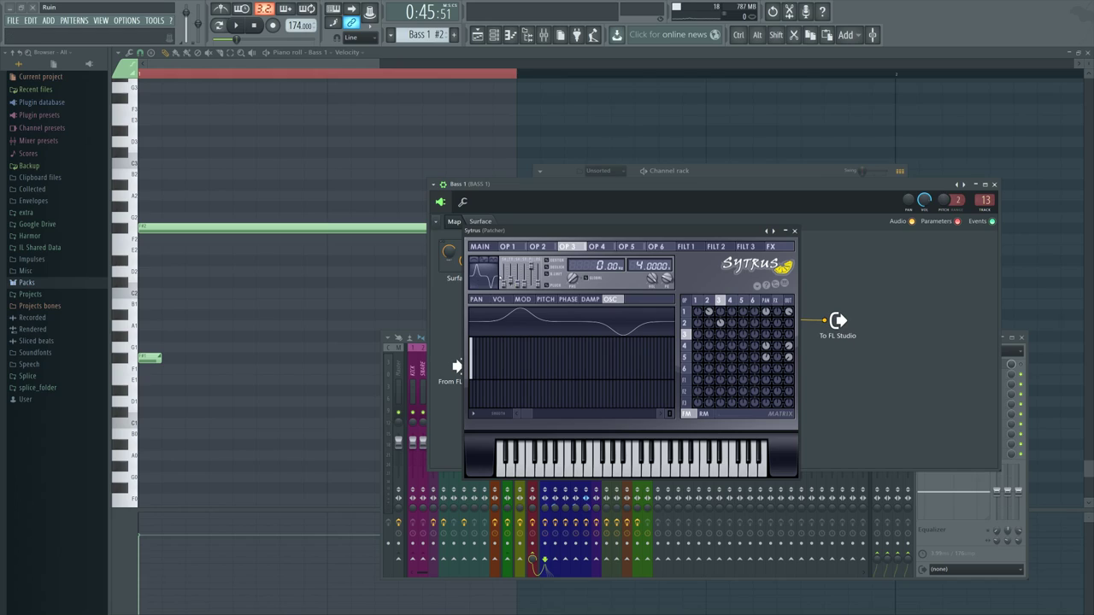
drag(511, 282, 511, 268)
drag(573, 297, 573, 351)
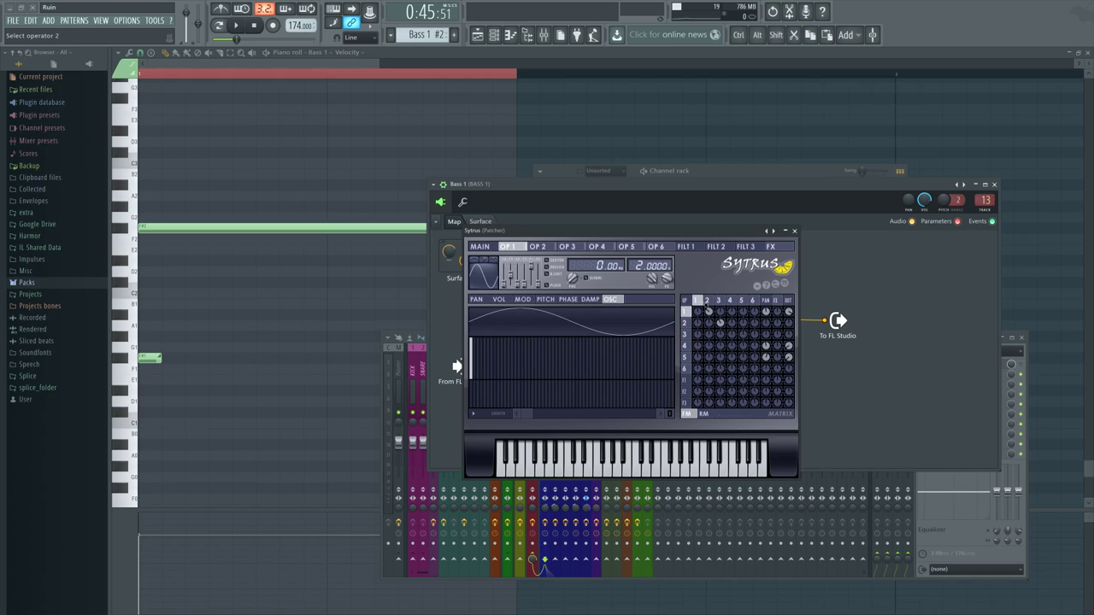
click(708, 302)
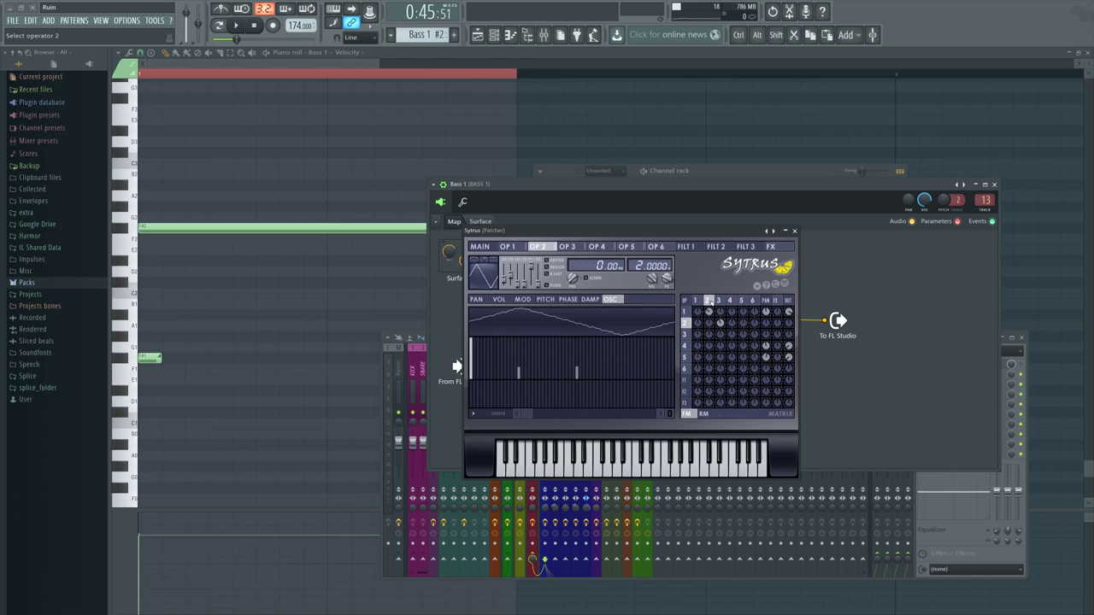
click(698, 302)
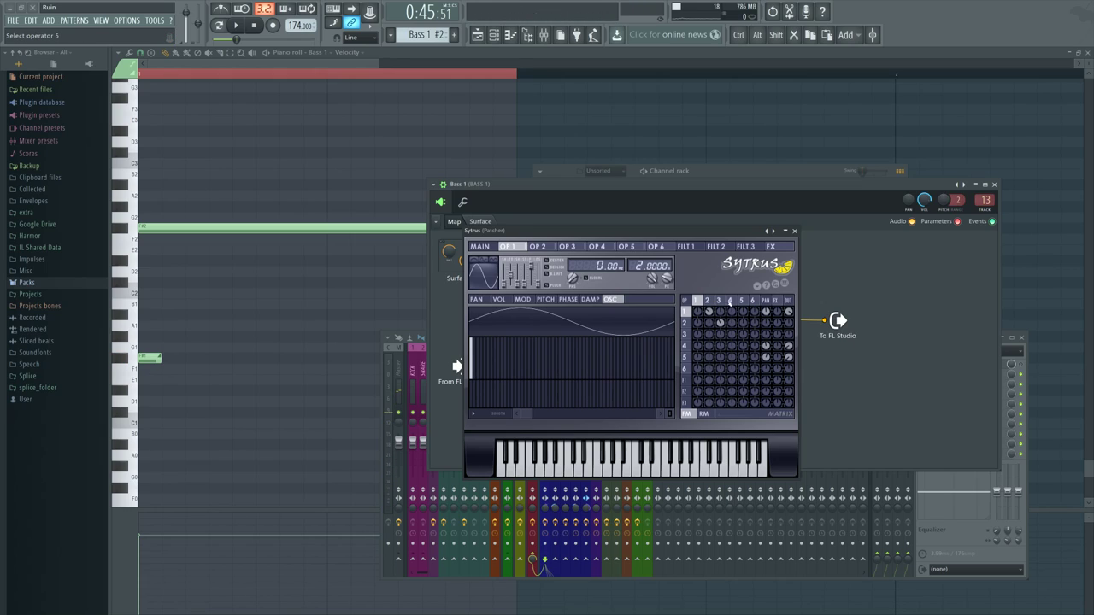
click(718, 301)
- Compare the oscillator waveforms and frequency ratios of Sytrus operators 5 and 4 with operator 1
click(689, 355)
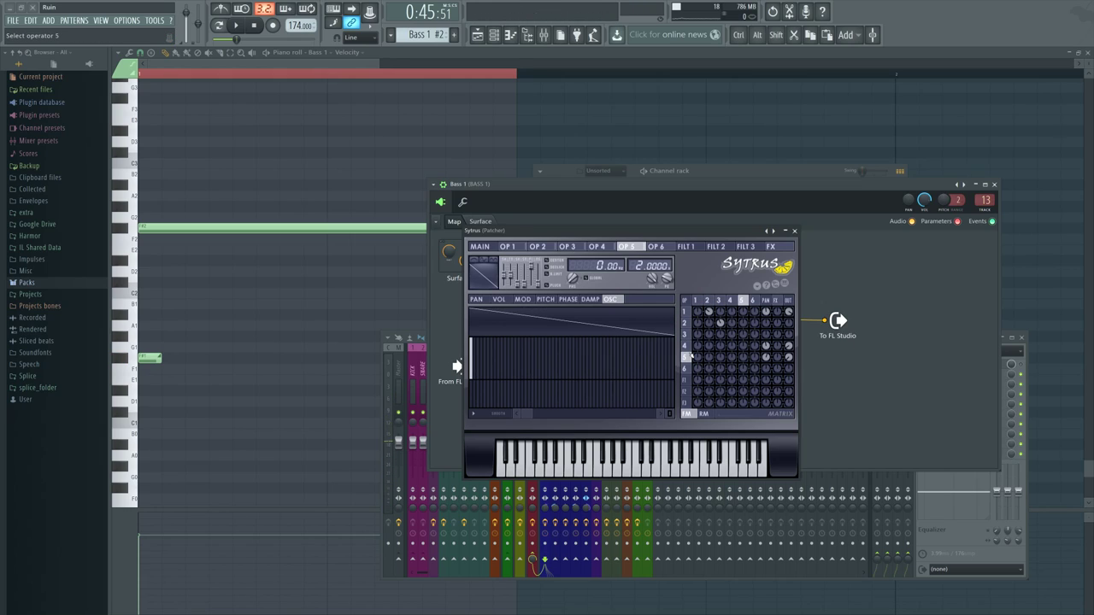
right_click(789, 357)
right_click(789, 346)
click(685, 345)
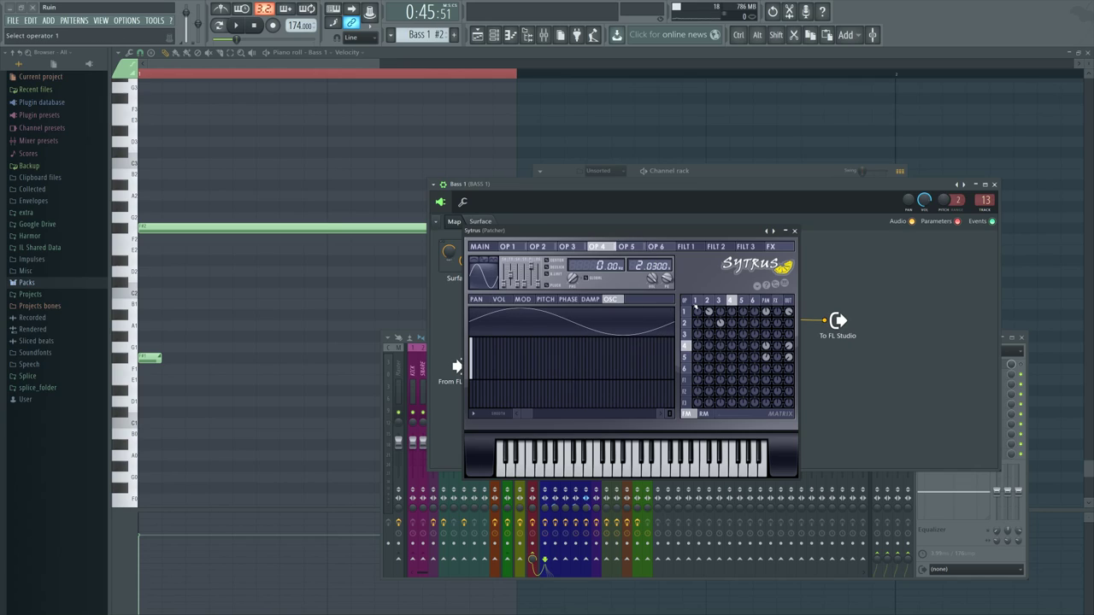
click(684, 357)
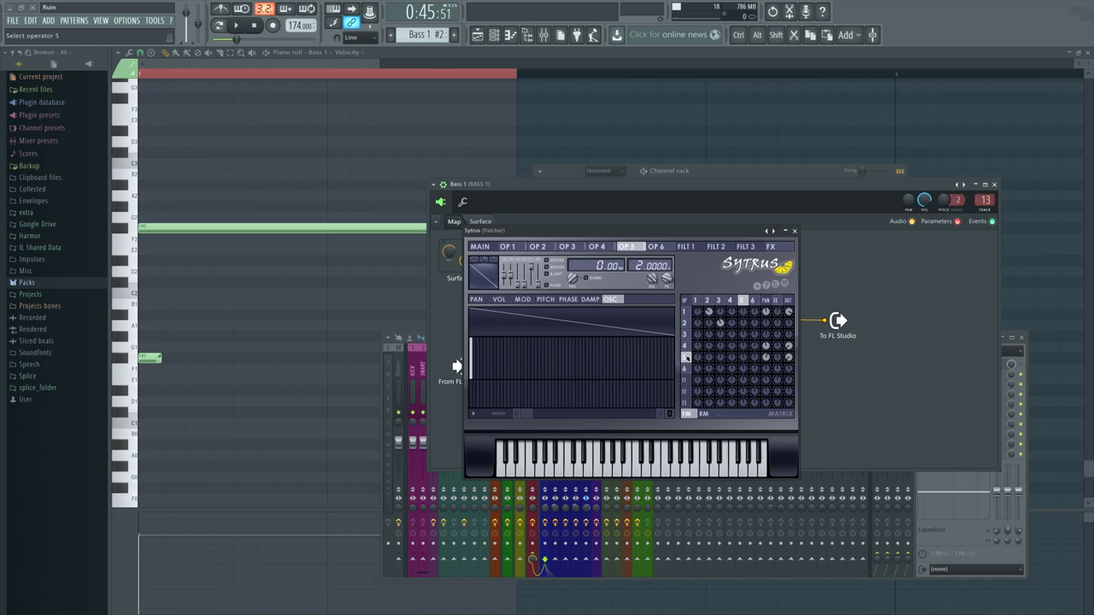
click(695, 301)
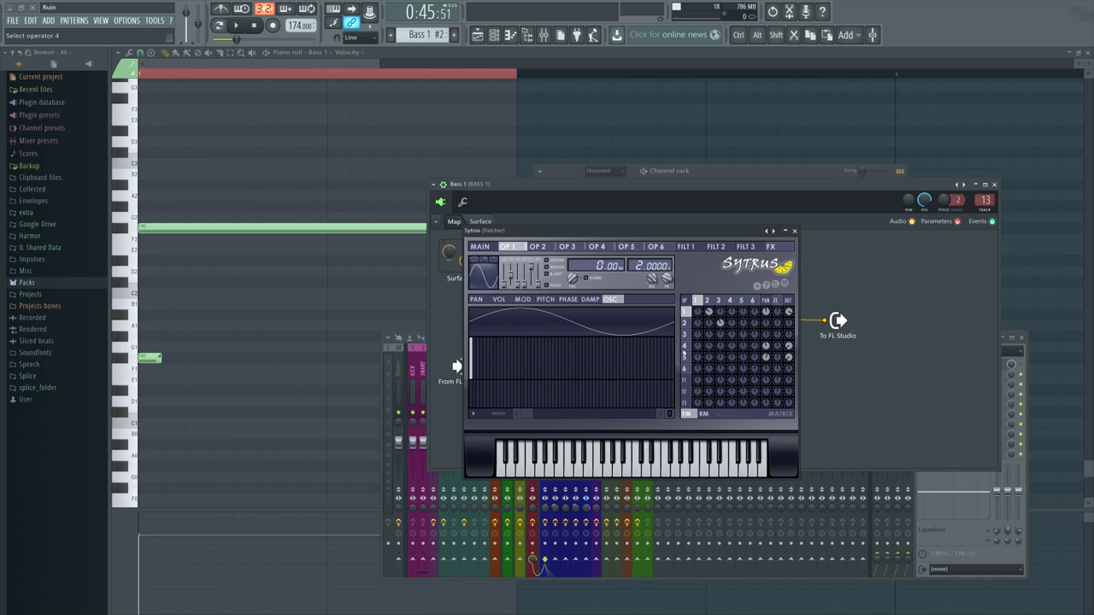
click(685, 346)
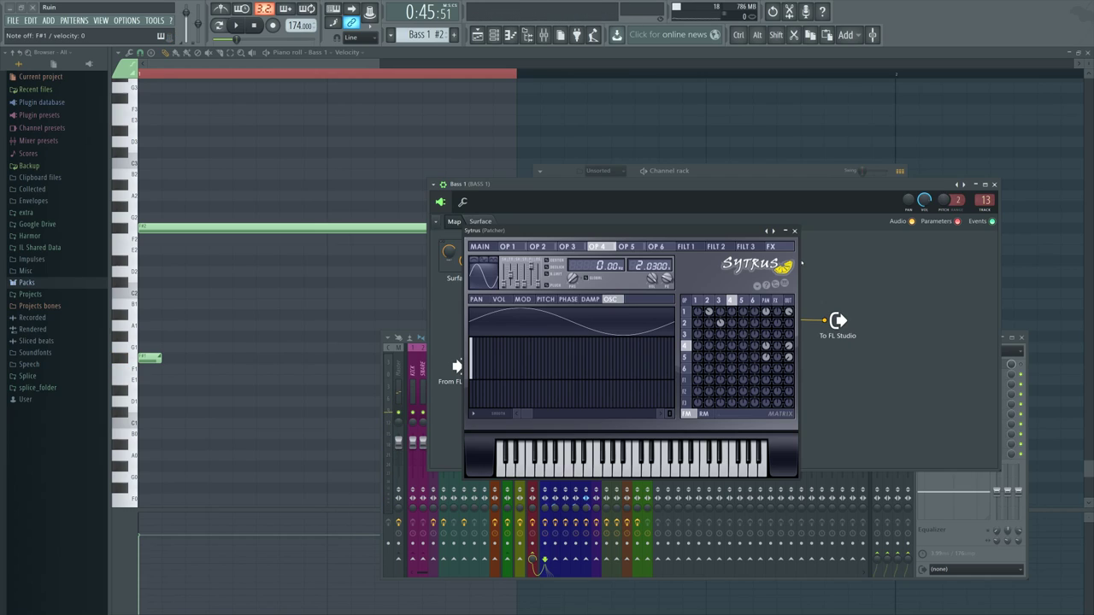
- Close Sytrus, route the first WaveShaper to To FL Studio and examine its distortion curve
click(794, 231)
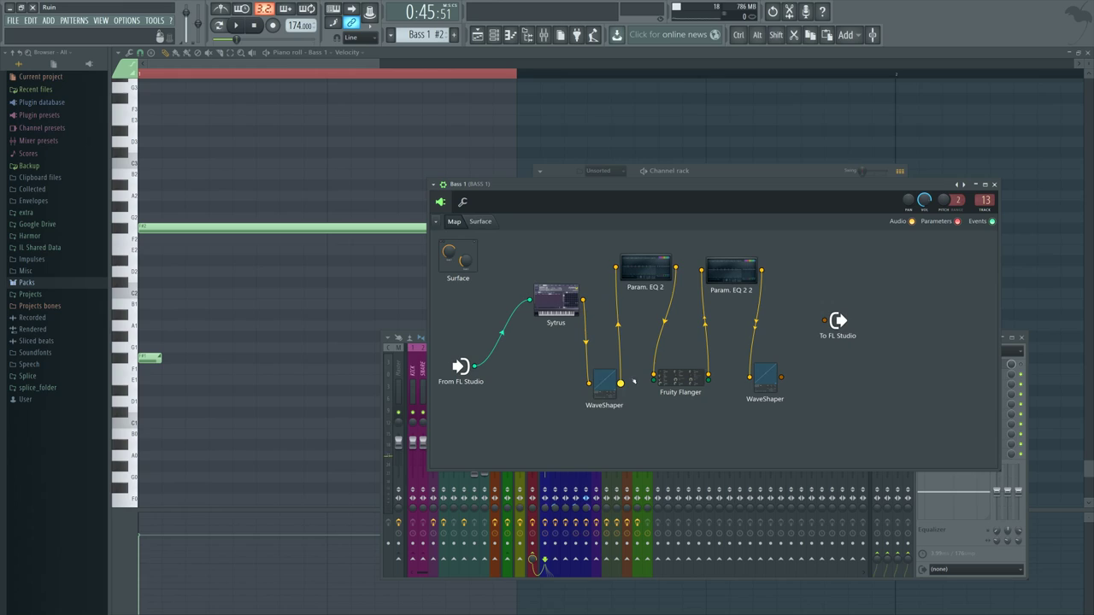
drag(634, 382, 825, 321)
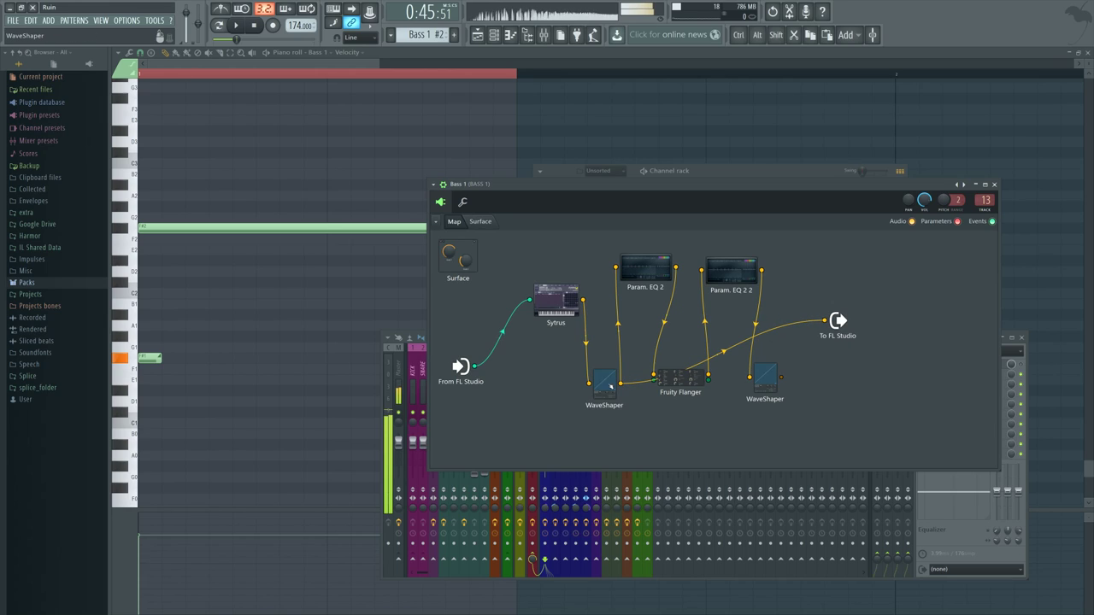
click(608, 383)
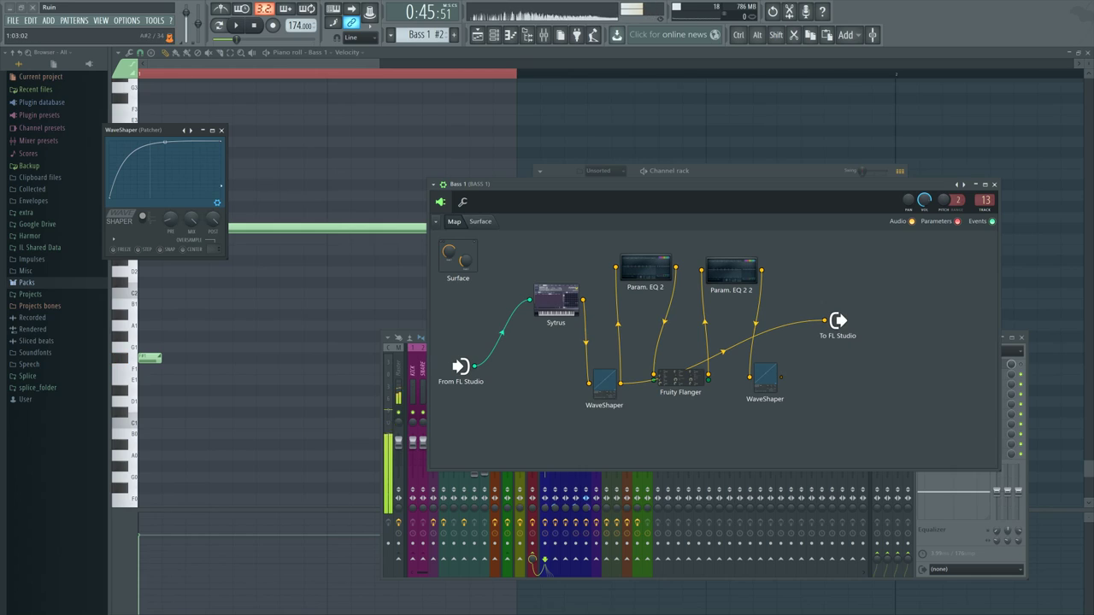
drag(168, 135, 338, 194)
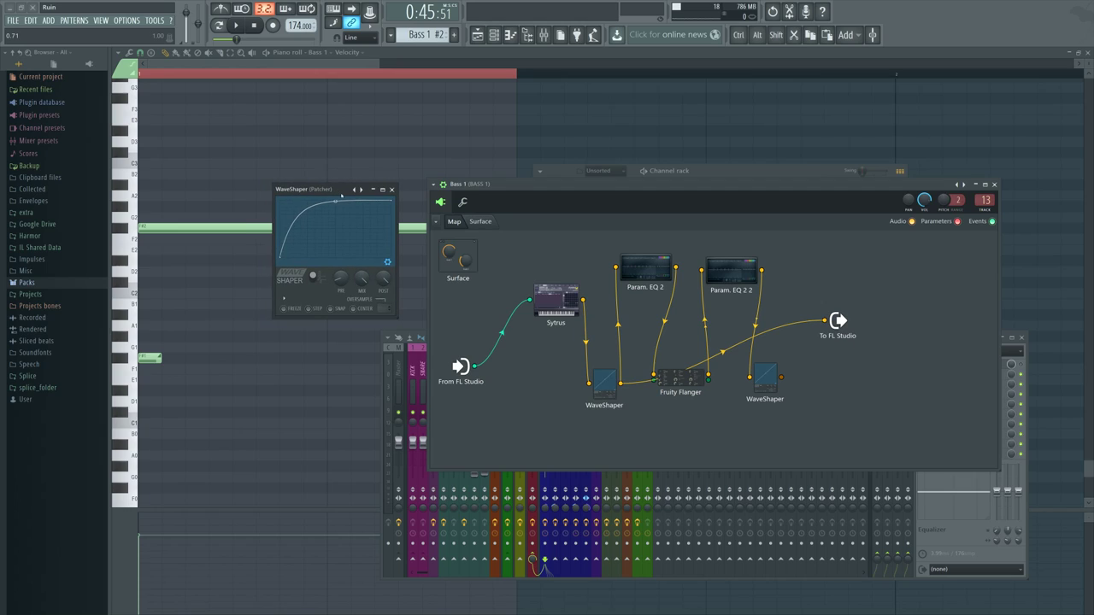
click(392, 189)
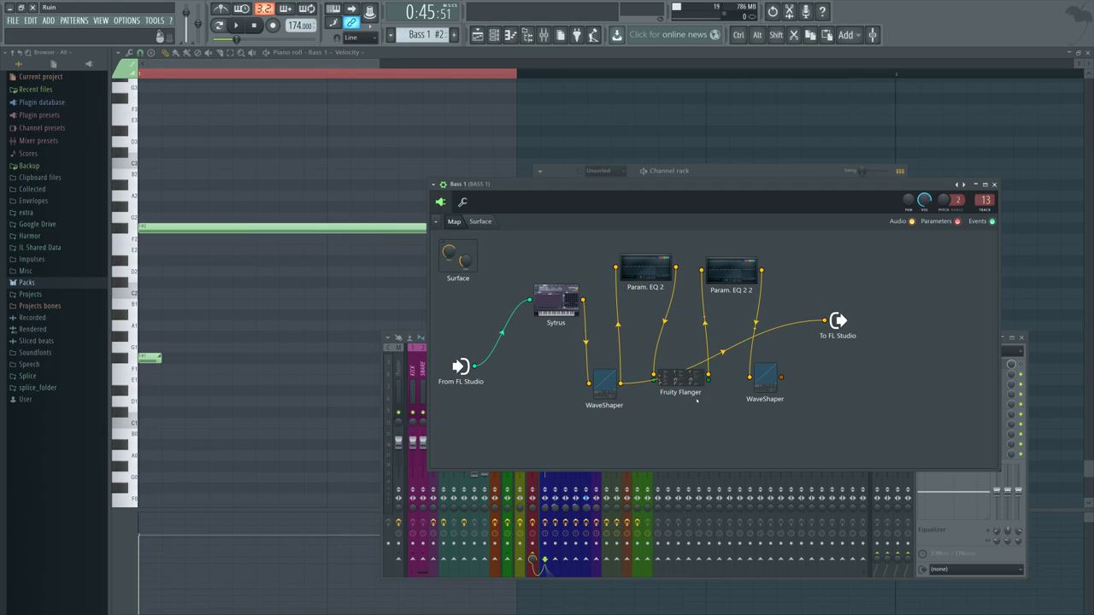
- Disconnect the first WaveShaper from To FL Studio, display the first Param. EQ 2 and route it to the output instead
right_click(723, 351)
click(637, 270)
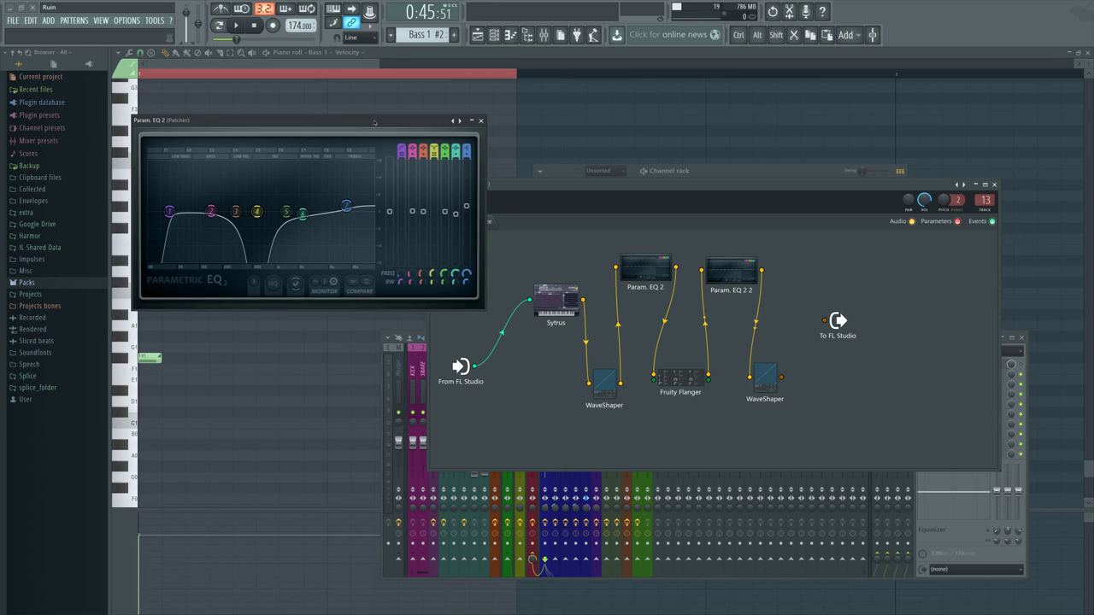
drag(677, 269, 825, 321)
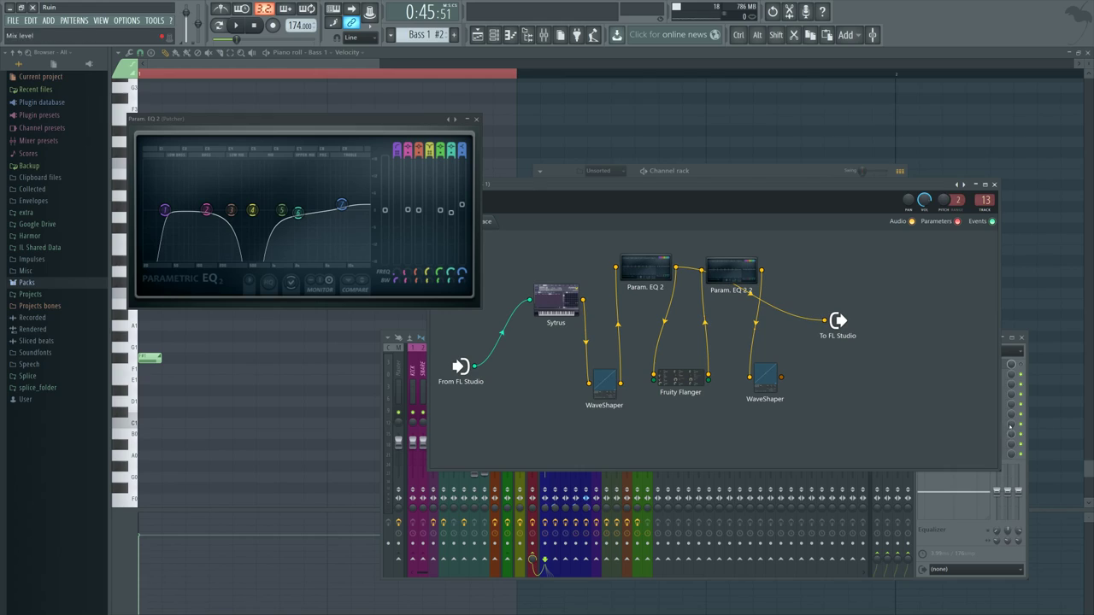
- Replace the EQ's output connection with one from Fruity Flanger to To FL Studio and display the flanger's settings beside the patch
right_click(824, 320)
drag(708, 376, 822, 321)
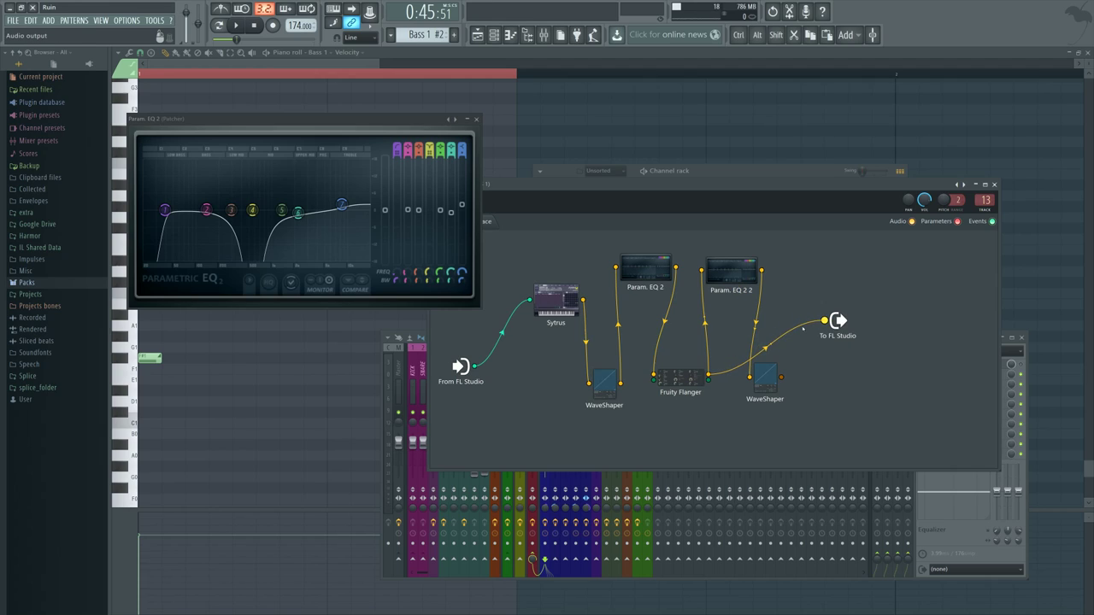
double_click(681, 379)
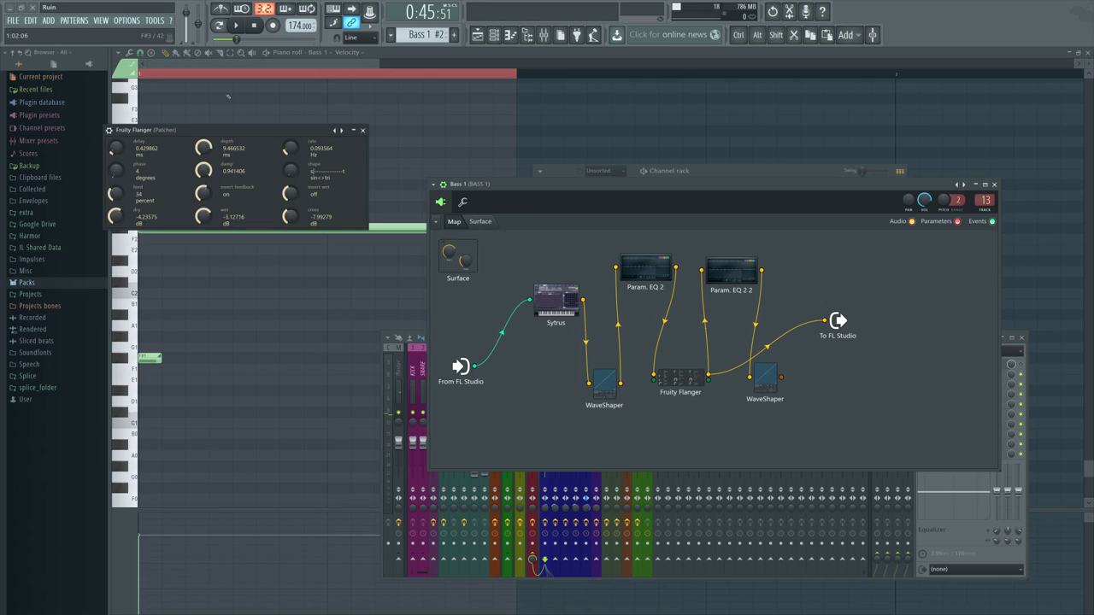
drag(262, 138, 309, 190)
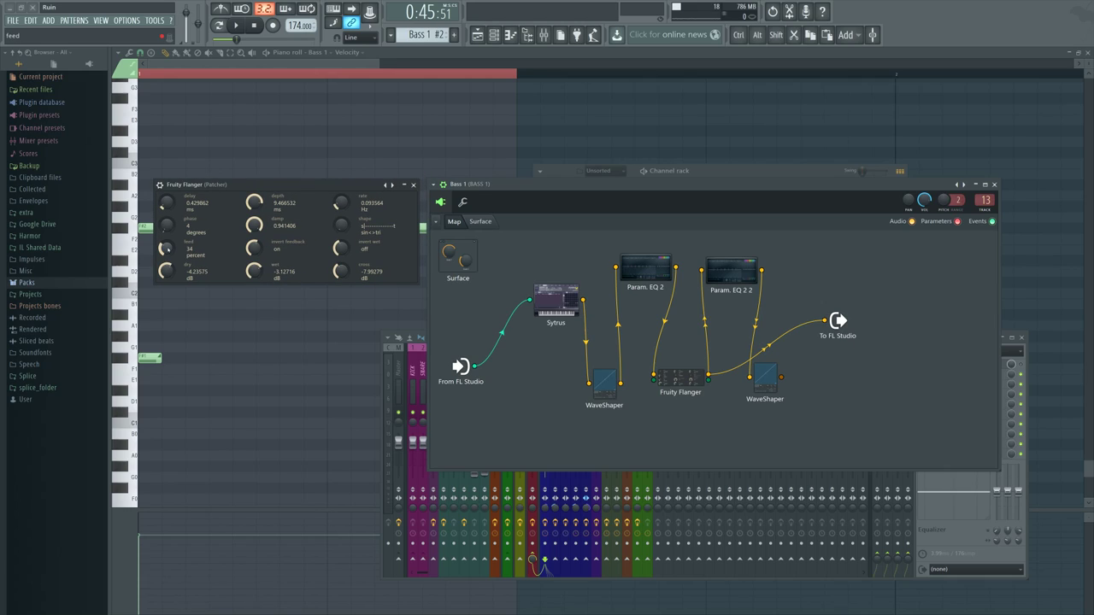
- Audition F#1 through Fruity Flanger with its feed at 83 percent, then set the feed to 33 percent and close the flanger
click(119, 358)
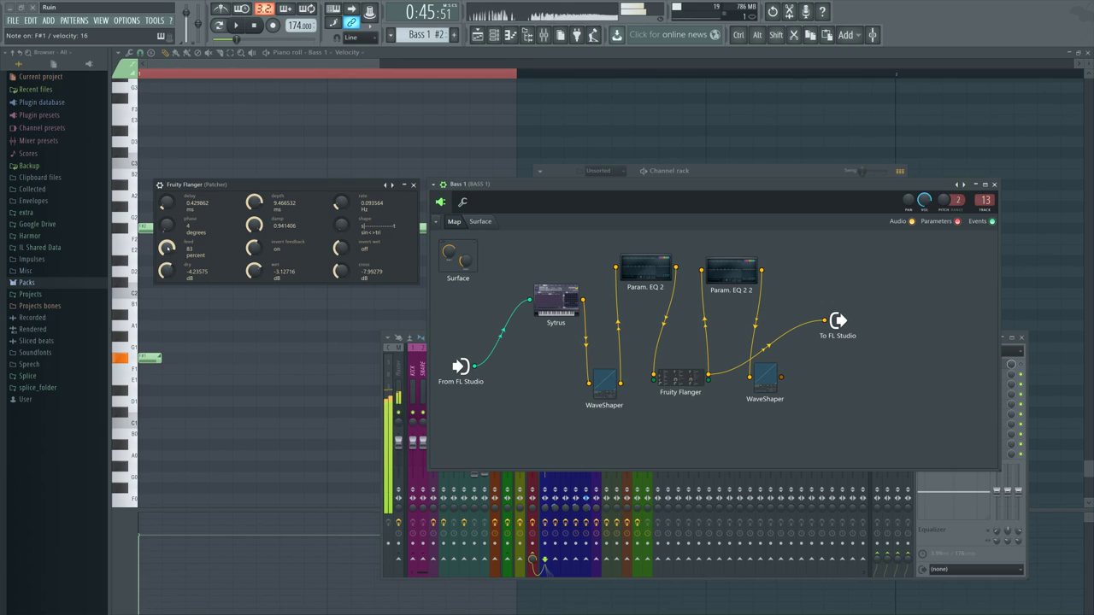
drag(168, 249, 167, 283)
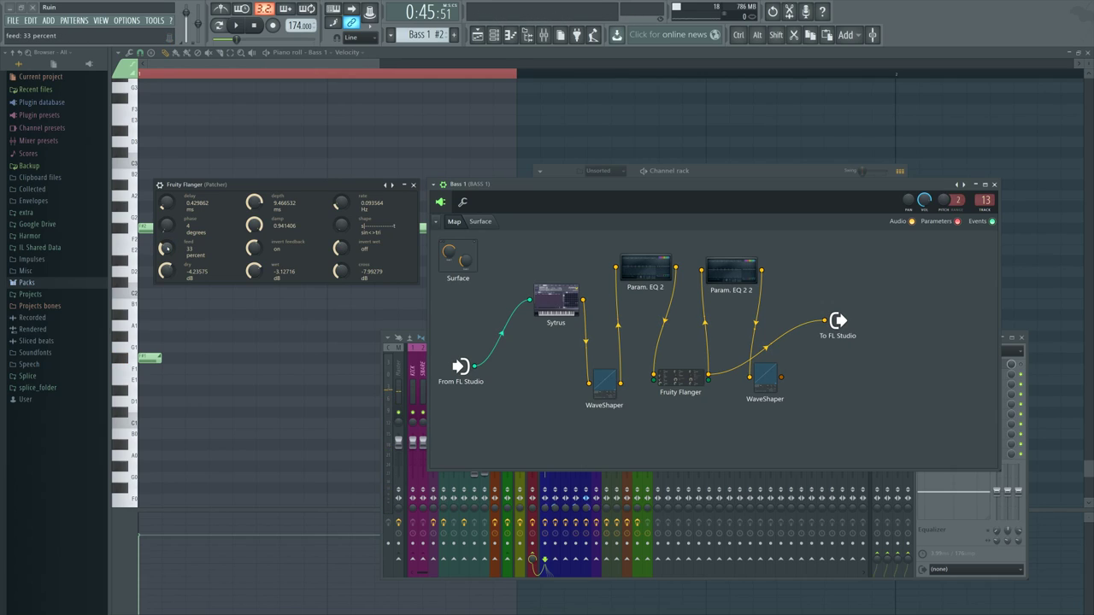
click(414, 185)
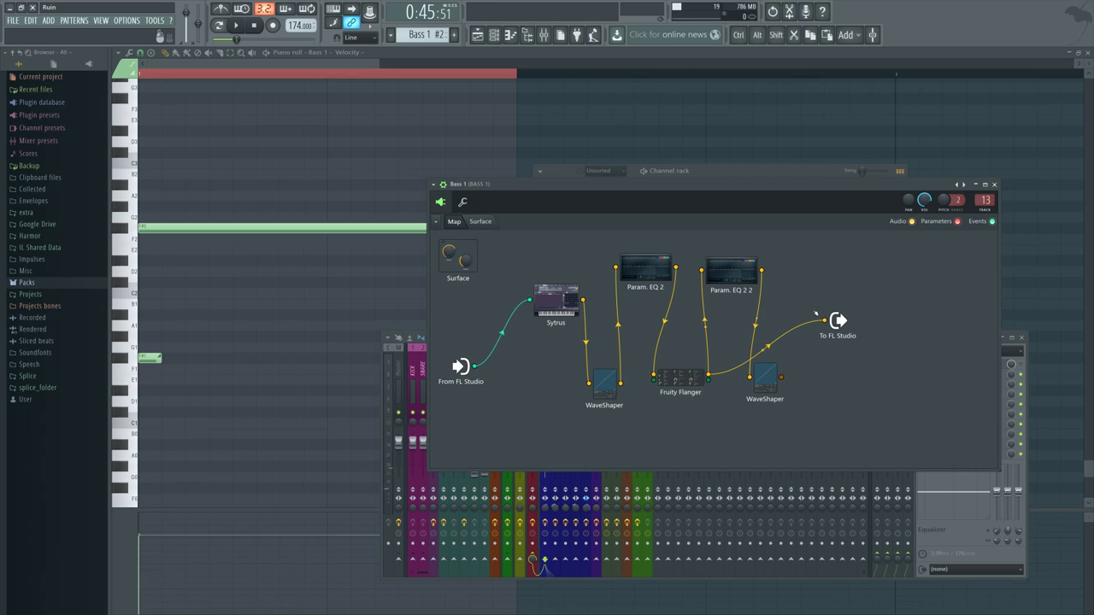
- Disconnect Fruity Flanger from To FL Studio, display Param. EQ 2 2 and route that EQ to the output instead
right_click(817, 319)
click(752, 273)
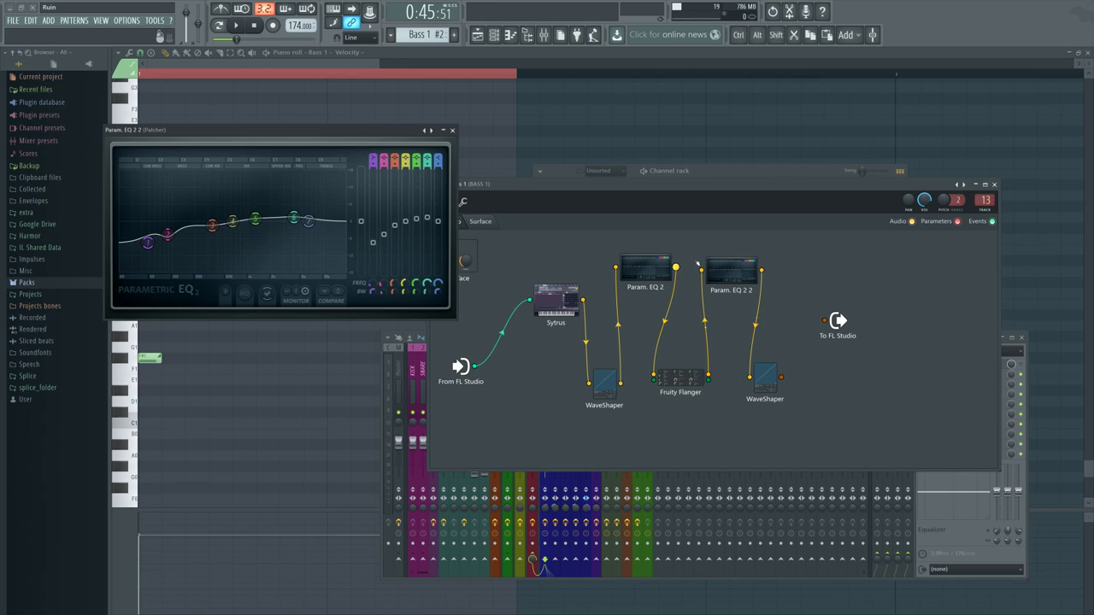
drag(763, 271, 822, 320)
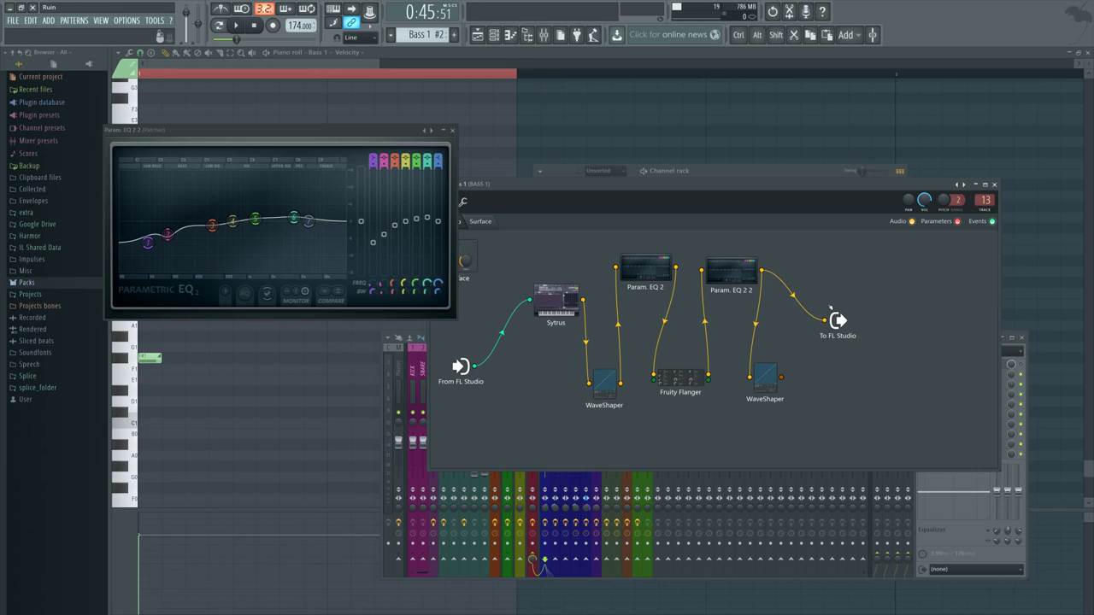
- Replace the EQ's output connection with one from the last WaveShaper to To FL Studio and examine that WaveShaper's distortion curve
drag(824, 321, 800, 248)
drag(781, 377, 824, 320)
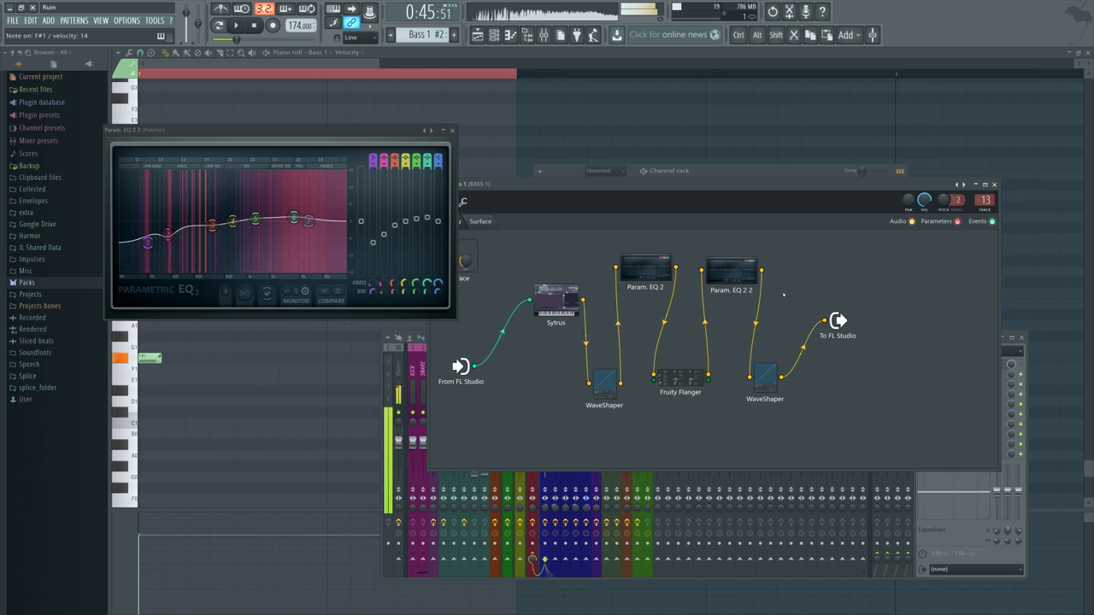
click(765, 367)
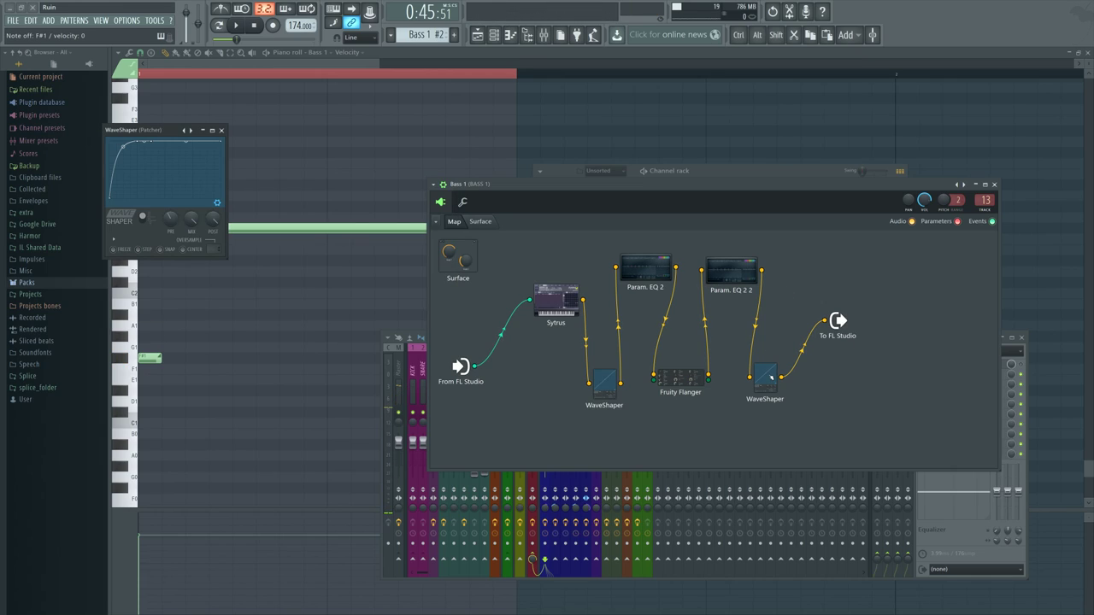
click(221, 131)
- Reopen Param. EQ 2 2, move its band 1 low shelf to about 72 Hz with a shallower cut, and close it
double_click(731, 274)
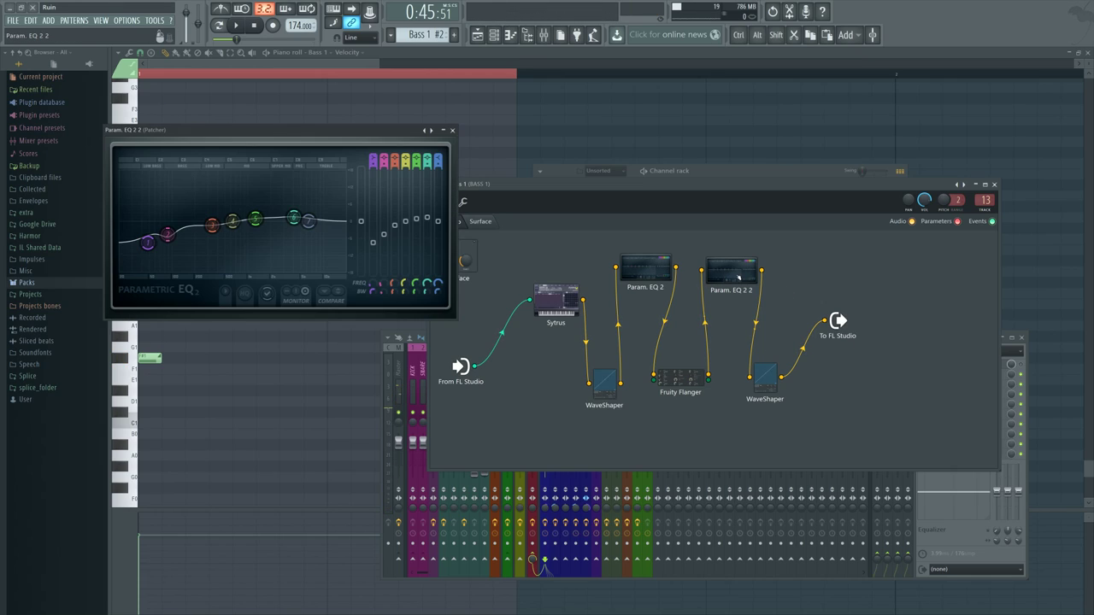
mouse_move(155, 244)
mouse_down()
mouse_move(238, 173)
mouse_move(177, 267)
mouse_move(317, 248)
mouse_move(176, 244)
mouse_move(166, 223)
mouse_move(163, 236)
mouse_up()
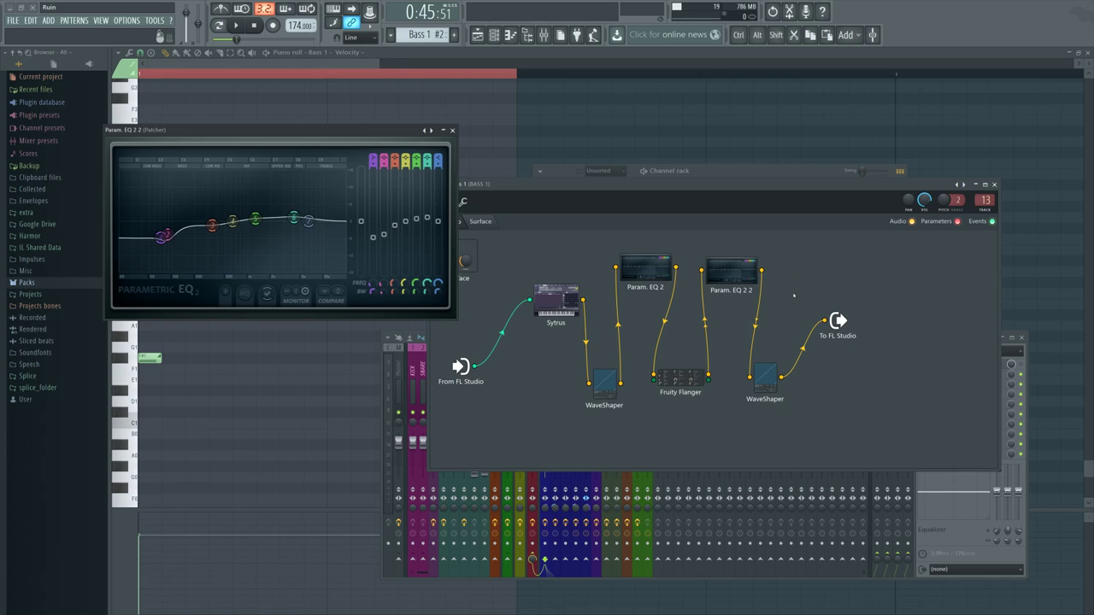
drag(168, 233, 182, 236)
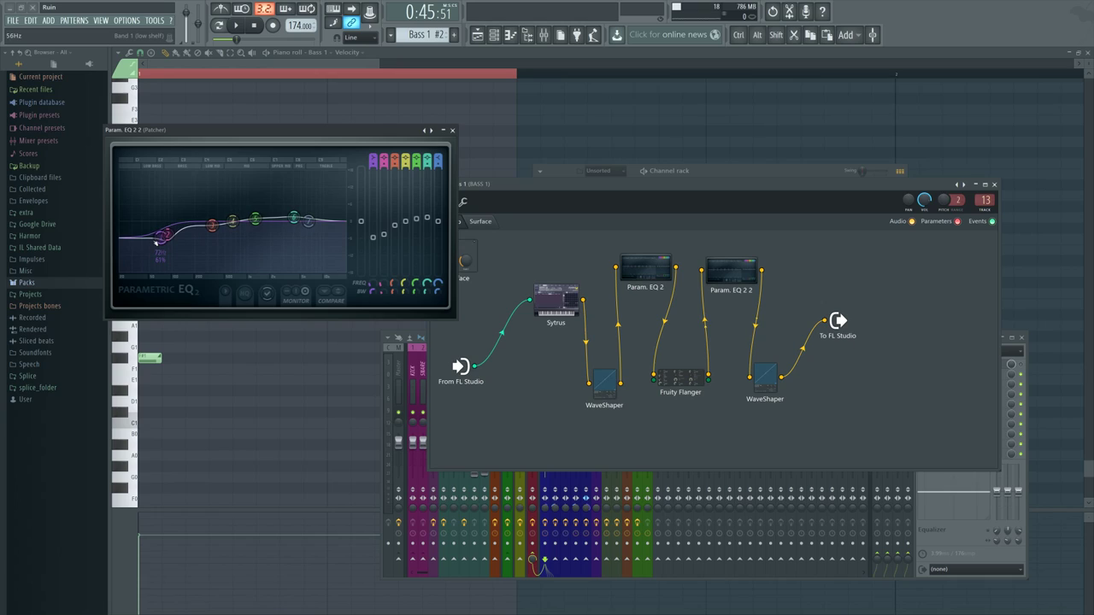
drag(159, 239, 162, 238)
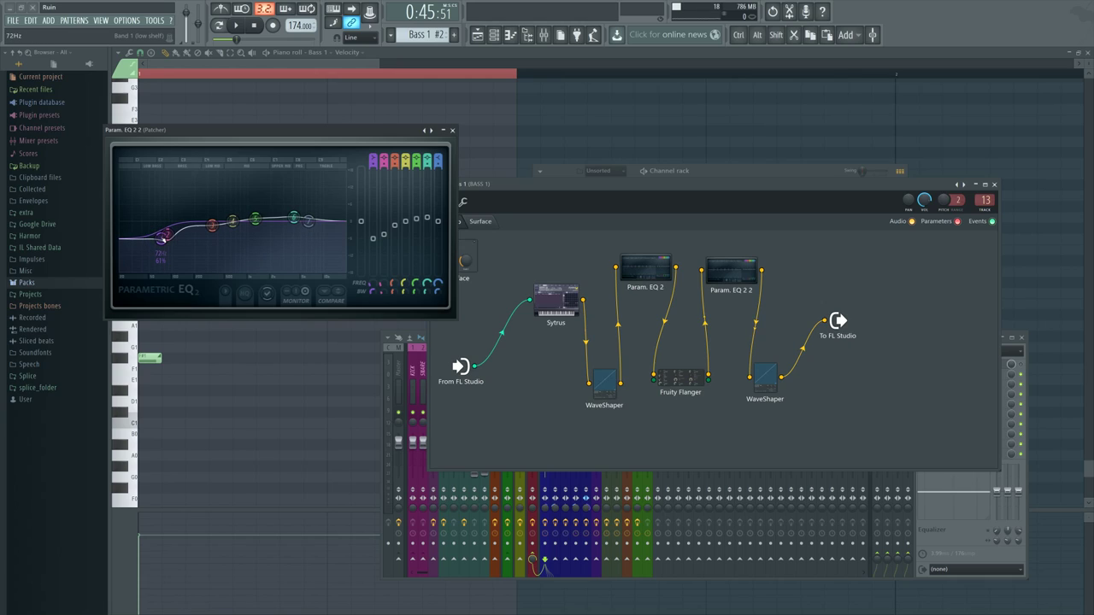
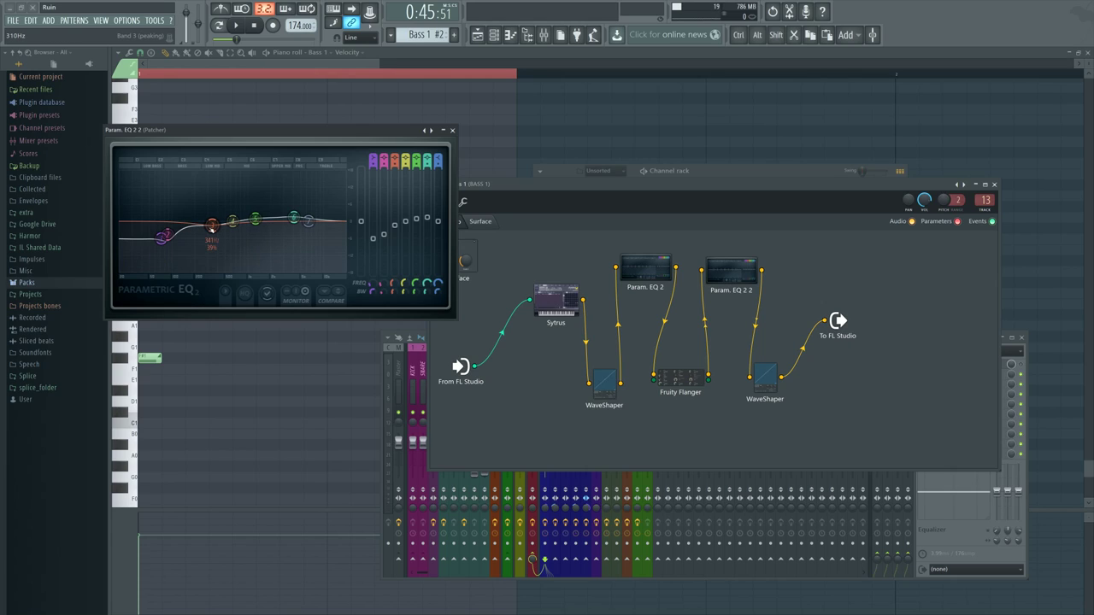
click(452, 130)
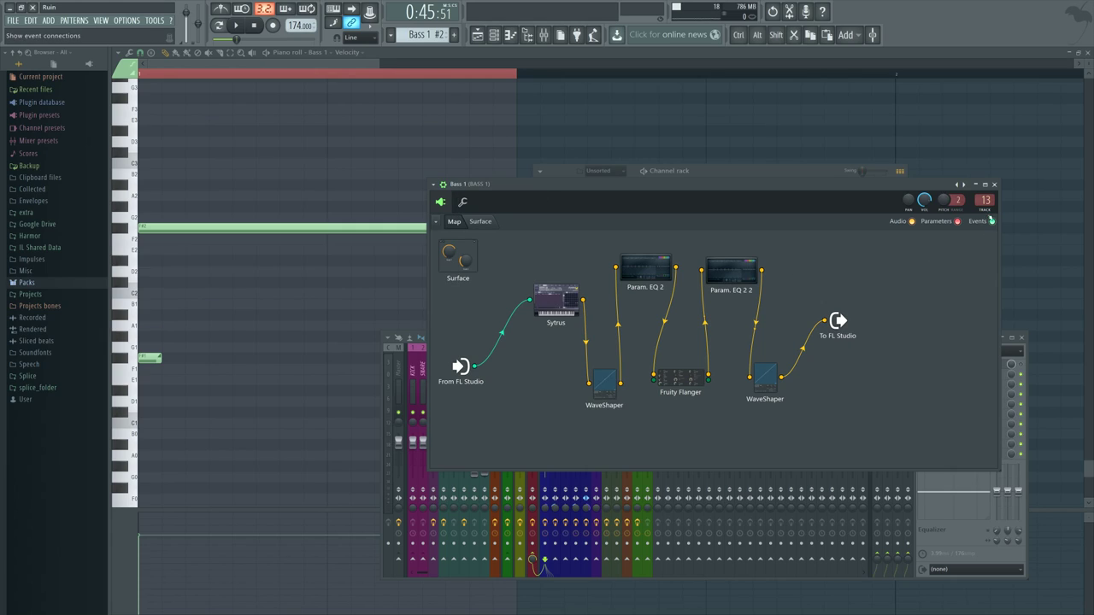
- Close the Bass 1 patch and examine the Fruity parametric EQ 2 curve on the BASS 1 mixer track
click(995, 184)
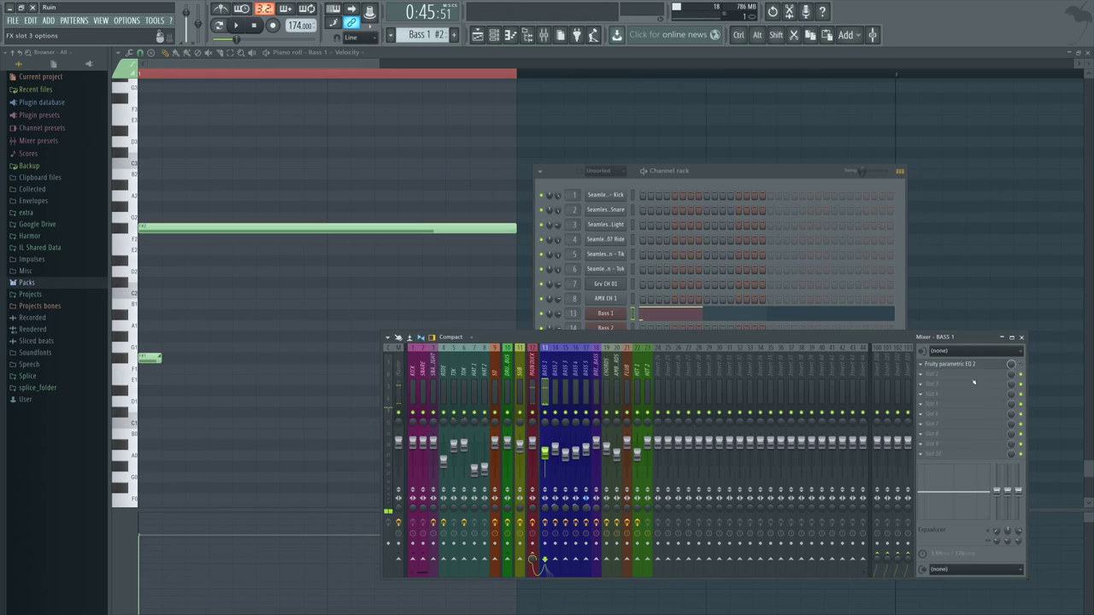
click(1007, 366)
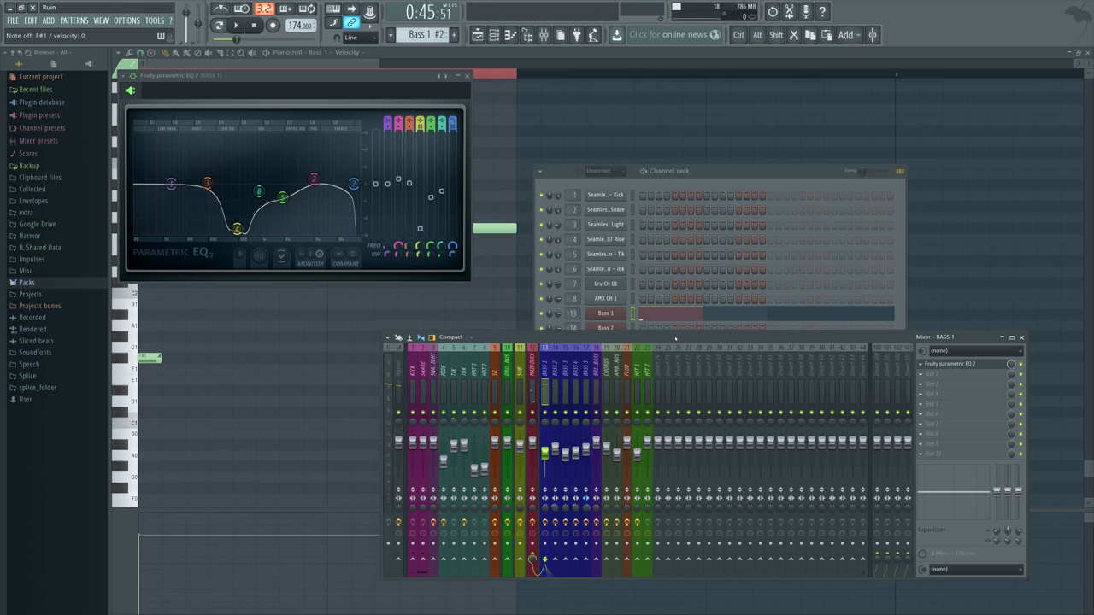
click(466, 76)
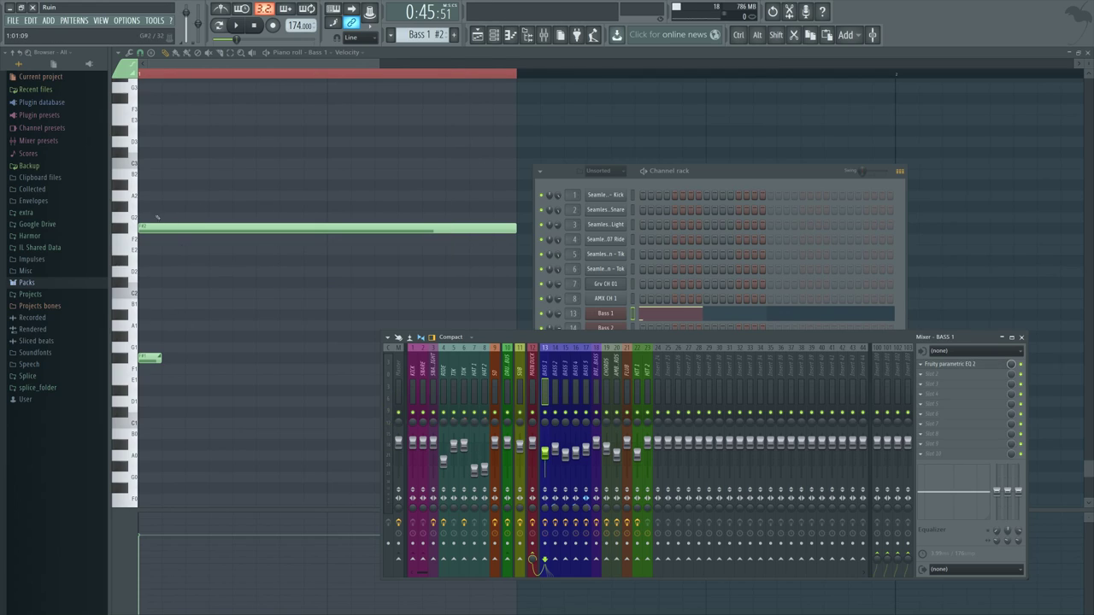
- Play the Bass 1 #2 notes briefly from the piano roll
right_click(203, 276)
key(space)
key(space)
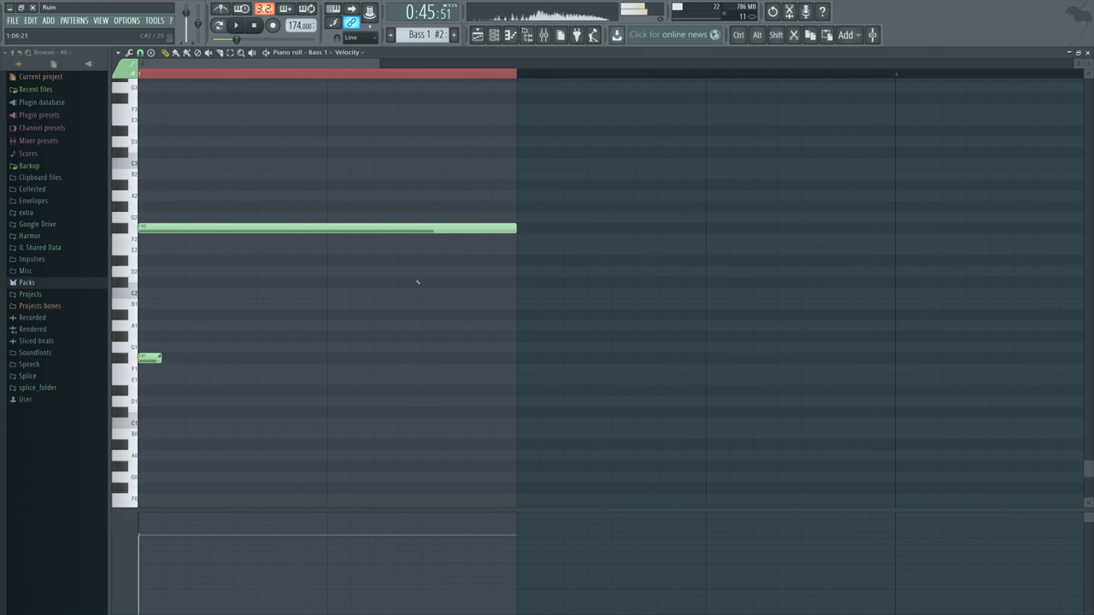
- Return to the playlist and move the playhead to the start of the drop's first Bass 4 clip
click(494, 34)
click(478, 35)
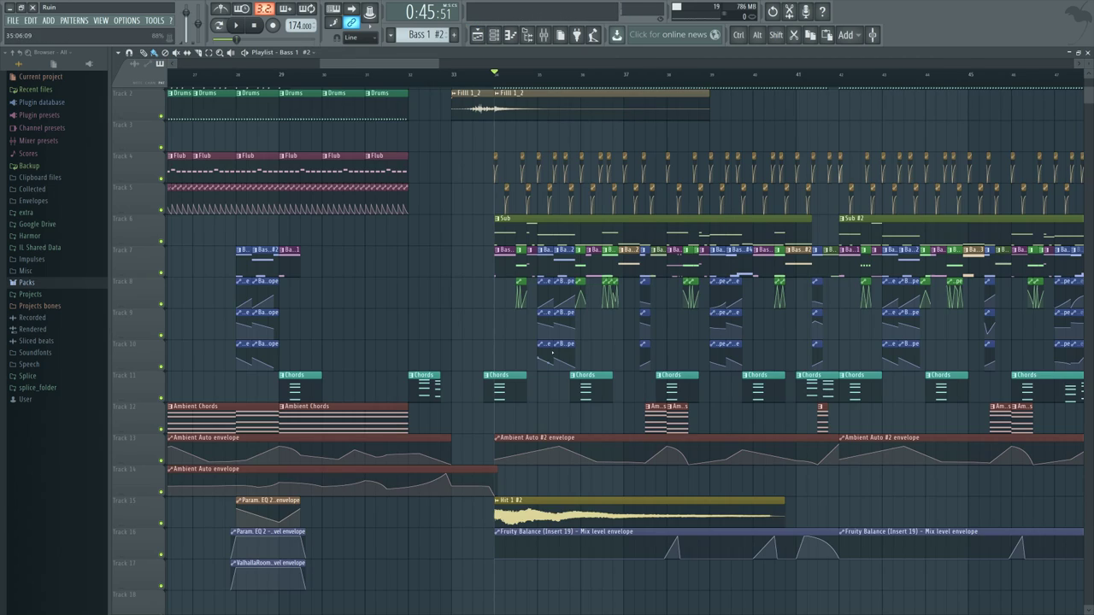
scroll(524, 347, up, 5)
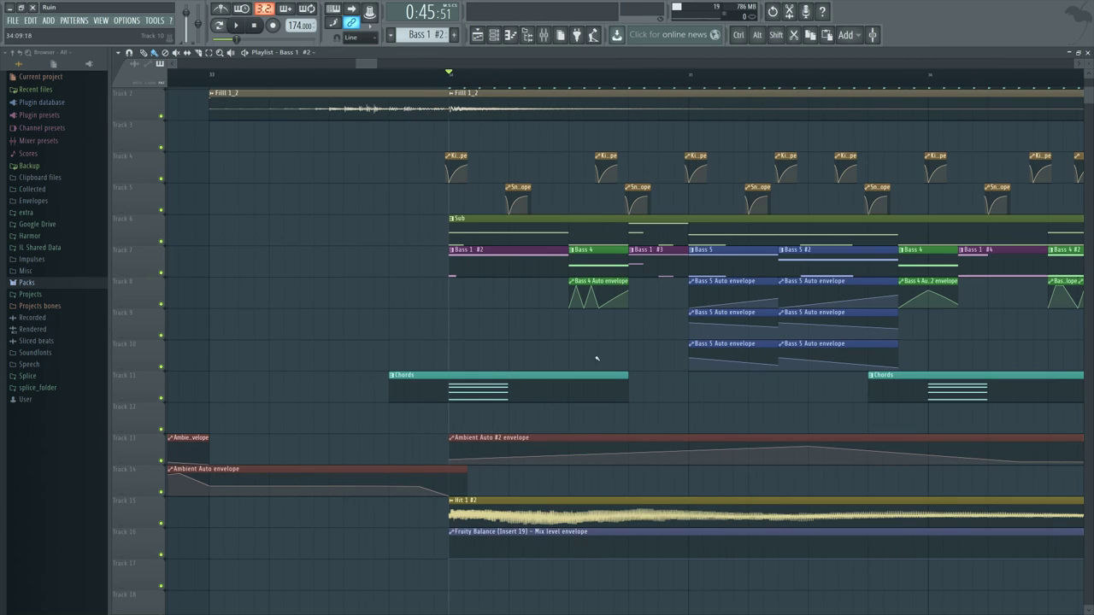
click(564, 87)
- Solo the BASS 4 mixer track and play its part briefly
click(544, 35)
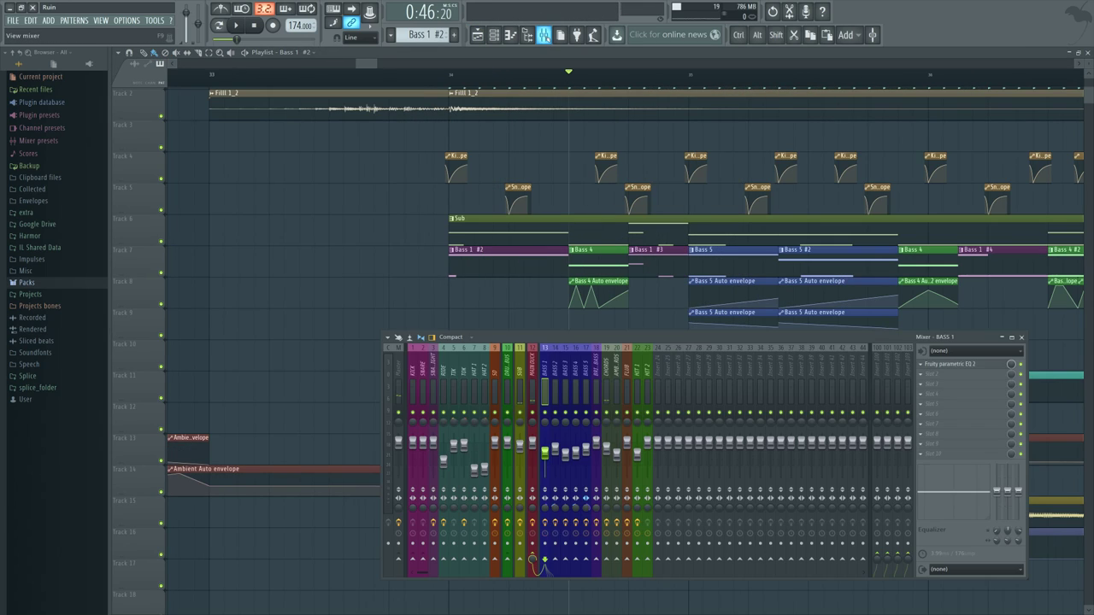
right_click(578, 415)
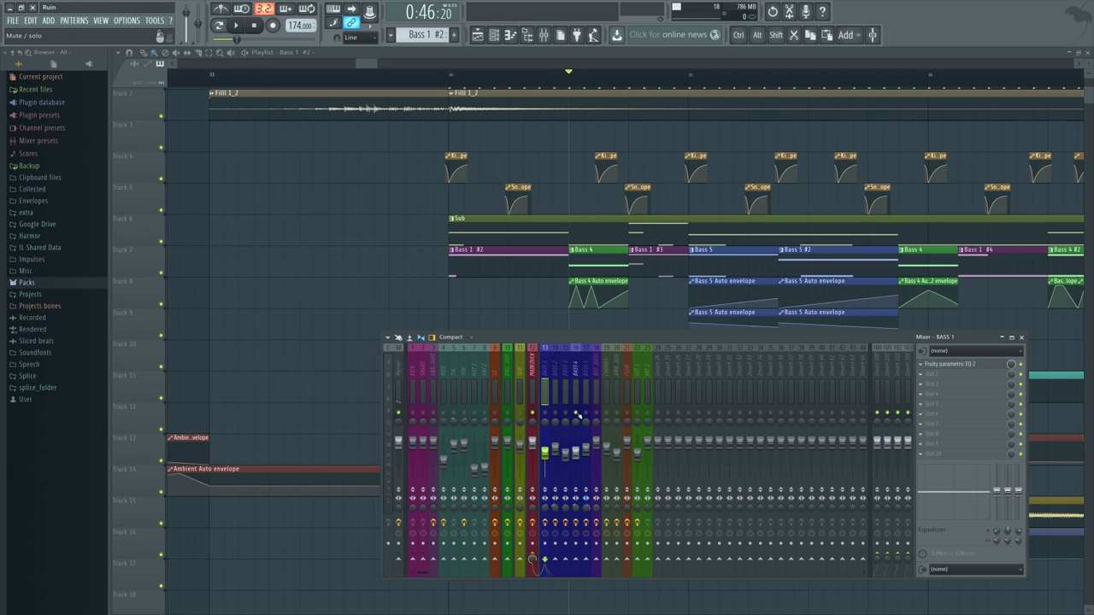
key(space)
key(space)
- Open the Bass 4 clip in the piano roll and display the Bass 4 channel's Patcher map
click(493, 36)
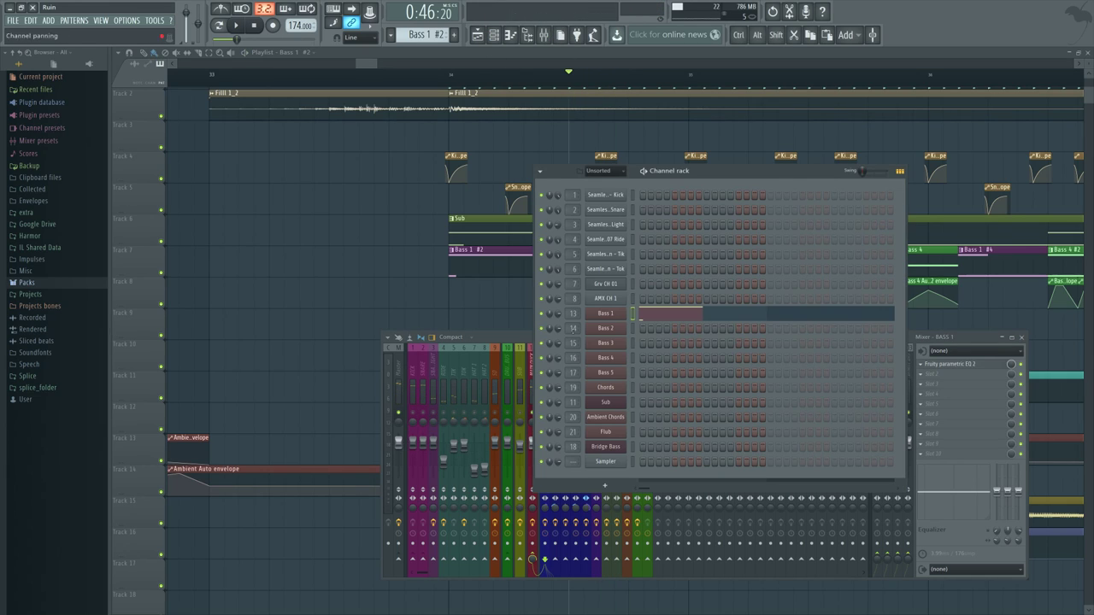
click(524, 307)
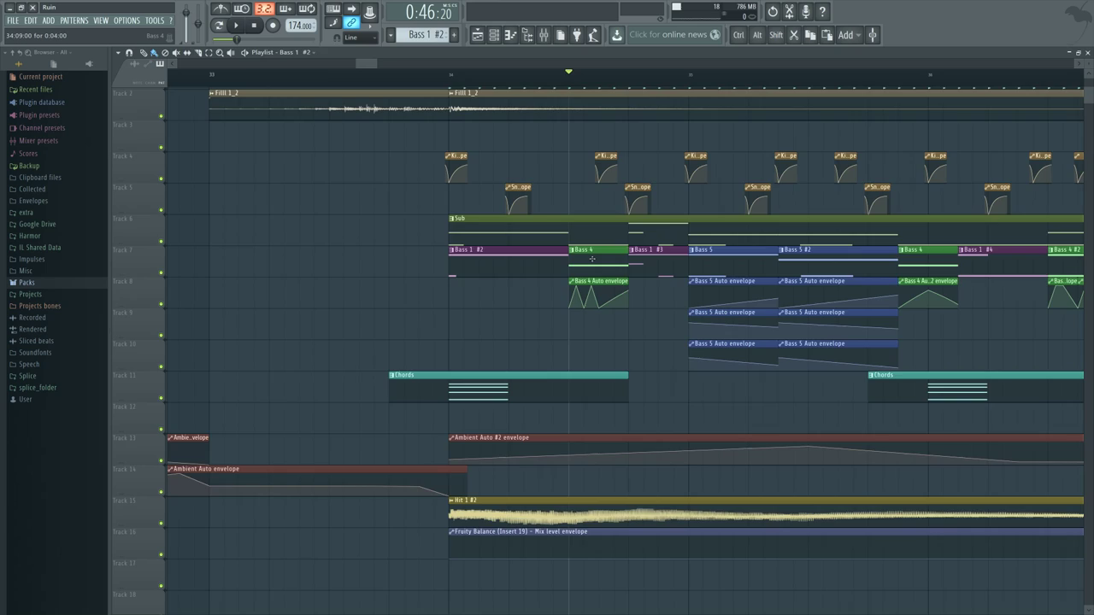
double_click(596, 259)
click(494, 36)
click(609, 357)
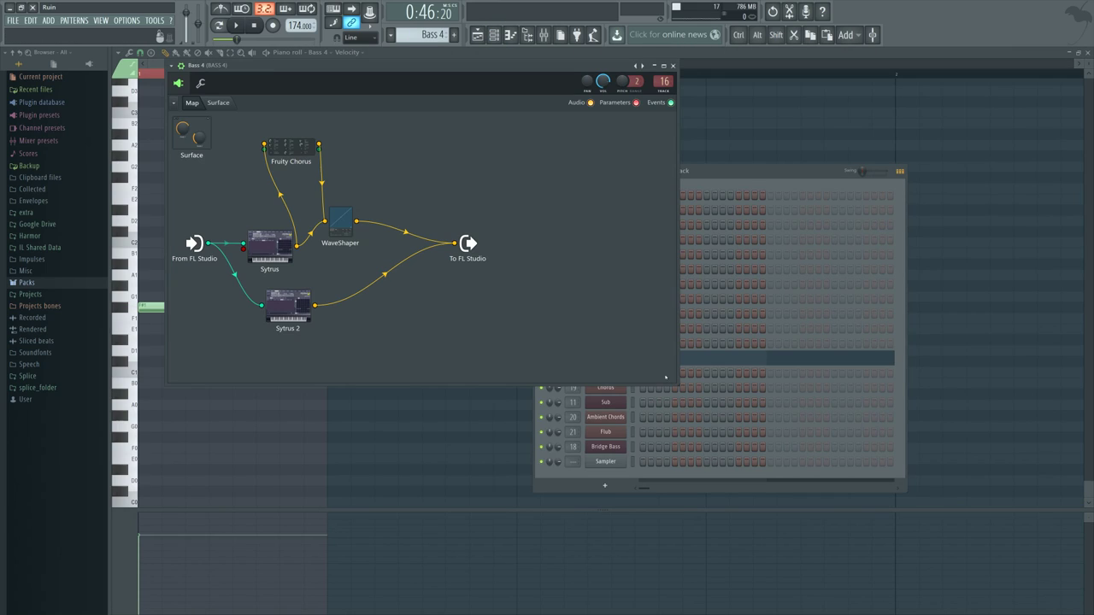
- Narrow the Bass 4 Patcher window and reposition it clear of the pattern's notes
drag(490, 70, 750, 166)
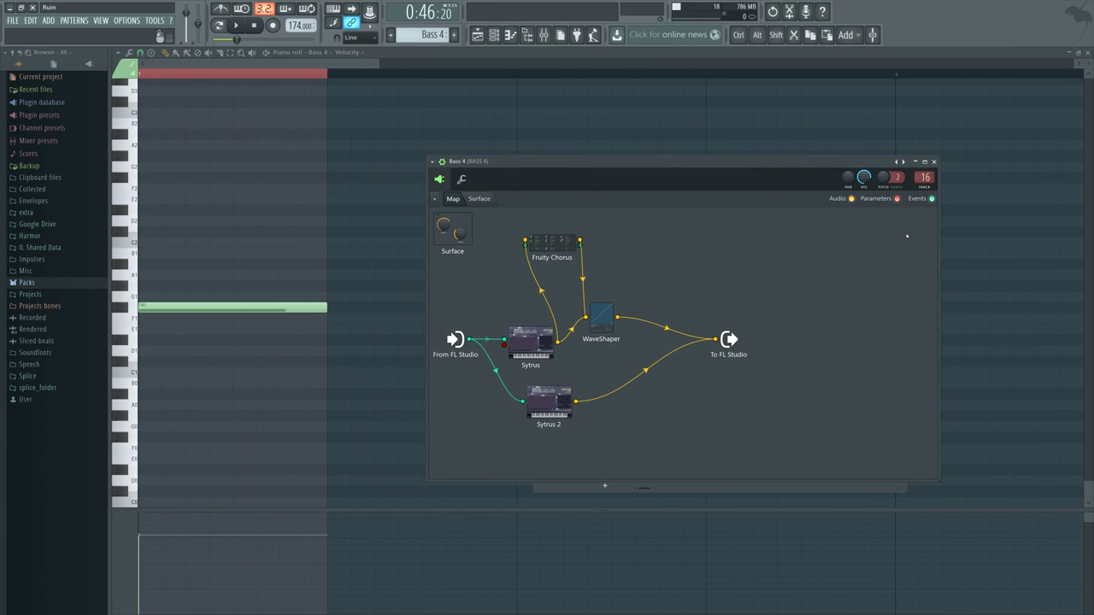
drag(938, 246, 800, 246)
drag(600, 164, 714, 157)
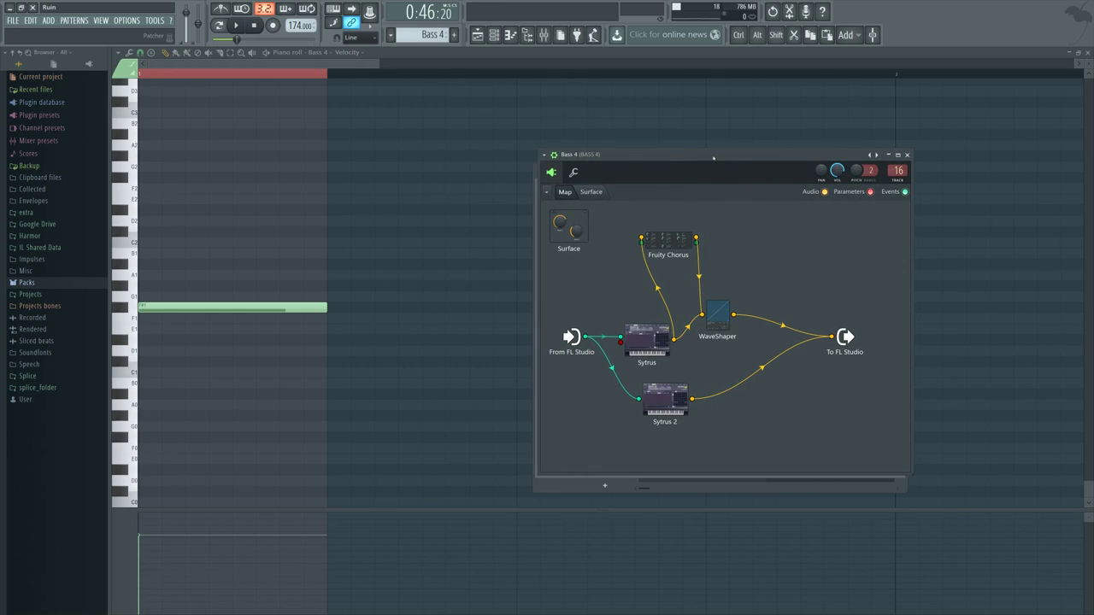
- Open the first Sytrus beside the patch and compare the oscillator waveforms and frequency ratios of operators 2 and 3
double_click(647, 339)
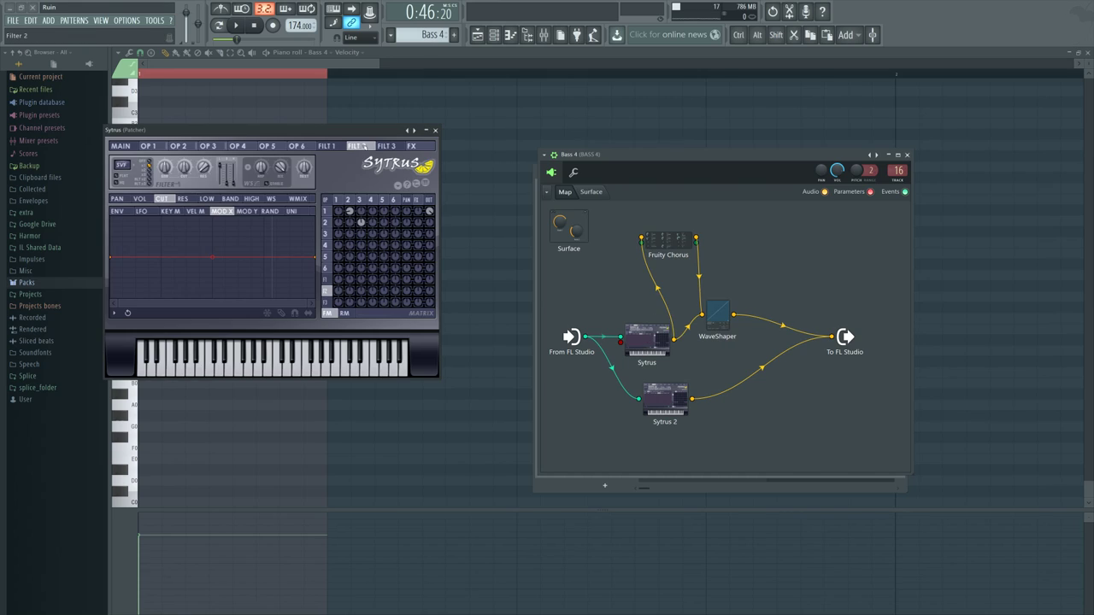
drag(373, 137, 639, 197)
click(616, 257)
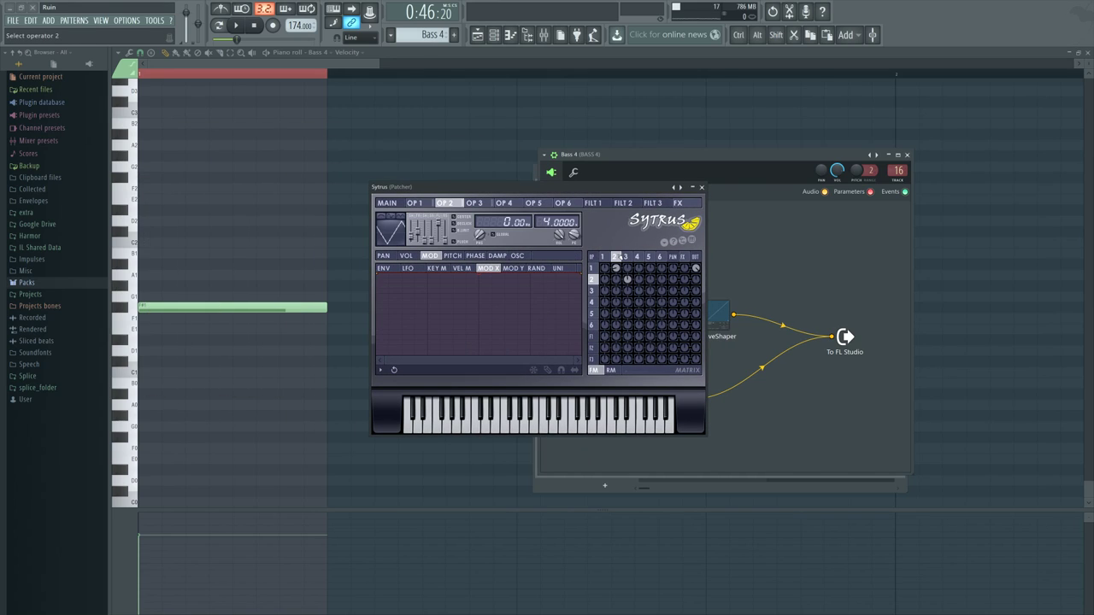
click(517, 256)
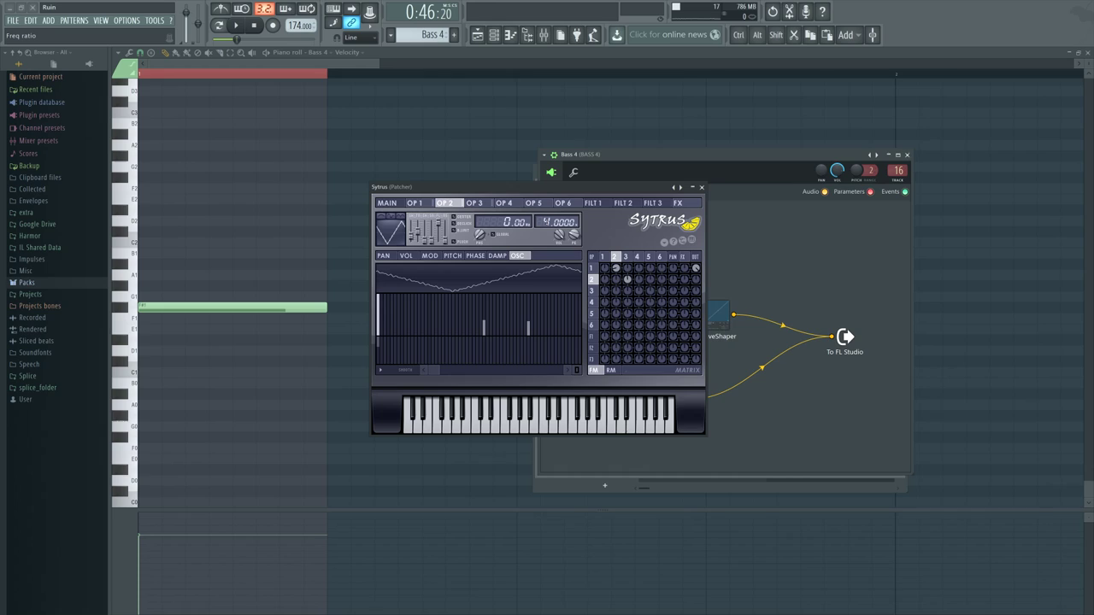
click(625, 257)
click(614, 257)
click(627, 257)
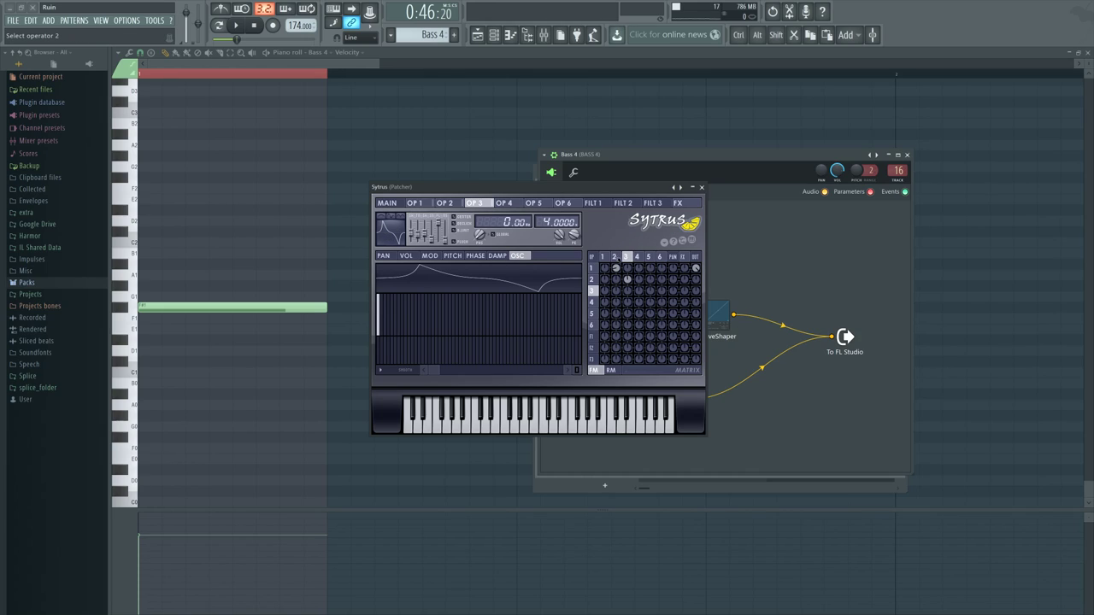
- Examine the modulation X mapping of Sytrus operator 1, then display the synth's main modulation settings
click(605, 257)
click(430, 256)
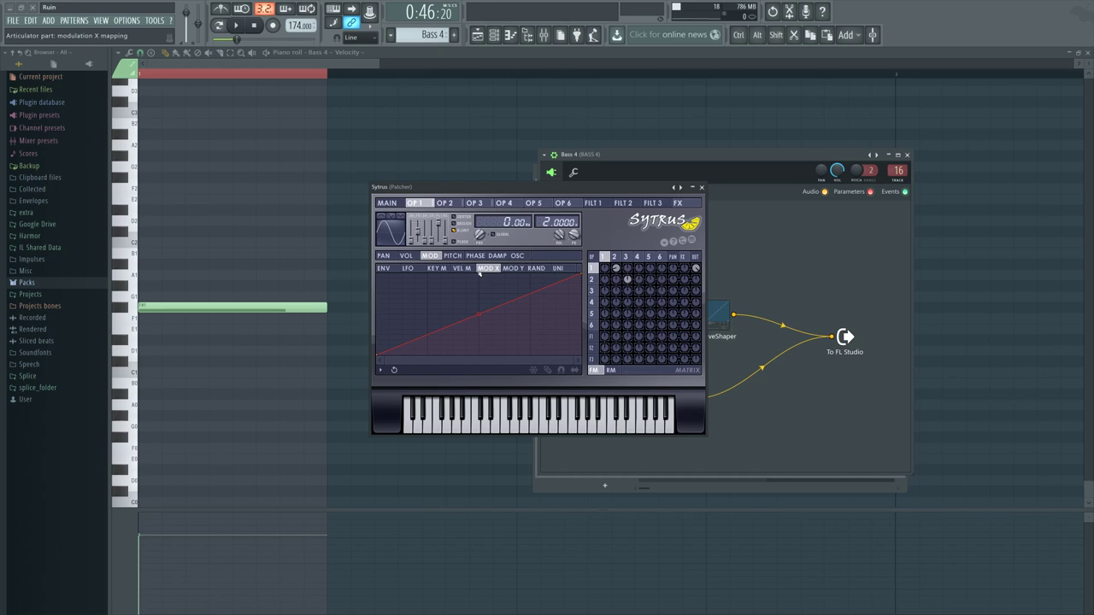
click(387, 203)
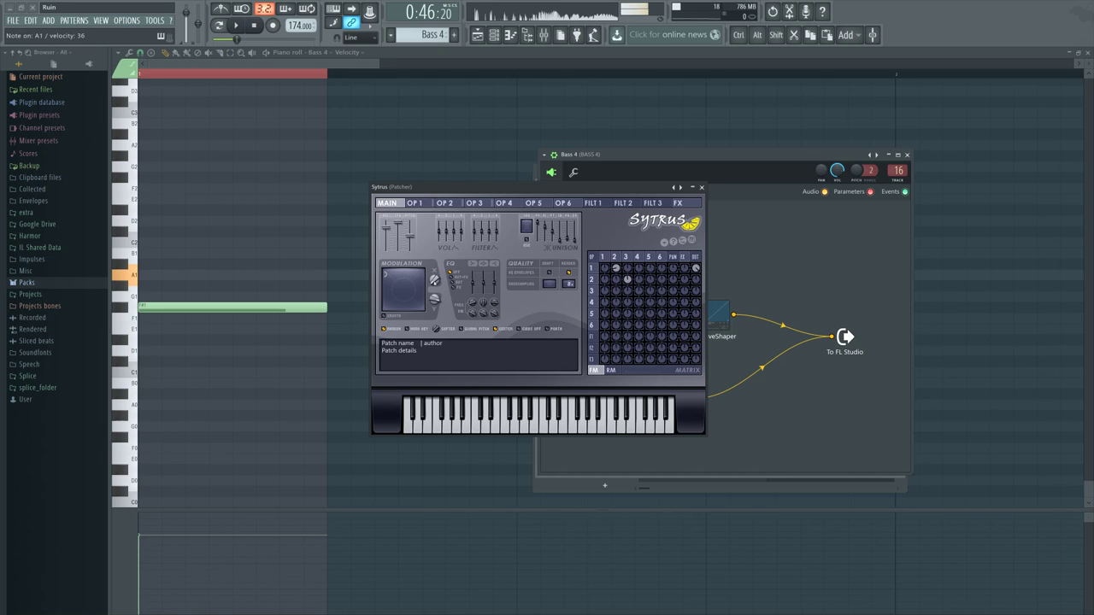
- Sweep the Sytrus modulation X control to audition Bass 4, check the operator modulation envelopes, and close Sytrus
drag(435, 279, 435, 233)
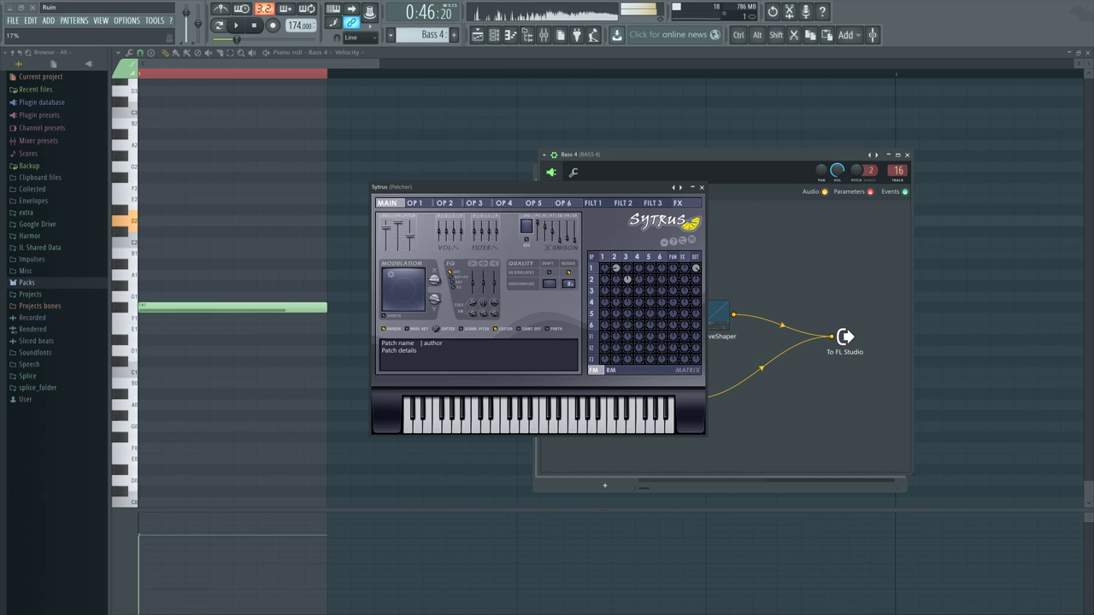
drag(434, 279, 434, 291)
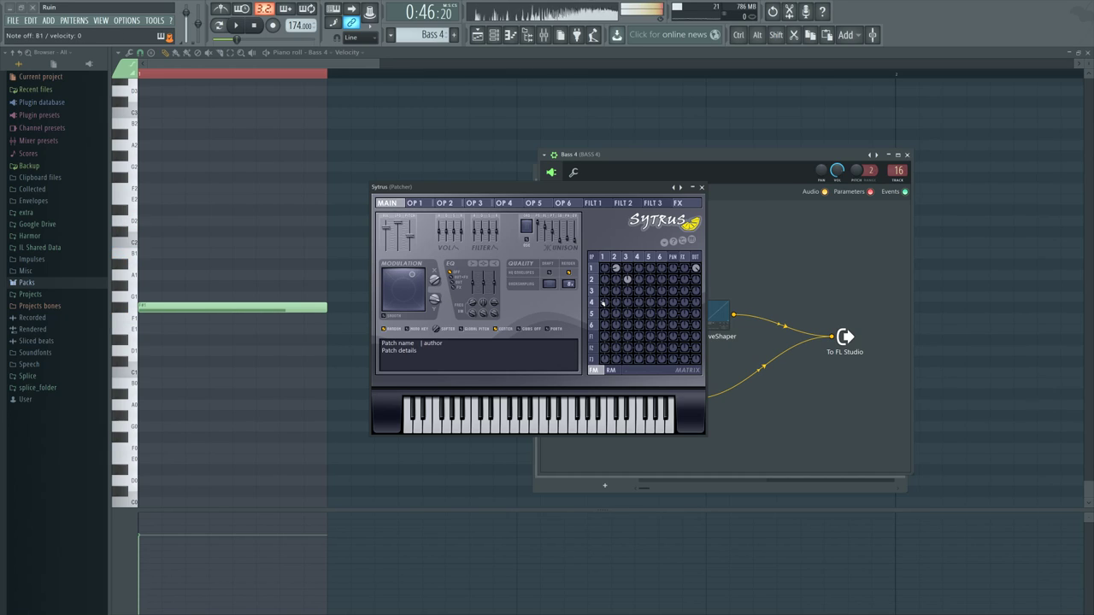
click(616, 256)
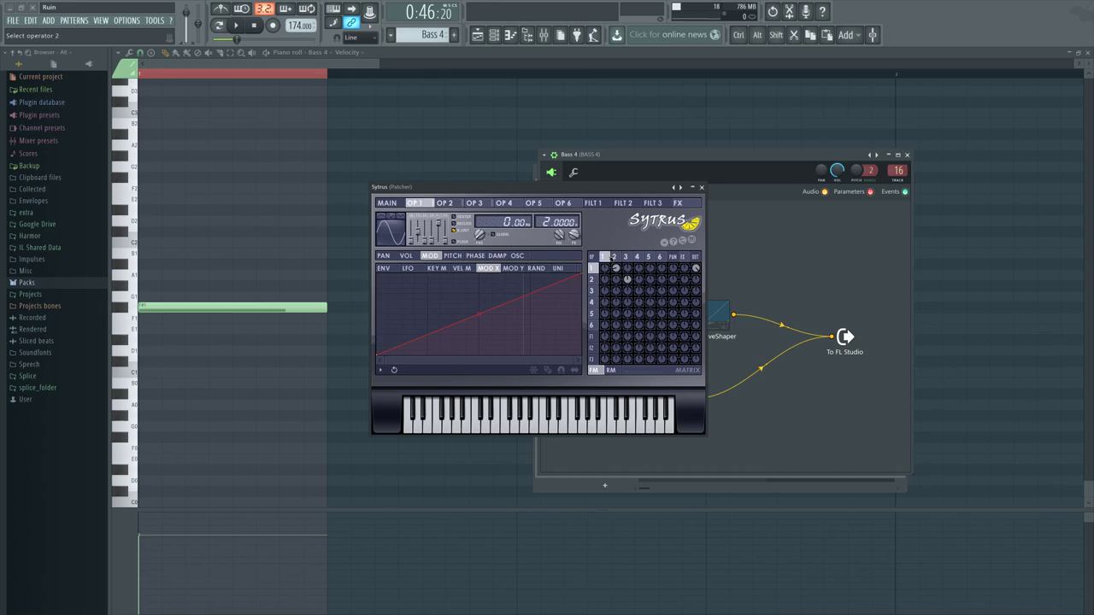
click(702, 186)
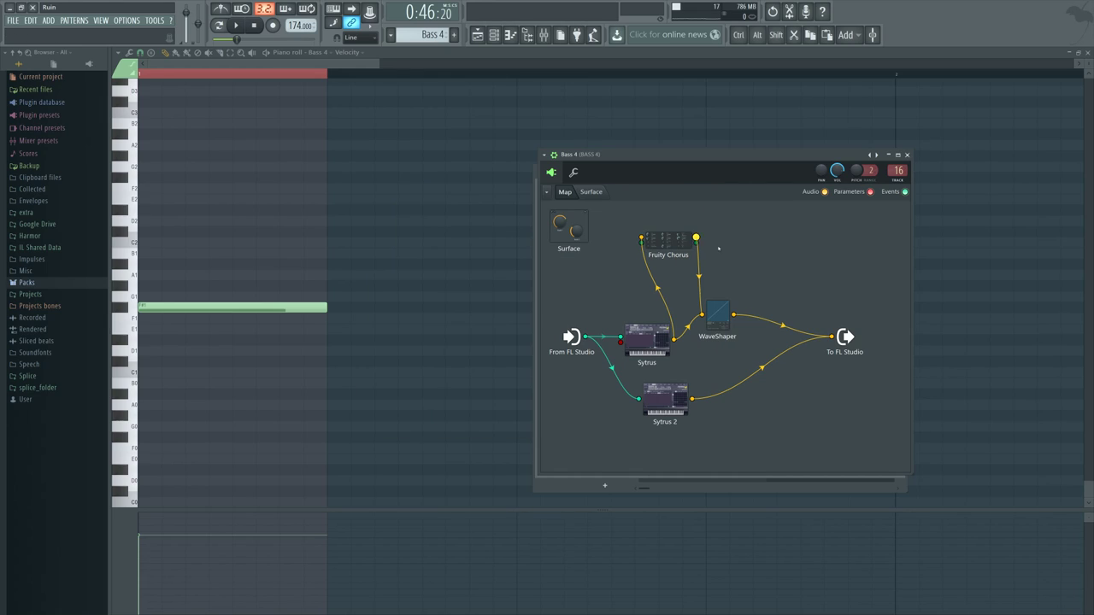
- Review the Fruity Chorus settings in the Bass 4 patch and close the effect
click(670, 242)
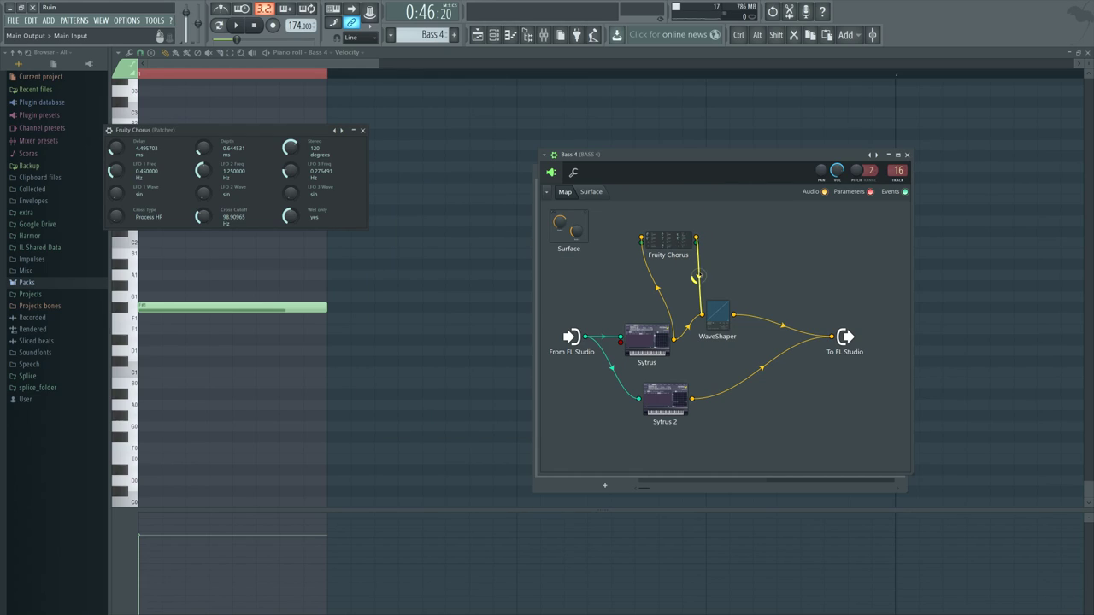
scroll(696, 278, down, 3)
drag(116, 216, 116, 205)
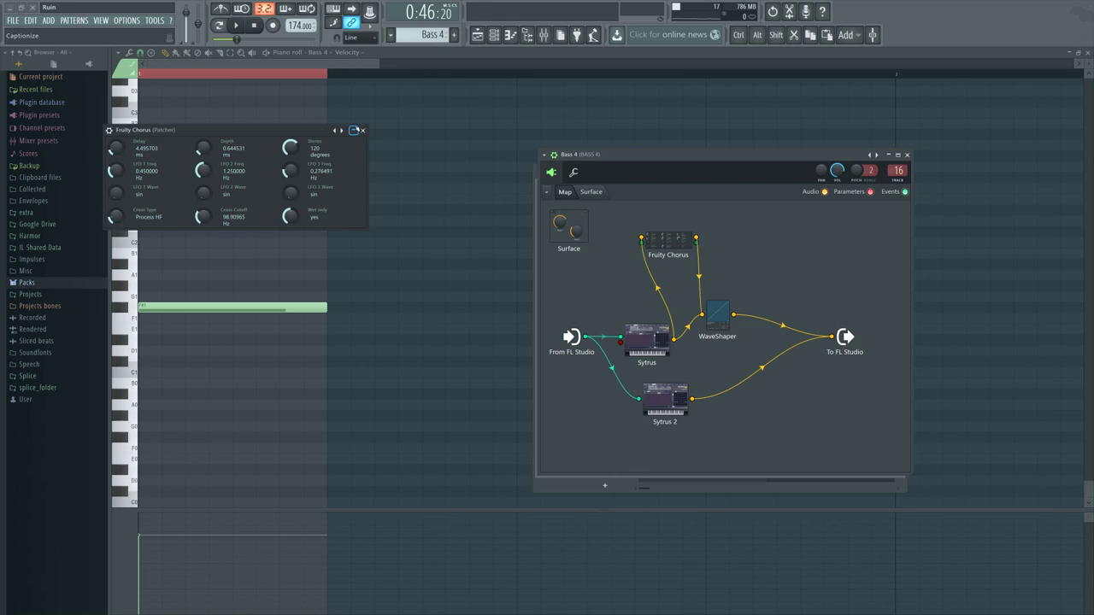
click(363, 130)
- Open the WaveShaper in the Bass 4 patch and enlarge its window to examine the shaping curve
click(723, 315)
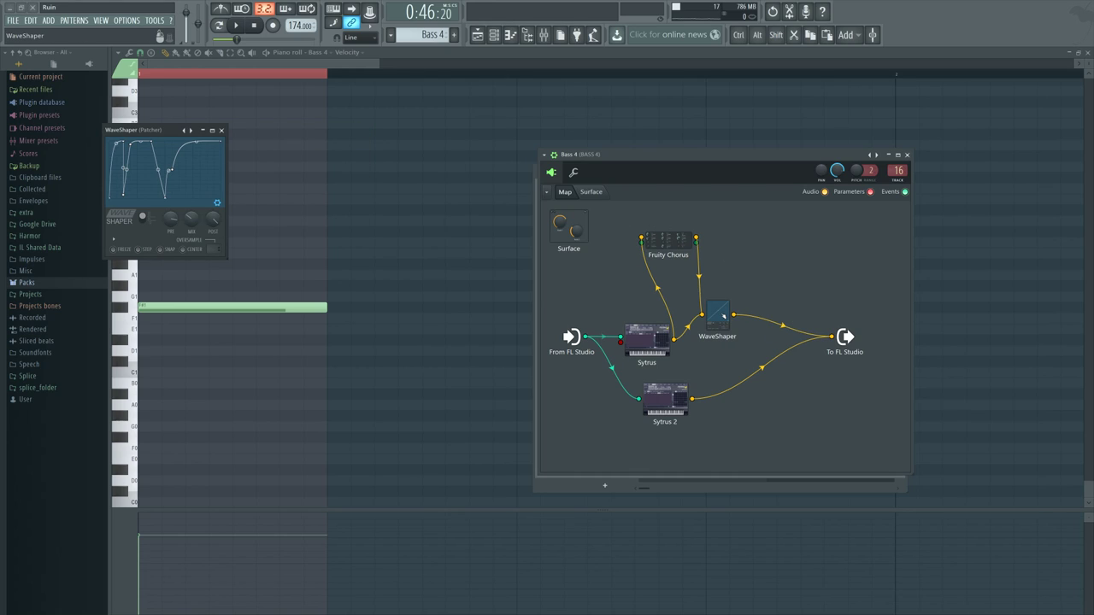
drag(158, 130, 345, 175)
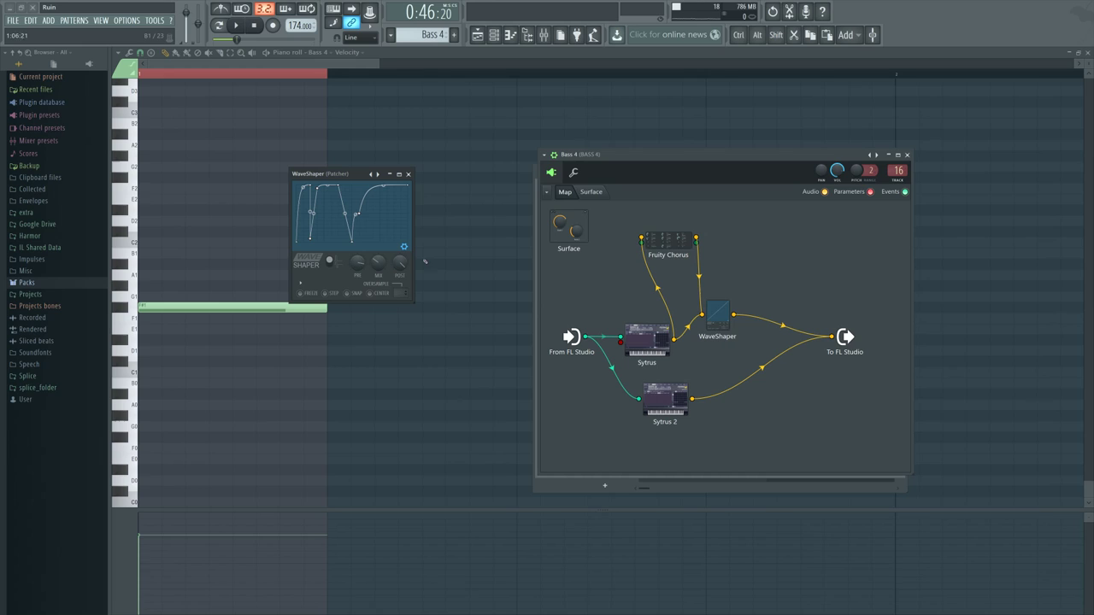
drag(409, 302, 605, 472)
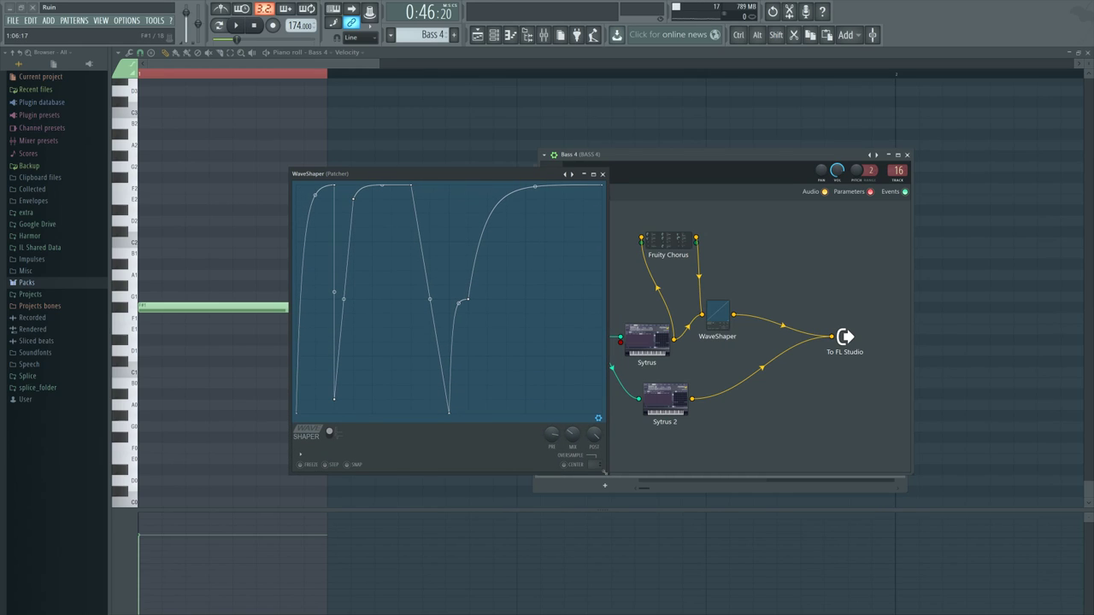
drag(442, 178, 338, 127)
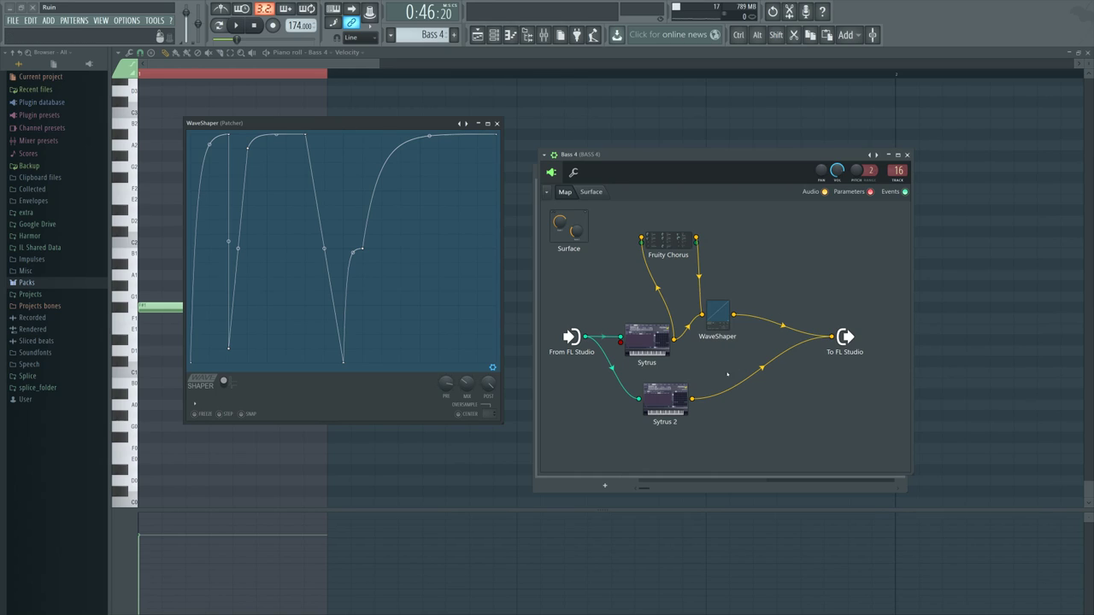
- Check the Sytrus 2 synth in the Bass 4 patch, then close it and the patch window
click(676, 399)
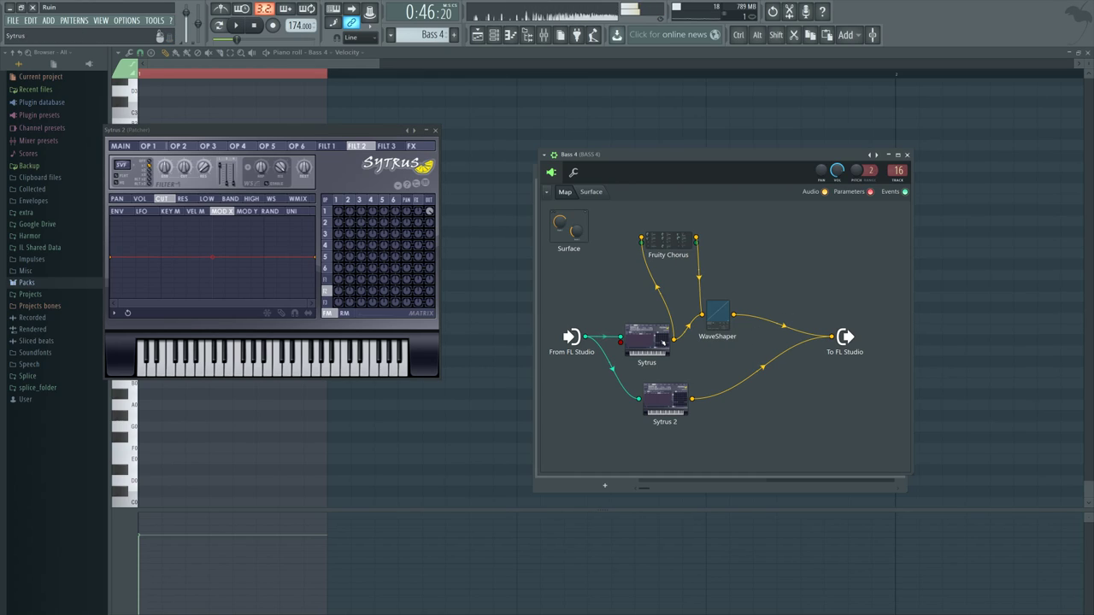
click(436, 129)
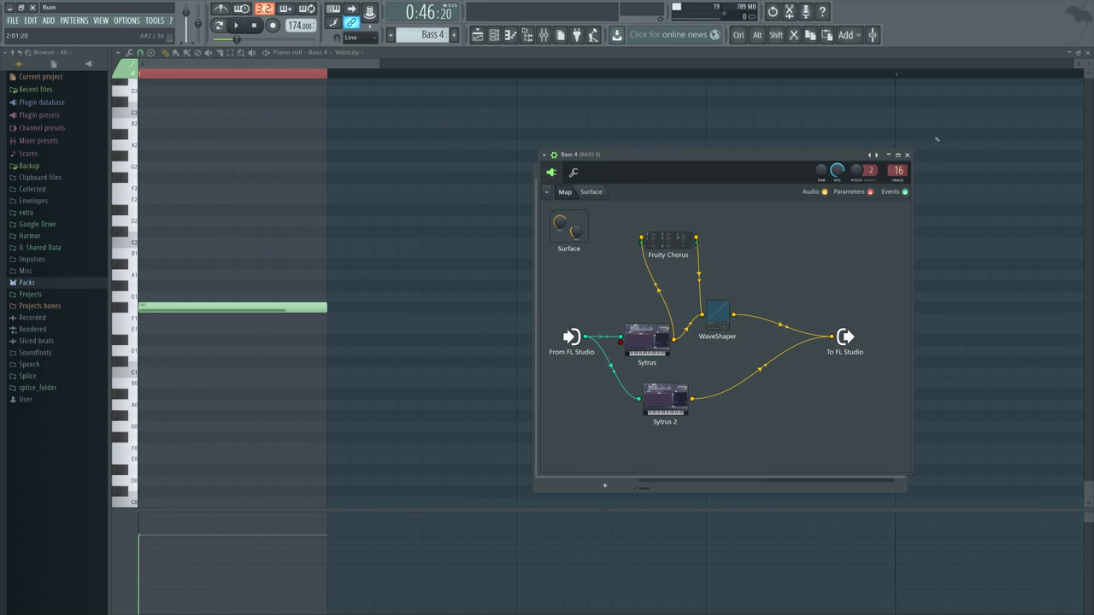
click(908, 156)
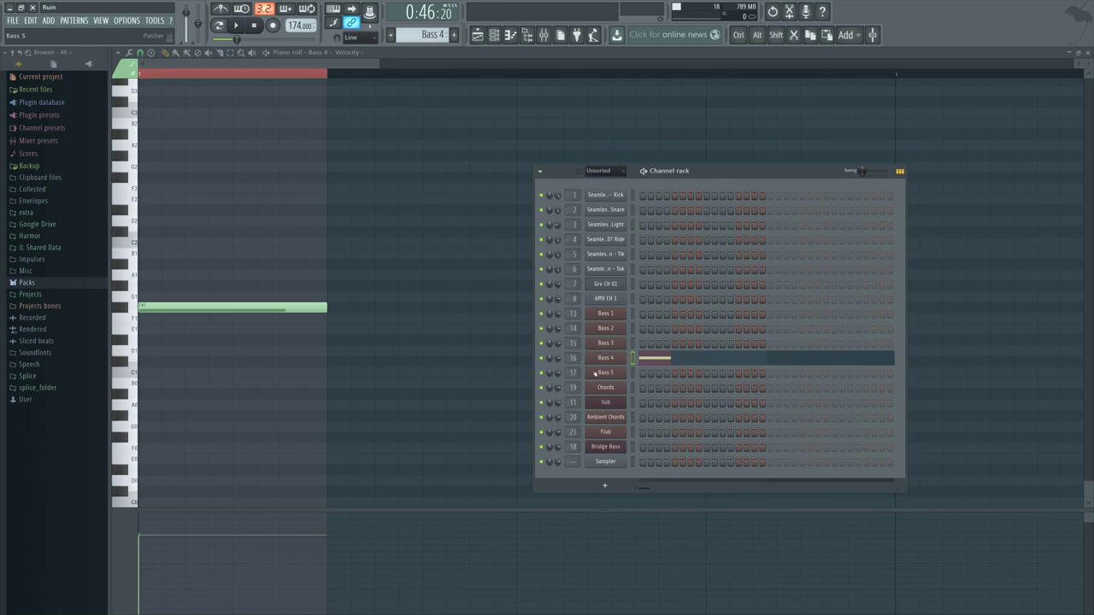
- Inspect the Fruity Parametric EQ 2 and Fruity Chorus on the Bass 4 mixer track, and close the chorus
click(543, 35)
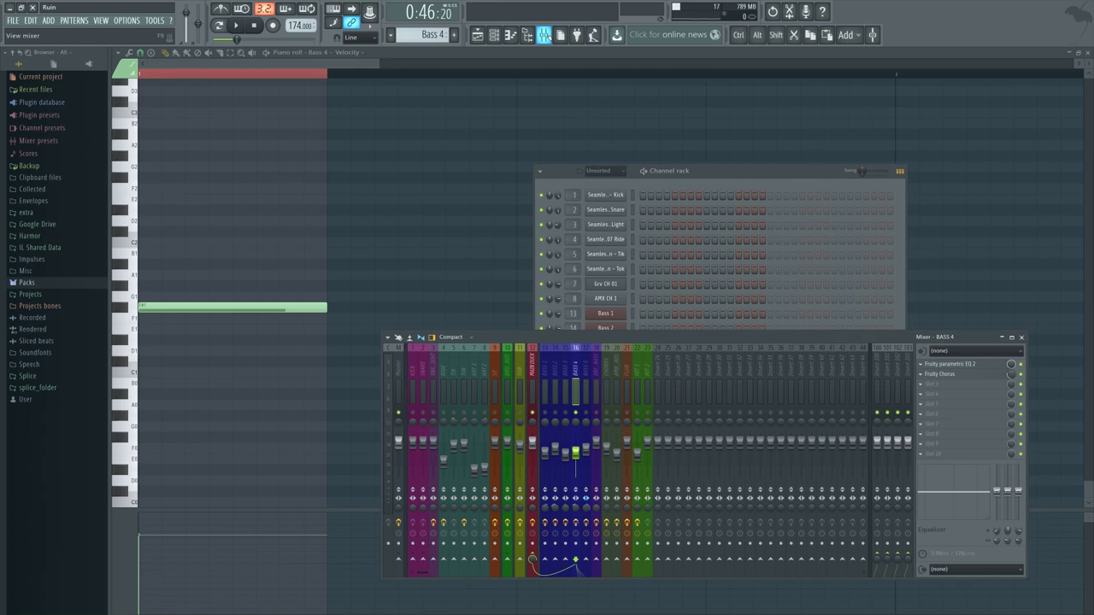
click(968, 366)
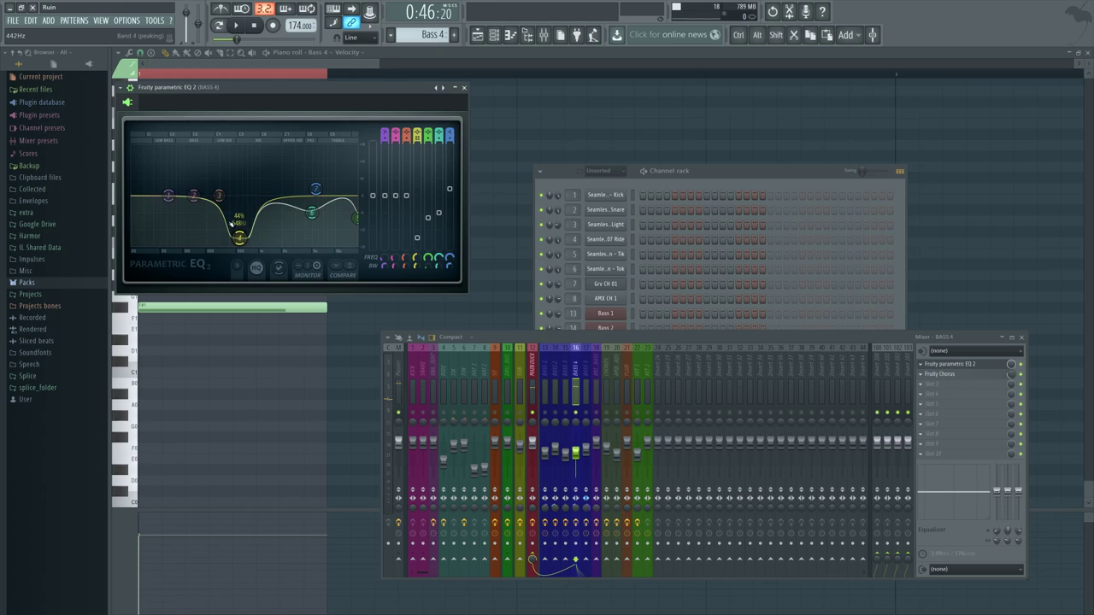
click(1021, 365)
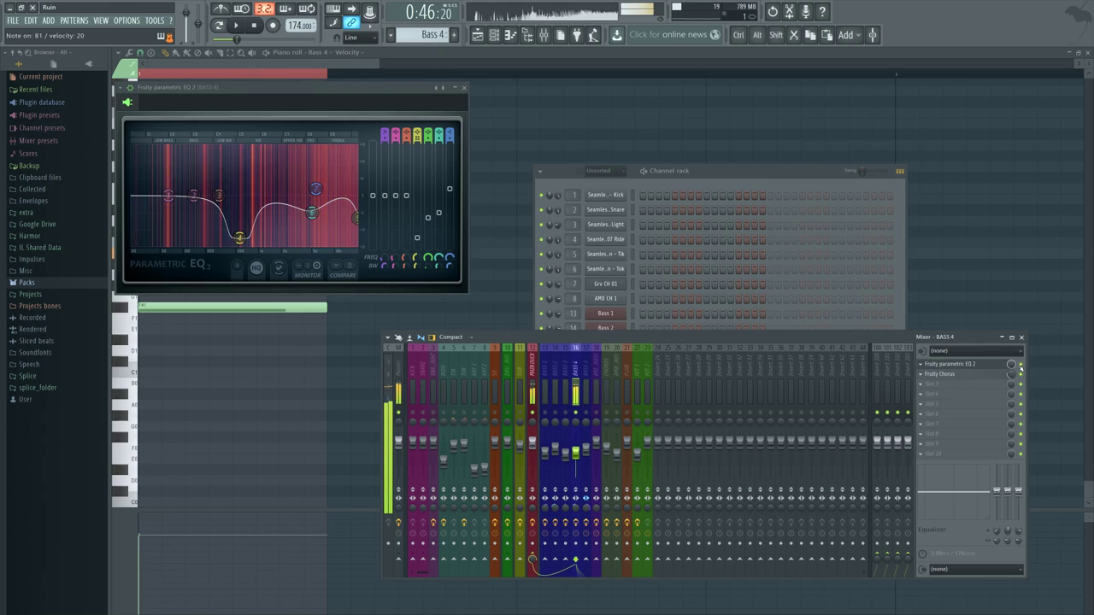
click(941, 381)
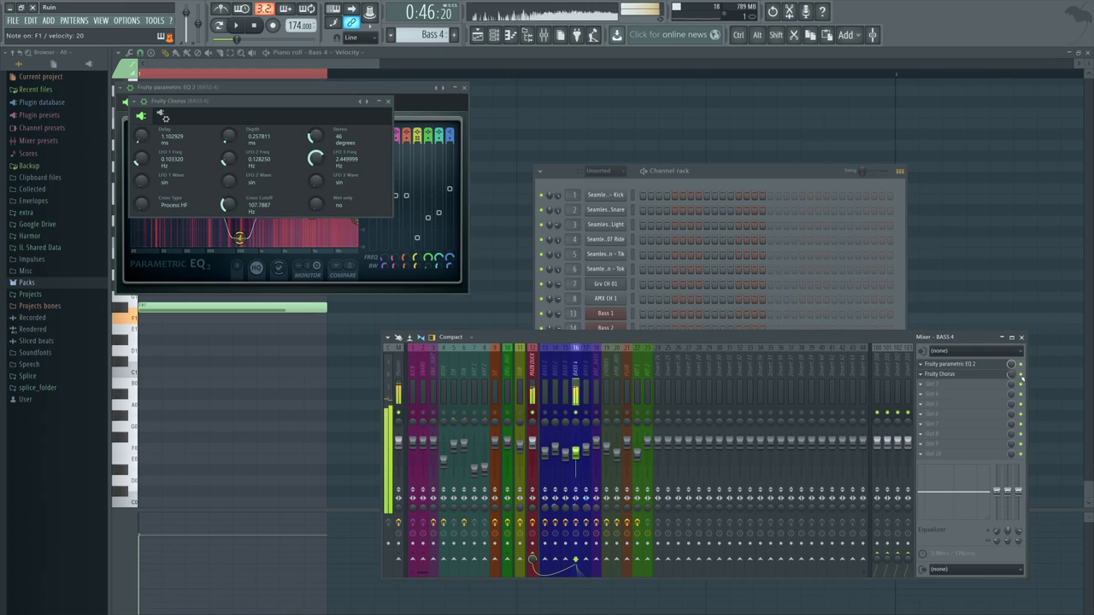
click(388, 101)
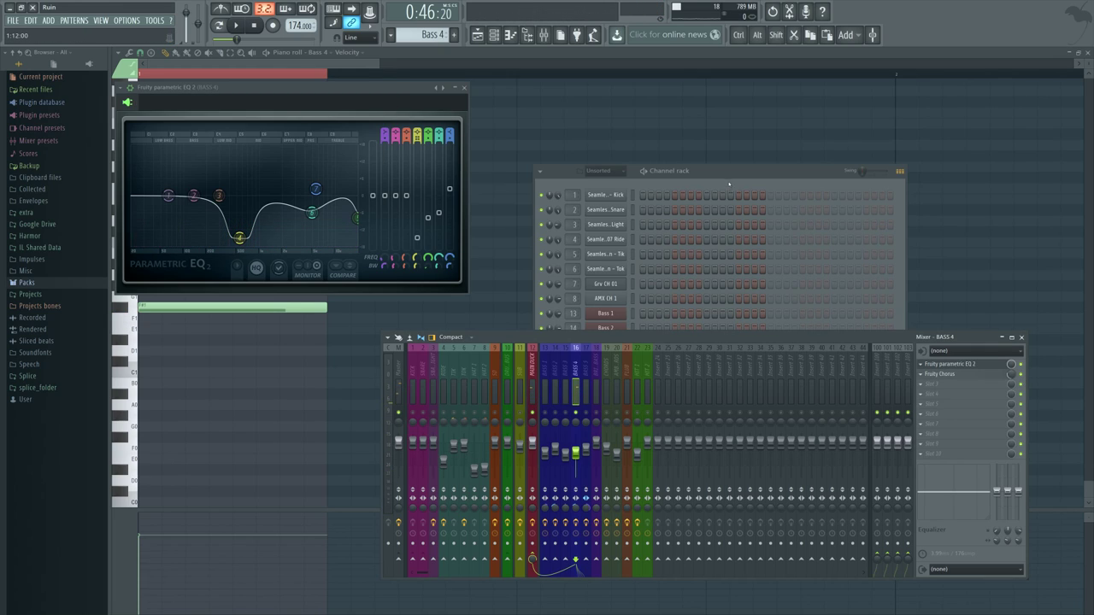
- Reopen the first Sytrus in the Bass 4 patch to check its main page, and return to the playlist
click(730, 183)
click(605, 357)
double_click(638, 342)
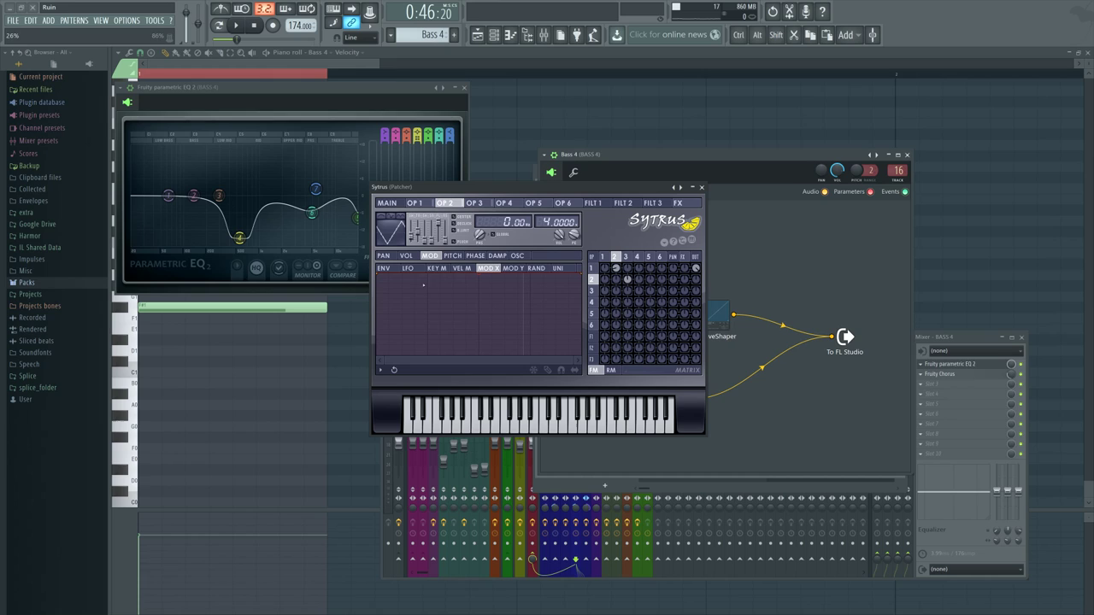
click(393, 205)
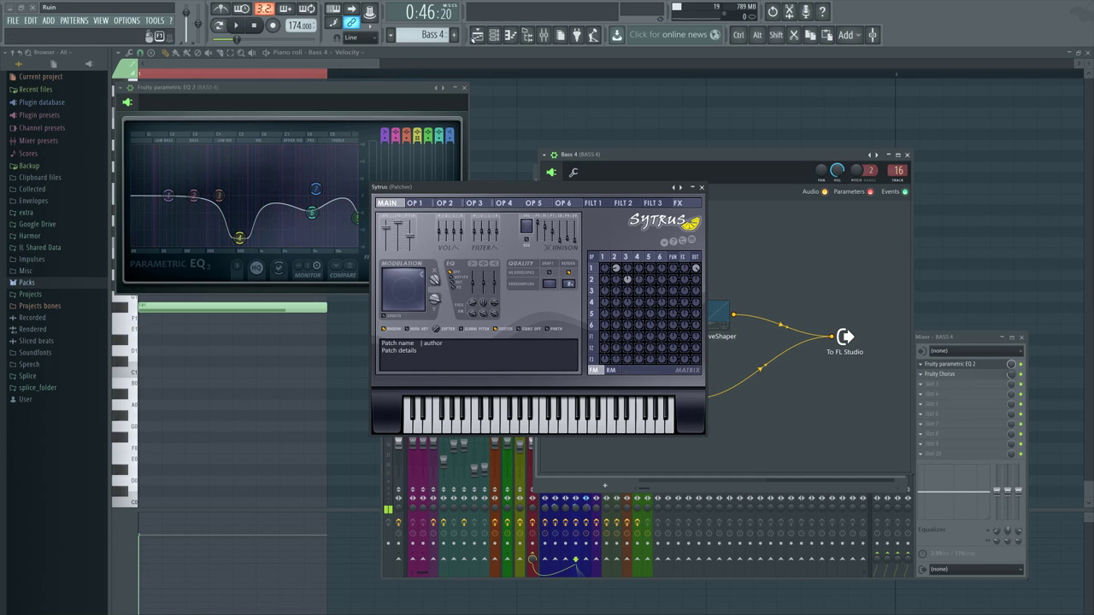
key(F5)
click(701, 187)
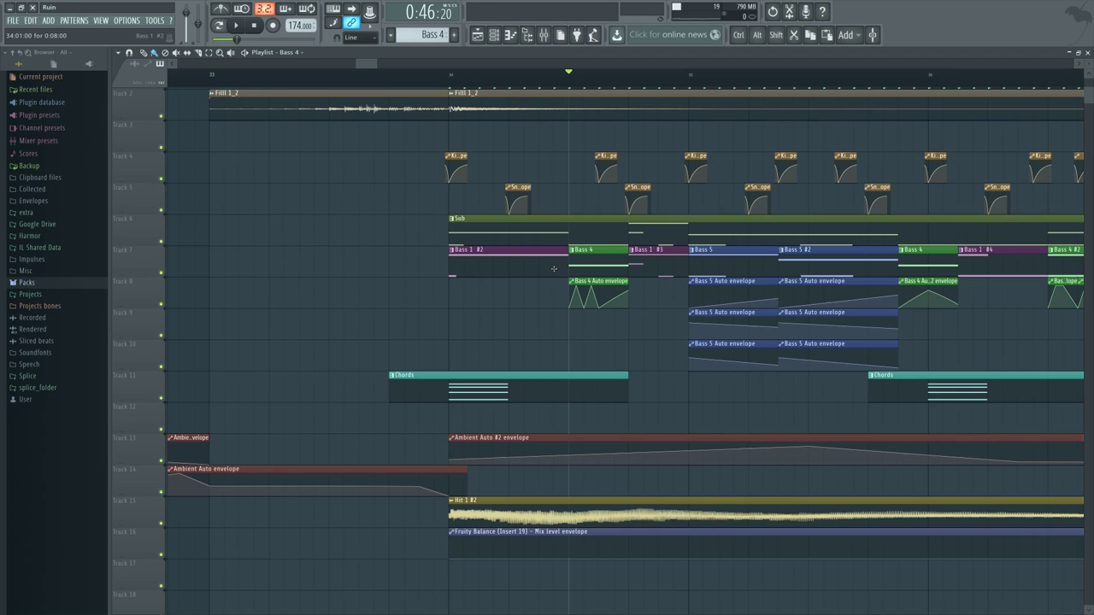
- Play the arrangement from the first Bass 4 clip and review the bass clips and their automation in the playlist
key(space)
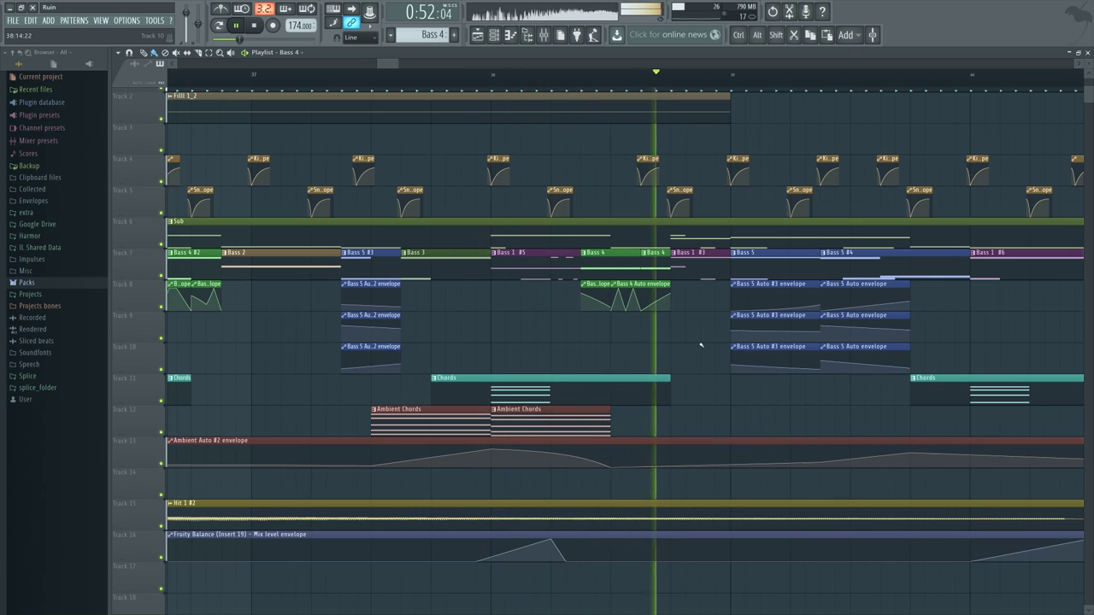
key(space)
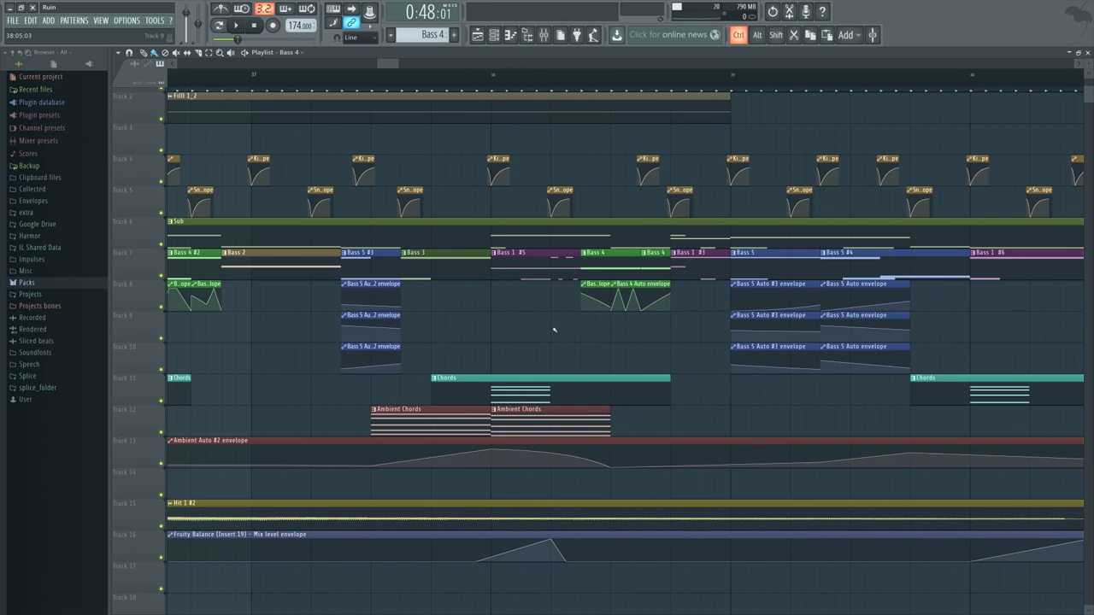
scroll(556, 327, down, 4)
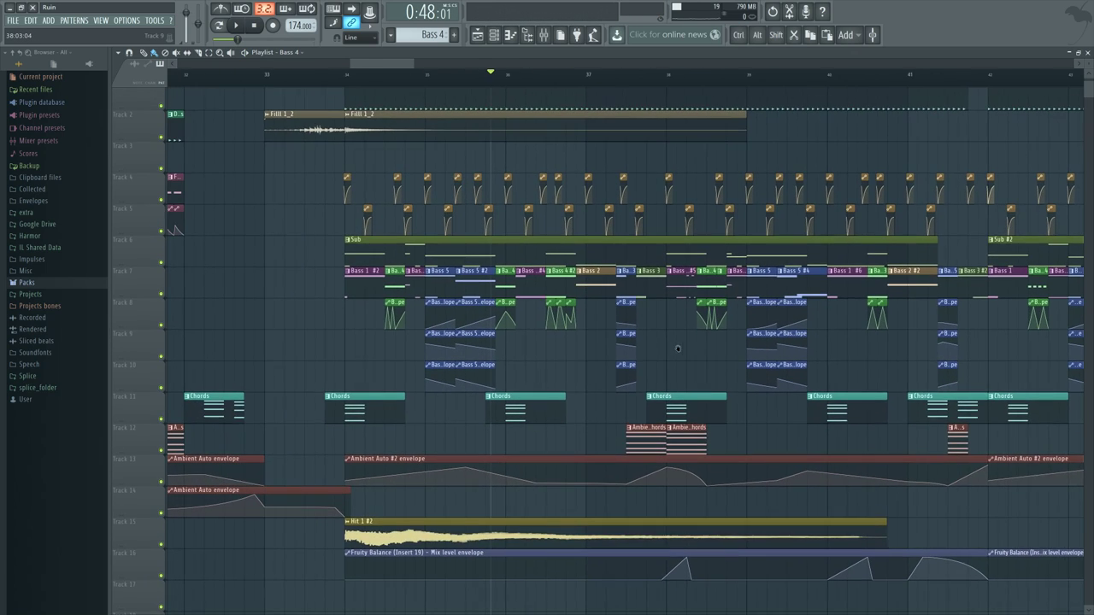
drag(678, 349, 724, 357)
drag(560, 357, 617, 332)
scroll(616, 333, up, 2)
scroll(650, 335, left, 2)
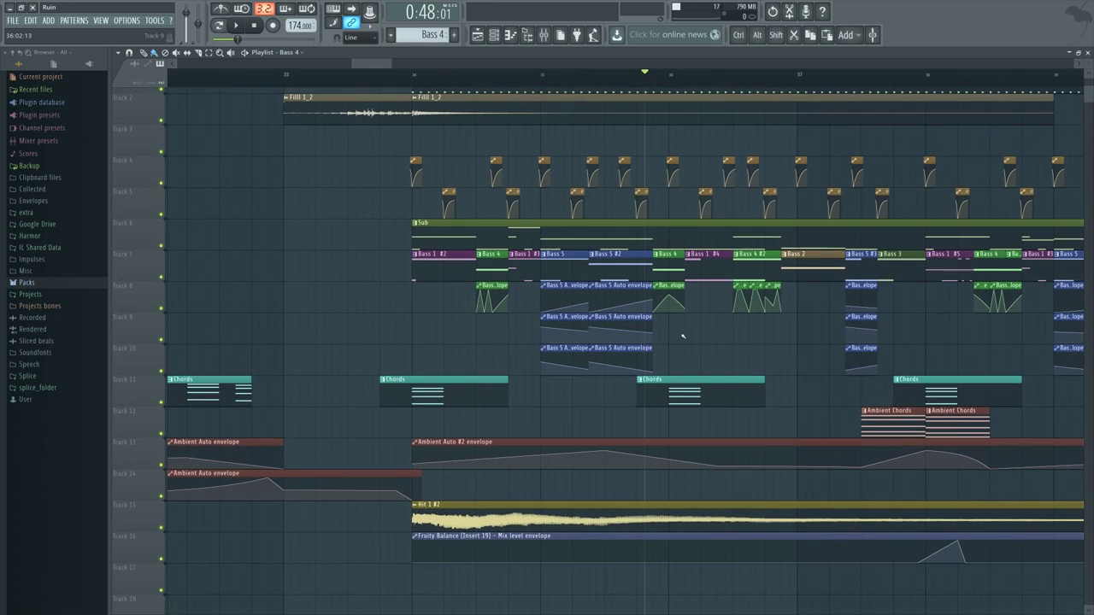
scroll(539, 367, up, 3)
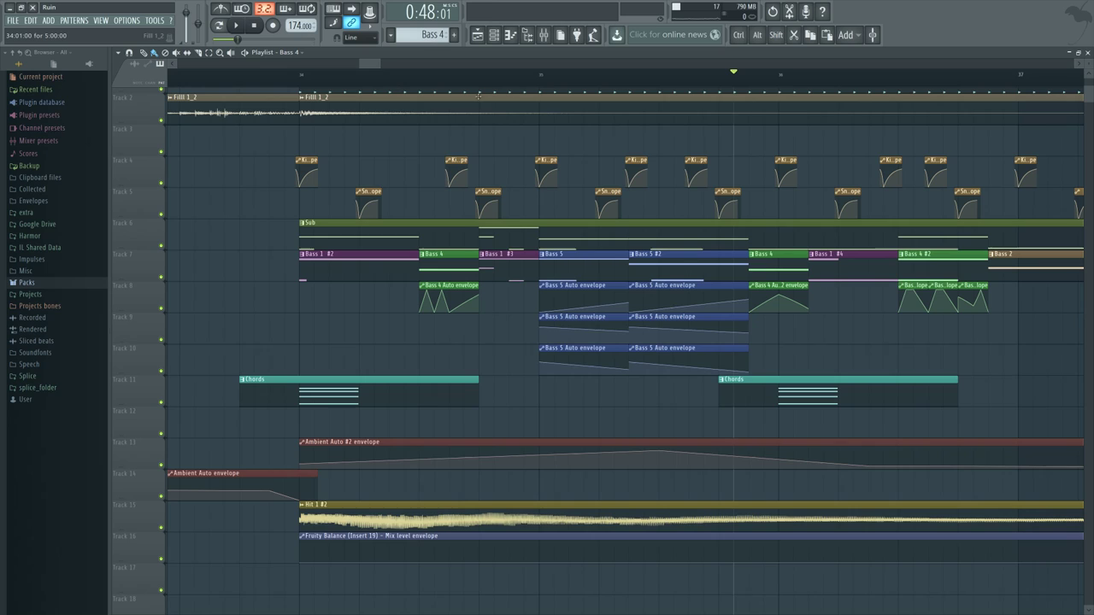
- Place the playhead at the start of the first Bass 5 clip and play that section
click(481, 77)
click(539, 77)
click(544, 36)
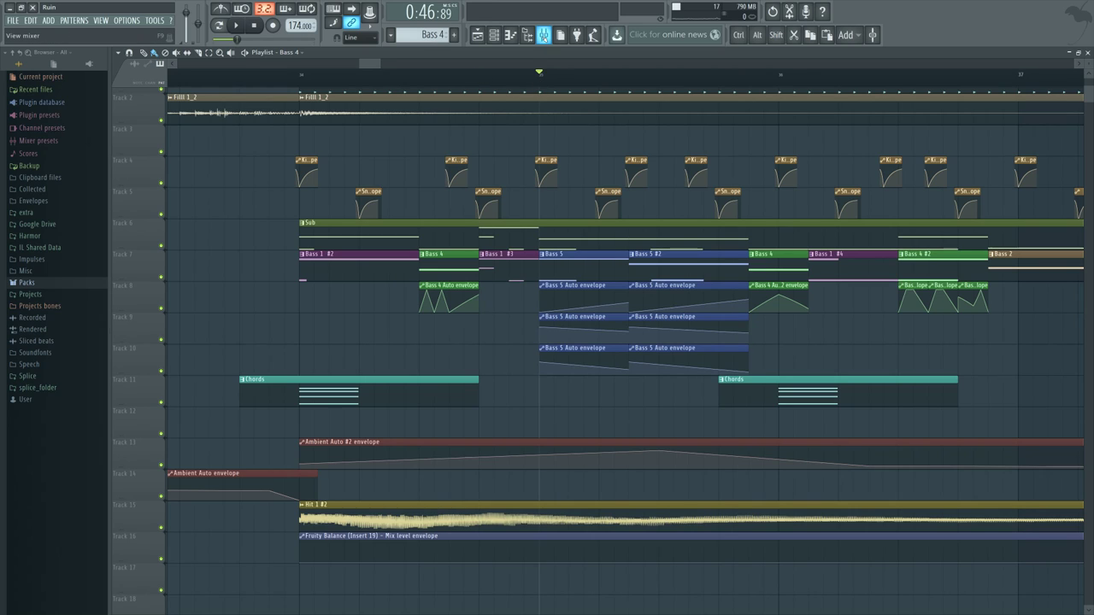
key(F9)
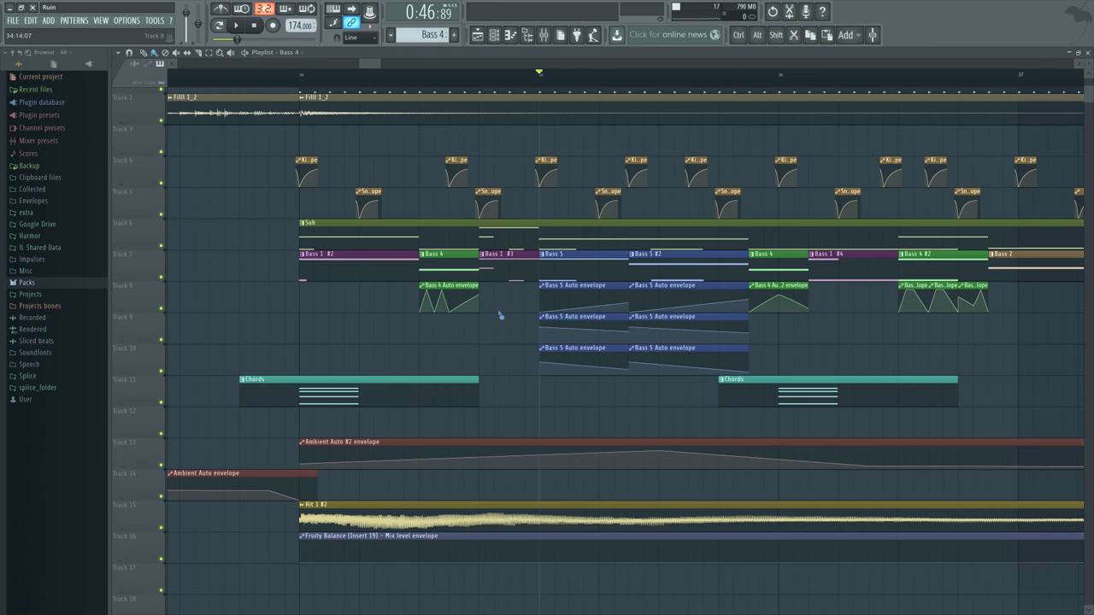
scroll(473, 344, right, 1)
scroll(473, 345, right, 1)
key(space)
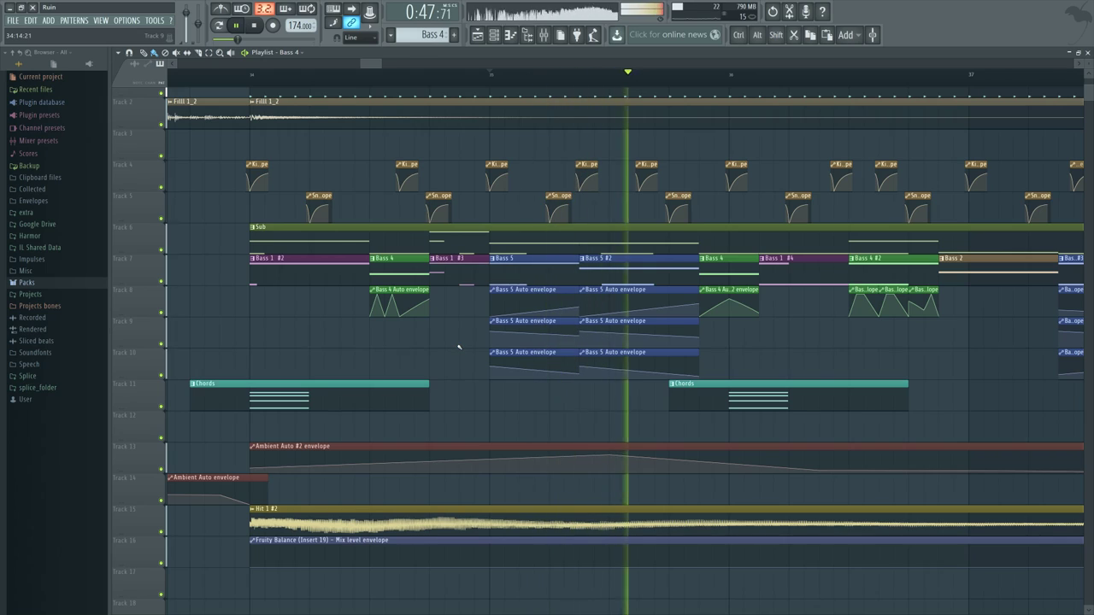
key(space)
- Select the playlist time range spanning the Bass 5 and Bass 5 #2 clips, and bring up the channel rack and mixer
drag(493, 82, 699, 79)
click(496, 34)
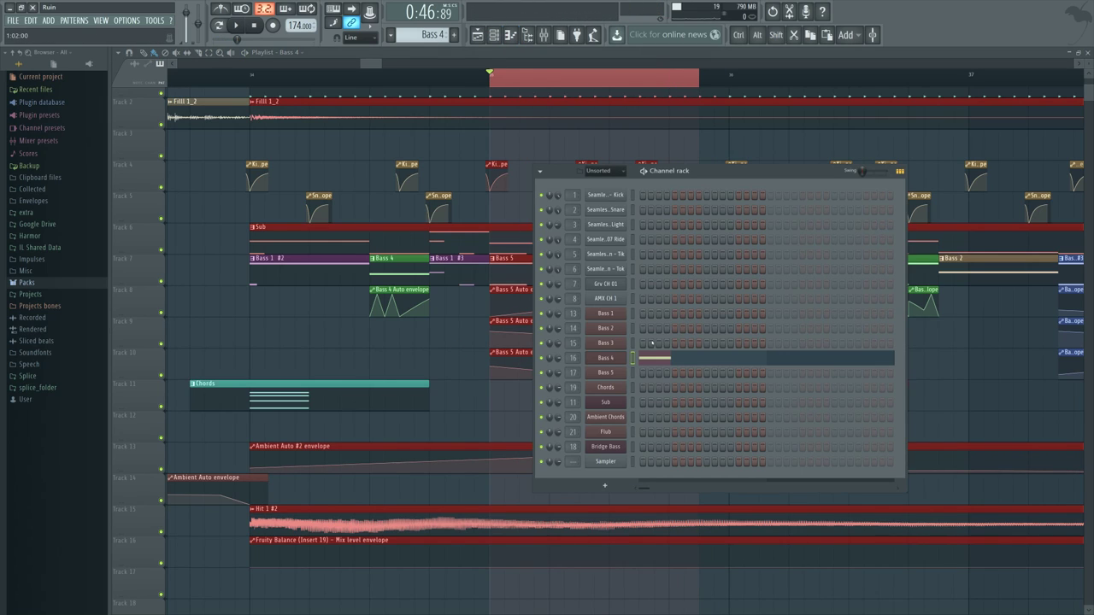
click(544, 34)
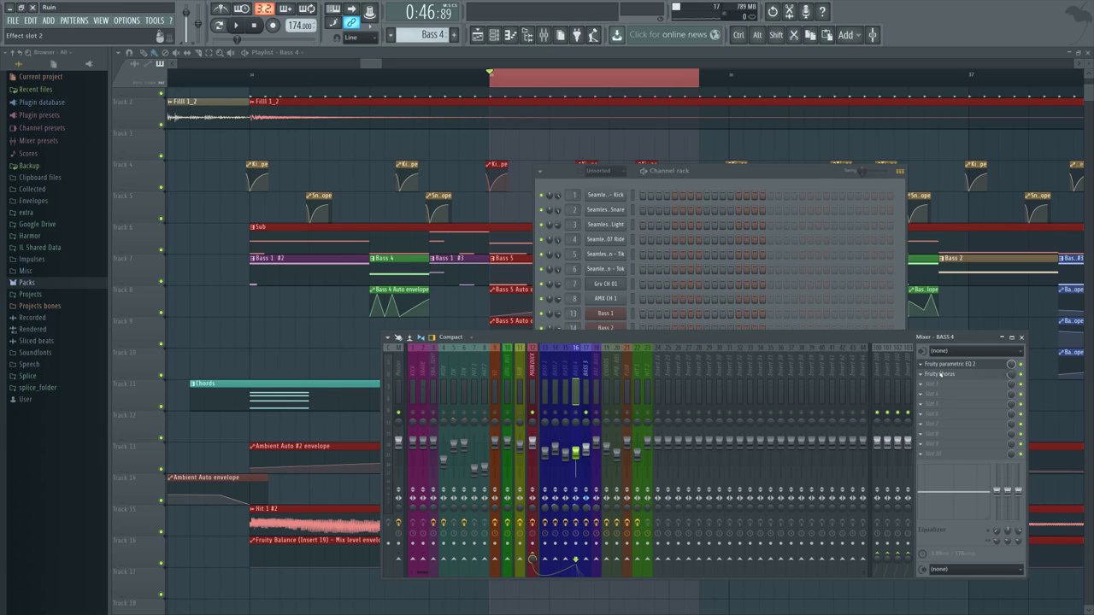
key(space)
key(space)
- Select the Bass 5 mixer track and open both of its Fruity Parametric EQ 2 effects to view their curves
click(585, 372)
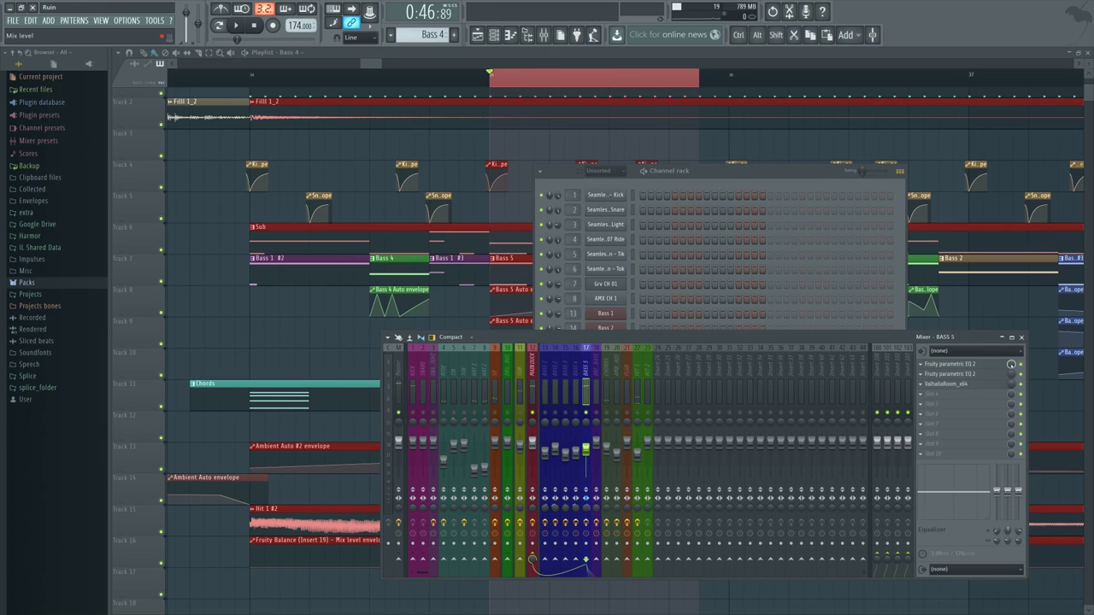
click(966, 364)
click(973, 375)
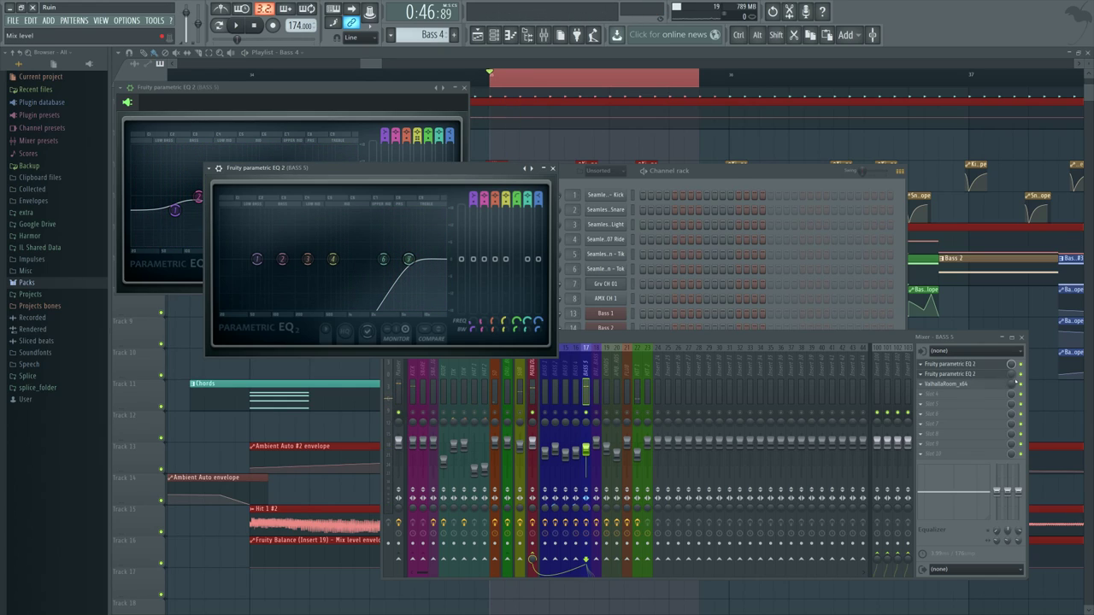
click(983, 375)
click(985, 376)
- Check the ValhallaRoom reverb settings on the Bass 5 mixer track and close the plugin
click(983, 385)
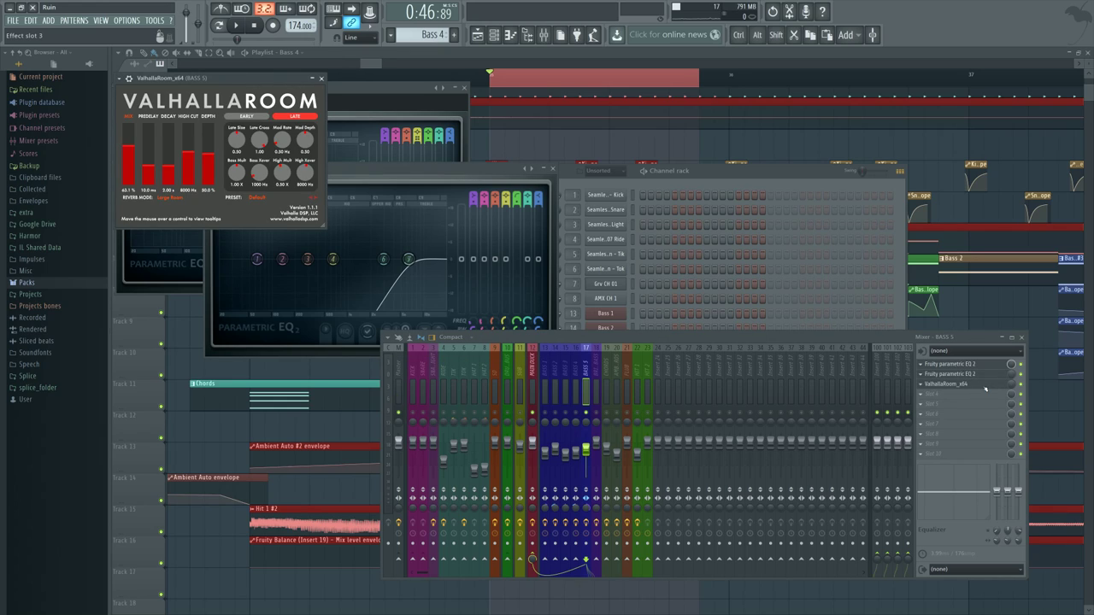
click(983, 385)
click(983, 385)
click(983, 385)
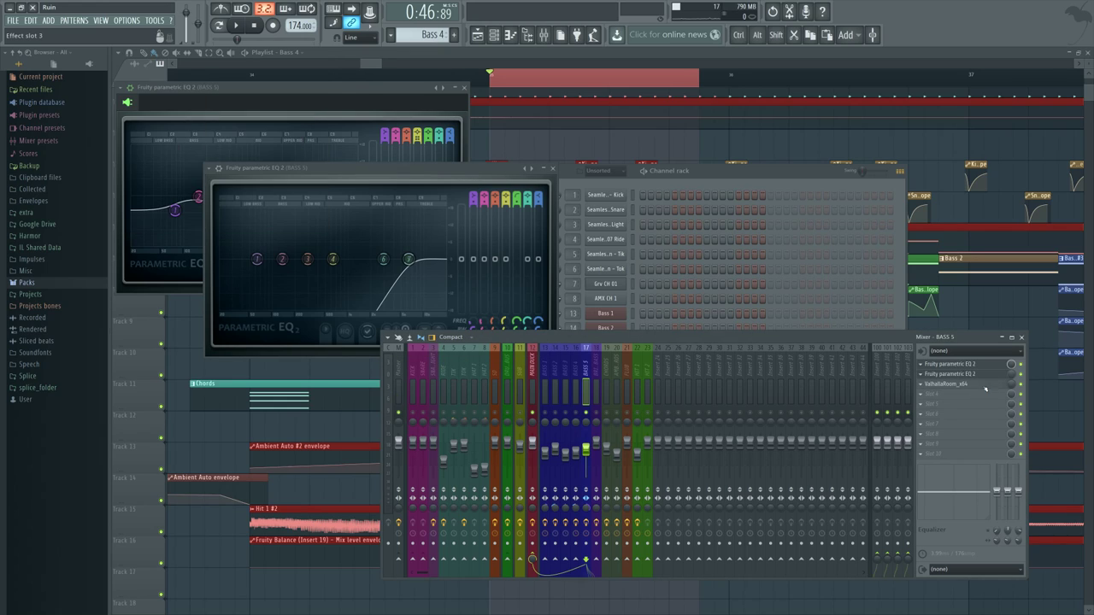
- Bring the first Fruity Parametric EQ 2 of the Bass 5 mixer track forward and play the selected section to watch its spectrum
click(990, 366)
click(990, 366)
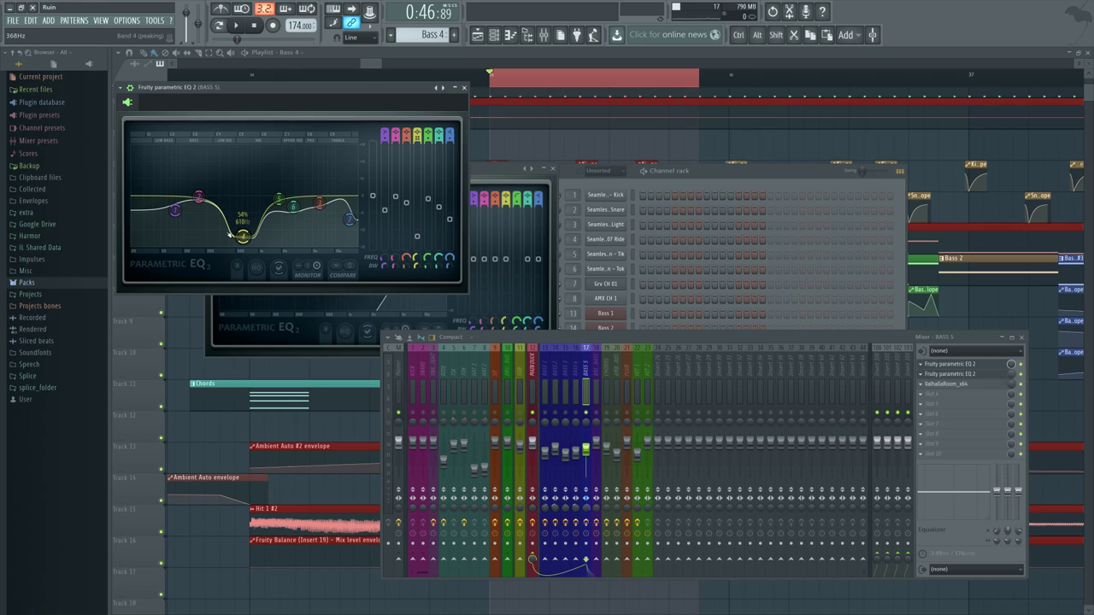
key(space)
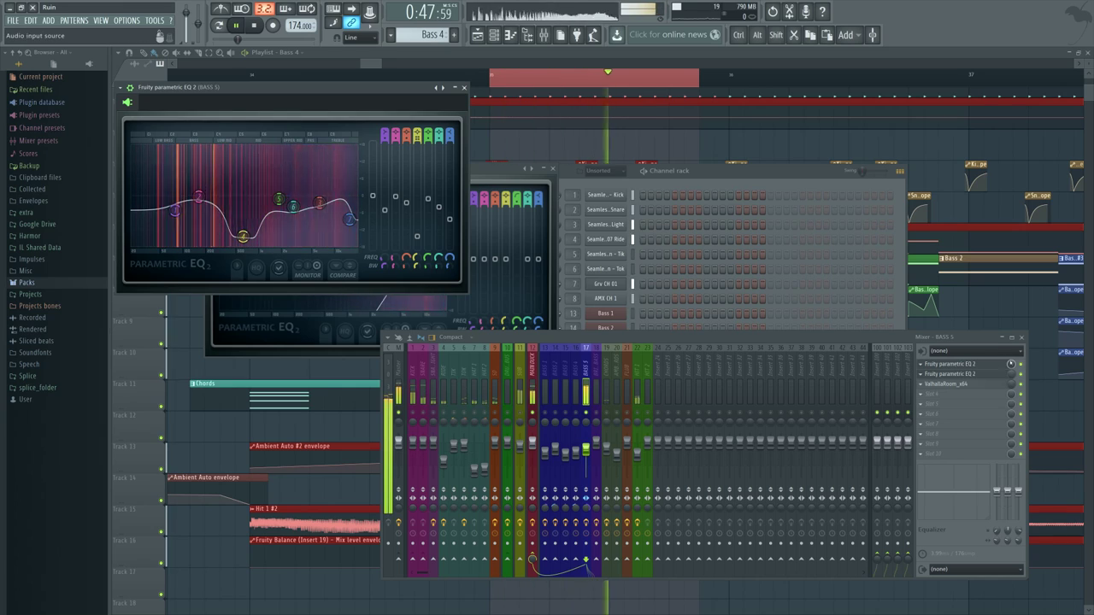
key(space)
key(space)
key(space)
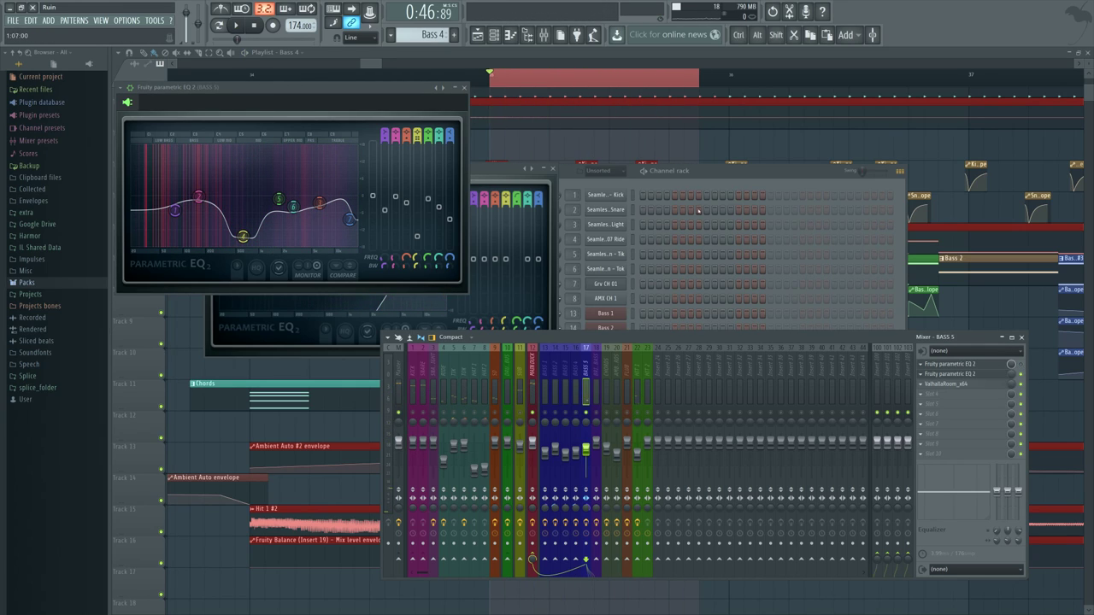
click(746, 173)
click(612, 358)
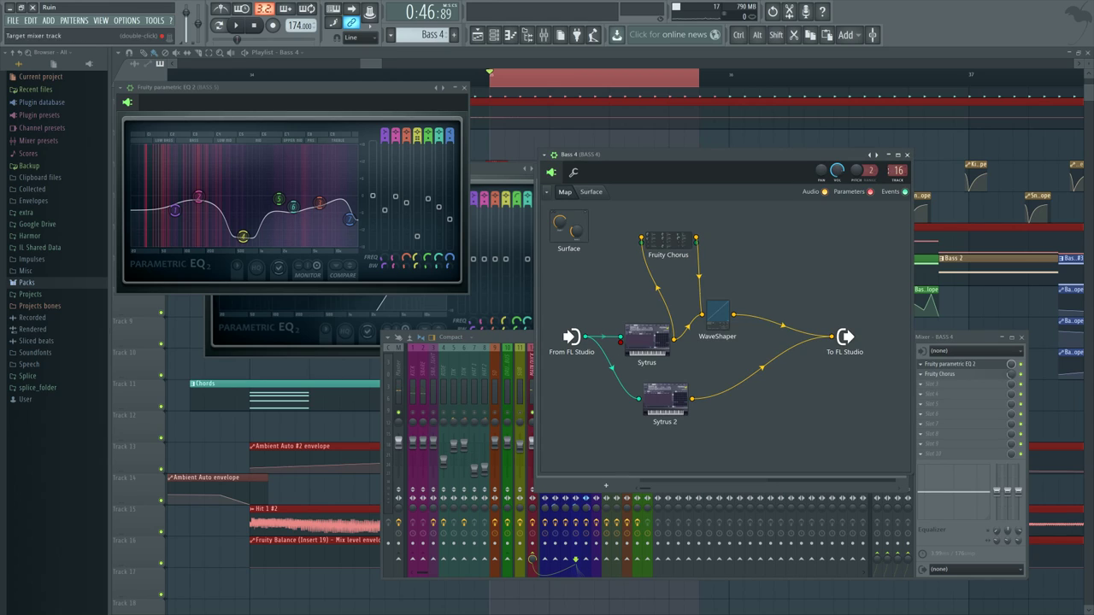
click(898, 155)
click(1087, 53)
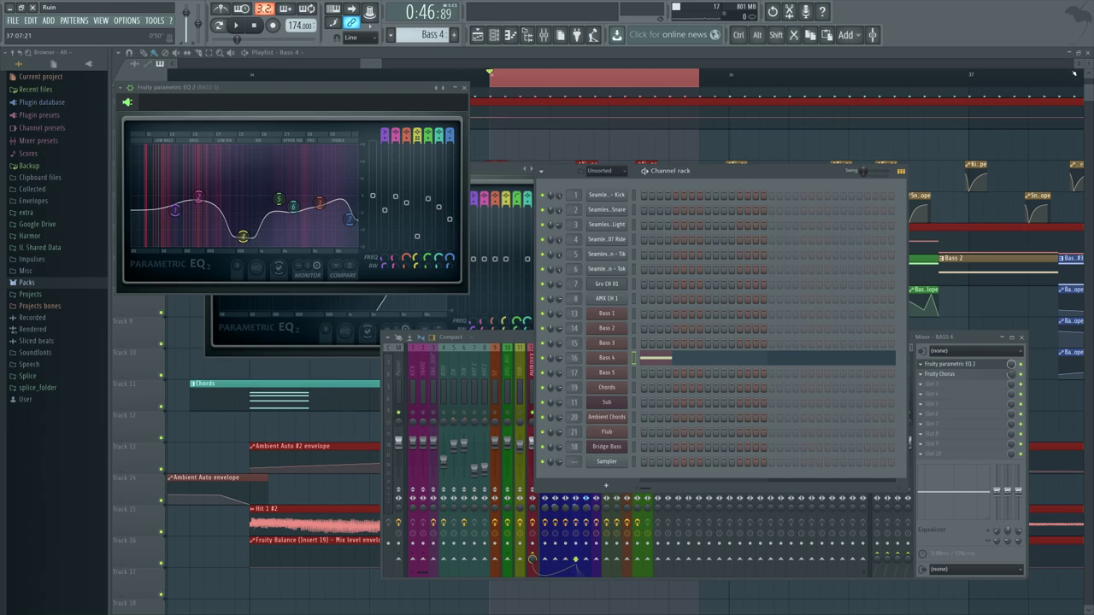
- Open the first Bass 5 clip in the piano roll and bring up the Bass 5 channel's Patcher map
click(574, 156)
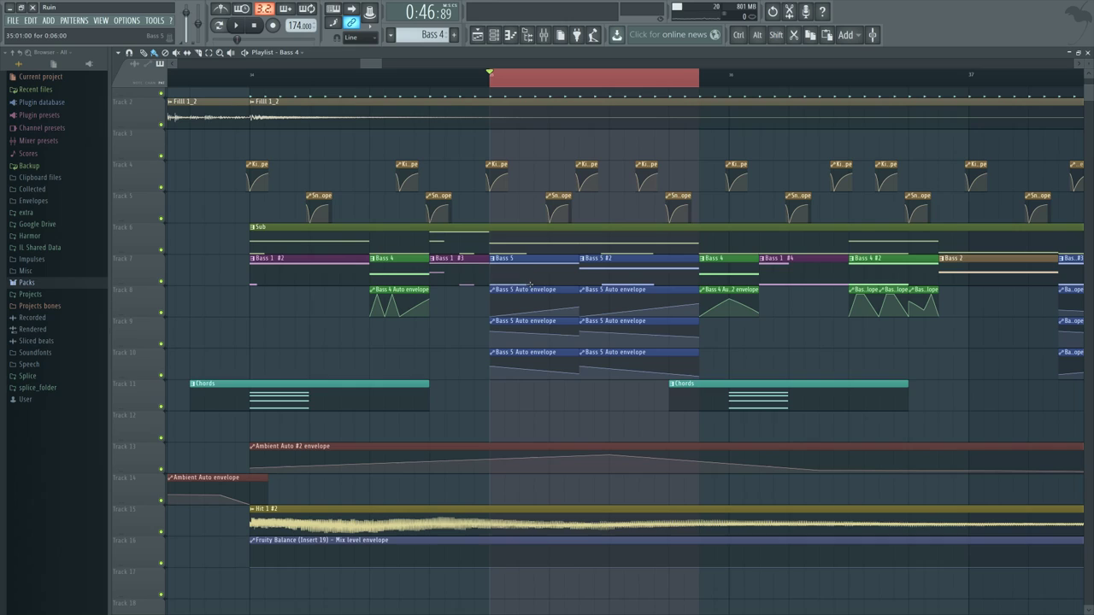
double_click(533, 271)
click(494, 34)
click(607, 373)
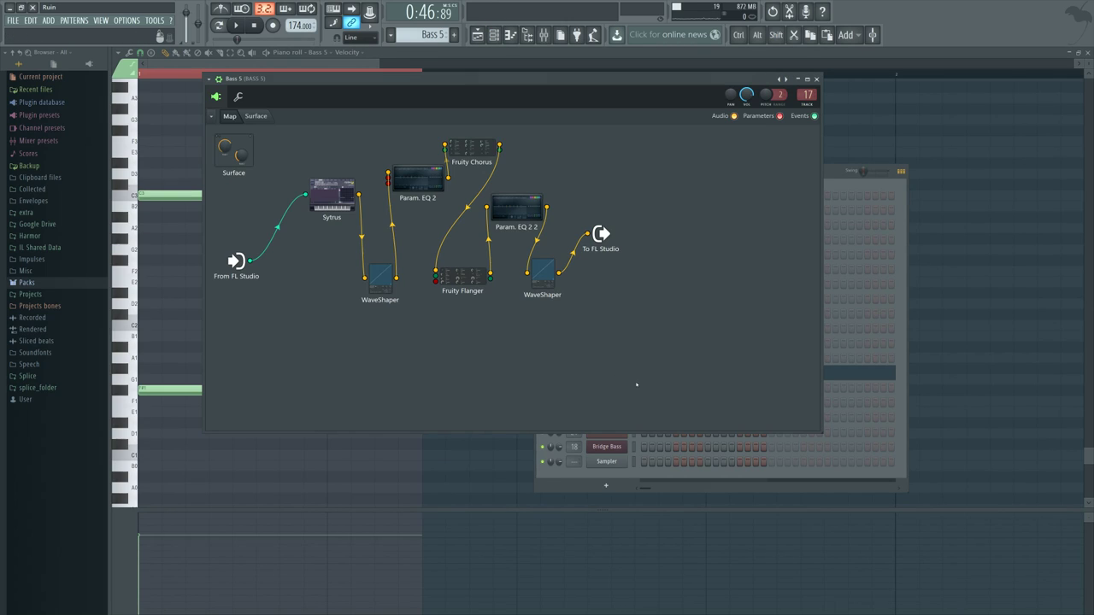
drag(520, 83, 663, 171)
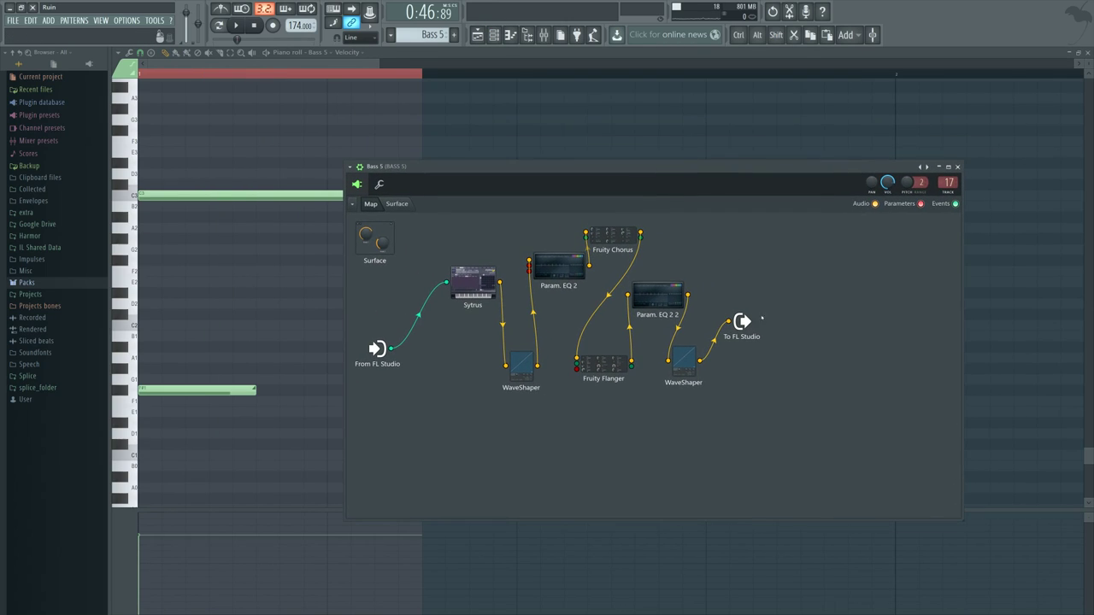
- Disconnect the last WaveShaper from To FL Studio, route Sytrus straight to the output, and play the section with Sytrus open
drag(771, 304, 752, 261)
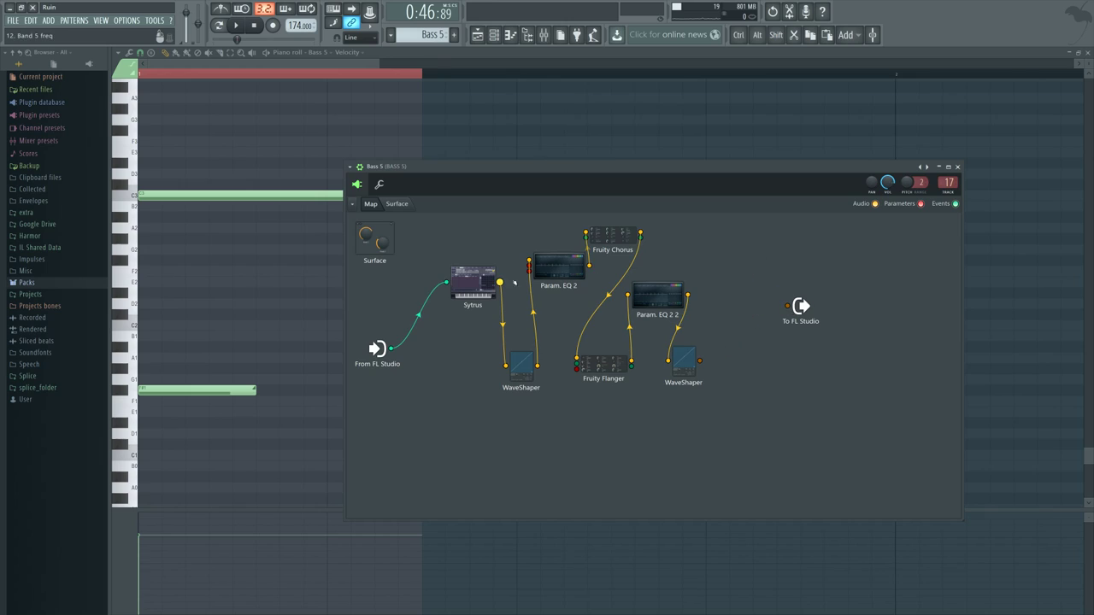
drag(500, 282, 787, 306)
click(457, 282)
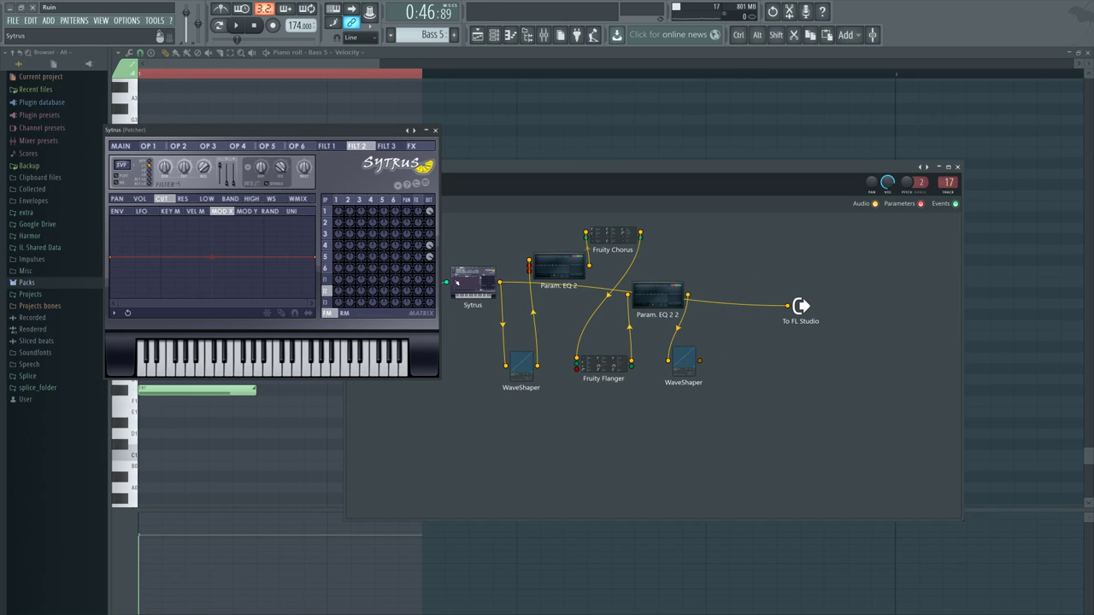
click(236, 25)
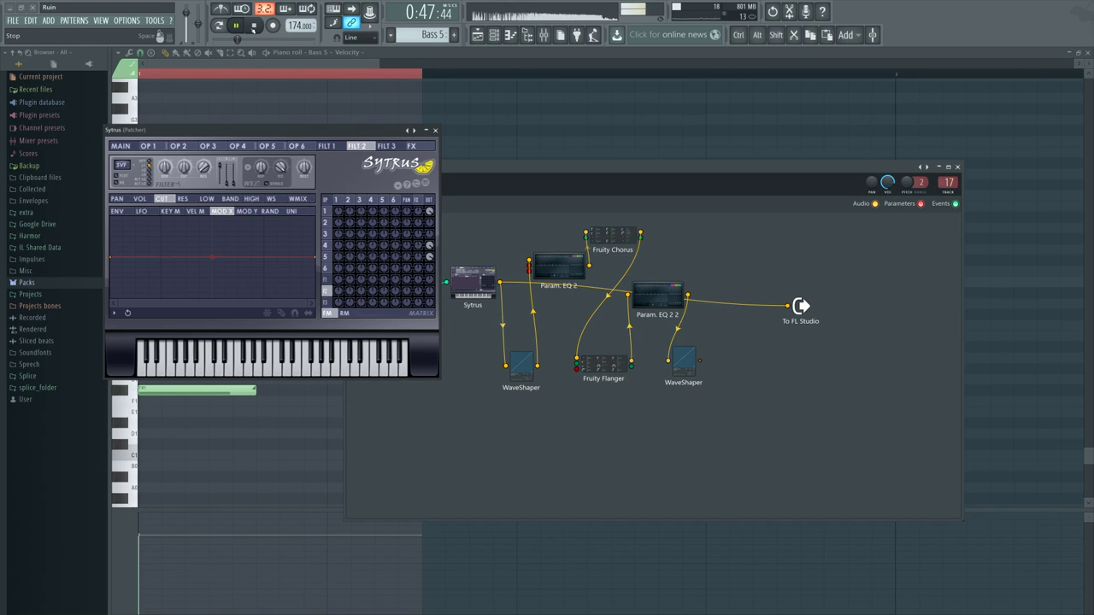
click(254, 25)
- Examine Sytrus operators 1, 4 and 5, including the oscillator waveform and harmonics of operator 5
drag(347, 134, 650, 242)
click(643, 316)
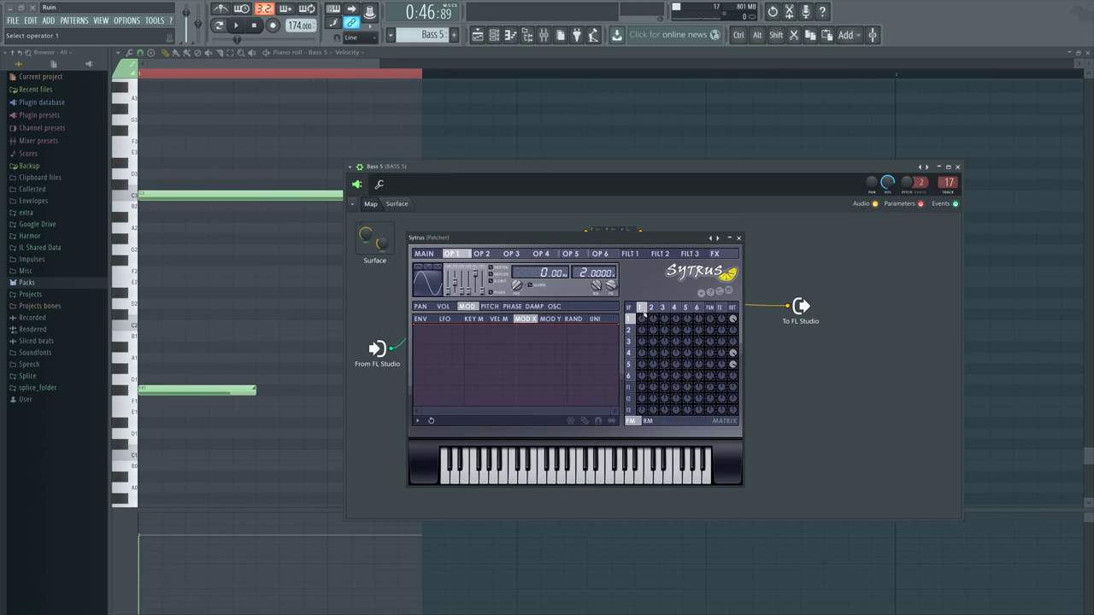
click(635, 353)
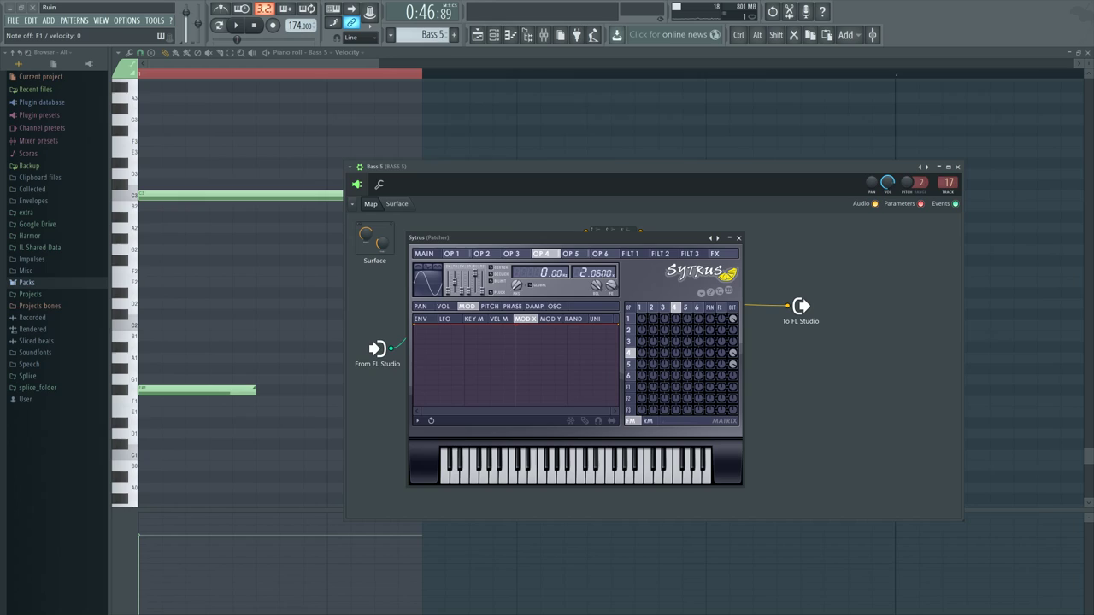
click(630, 363)
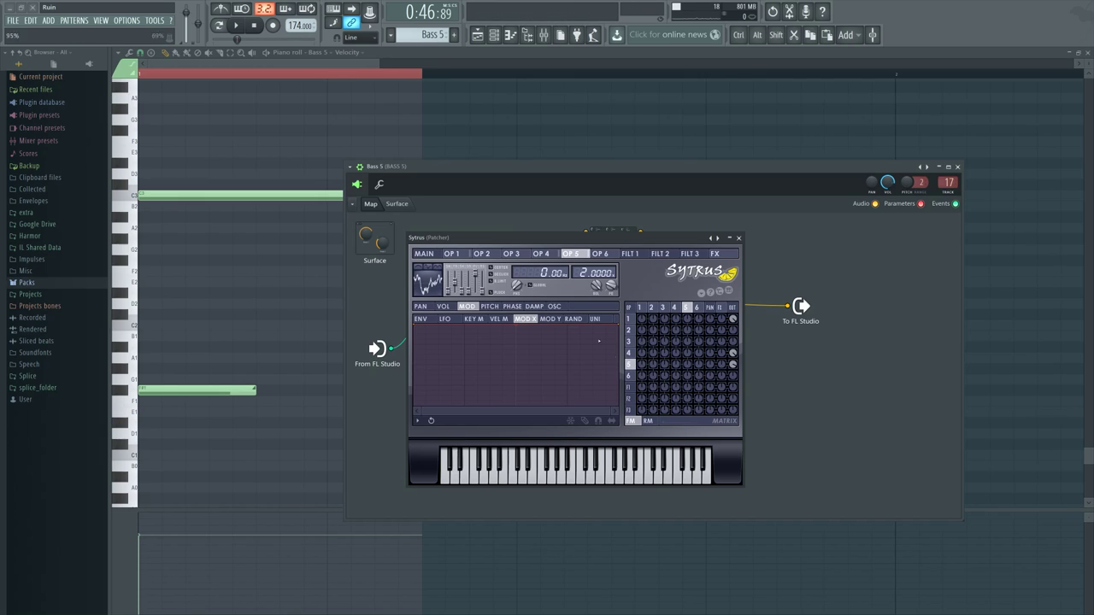
click(554, 307)
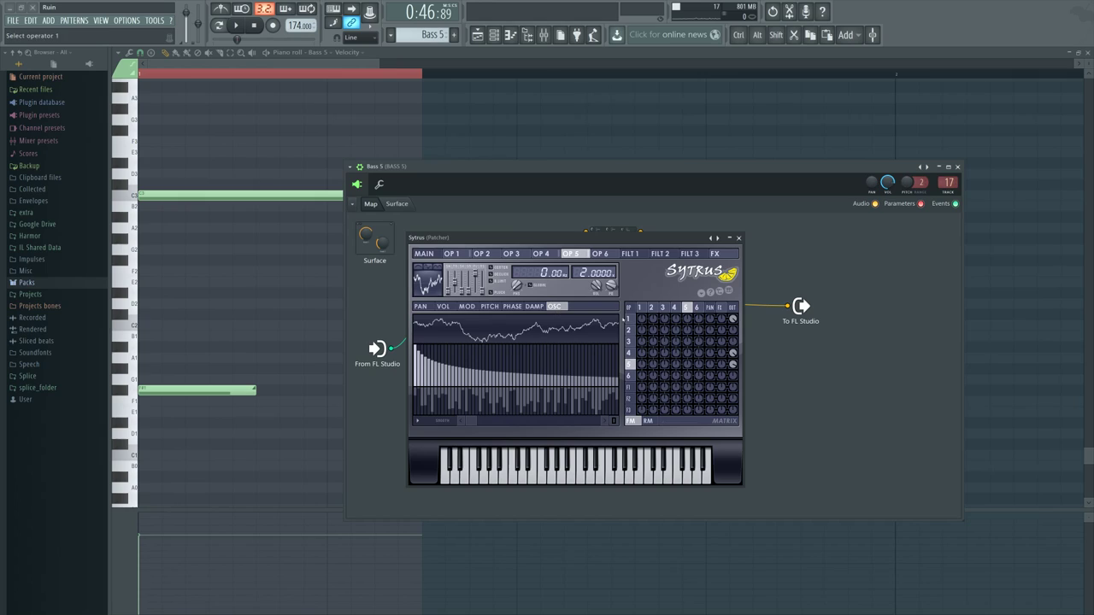
- Give Sytrus operator 6 a saw shape and convert that shape to sine harmonics
click(697, 308)
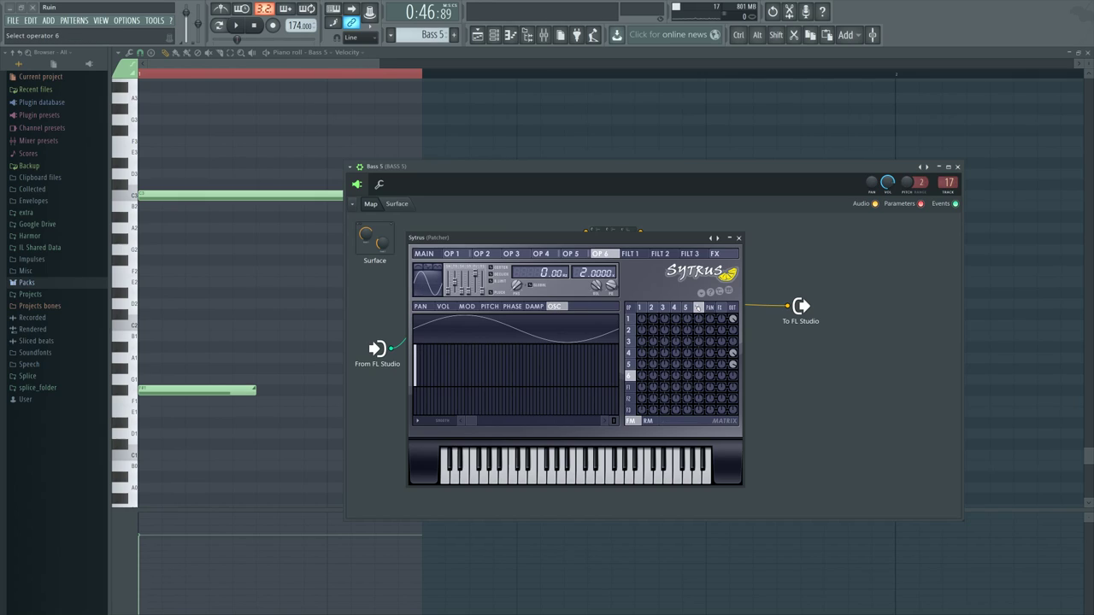
click(428, 280)
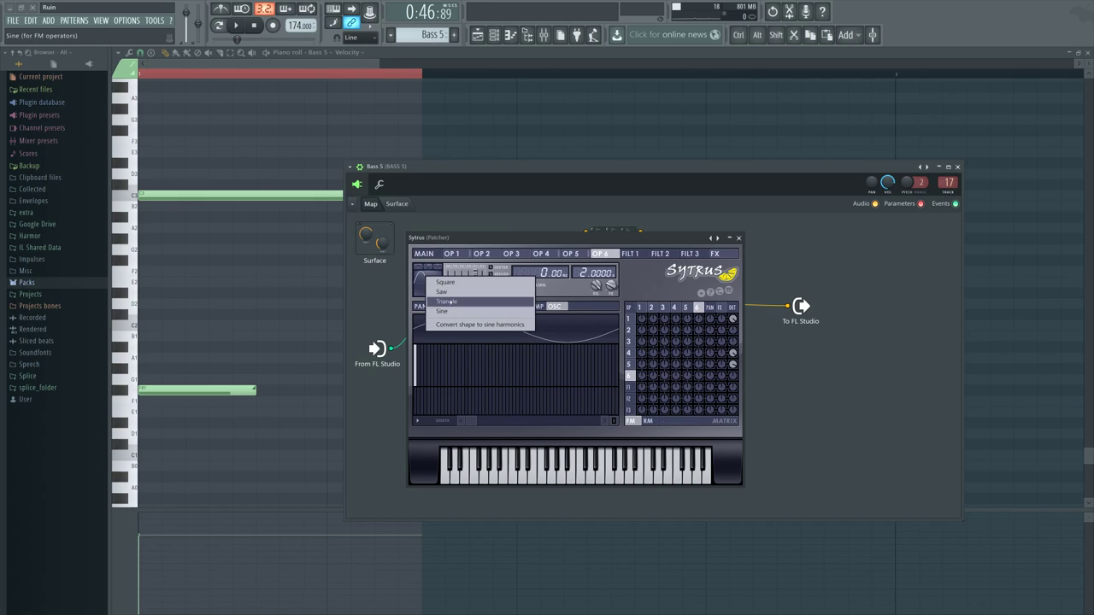
click(429, 292)
click(427, 281)
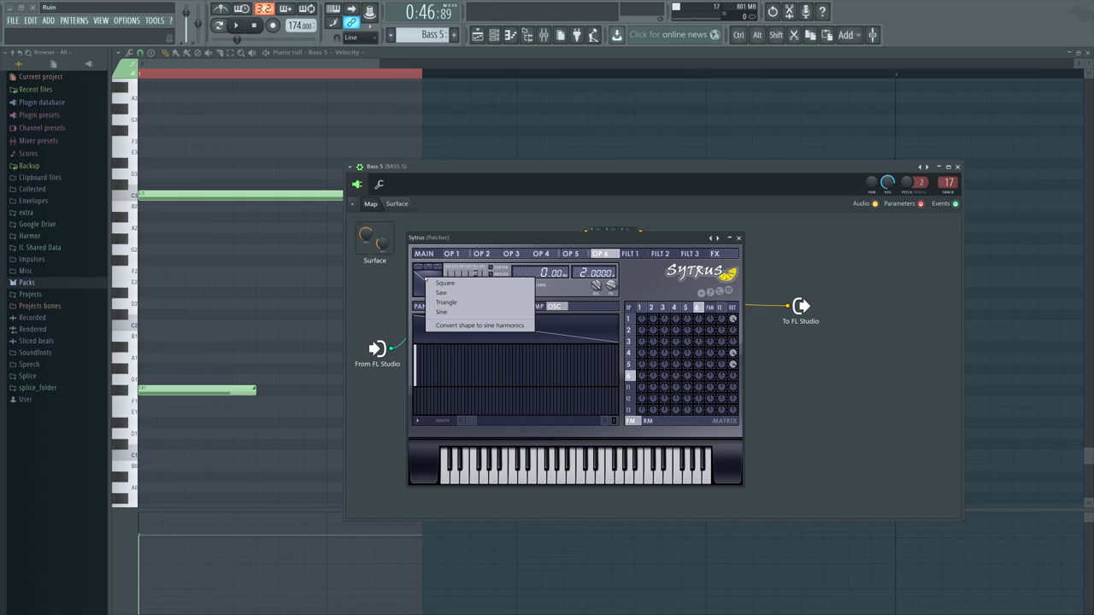
click(439, 325)
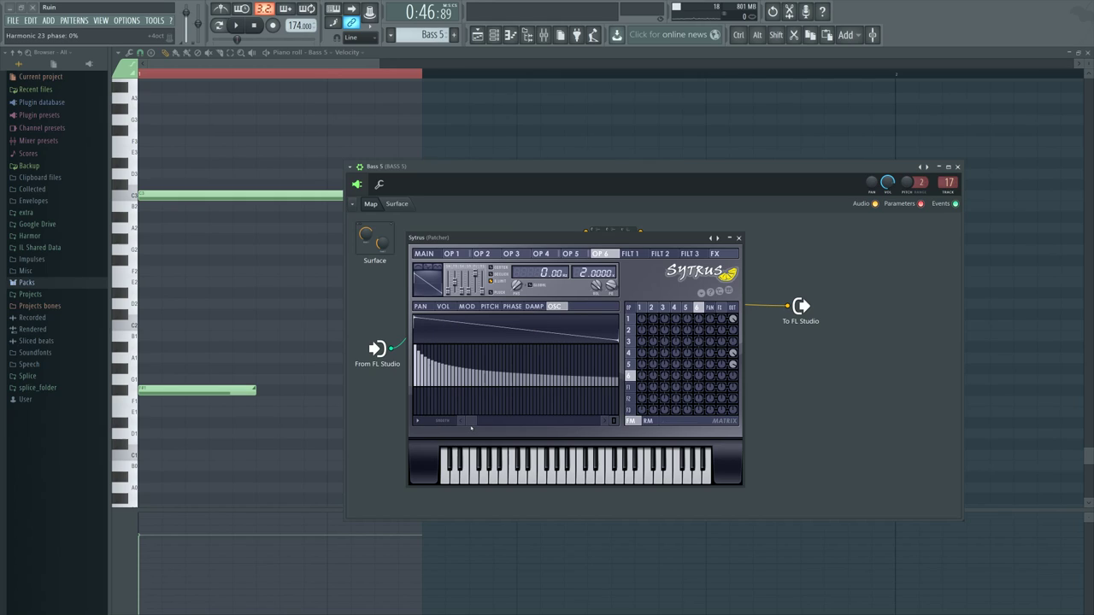
- Slightly adjust one of operator 6's middle harmonics and randomize the operator's phases
click(499, 353)
drag(498, 351, 497, 348)
right_click(420, 416)
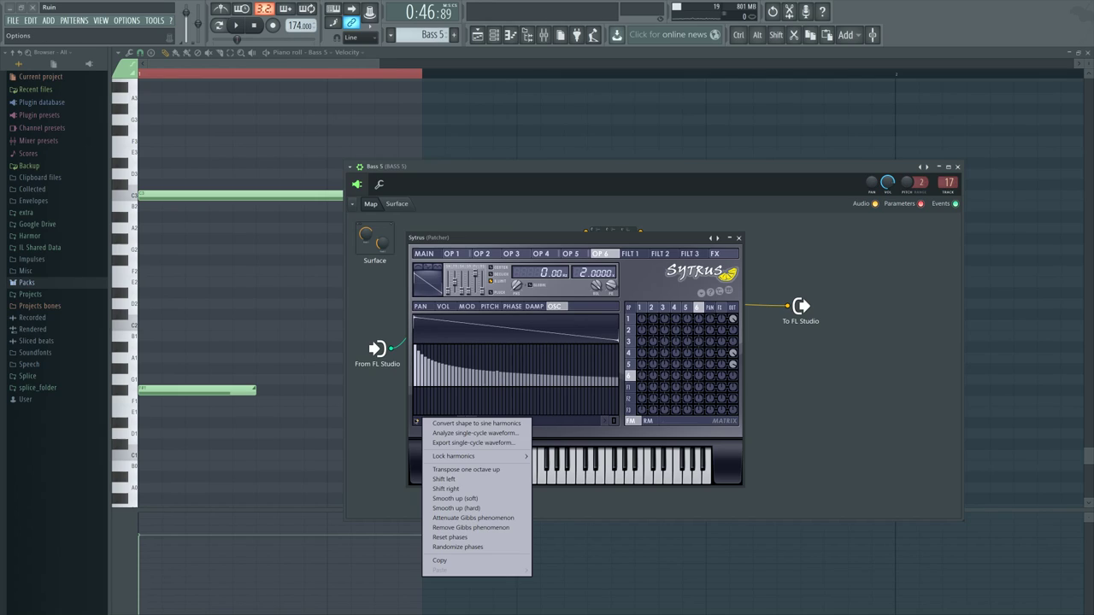
click(508, 548)
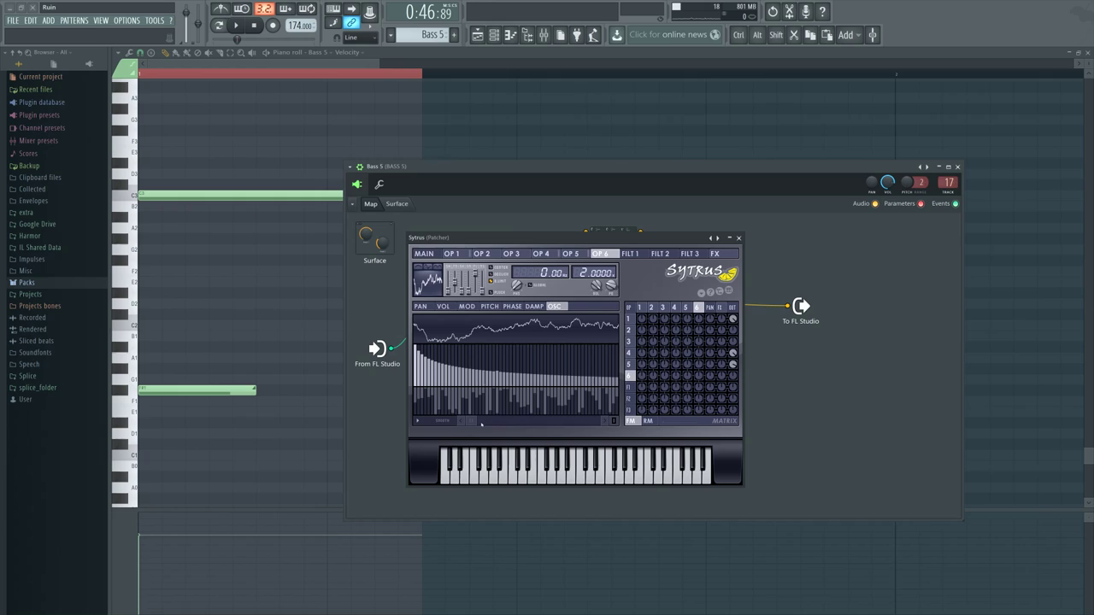
- Compare the oscillator waveforms and harmonics of Sytrus operators 1 to 5, and close Sytrus
click(629, 364)
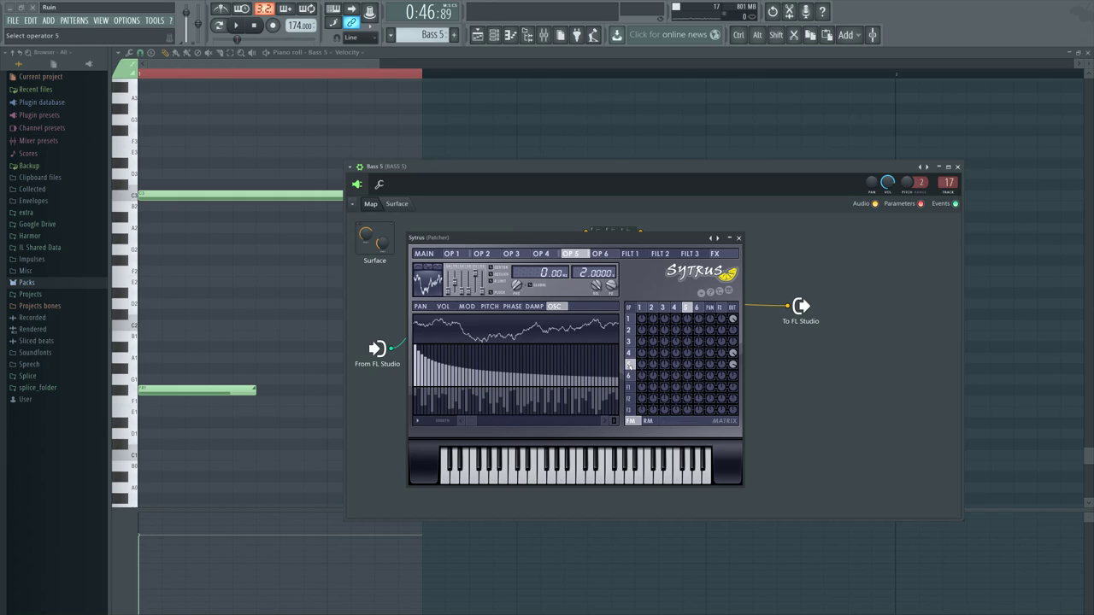
click(634, 318)
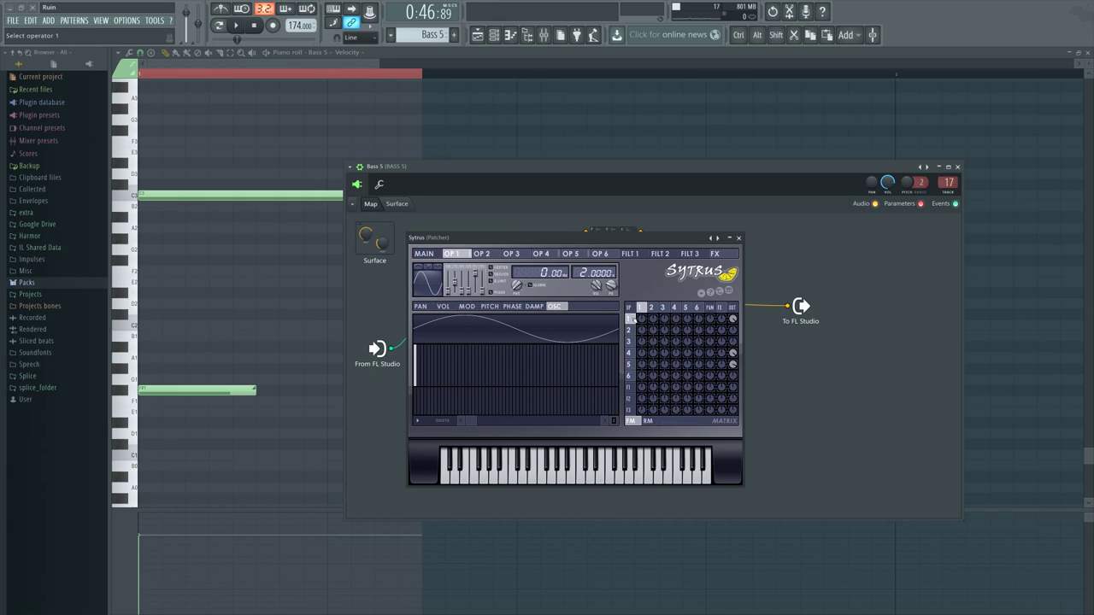
click(630, 365)
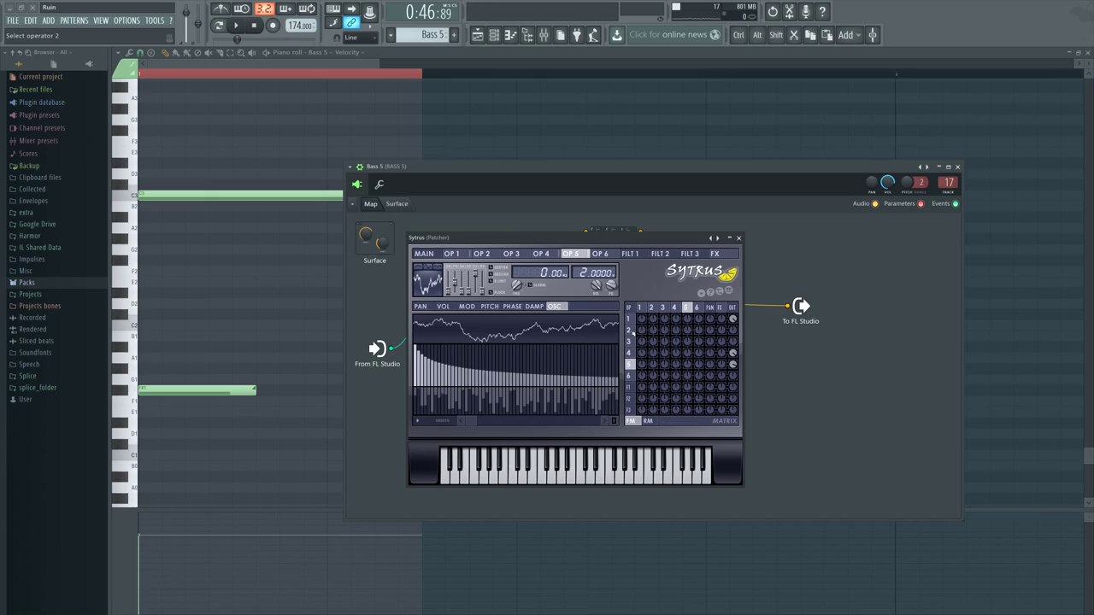
click(630, 331)
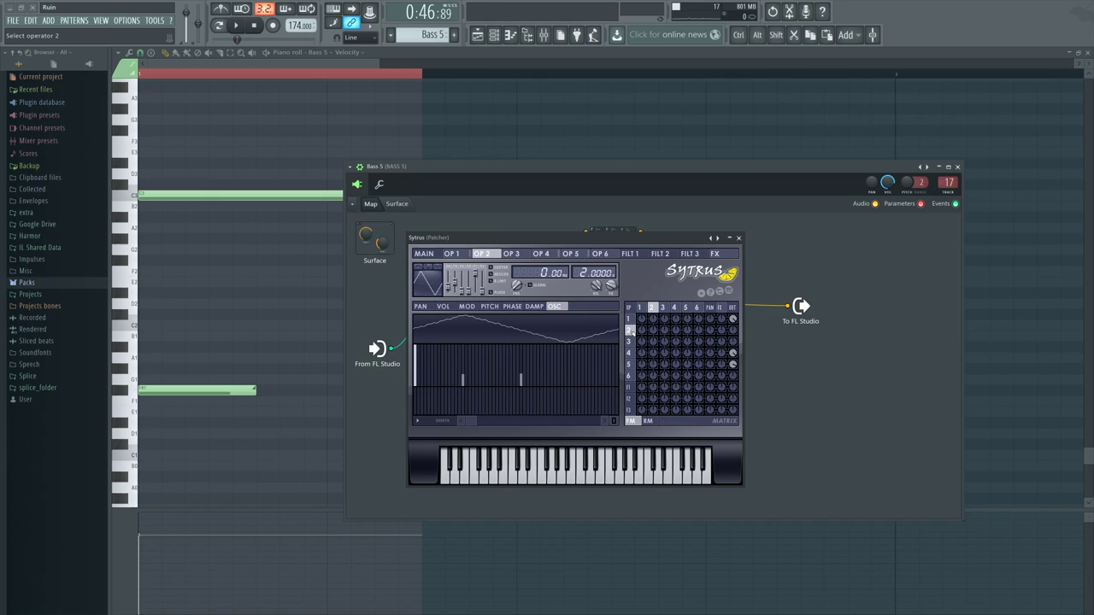
click(630, 342)
click(631, 331)
click(630, 353)
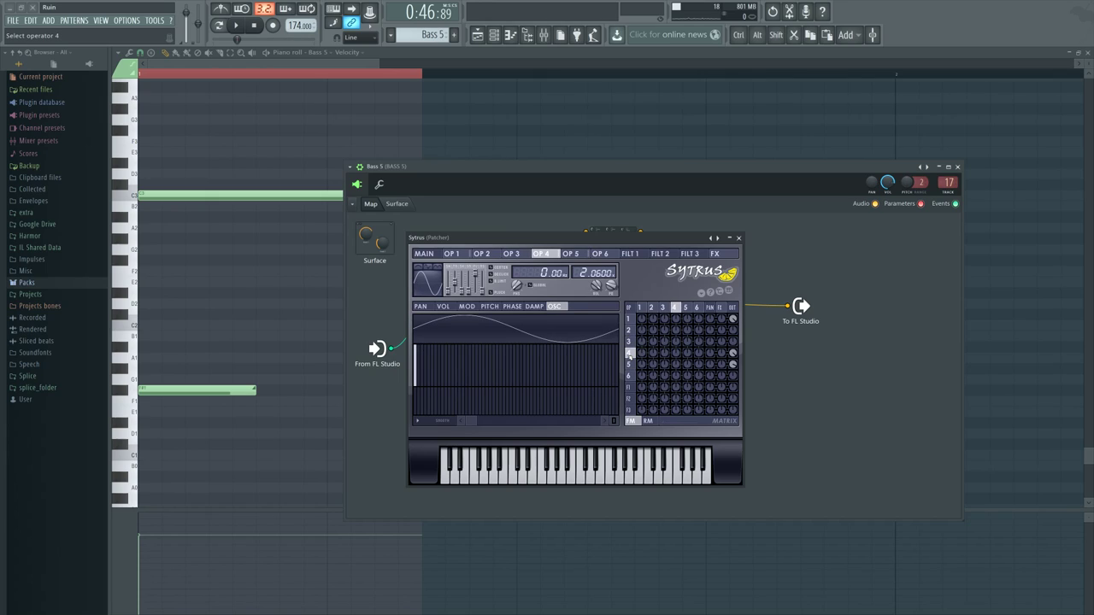
click(629, 341)
click(630, 331)
click(629, 318)
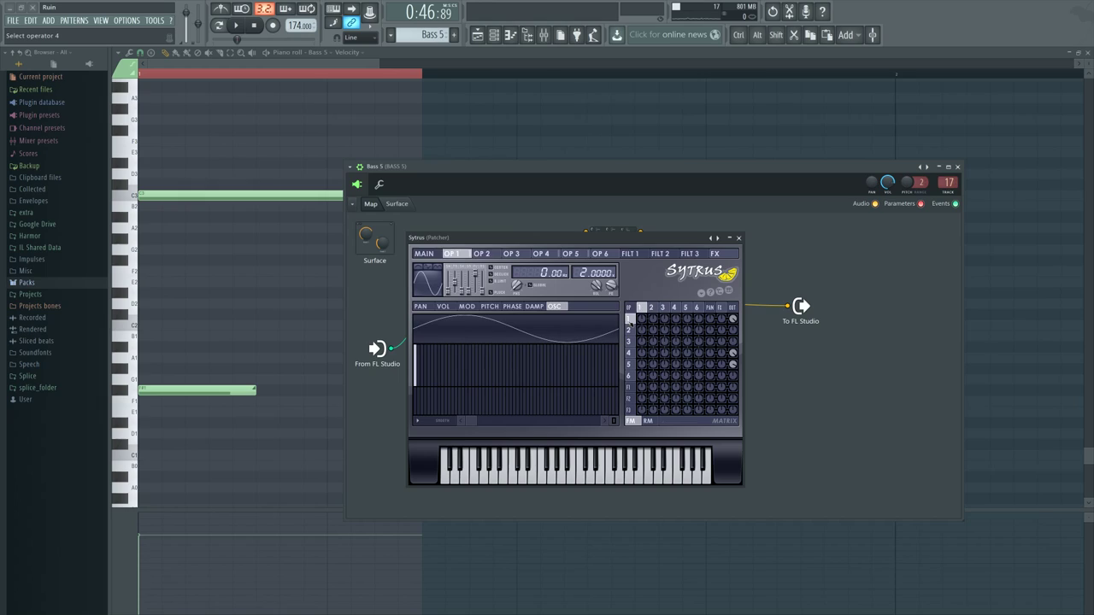
click(629, 331)
click(629, 342)
click(630, 353)
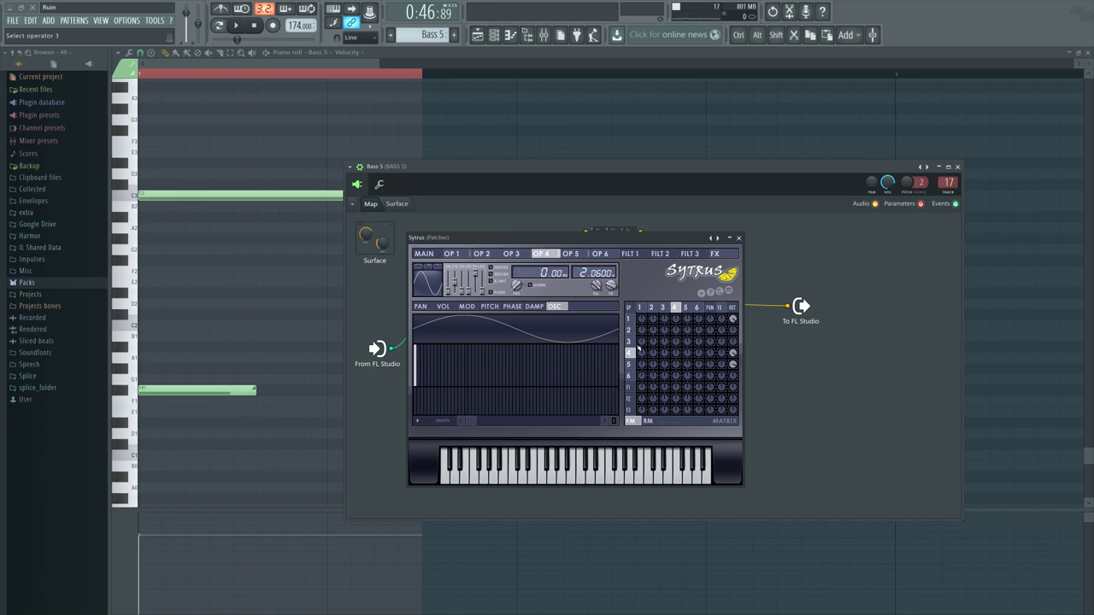
click(630, 364)
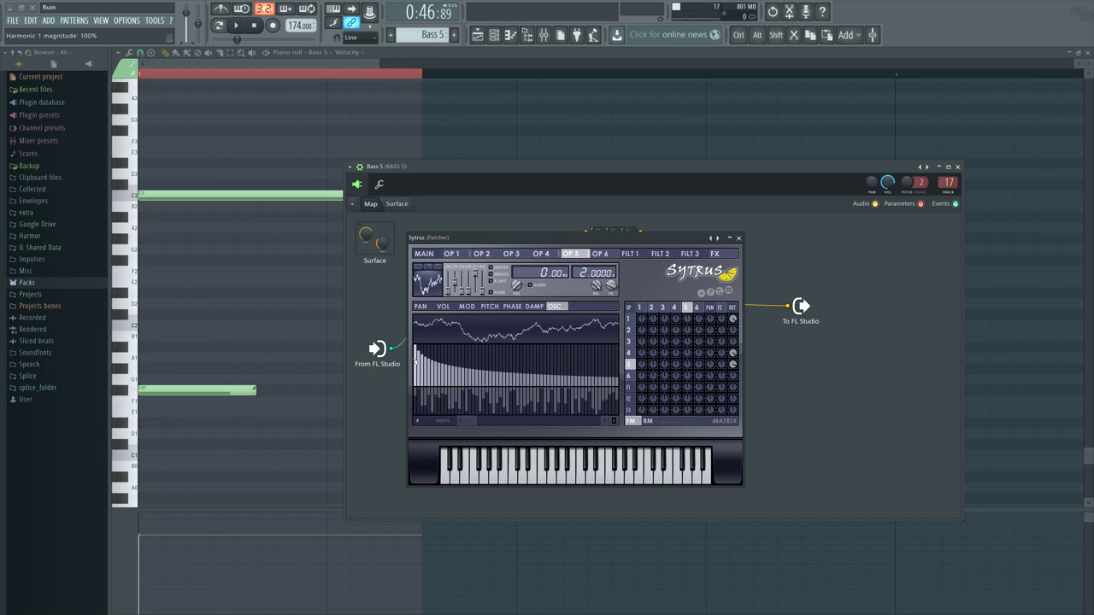
click(739, 237)
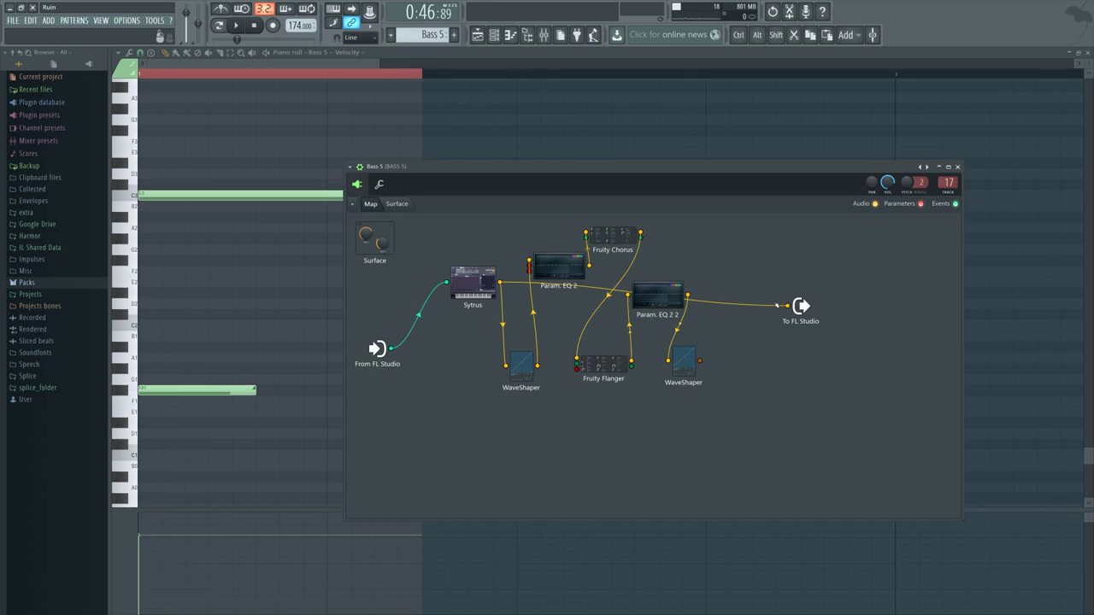
- Route the first WaveShaper to To FL Studio in place of Sytrus, and open its curve while the section plays
drag(783, 305, 773, 307)
mouse_move(537, 366)
mouse_down()
mouse_move(752, 300)
mouse_move(780, 306)
mouse_move(599, 346)
mouse_move(519, 377)
mouse_up()
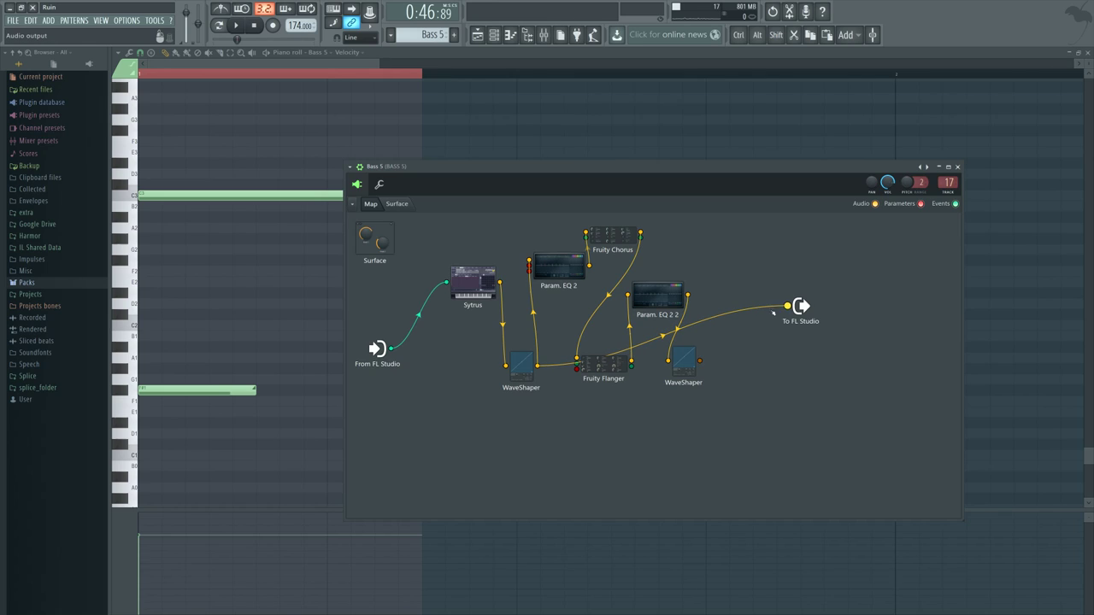
click(521, 375)
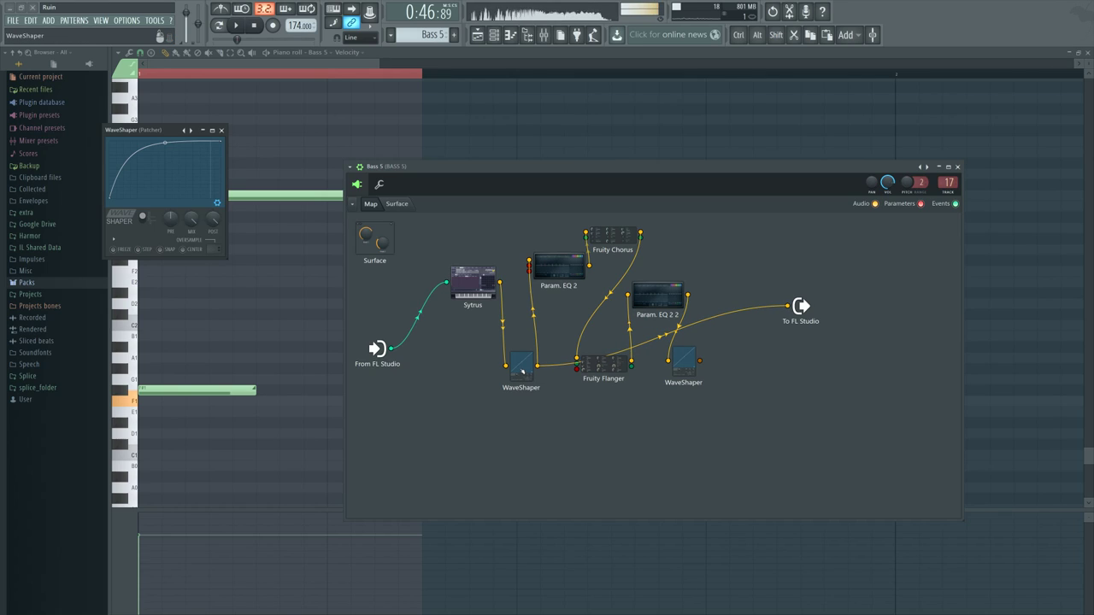
- Replace the WaveShaper's output connection with one from Param. EQ 2, and play the section with that EQ open
drag(785, 305, 641, 300)
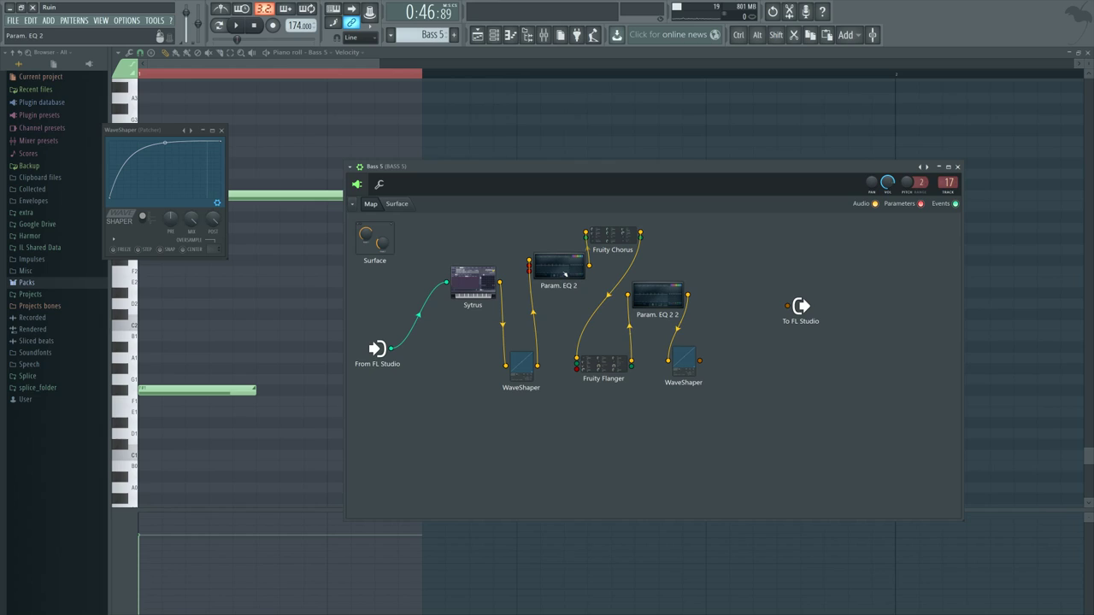
click(565, 271)
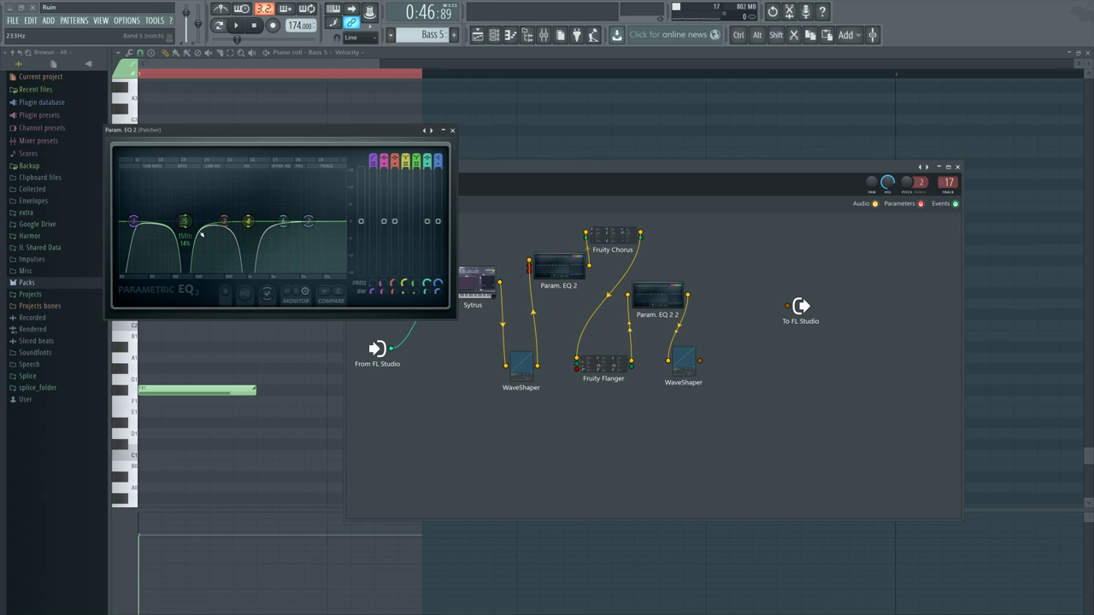
drag(589, 266, 785, 306)
key(space)
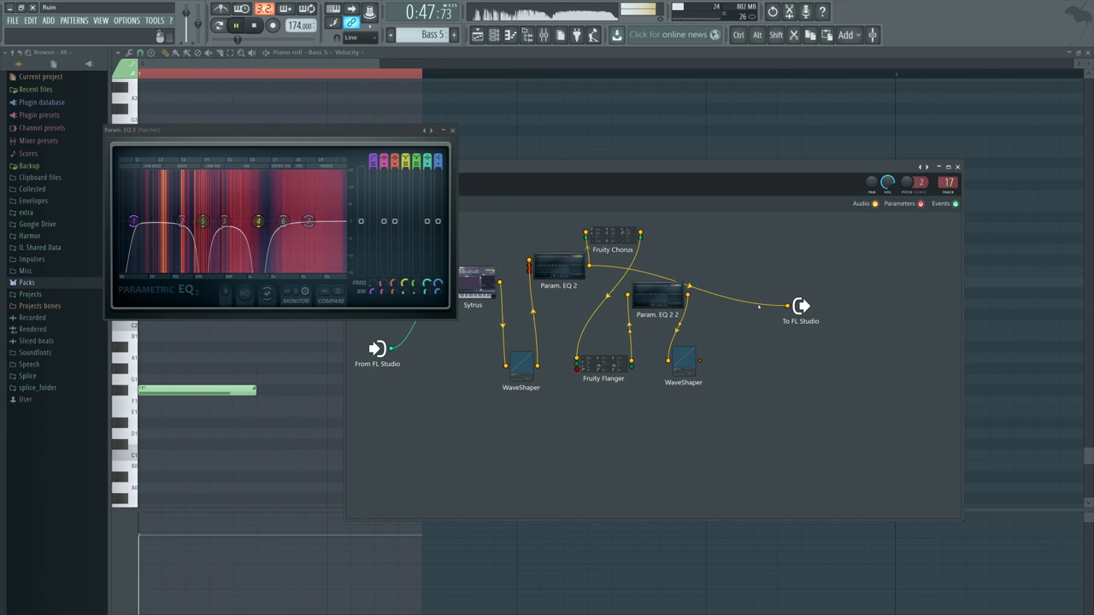
- Route the first WaveShaper to To FL Studio in place of Param. EQ 2, and play the section for comparison
key(space)
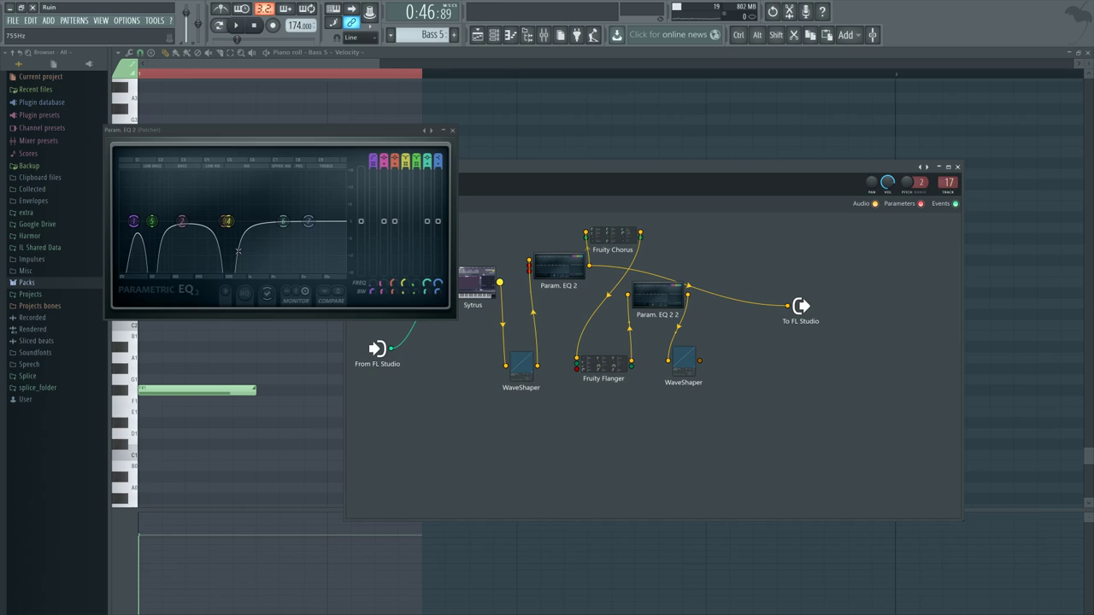
right_click(688, 285)
drag(538, 366, 787, 305)
key(space)
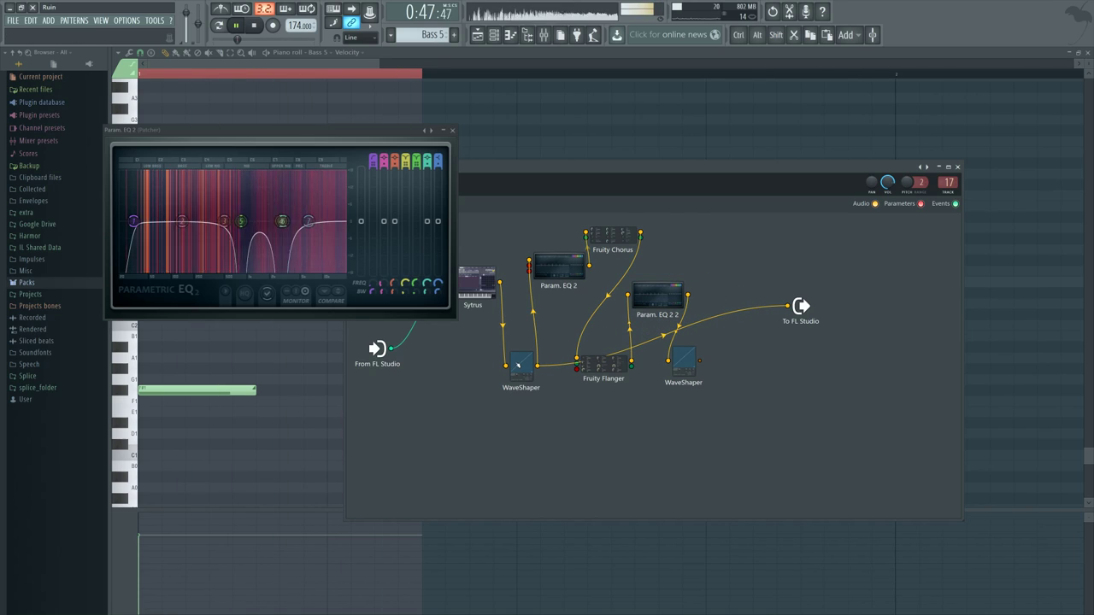
key(space)
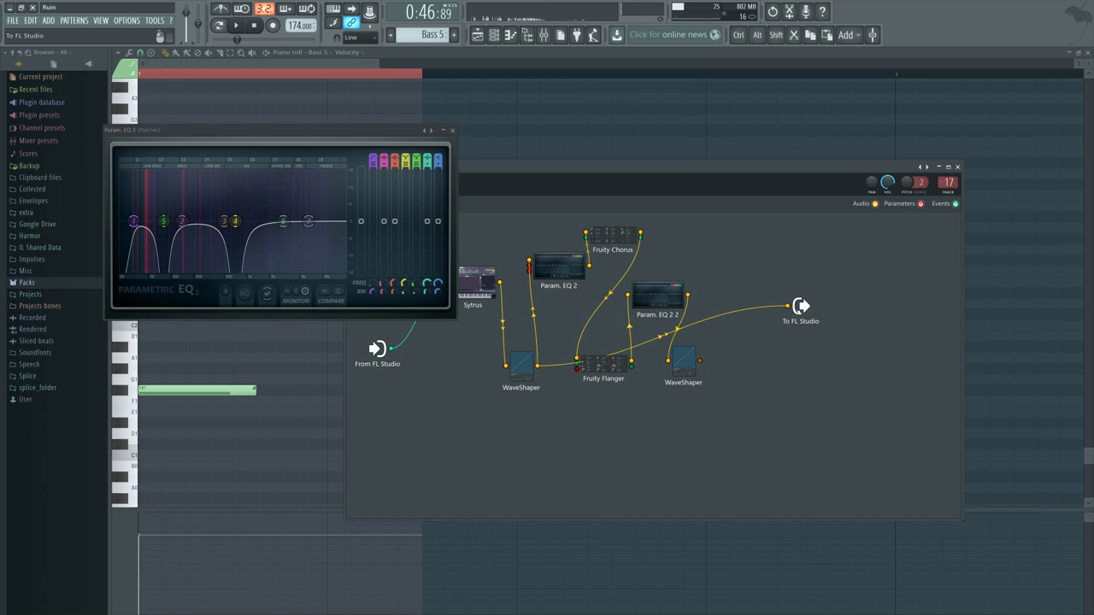
- Switch the To FL Studio input back to Param. EQ 2 and play the section again
right_click(761, 308)
drag(589, 266, 787, 305)
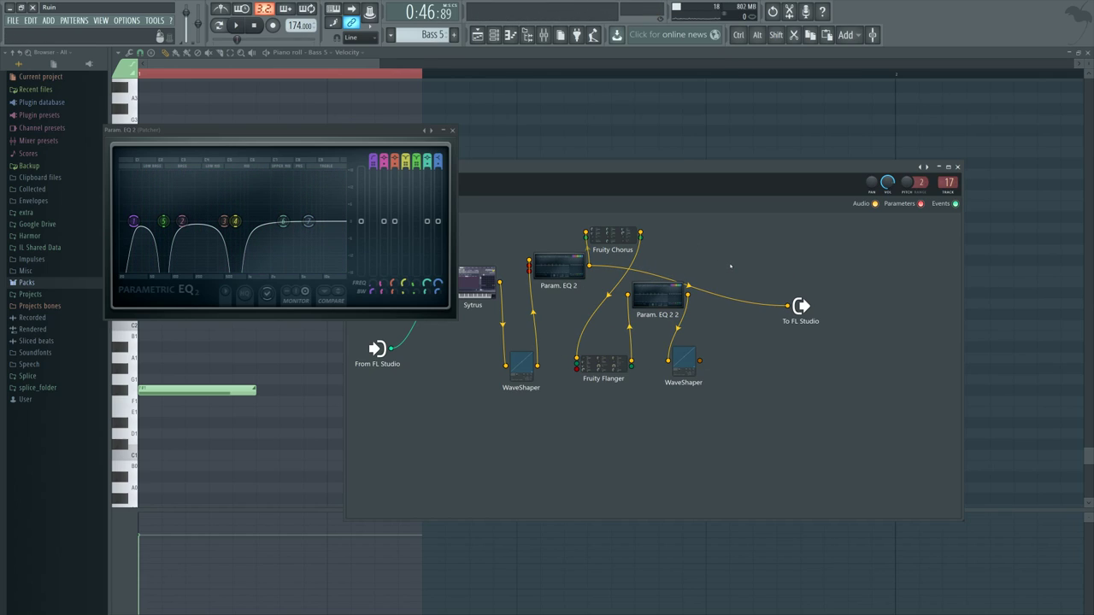
key(space)
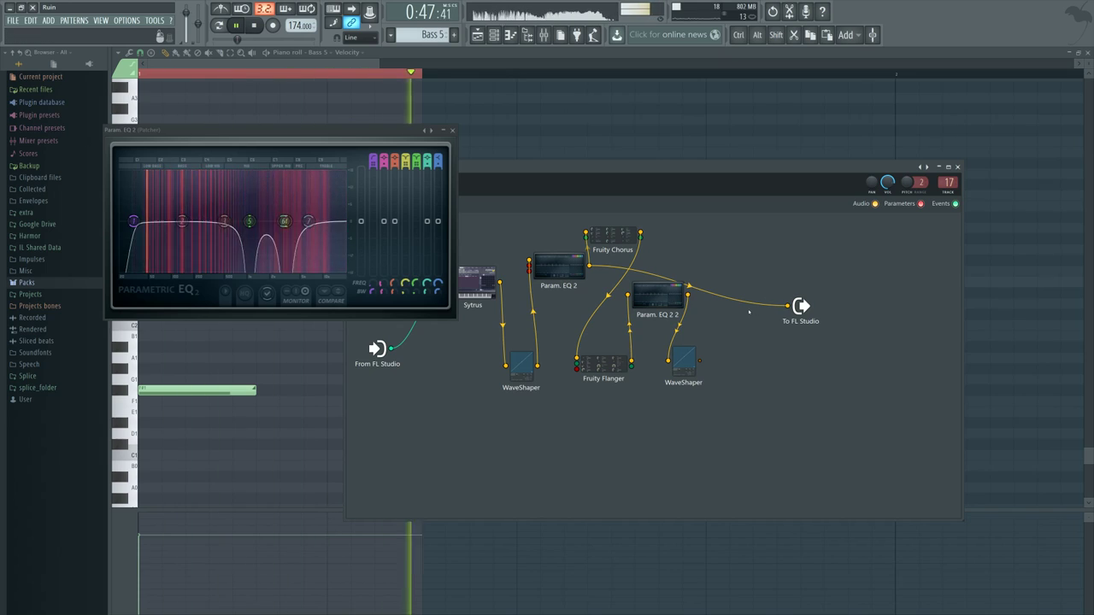
key(space)
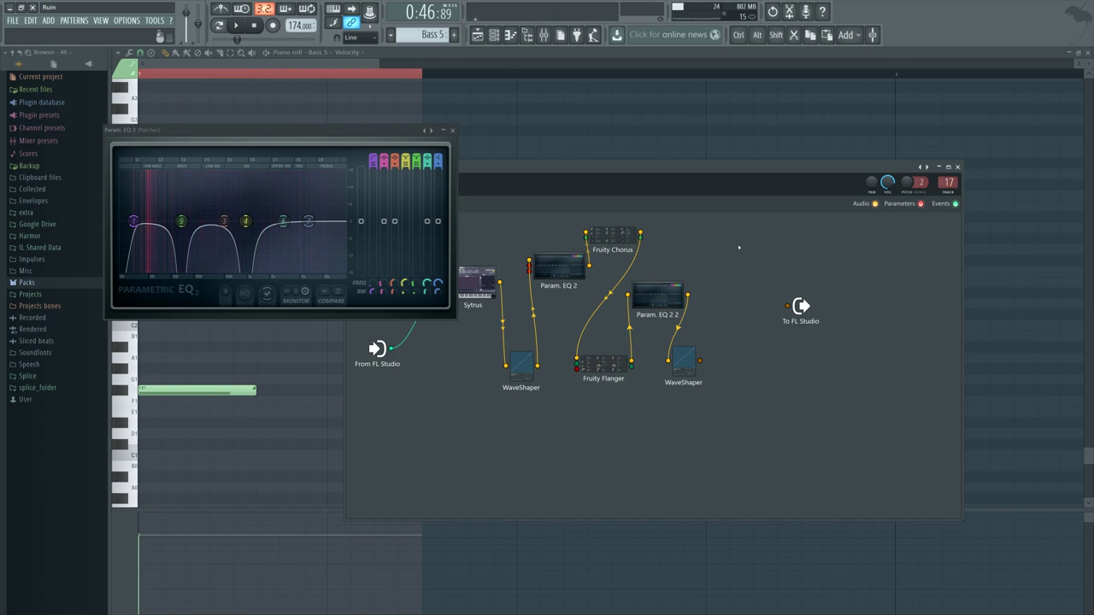
- Route Fruity Chorus to To FL Studio, open its settings, and play the section
drag(641, 232, 788, 305)
key(space)
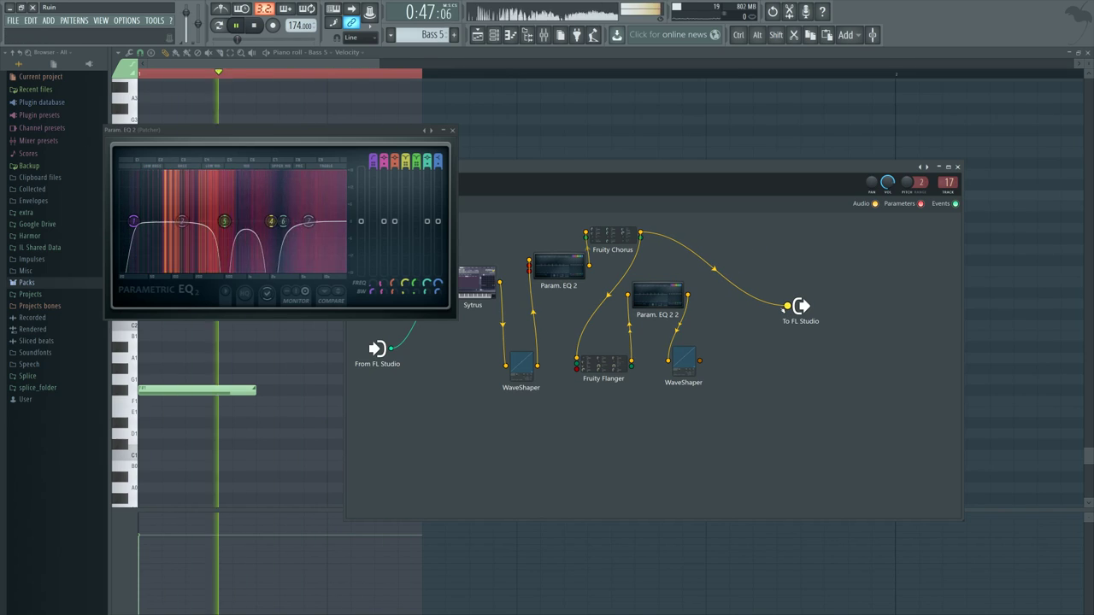
key(space)
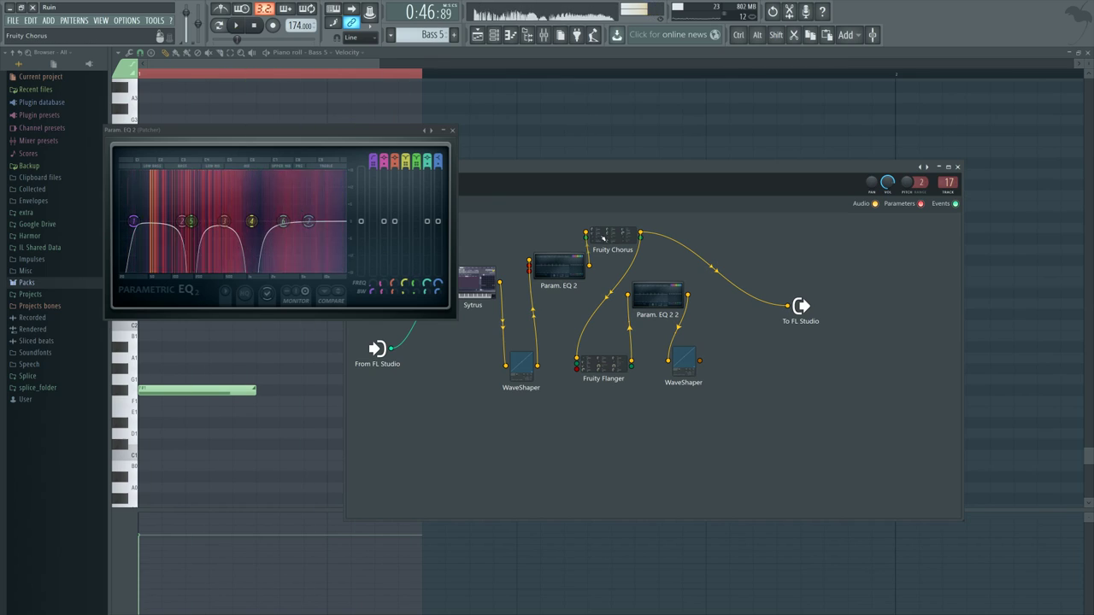
click(611, 241)
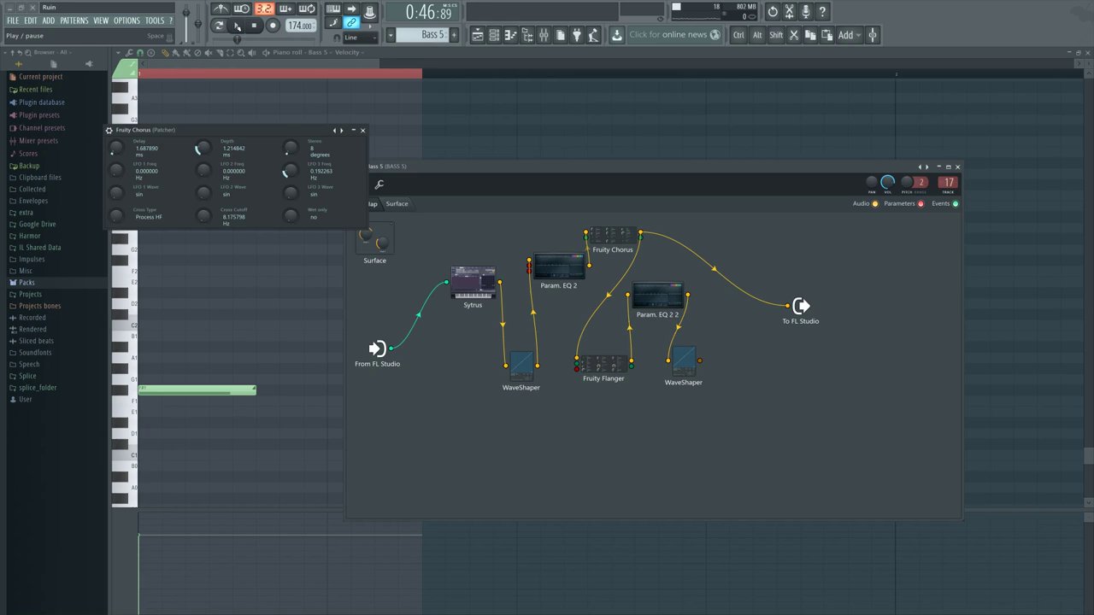
click(238, 25)
key(space)
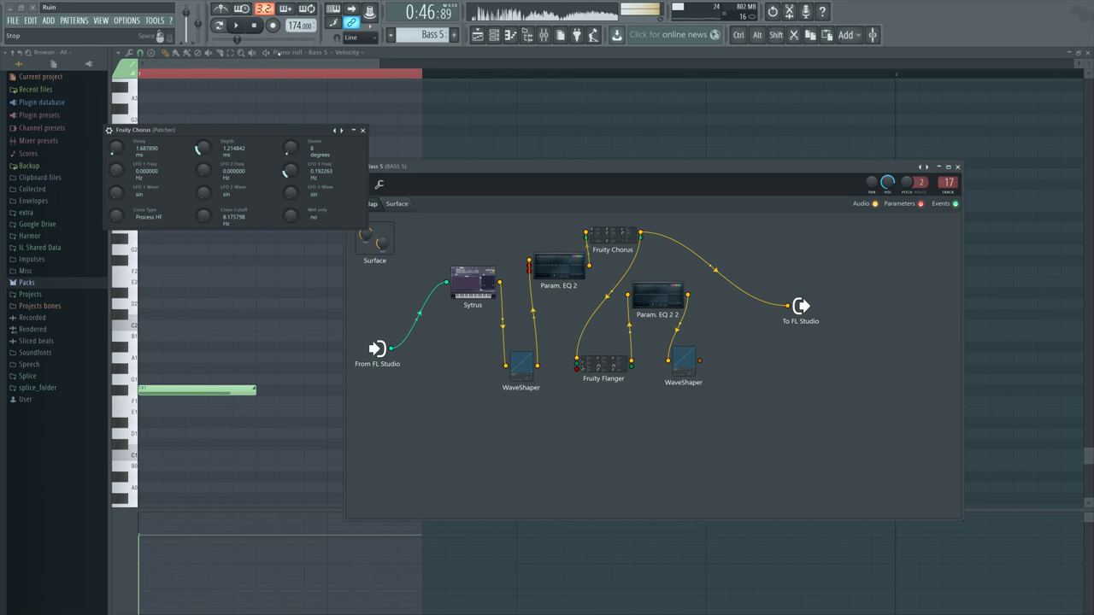
- Route Fruity Flanger to To FL Studio in place of Fruity Chorus, and open the flanger's settings
drag(788, 306, 769, 227)
drag(631, 361, 788, 306)
click(611, 369)
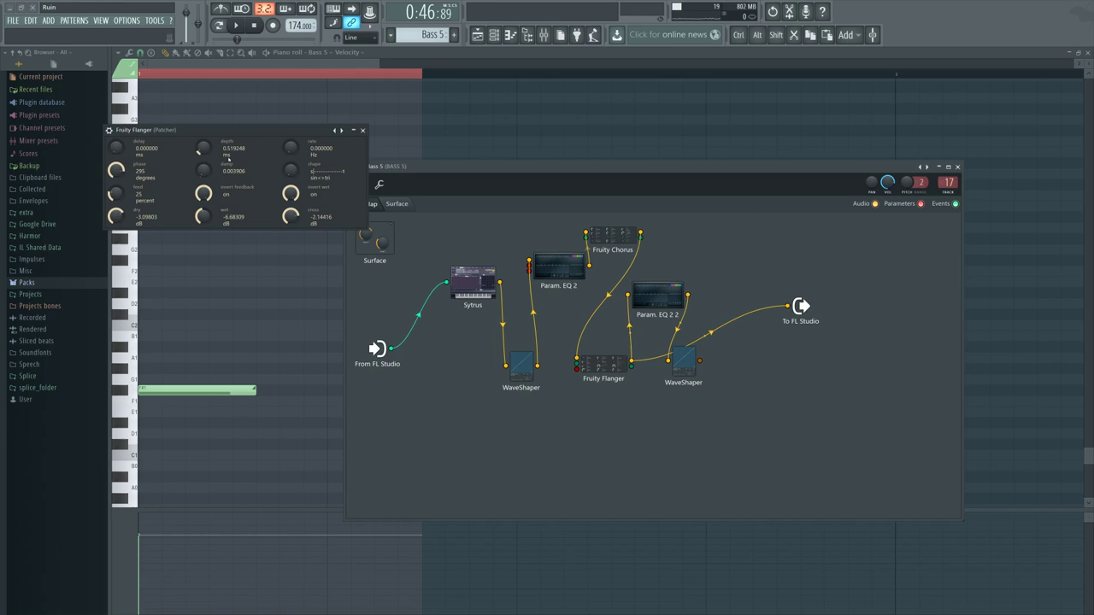
- Adjust the flanger's depth to about 1.23 ms, play the section, and raise the depth to about 4.07 ms
drag(204, 147, 203, 171)
key(space)
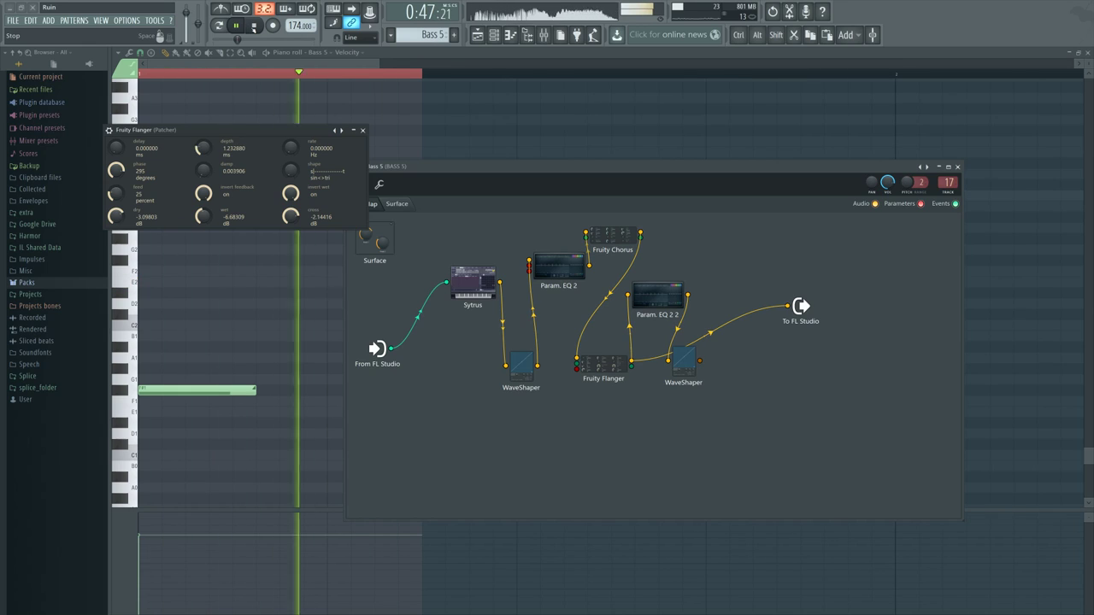
click(254, 27)
drag(202, 149, 202, 128)
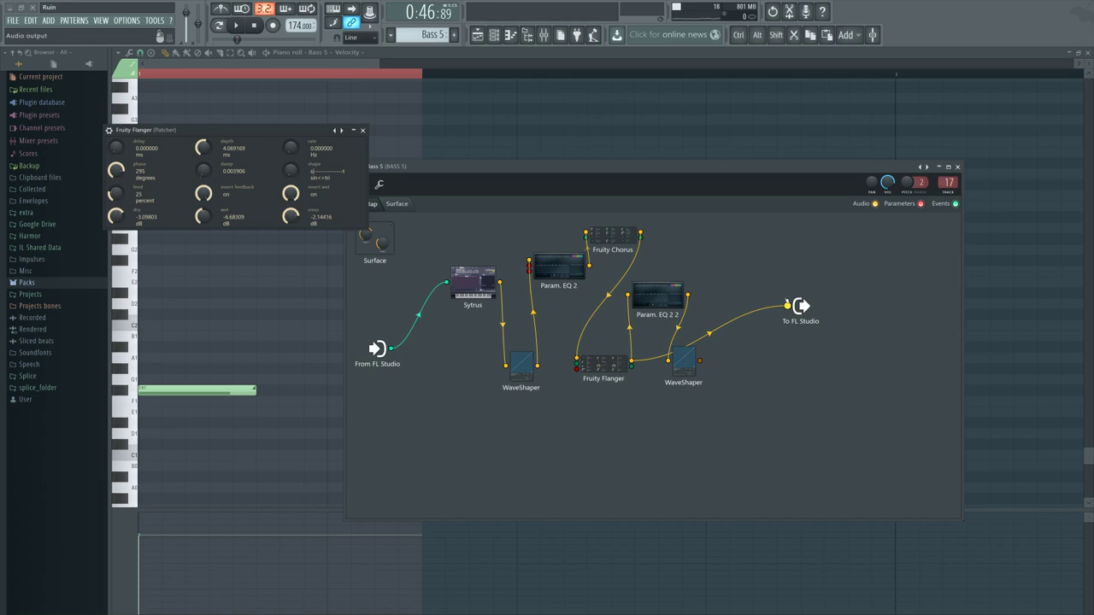
- Open Param. EQ 2 2, route it to To FL Studio in place of the flanger, and play the section
click(672, 292)
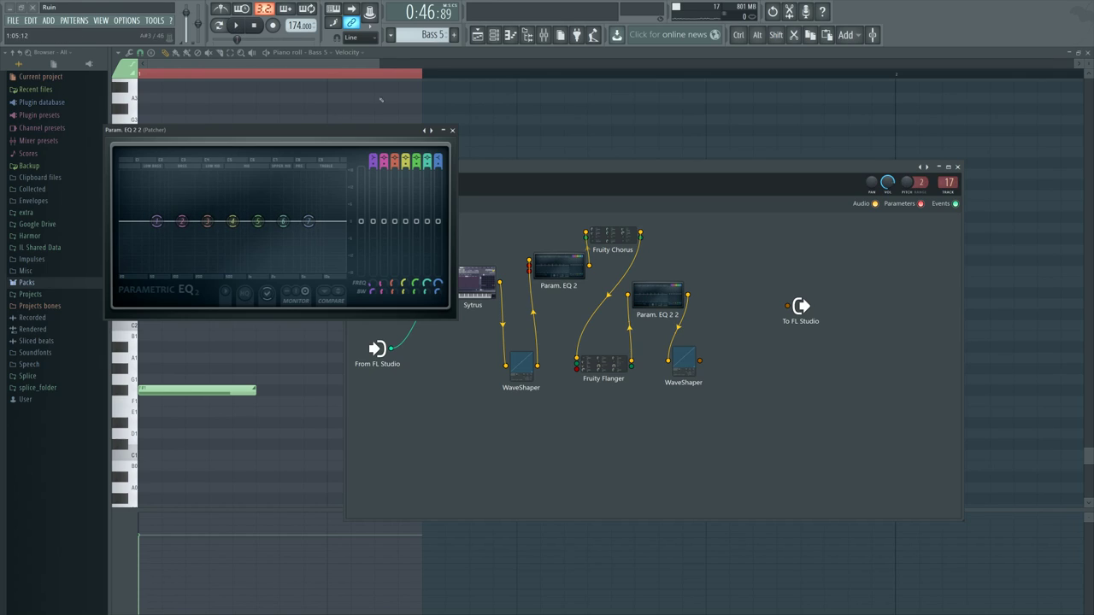
drag(692, 294, 788, 305)
key(space)
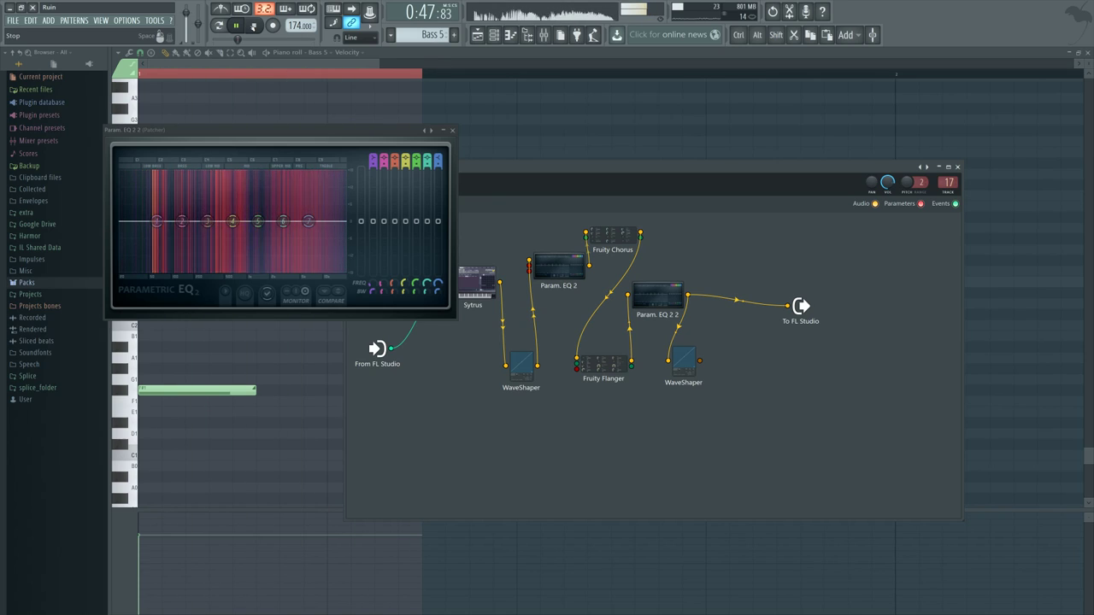
click(254, 26)
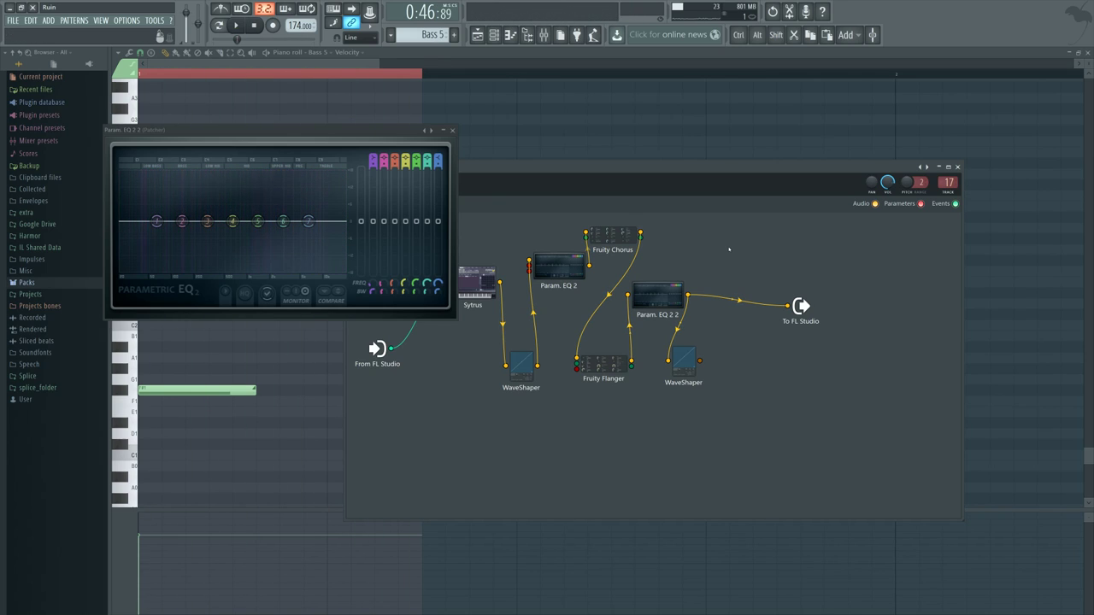
- Replace the output connection from Param. EQ 2 2 with one from the last WaveShaper, and play the section
right_click(788, 305)
drag(700, 361, 787, 306)
click(236, 25)
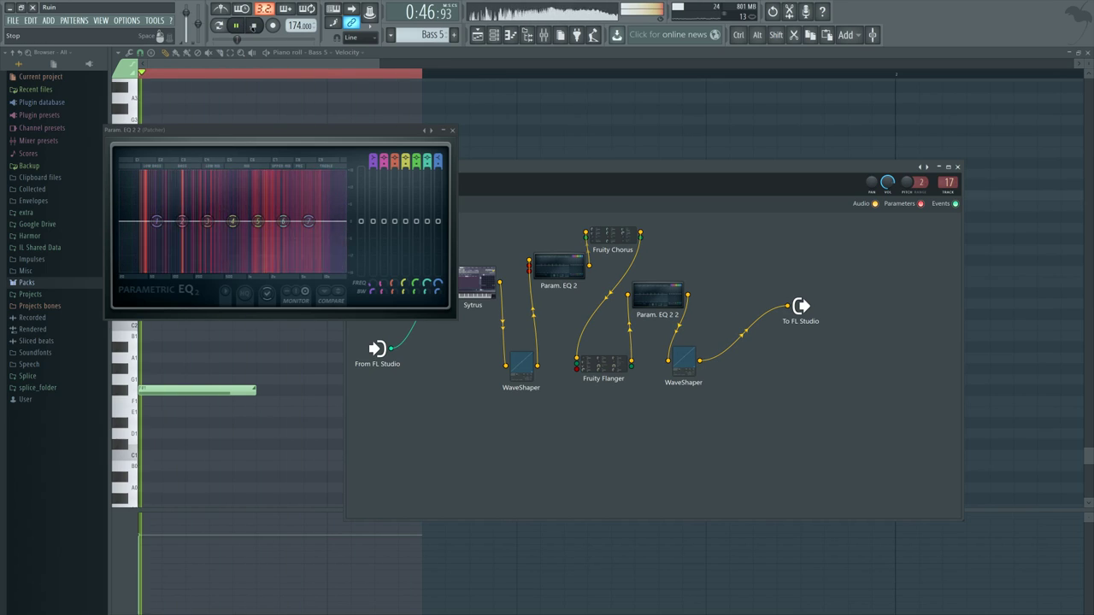
click(253, 26)
- Inspect the first Fruity parametric EQ 2 on the BASS 5 mixer track while the section plays, and close it
click(543, 34)
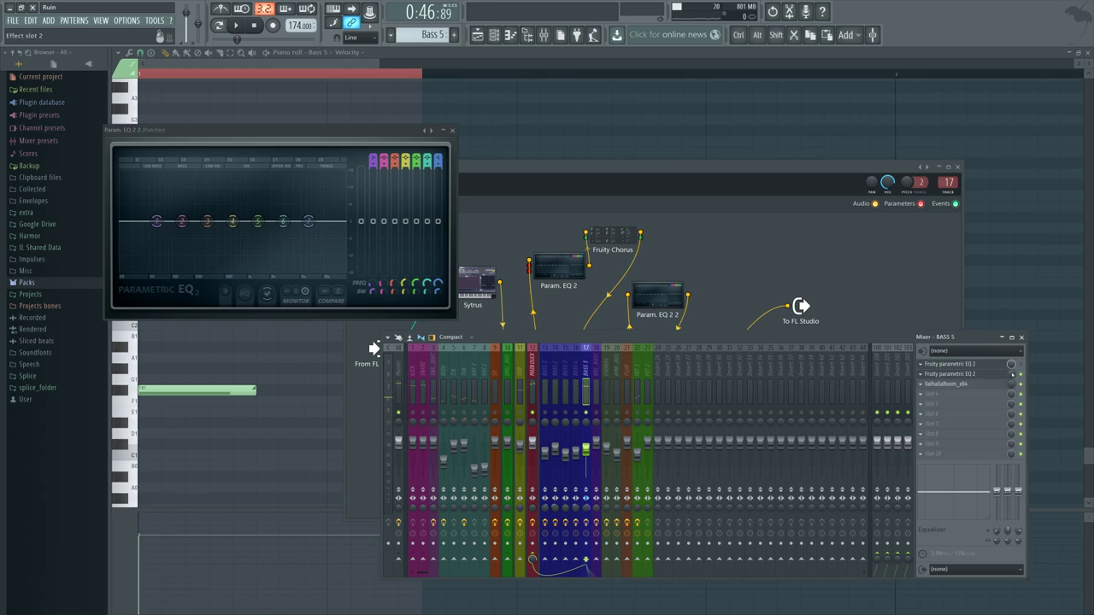
click(949, 364)
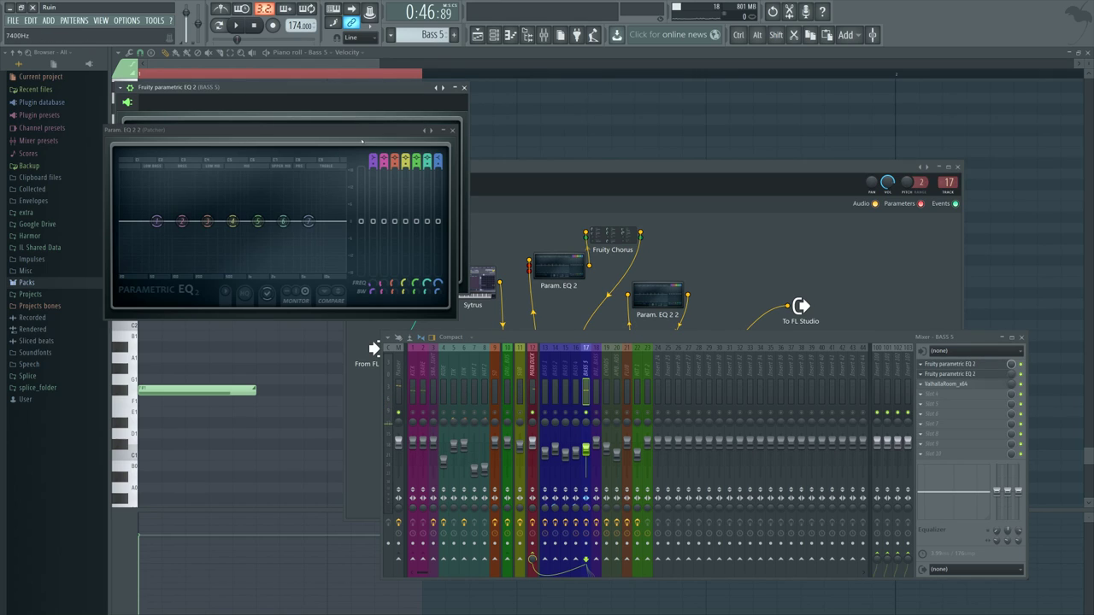
click(452, 130)
click(236, 26)
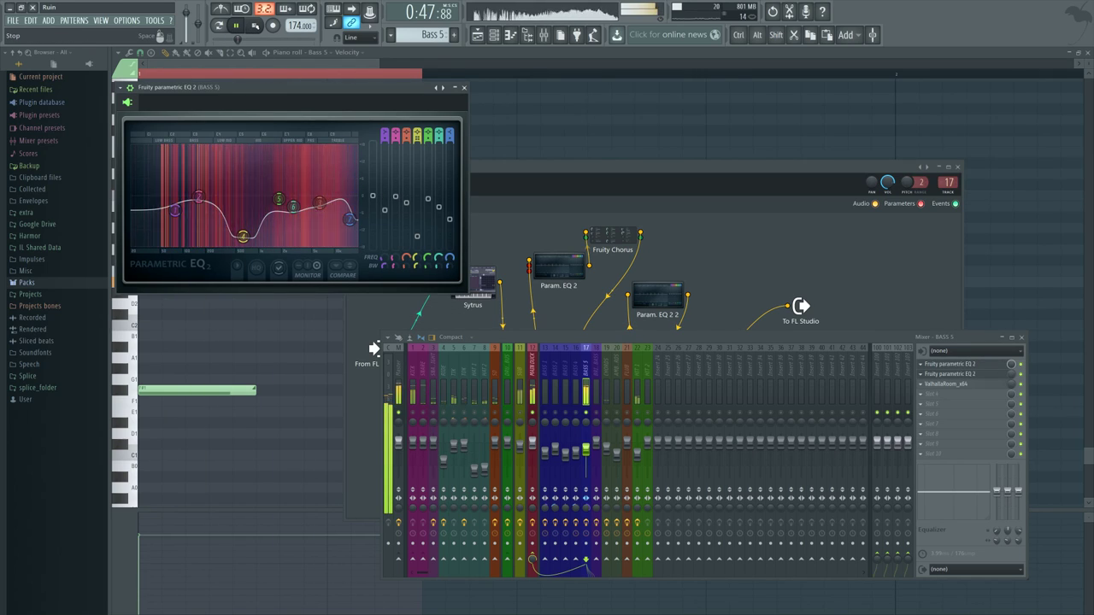
click(464, 87)
key(space)
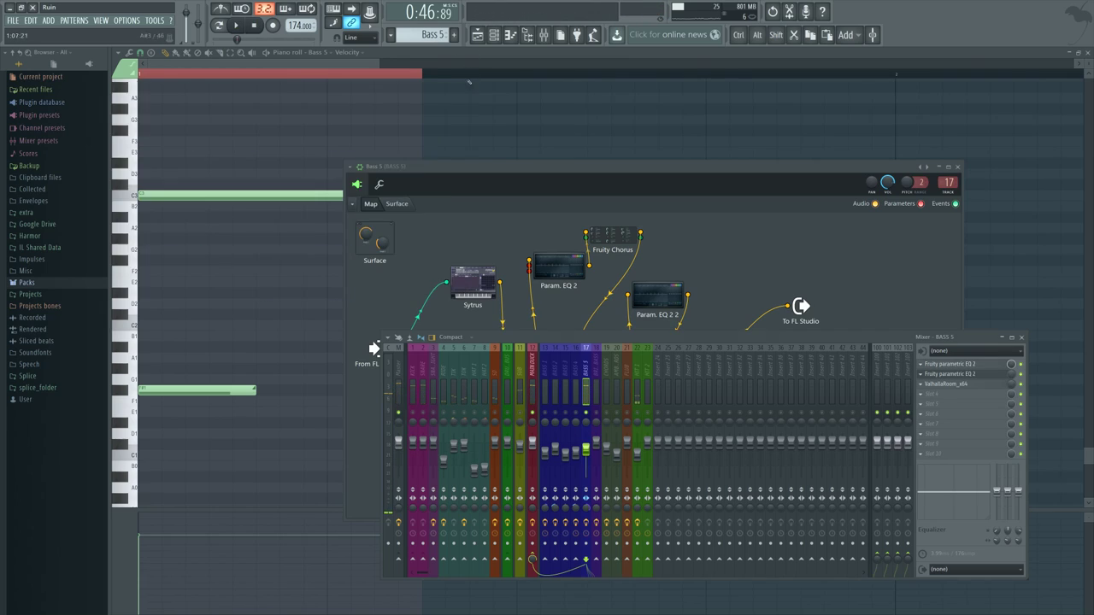
- Examine the Bass 5 clips and the three rows of automation envelopes beneath them in the playlist
key(F5)
scroll(556, 423, up, 3)
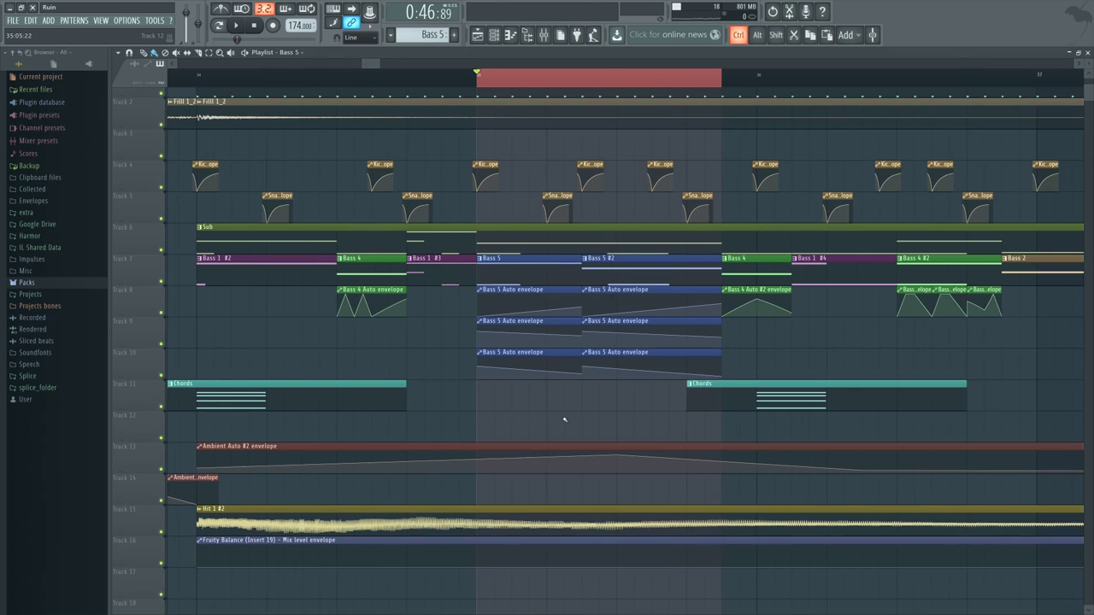
drag(416, 333, 612, 372)
key(ctrl+d)
drag(416, 303, 662, 316)
key(ctrl+d)
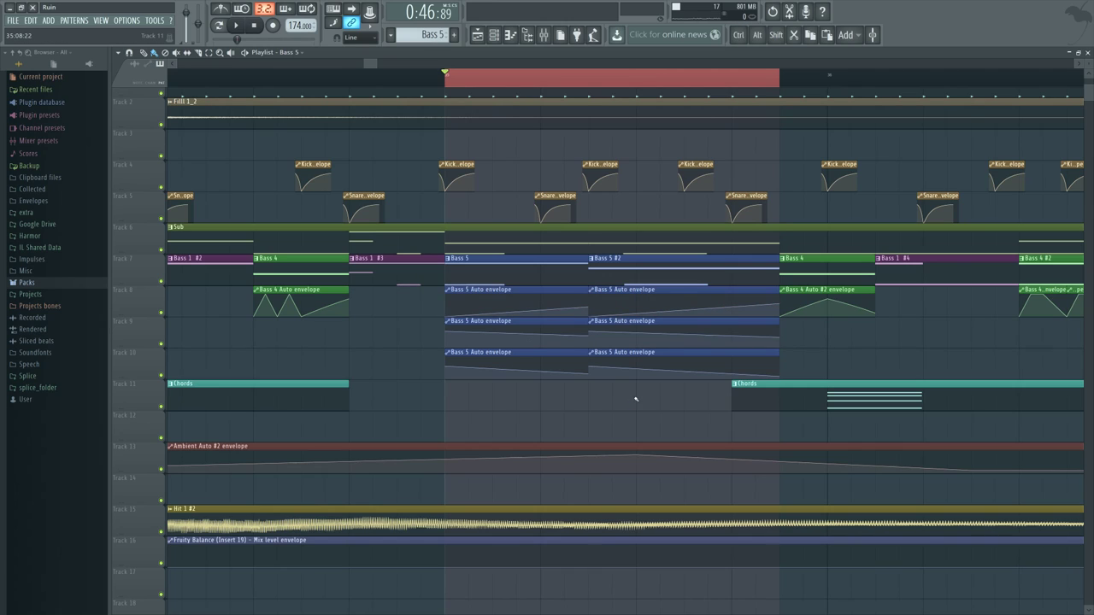
drag(635, 399, 522, 408)
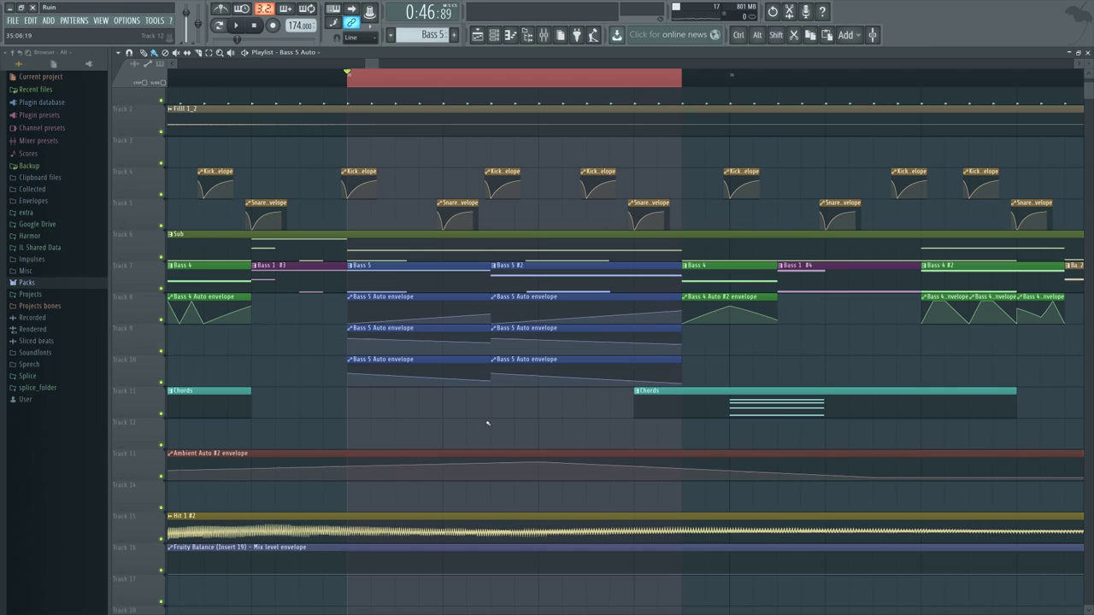
- Reopen the mixer and bring up the Bass 5 Patcher map
key(F9)
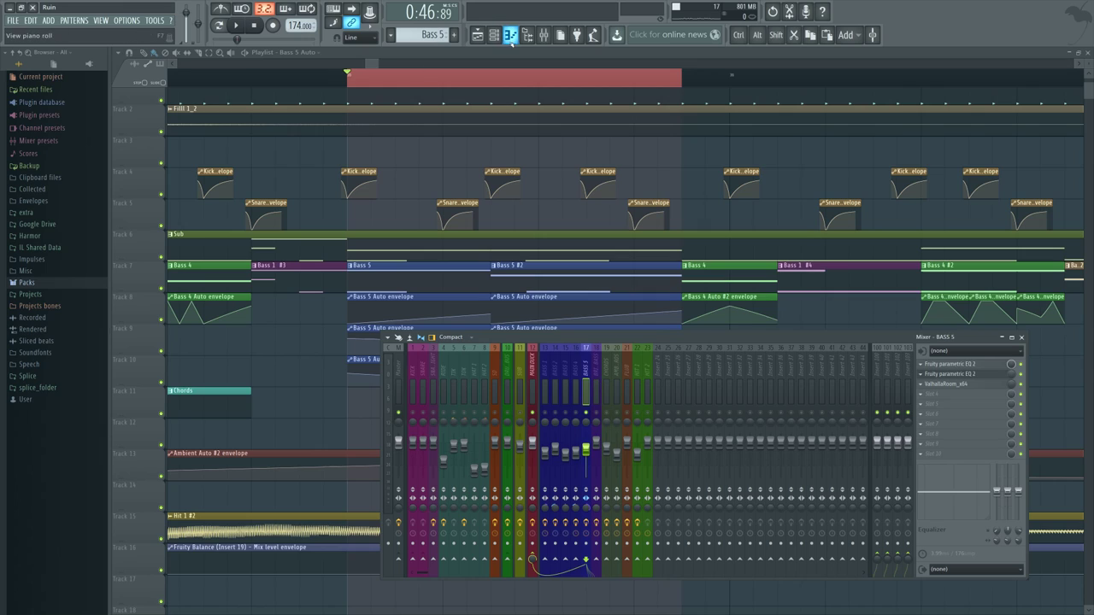
key(F6)
click(613, 374)
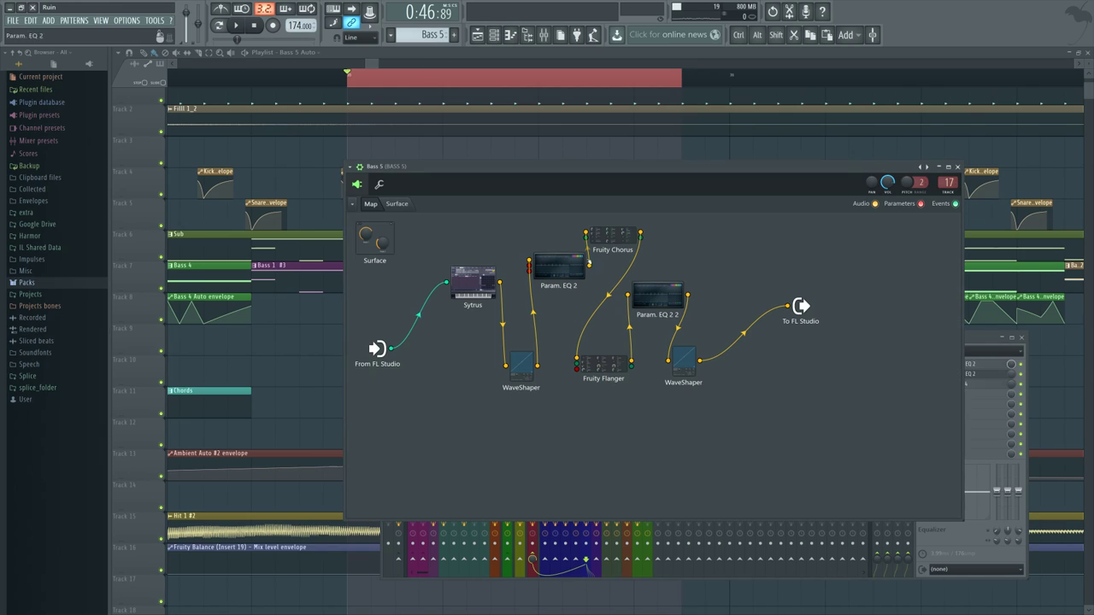
- Rearrange Fruity Flanger and Param. EQ 2 2, and try branching Fruity Chorus directly into Param. EQ 2 2
drag(625, 366, 622, 381)
drag(641, 232, 728, 284)
key(space)
key(space)
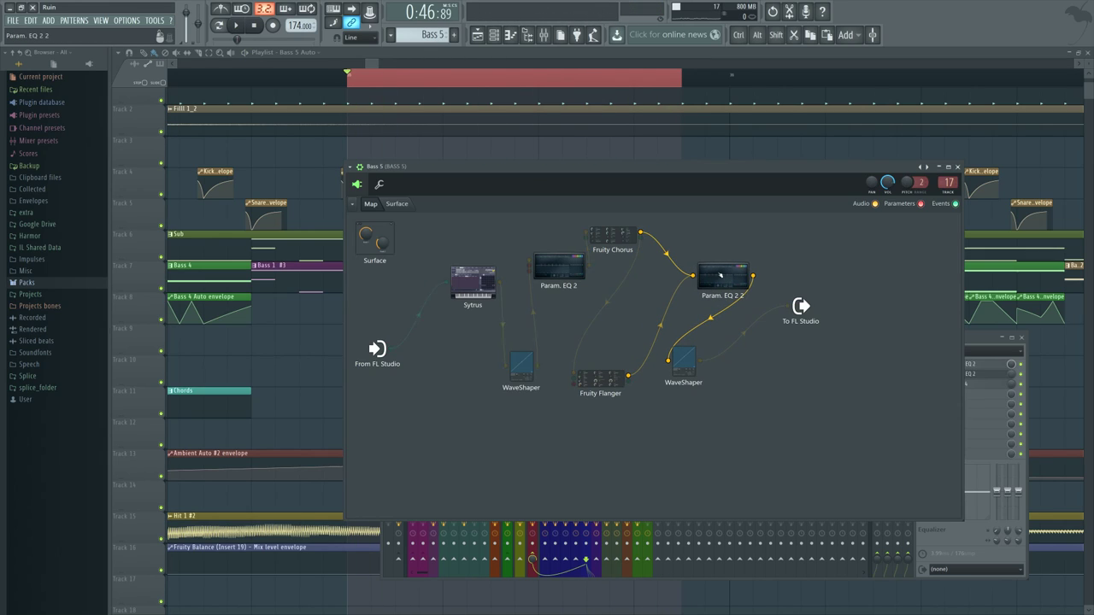
- Try a strong low-shelf cut on band 1 of Param. EQ 2 2, and bring the band back to nearly flat
double_click(721, 276)
drag(156, 221, 168, 267)
key(space)
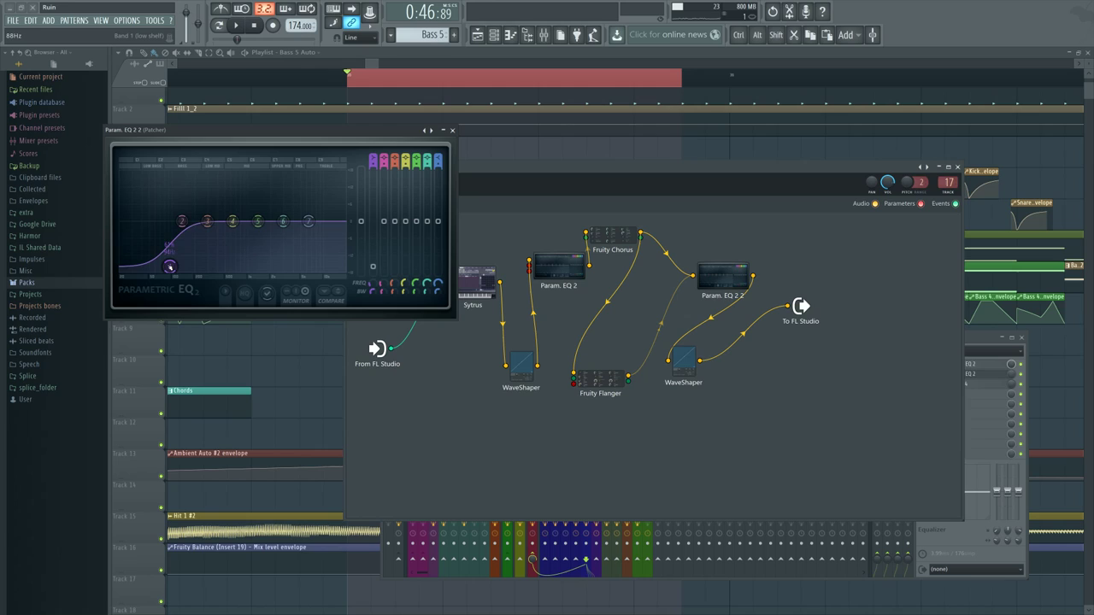
drag(170, 266, 139, 222)
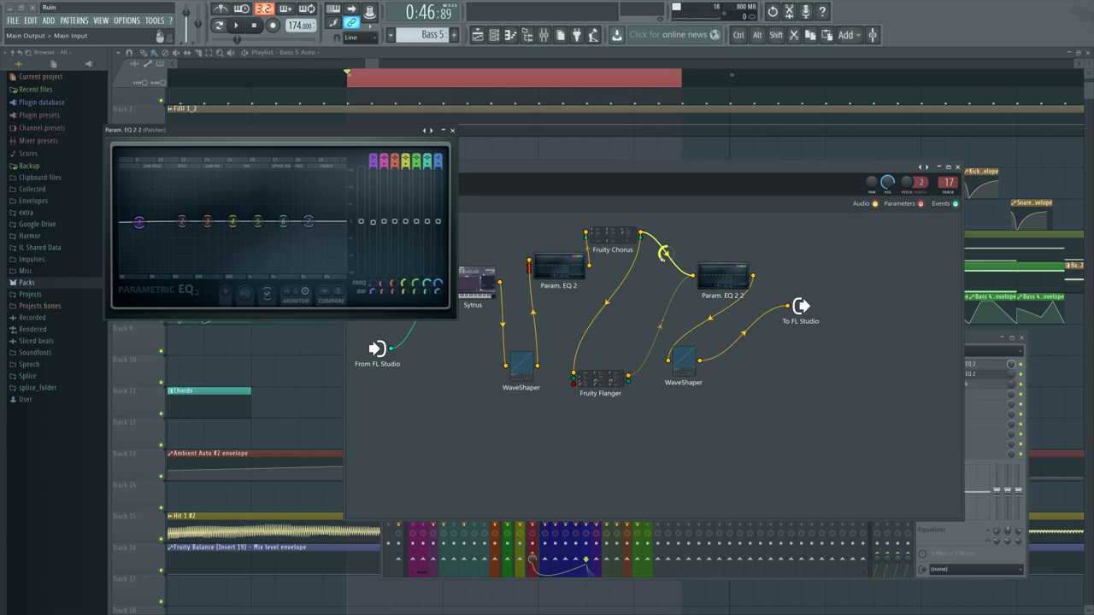
- Remove the Chorus and Flanger connections into Param. EQ 2 2, and reconnect only Fruity Flanger to it
right_click(660, 324)
right_click(668, 255)
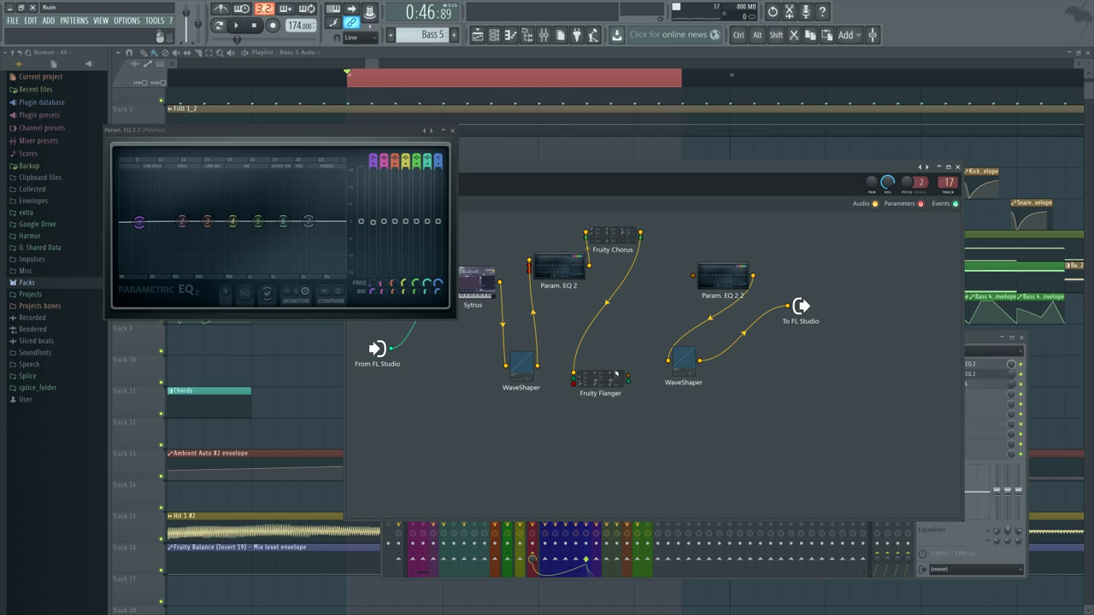
drag(628, 376, 650, 306)
key(space)
key(space)
- Tidy the Patcher layout by repositioning Param. EQ 2 2 and the last WaveShaper between the flanger and To FL Studio
drag(684, 358, 721, 356)
drag(673, 294, 665, 306)
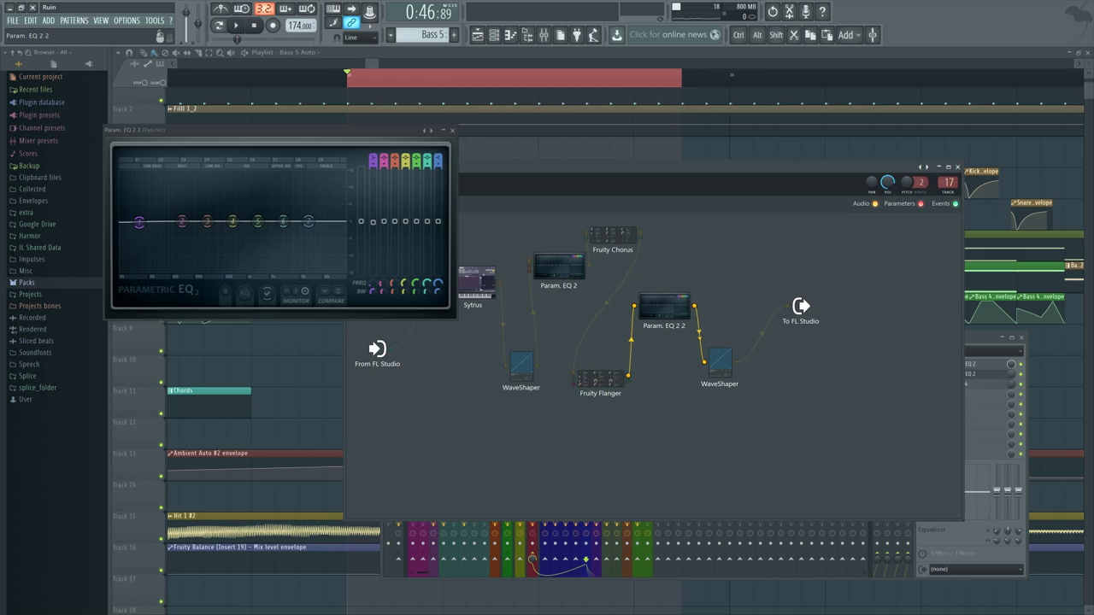
drag(720, 357, 714, 363)
- Close Param. EQ 2 2, return to the playlist, and review the Bass 5 automation within the wider arrangement
key(F5)
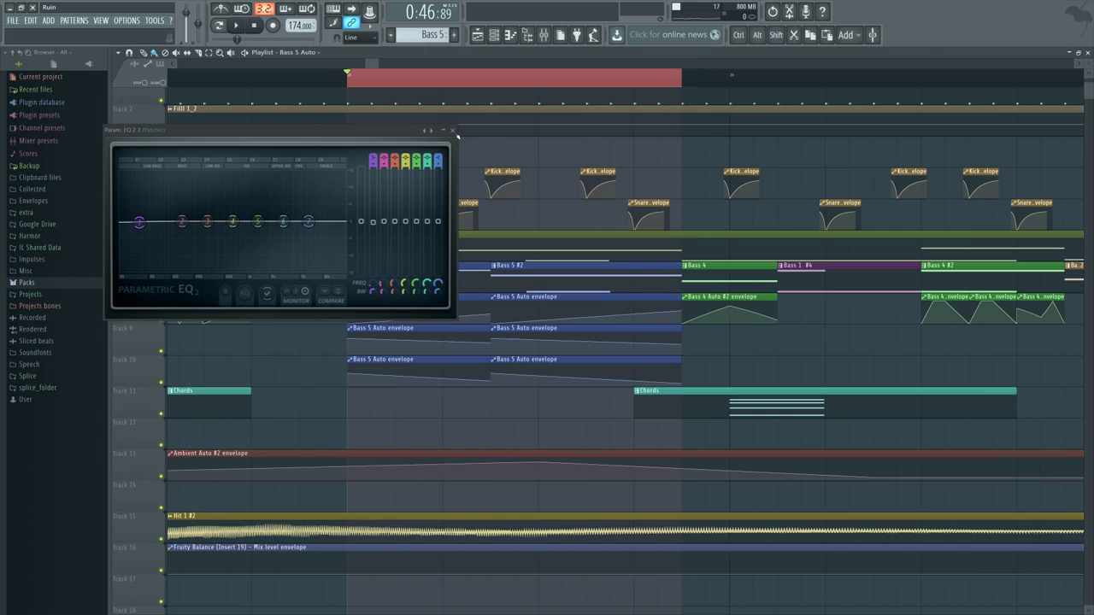
click(453, 130)
scroll(320, 393, down, 3)
drag(398, 421, 457, 425)
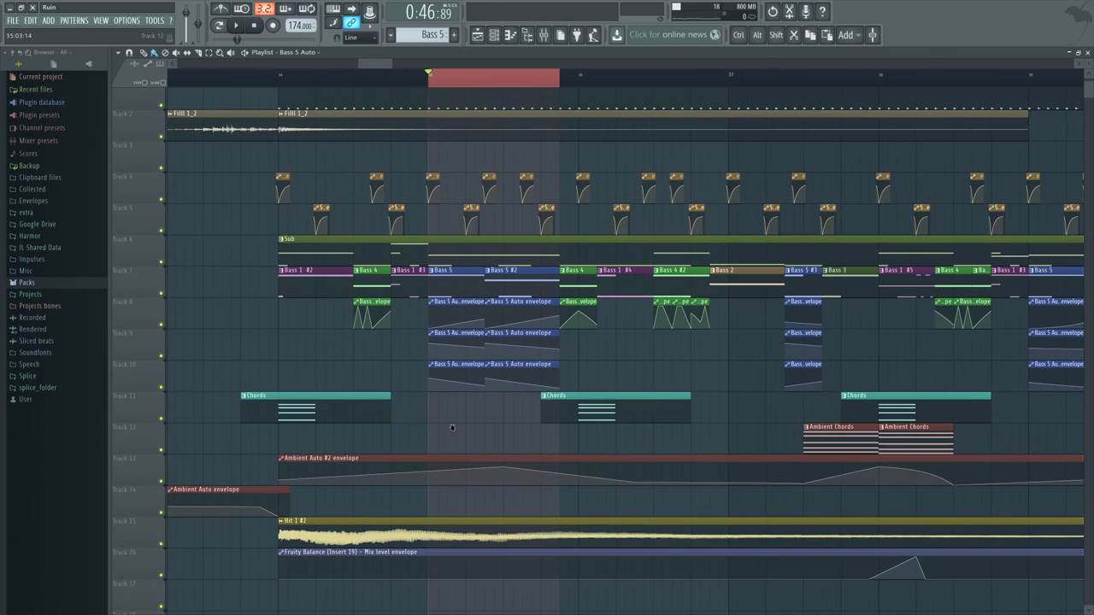
click(459, 302)
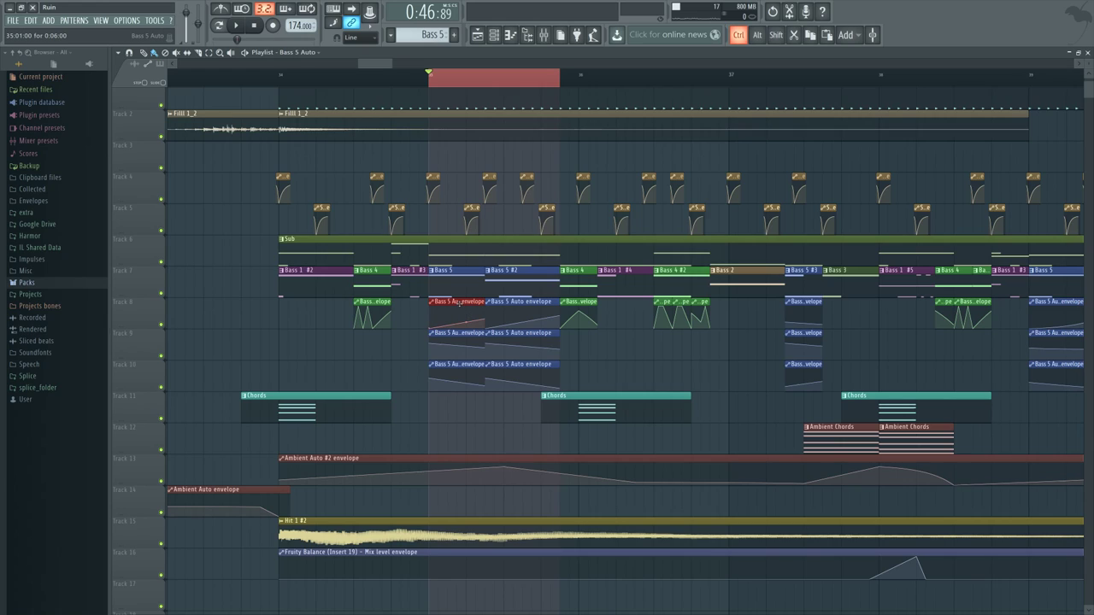
ctrl+click(407, 358)
drag(452, 410, 540, 438)
scroll(513, 439, right, 5)
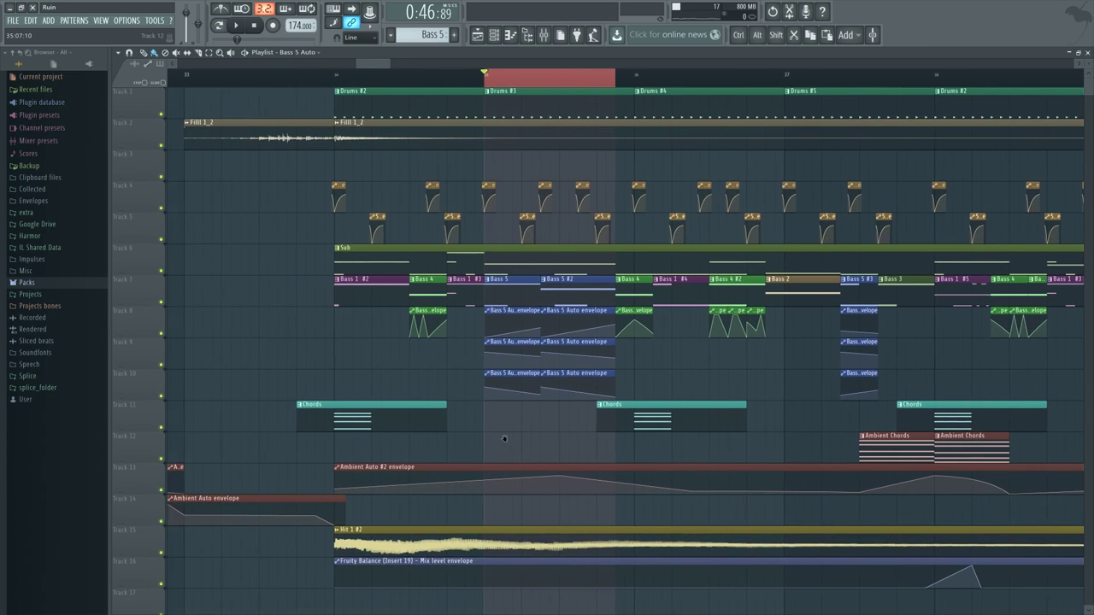
- Clear the playlist's time selection, play the arrangement through to the Bass 2 clip, and check the mixer
ctrl+click(481, 78)
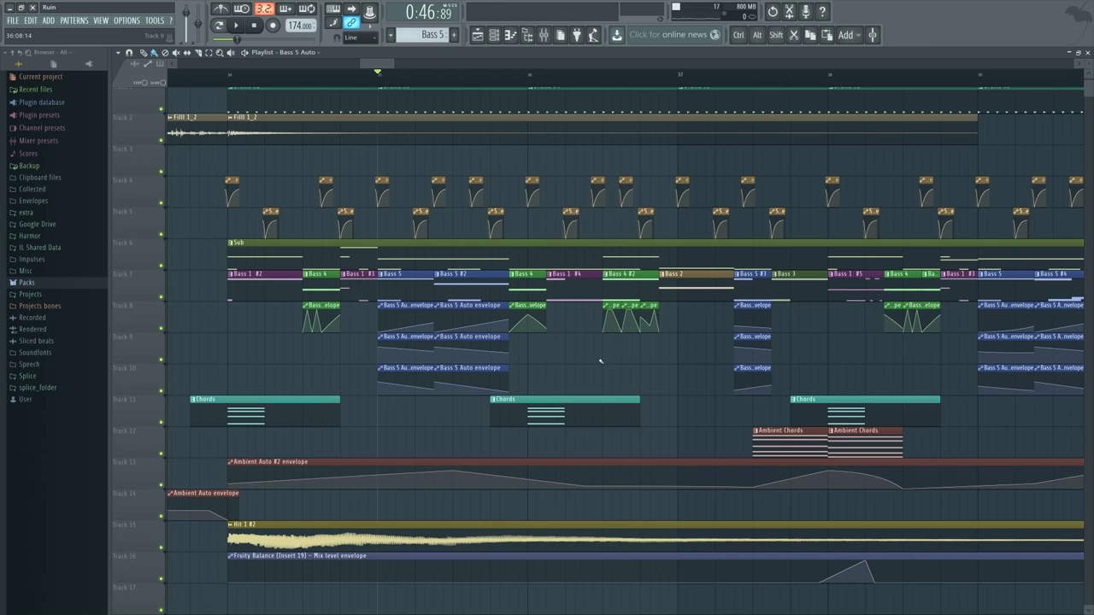
drag(601, 364, 622, 369)
scroll(628, 367, right, 1)
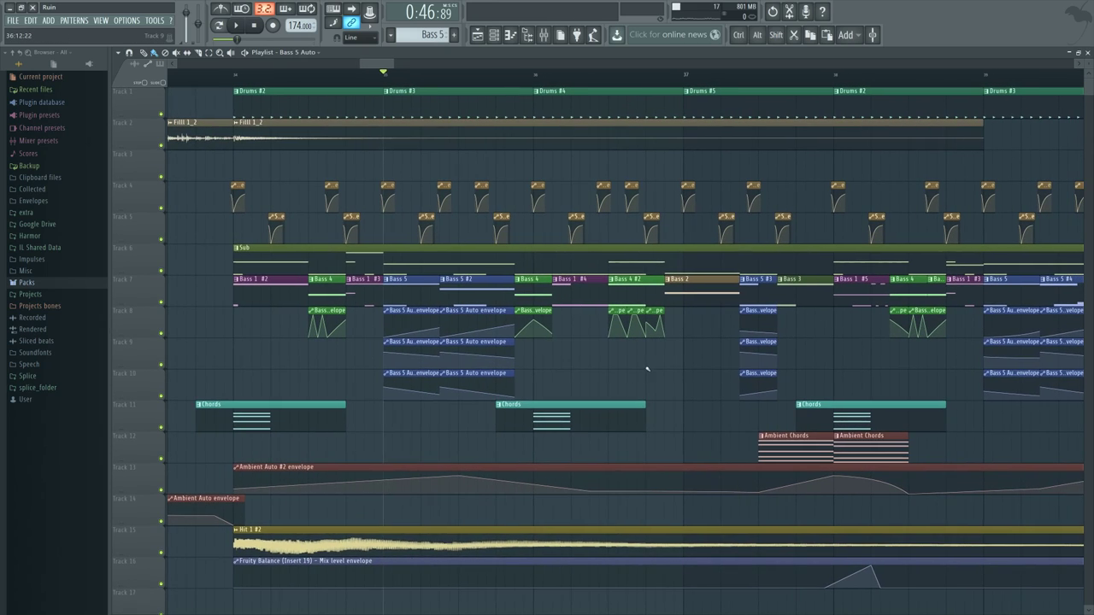
key(space)
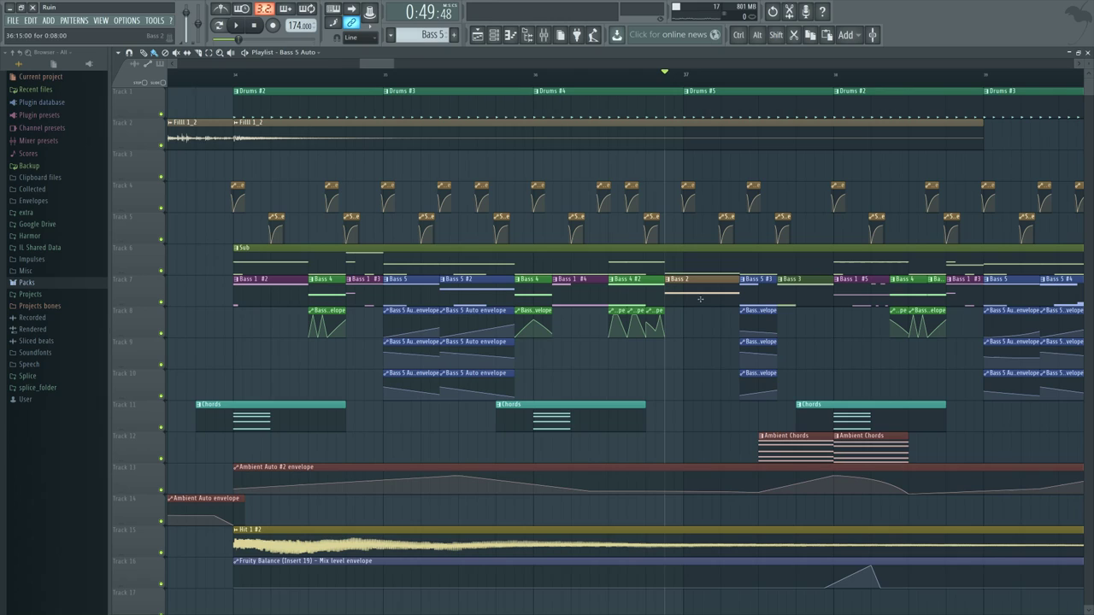
key(F9)
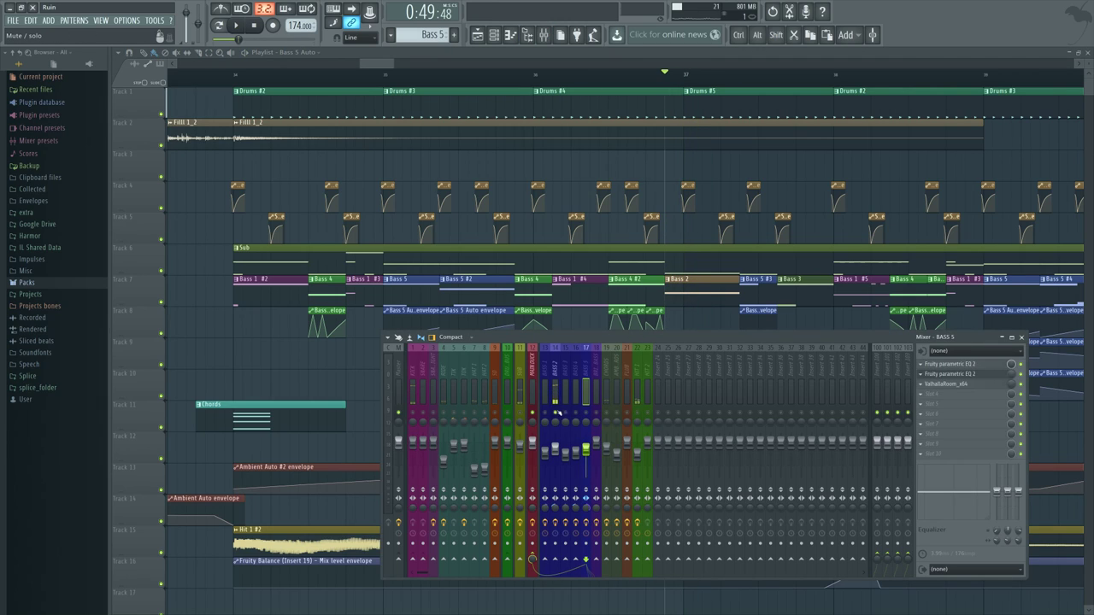
key(space)
- Open the Bass 2 pattern and its Patcher, and place the Patcher window so the whole effect chain can be examined
double_click(698, 287)
click(494, 34)
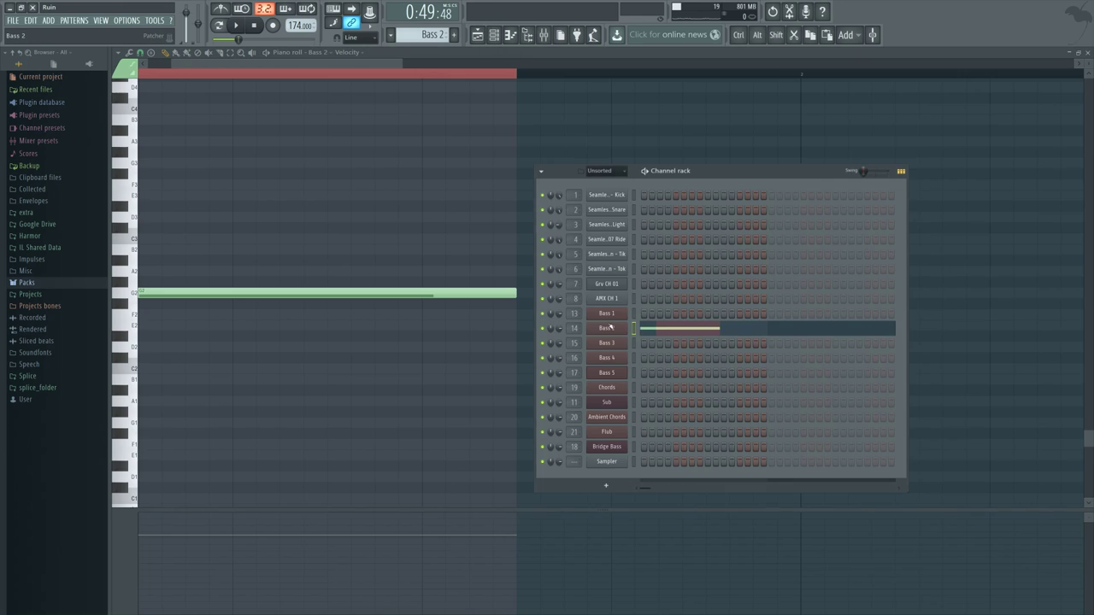
click(608, 327)
drag(546, 85, 611, 93)
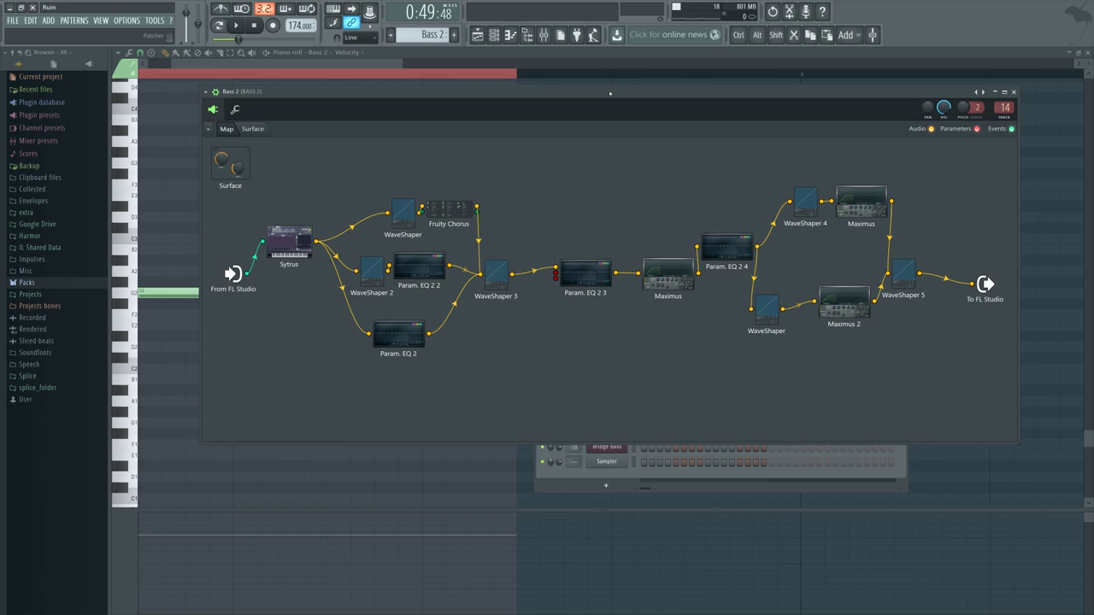
drag(611, 92, 633, 80)
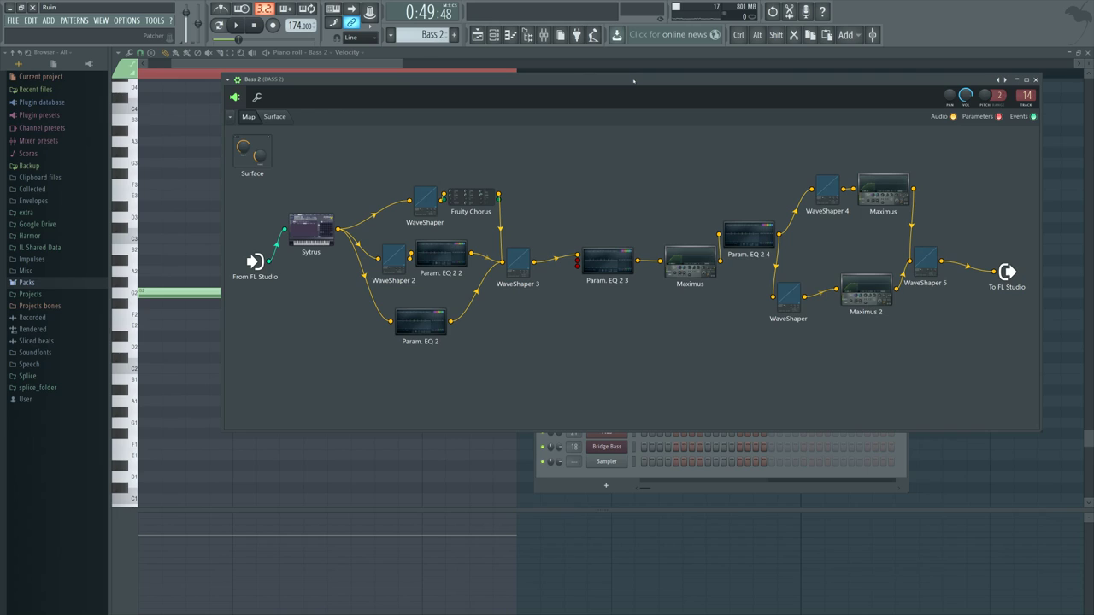
mouse_move(577, 84)
mouse_down()
mouse_move(574, 96)
mouse_move(578, 87)
mouse_up()
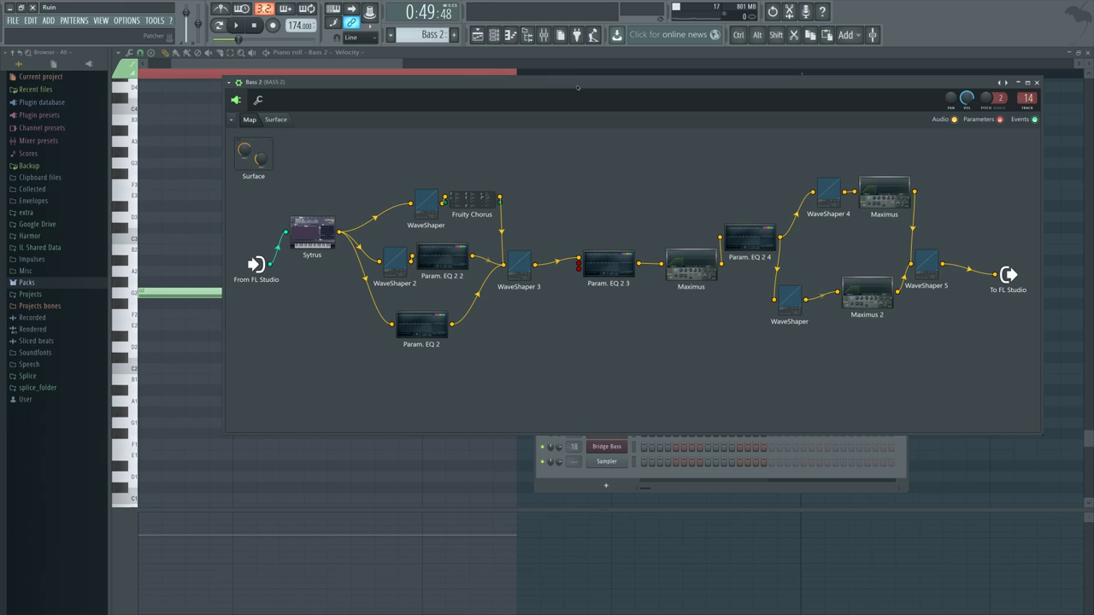
drag(578, 87, 575, 89)
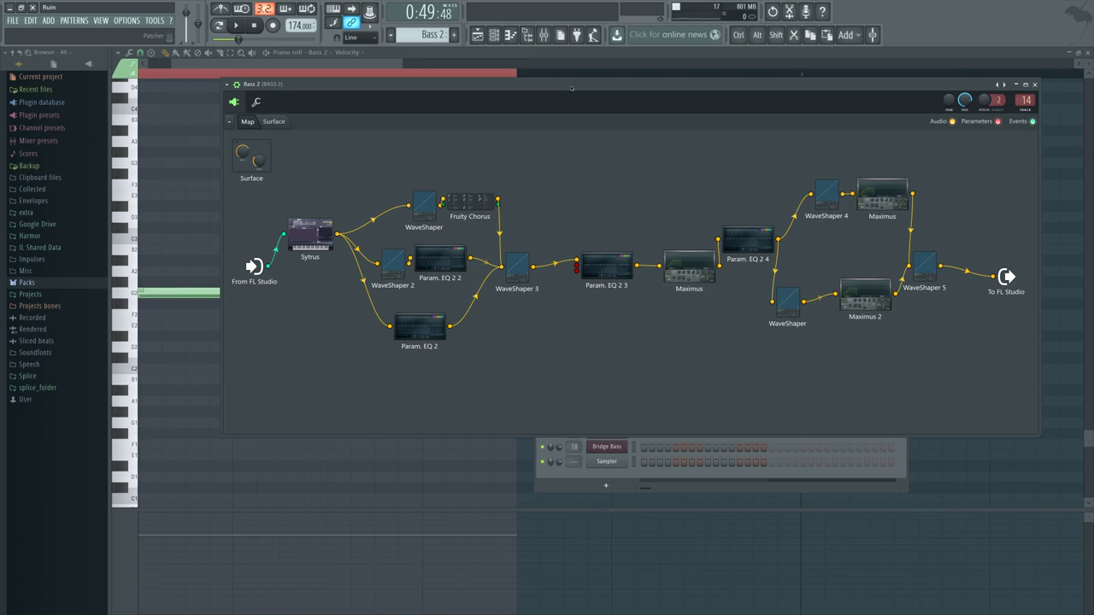
drag(571, 88, 580, 84)
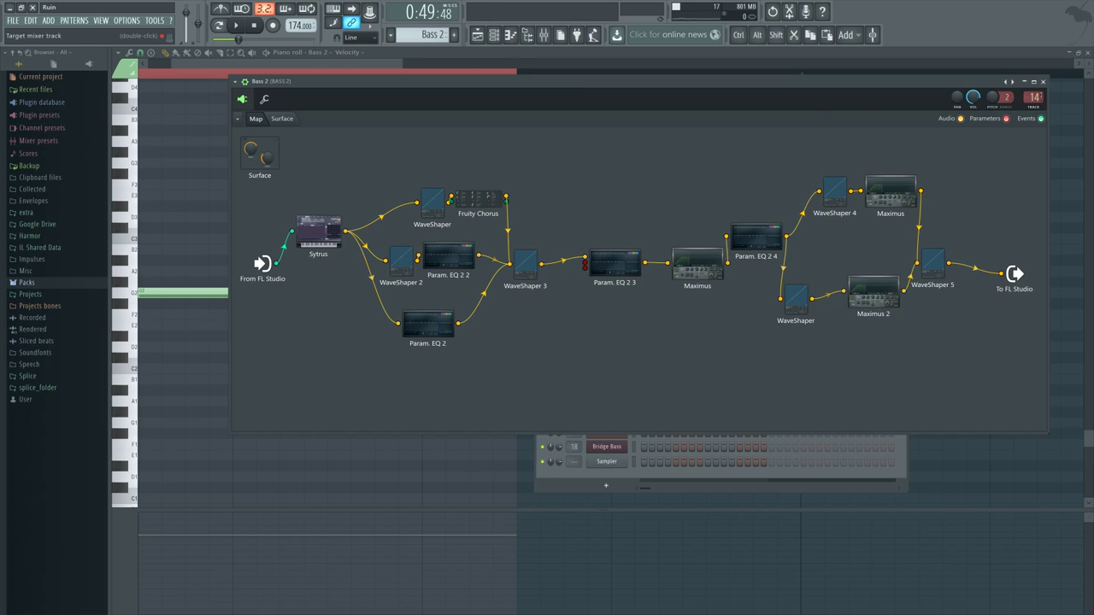
- Show the Bass 2 mixer track, open its Fruity parametric EQ 2, and play the sound through it
double_click(1033, 98)
click(947, 364)
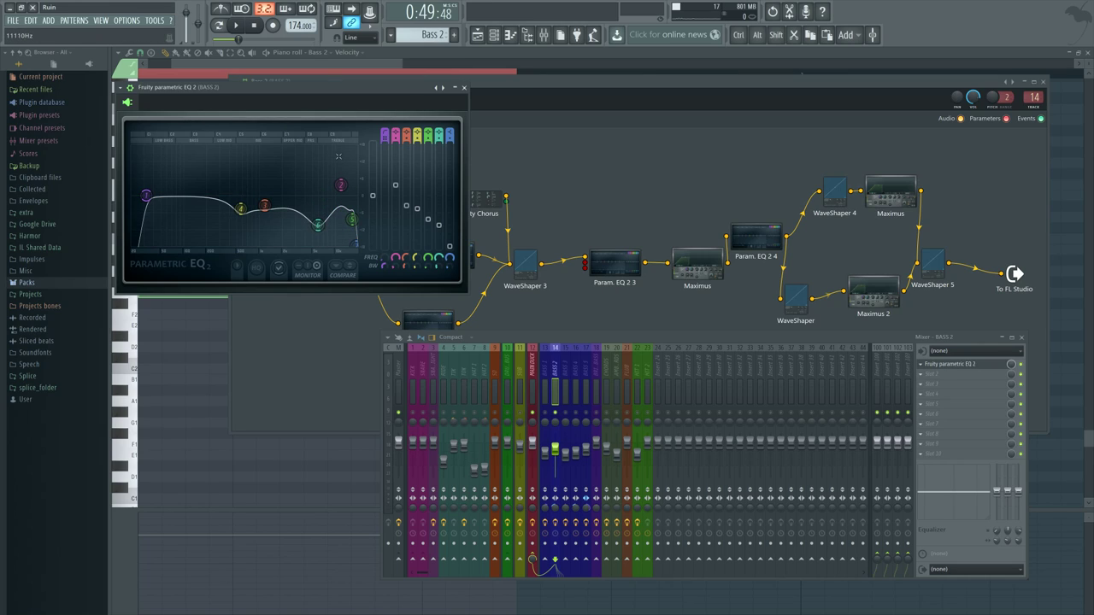
key(space)
key(space)
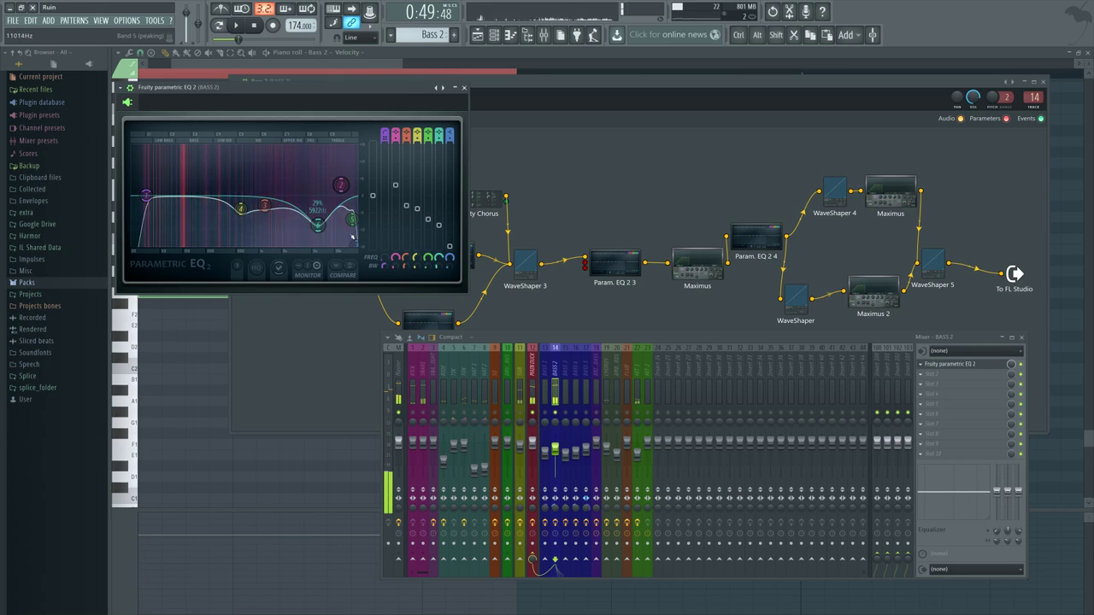
- Compare the Bass 2 sound with its mixer EQ bypassed and enabled, leaving the EQ on
click(1021, 364)
key(space)
key(space)
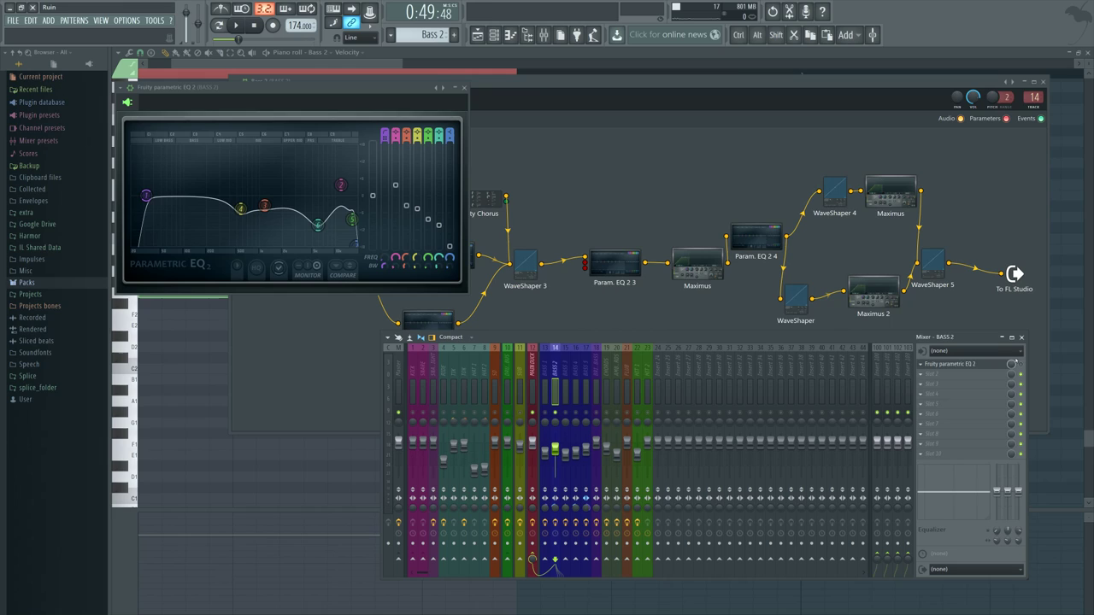
key(space)
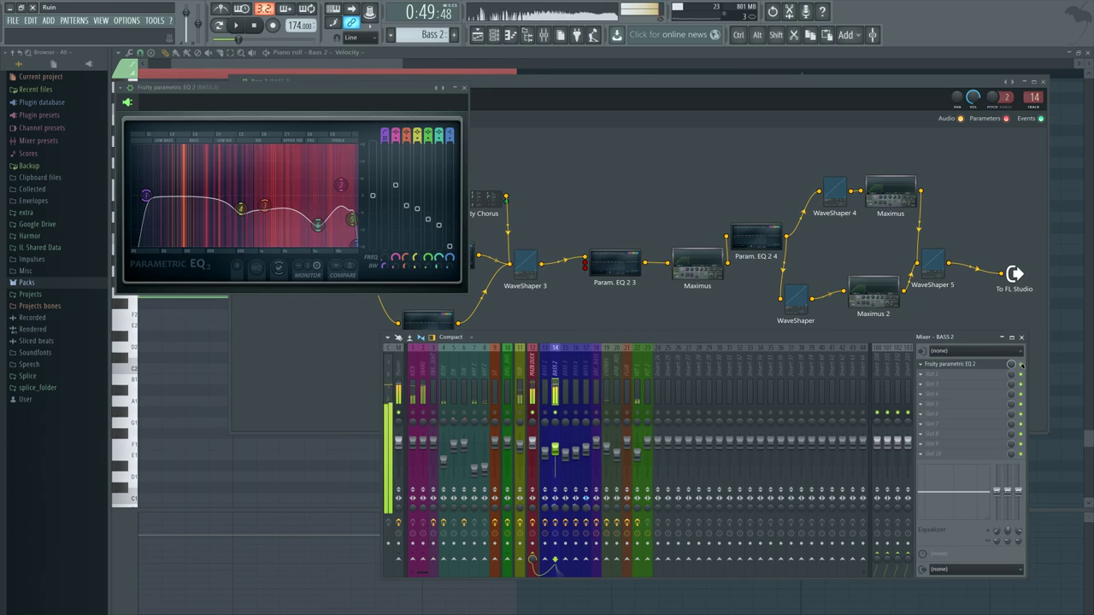
key(space)
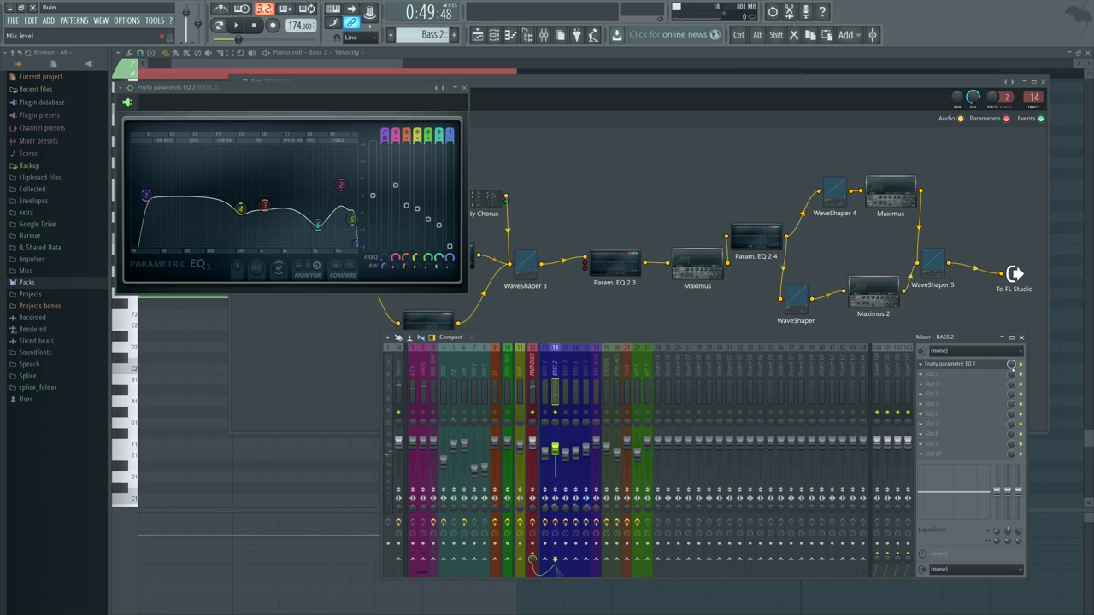
- Route Sytrus straight to To FL Studio in the Bass 2 Patcher, open the synth, and audition its unprocessed sound
click(741, 177)
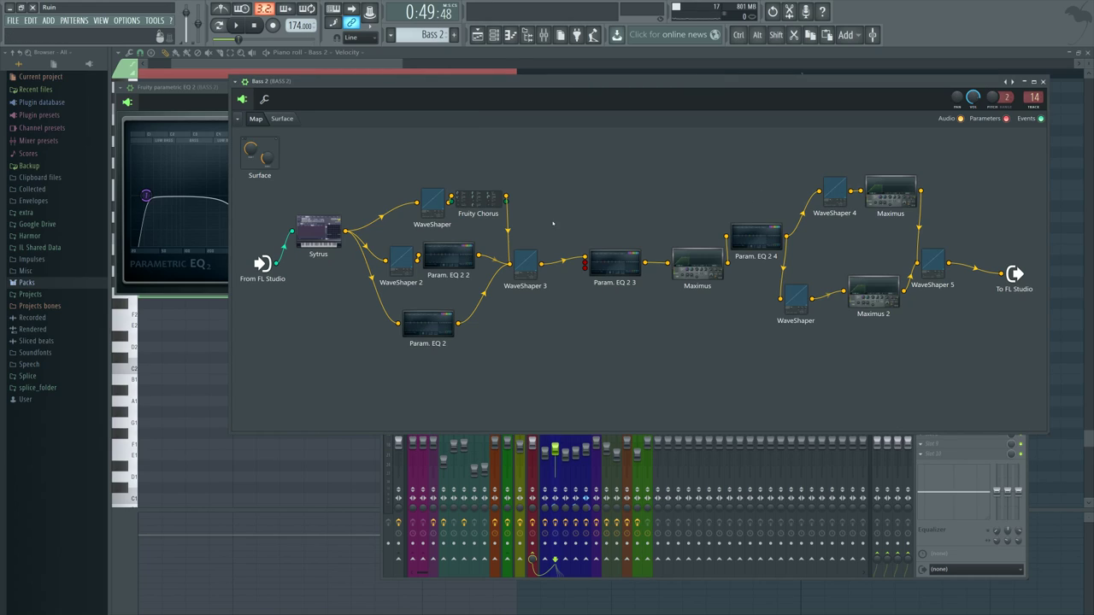
drag(323, 229, 1002, 274)
click(316, 366)
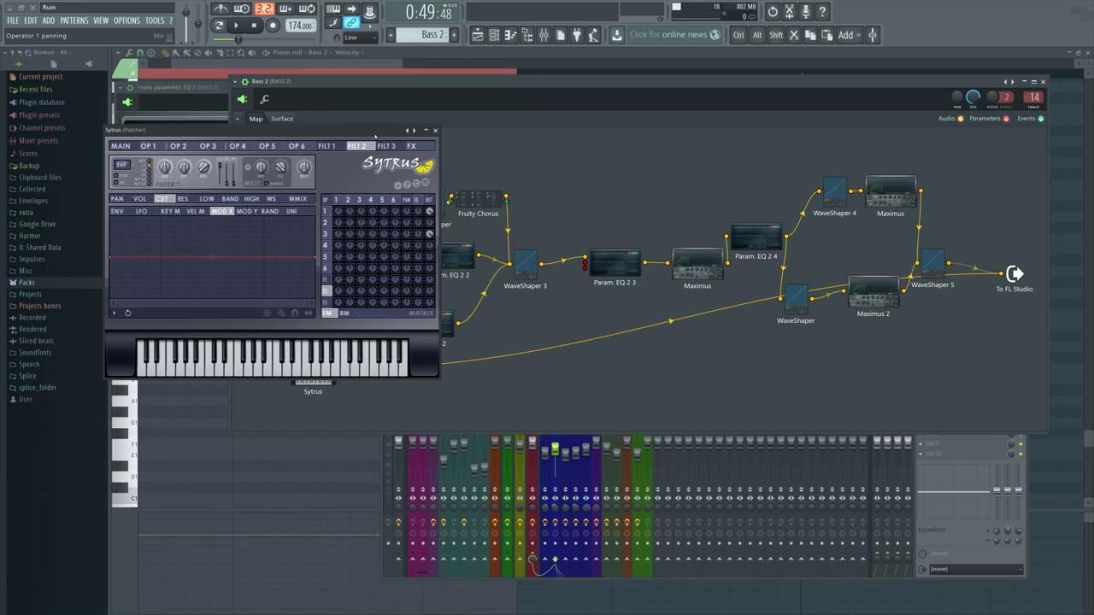
drag(256, 130, 386, 147)
key(space)
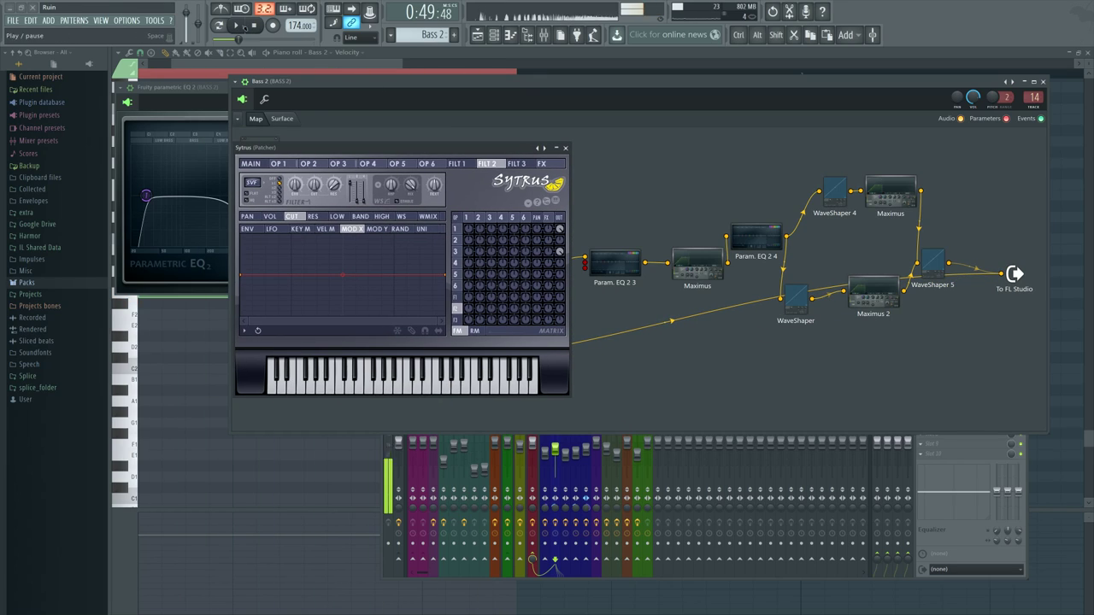
click(254, 27)
- Inspect operators 1 and 3 in Sytrus, and examine the oscillator harmonics of operator 3
drag(457, 152, 506, 166)
click(513, 232)
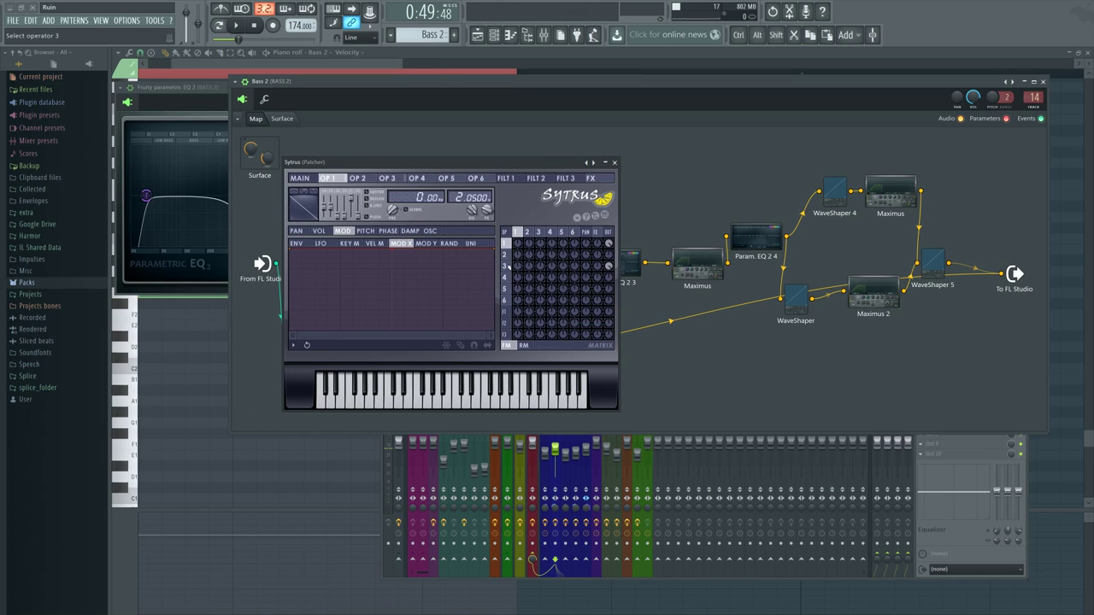
click(539, 232)
click(430, 231)
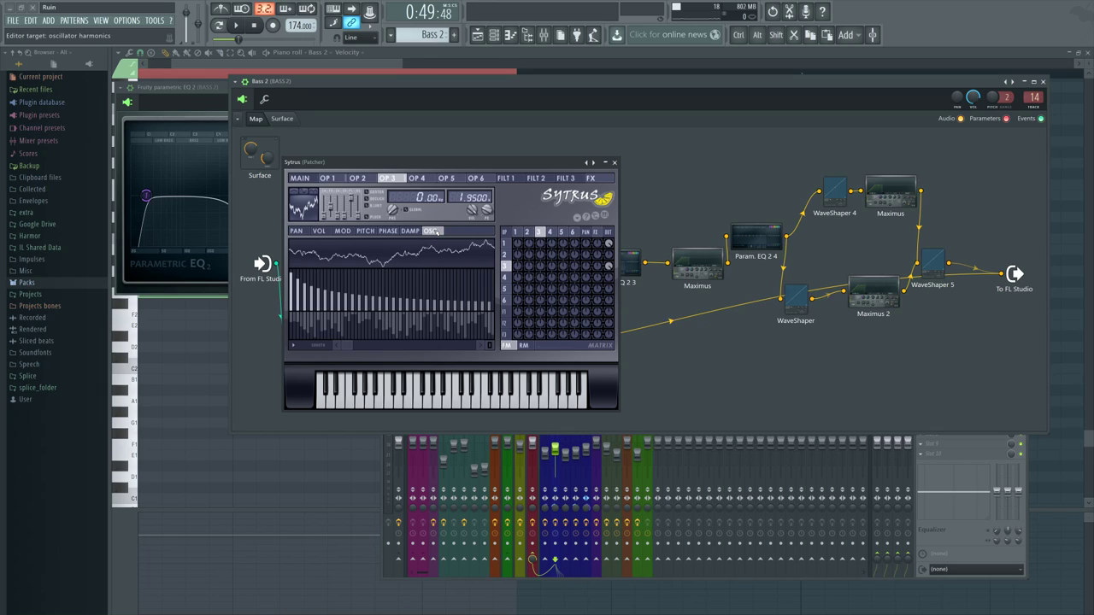
drag(432, 161, 545, 143)
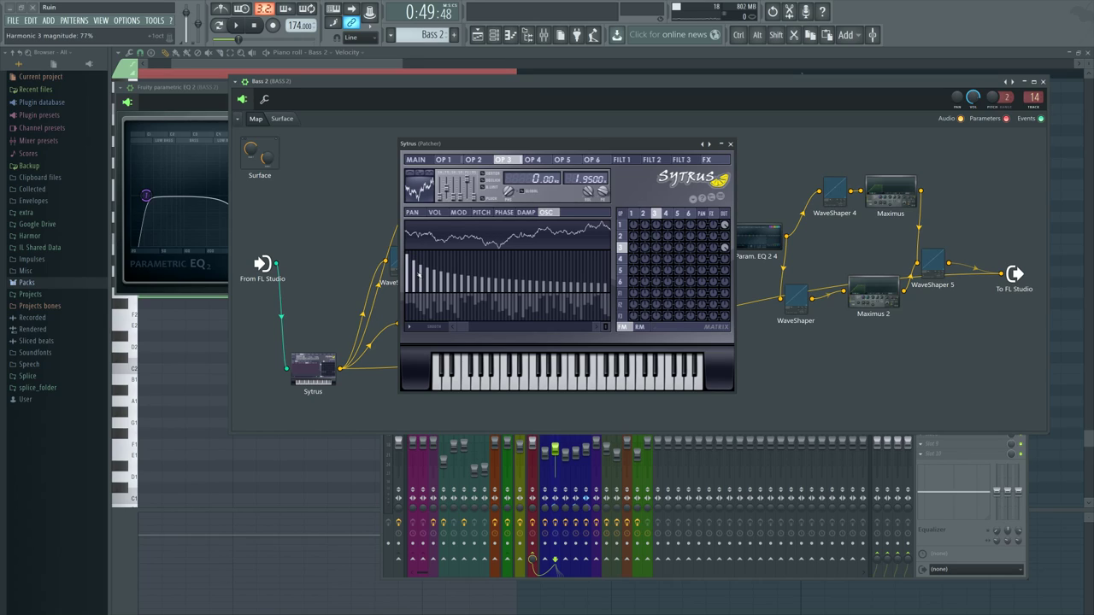
mouse_move(463, 327)
mouse_down()
mouse_move(595, 329)
mouse_move(458, 328)
mouse_up()
- Compare the oscillator shapes and frequency ratios of the Sytrus operators, check the main settings, and close the synth
click(634, 214)
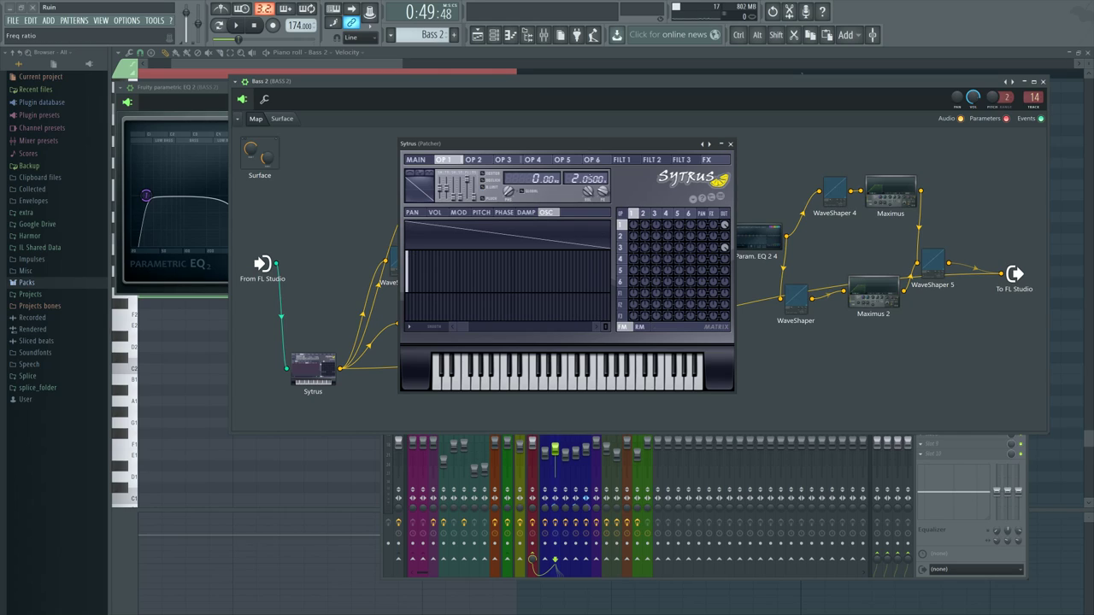
click(644, 214)
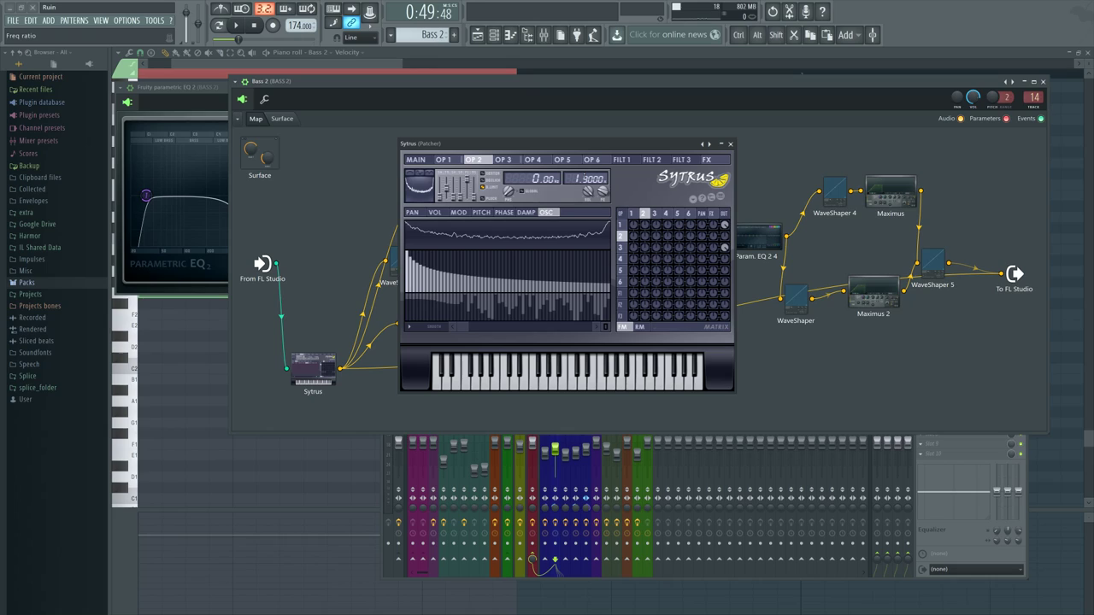
click(655, 213)
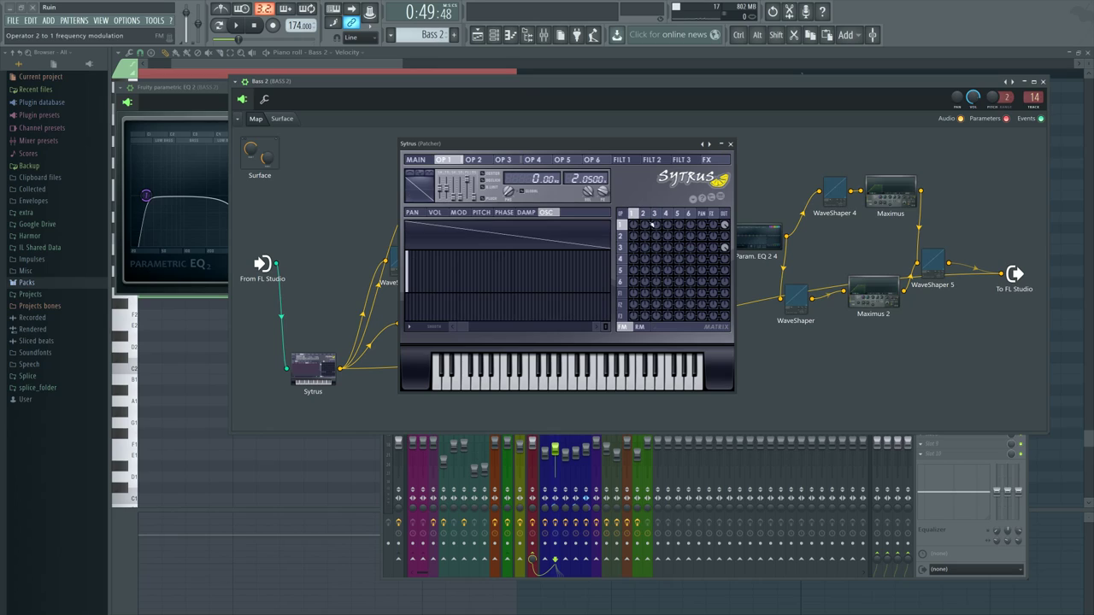
click(667, 214)
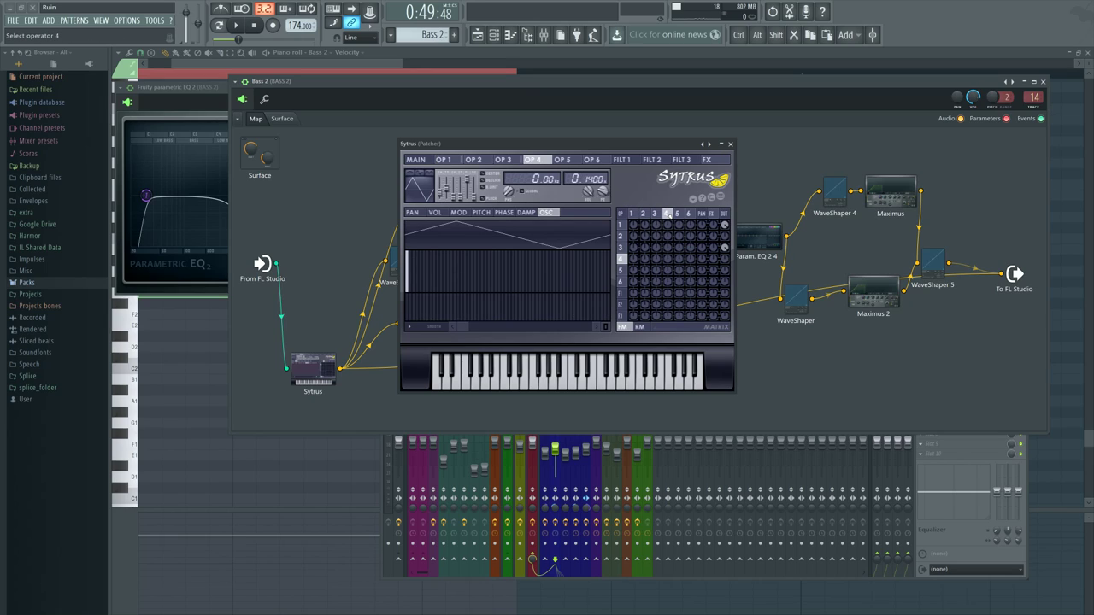
click(678, 214)
click(689, 215)
click(666, 215)
click(678, 215)
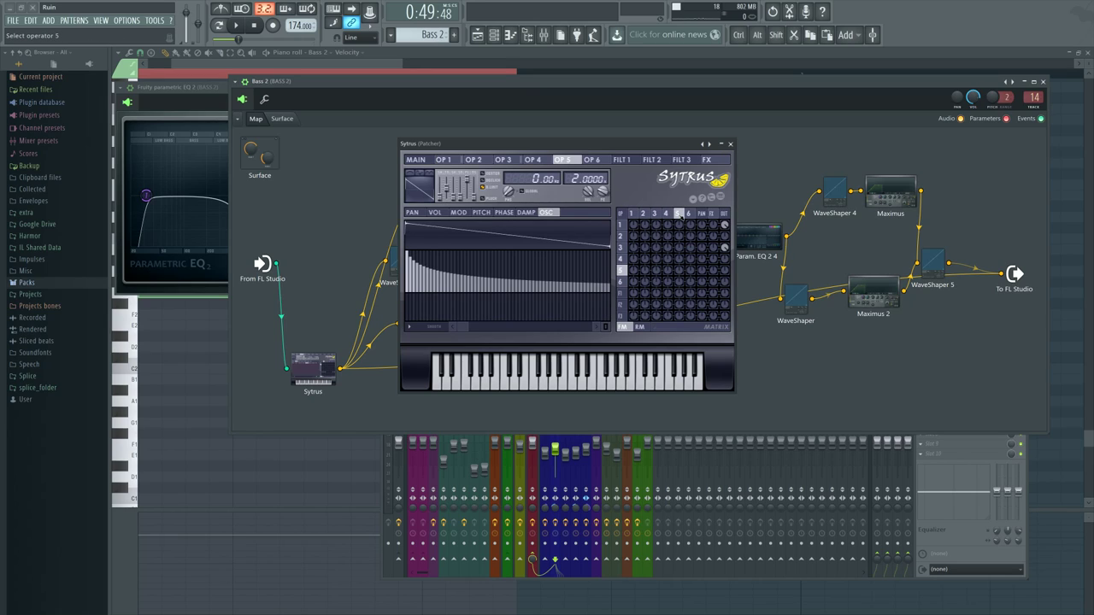
click(689, 215)
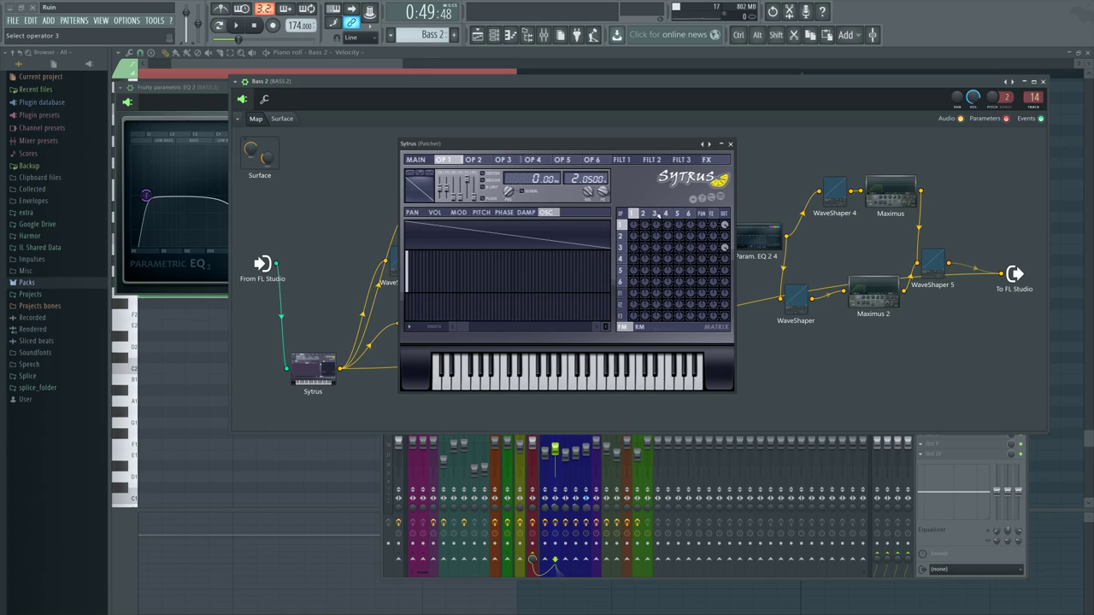
click(632, 214)
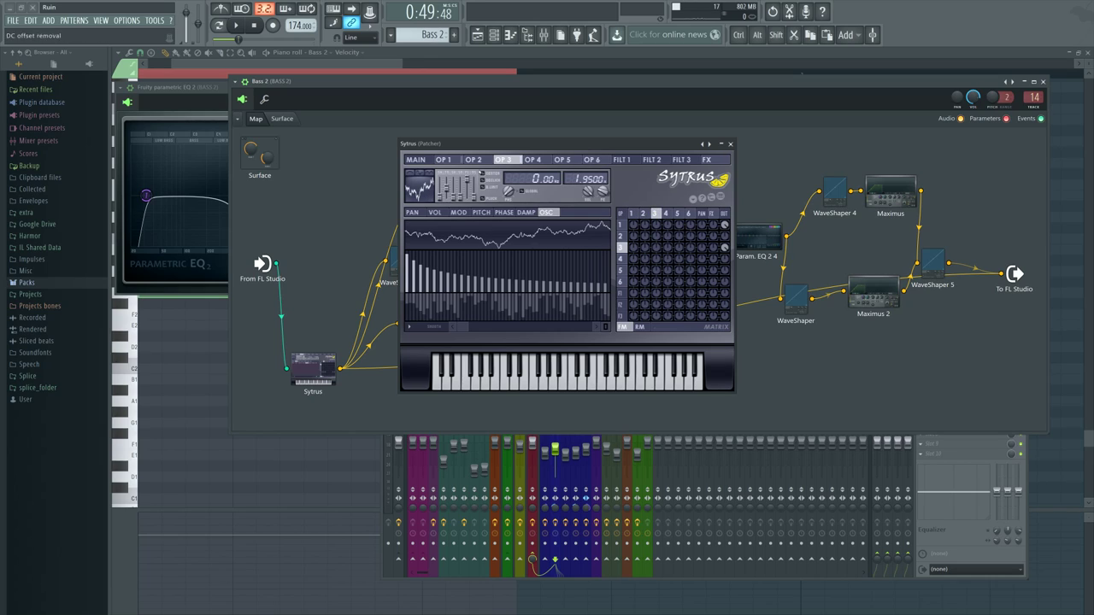
click(431, 162)
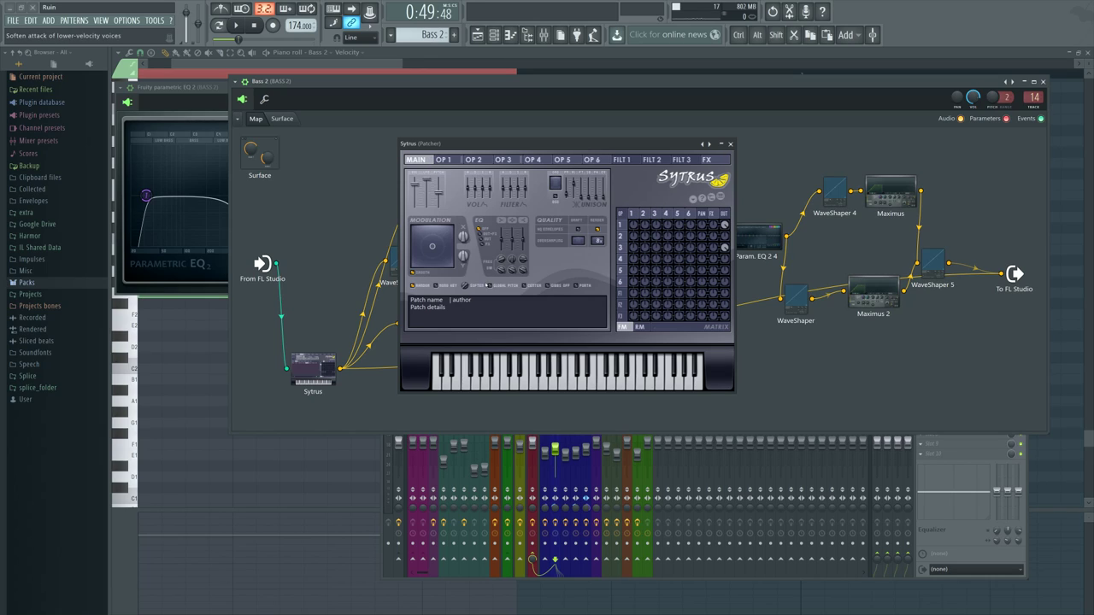
click(730, 143)
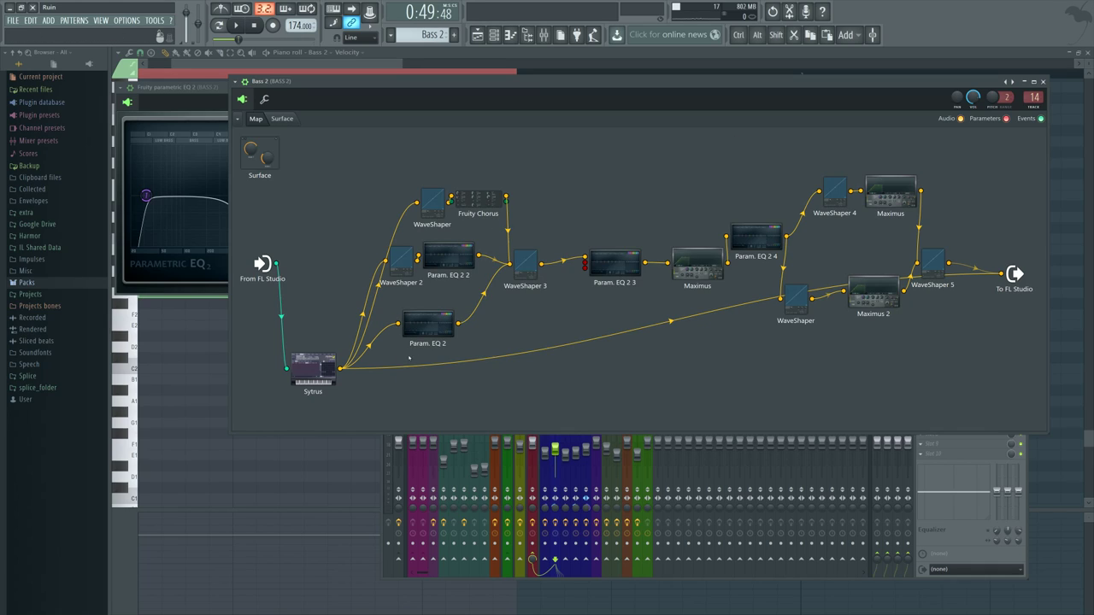
- Remove the connections feeding To FL Studio, and move Sytrus back beside From FL Studio
right_click(977, 269)
right_click(984, 274)
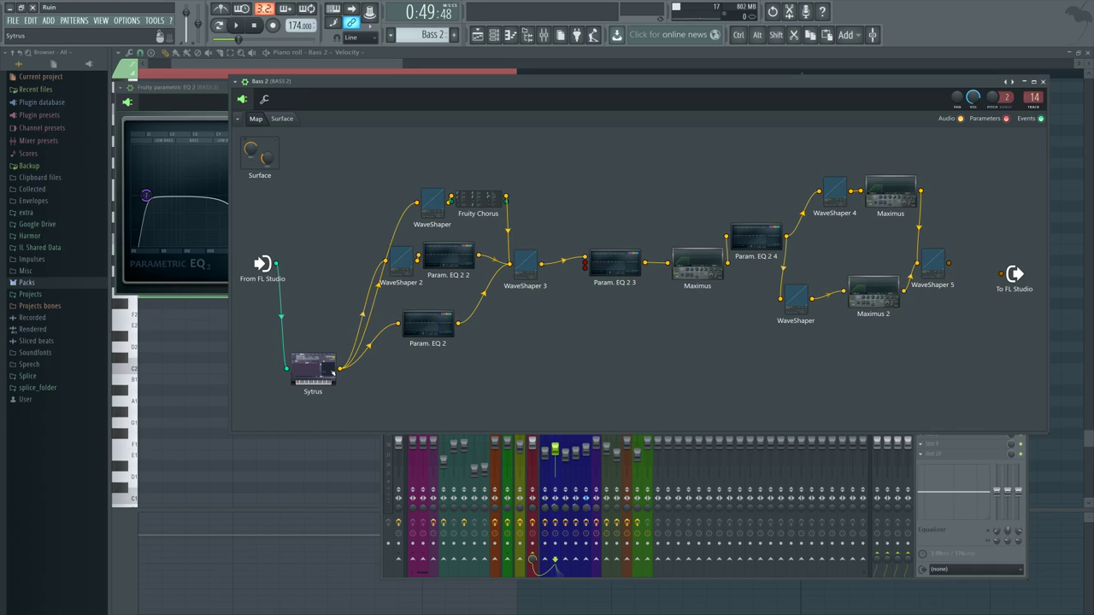
drag(323, 373, 308, 275)
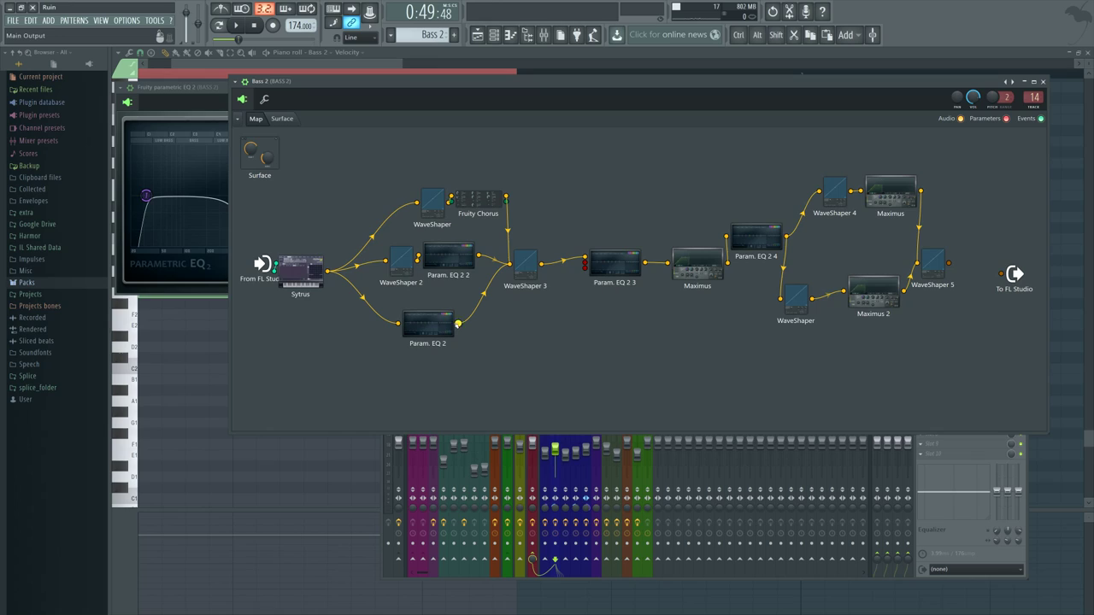
- Check Param. EQ 2, and reposition it and WaveShaper 3 to spread out the parallel branches
double_click(427, 323)
click(452, 130)
drag(446, 315, 443, 336)
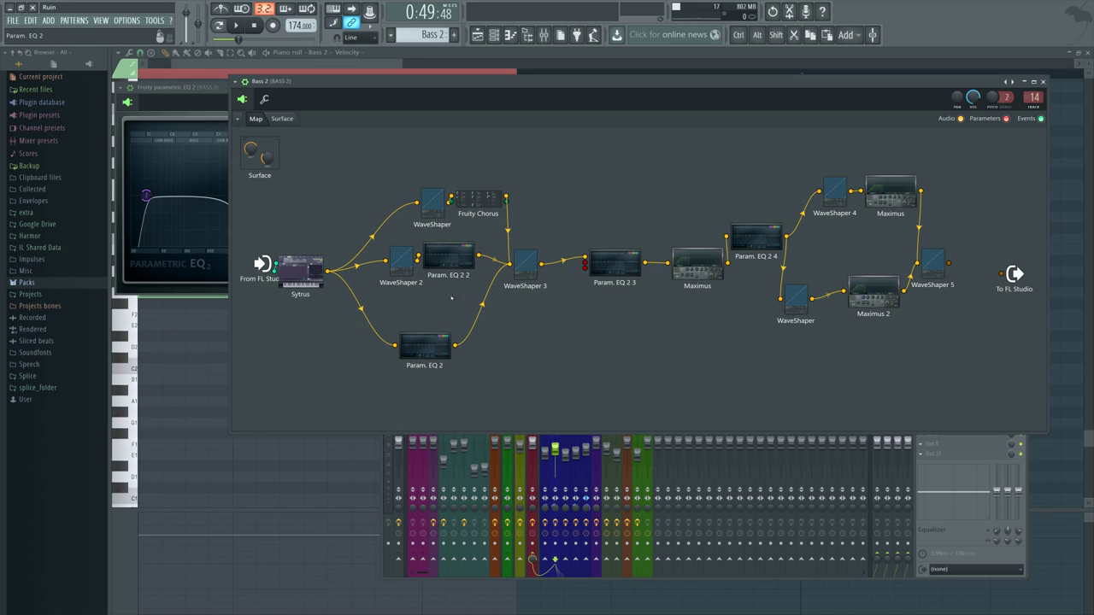
drag(526, 262, 534, 265)
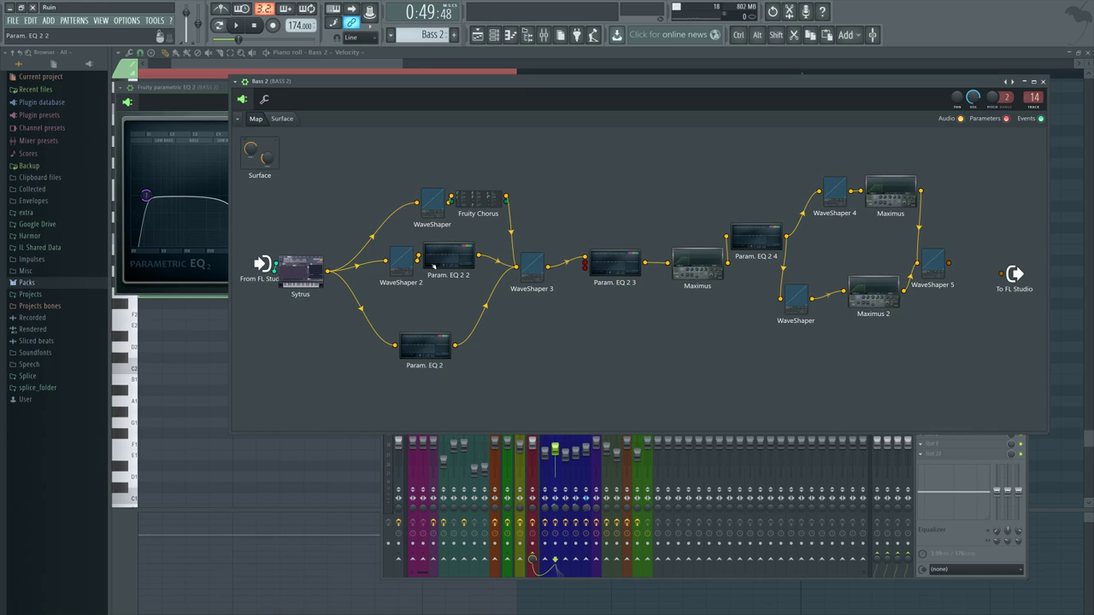
- Inspect the curves of WaveShaper 2 and the WaveShaper feeding Fruity Chorus, and move that WaveShaper farther from the chorus
click(411, 266)
drag(178, 128, 203, 134)
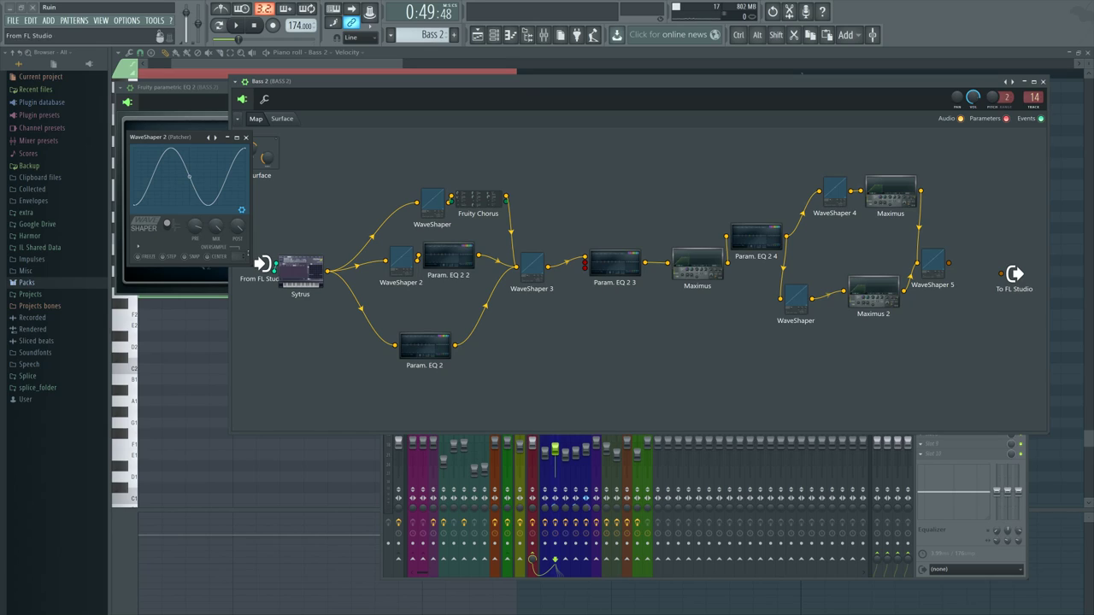
mouse_move(190, 177)
mouse_down()
mouse_move(190, 150)
mouse_move(190, 177)
mouse_up()
click(438, 195)
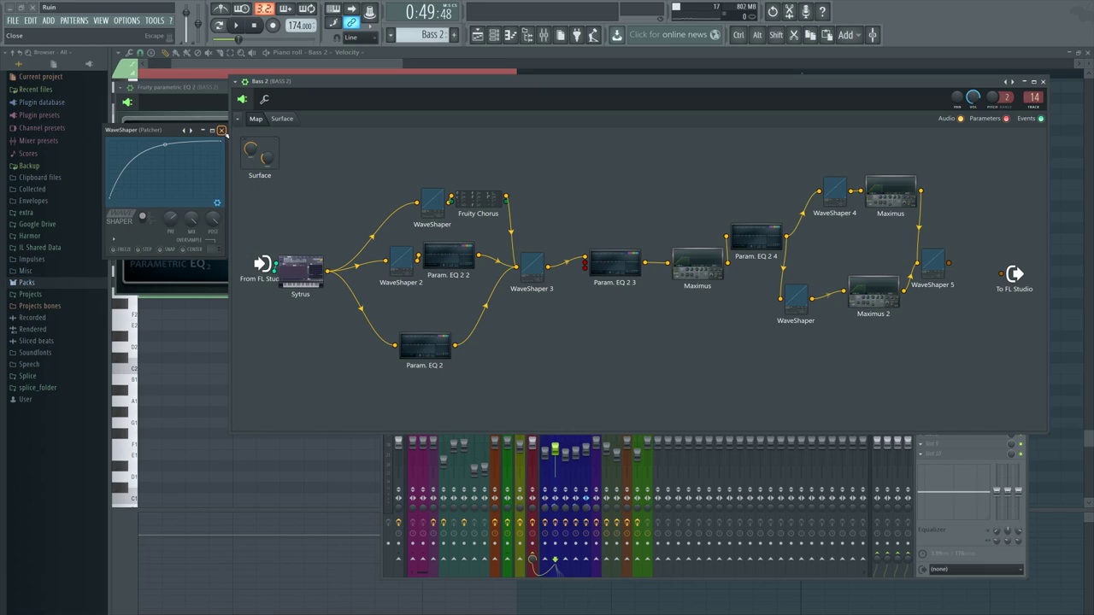
click(220, 130)
drag(432, 202, 396, 196)
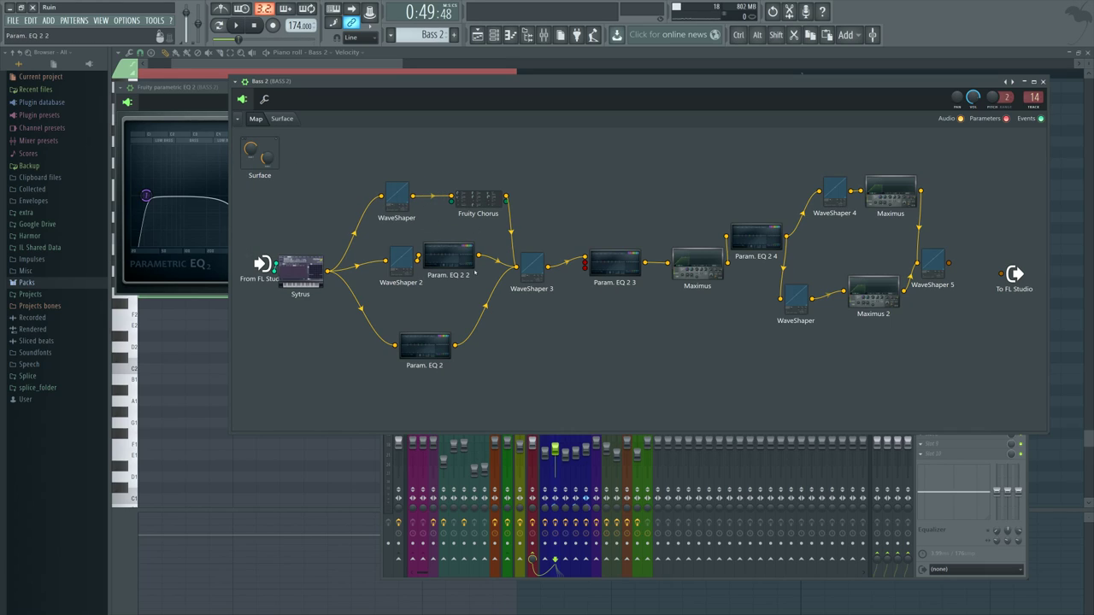
- Connect Param. EQ 2 2 directly to To FL Studio, move it below WaveShaper 2, and audition its branch
drag(479, 255, 930, 280)
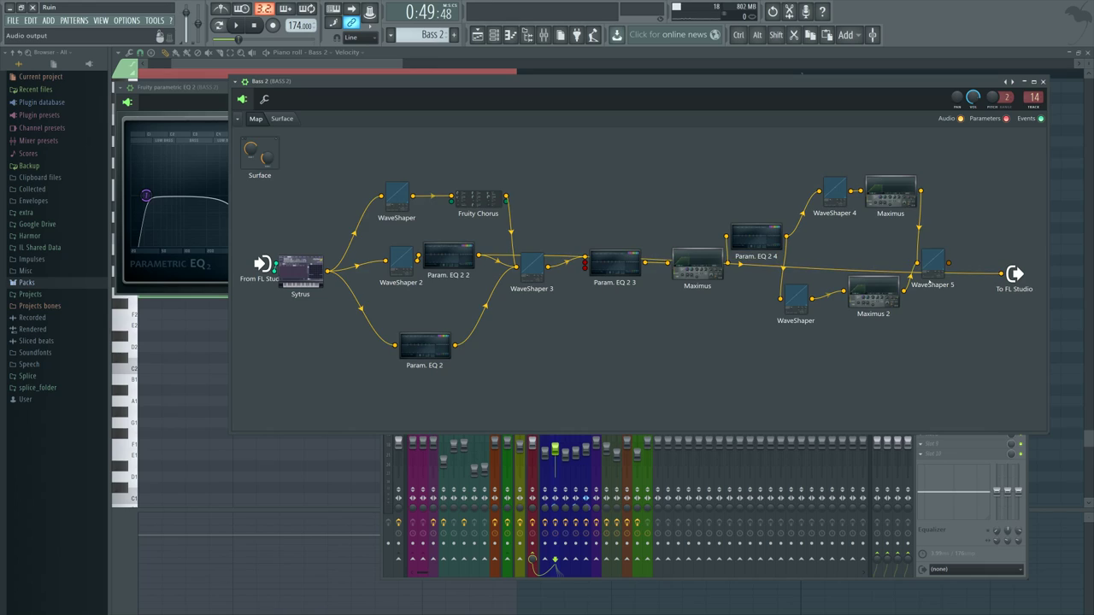
drag(448, 256, 453, 304)
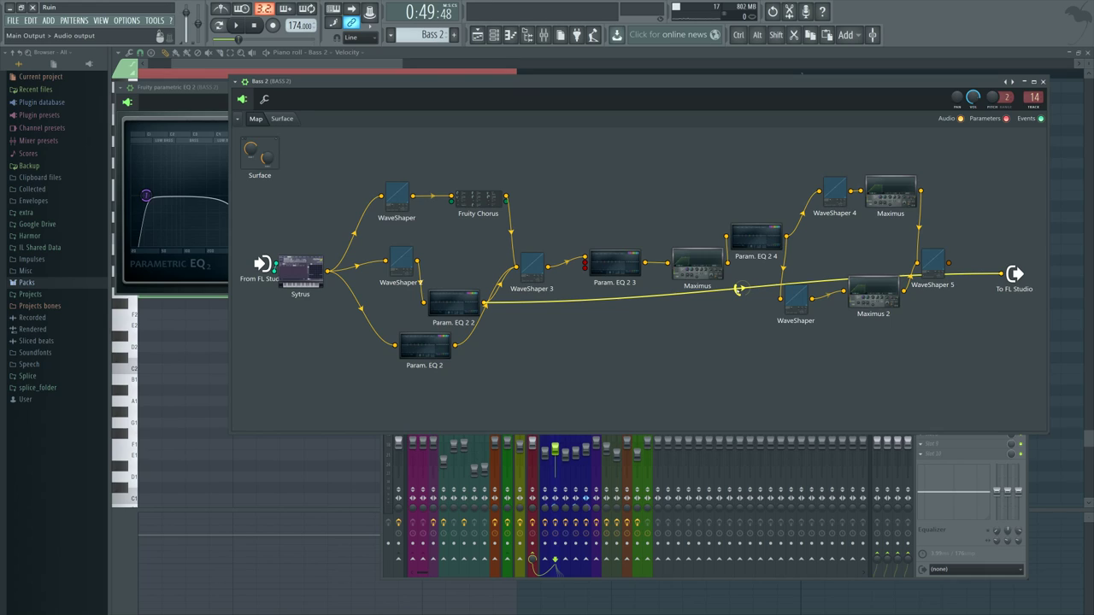
key(space)
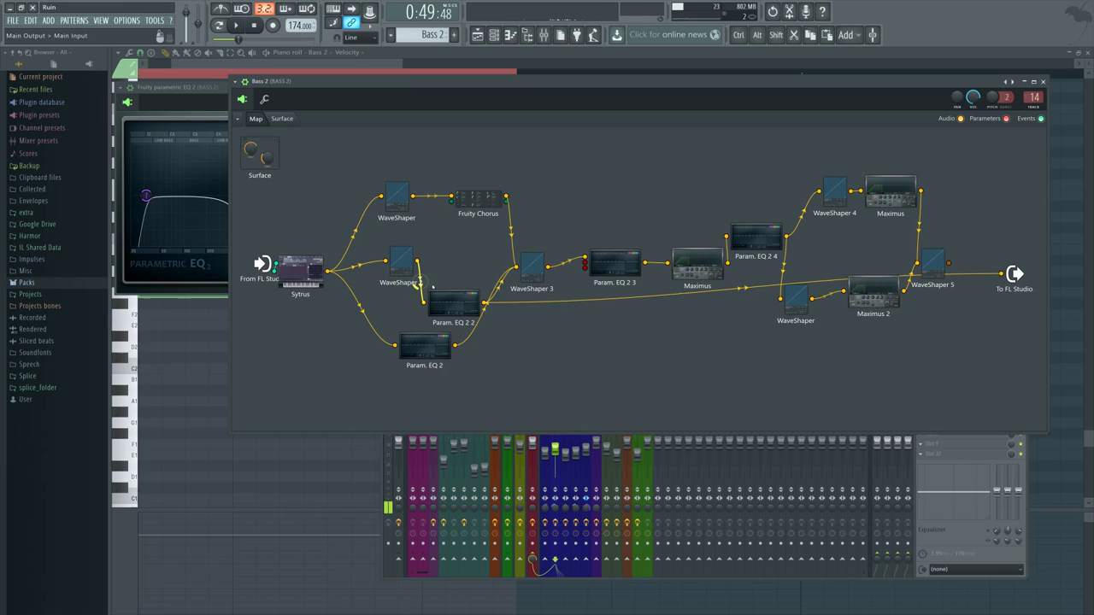
- Examine the Param. EQ 2 2 curve while replaying the bass, and check it against the WaveShaper 2 curve
click(454, 304)
key(space)
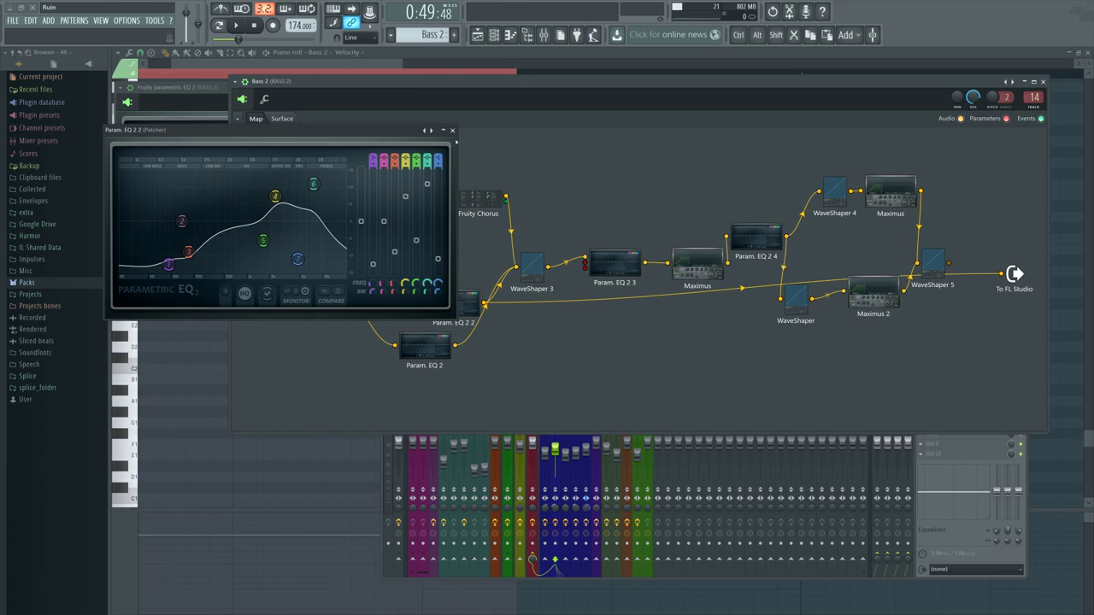
click(453, 131)
double_click(453, 303)
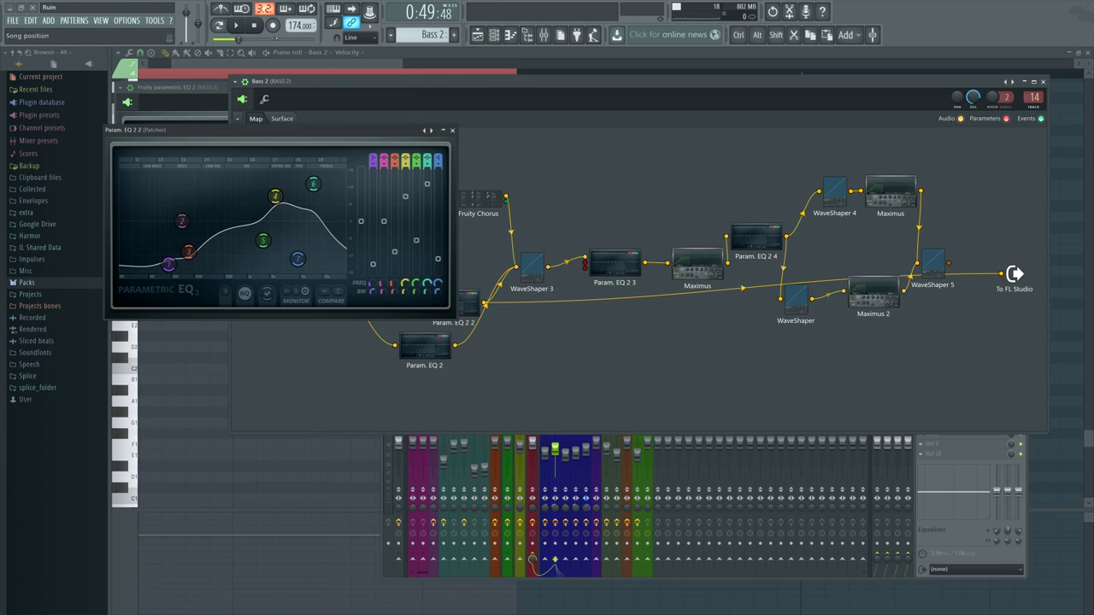
click(236, 25)
click(254, 26)
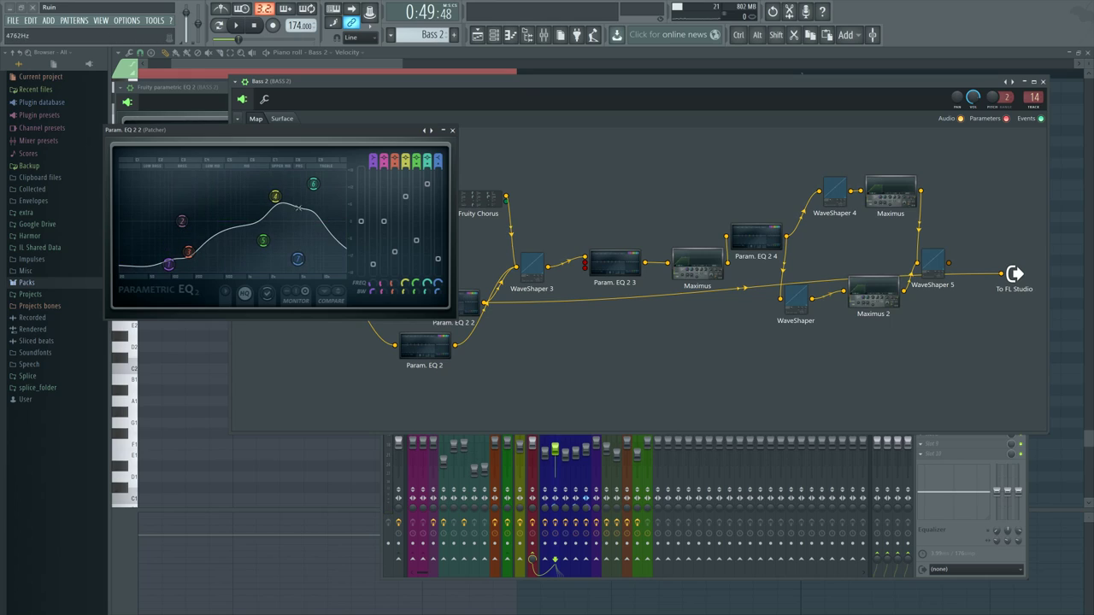
click(453, 131)
click(398, 260)
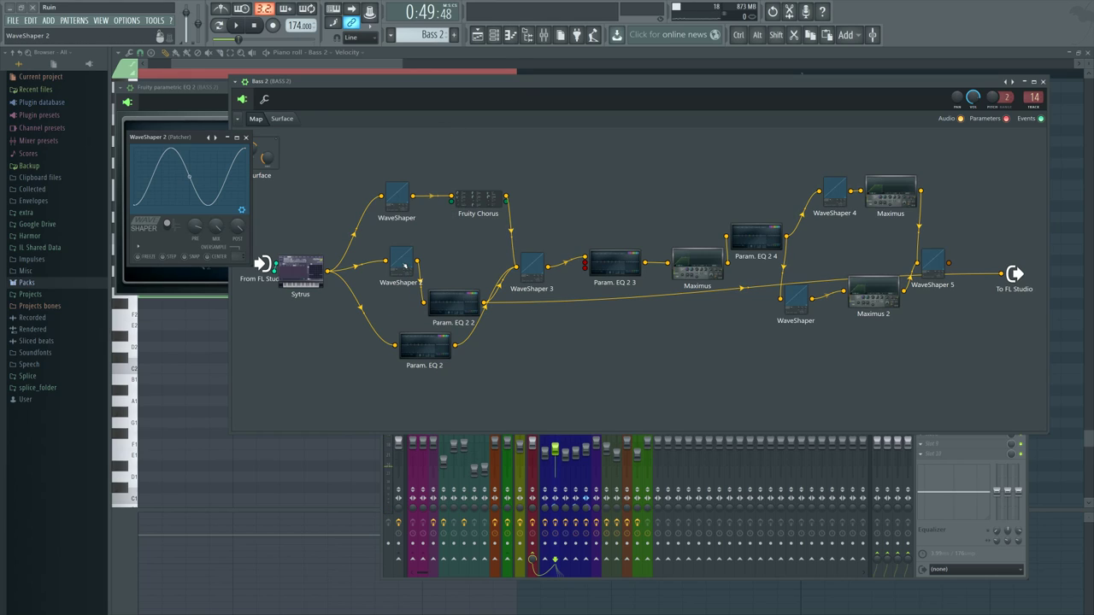
click(246, 137)
click(453, 303)
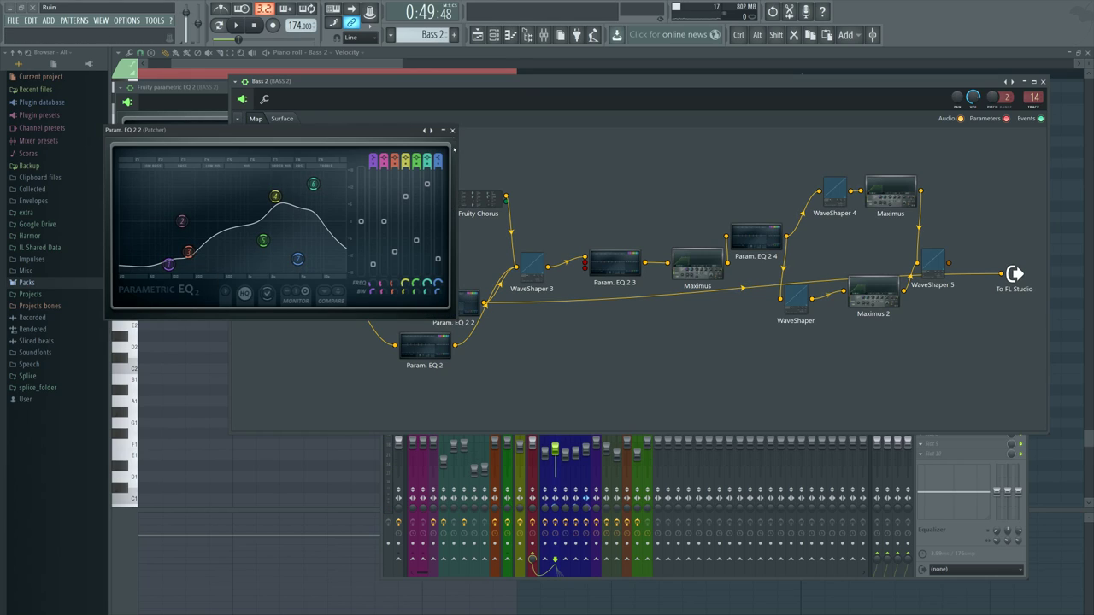
click(452, 130)
- Replace the Param. EQ 2 2 connection to To FL Studio with one from Fruity Chorus, and audition that branch
mouse_move(457, 300)
mouse_down()
mouse_move(449, 283)
mouse_move(452, 293)
mouse_up()
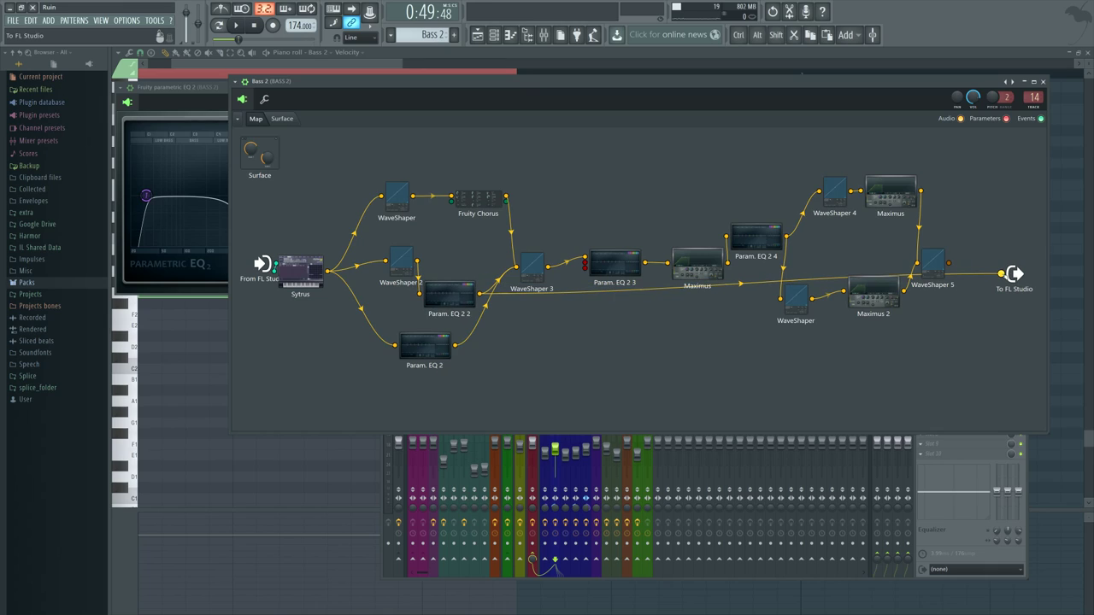
right_click(1002, 274)
drag(504, 198, 1002, 274)
key(space)
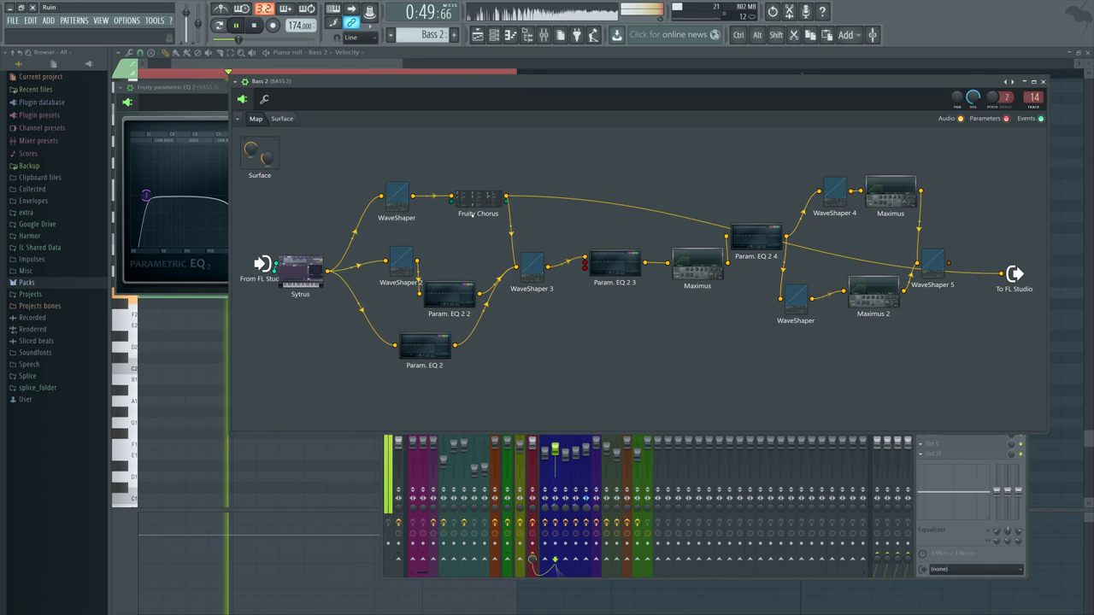
key(space)
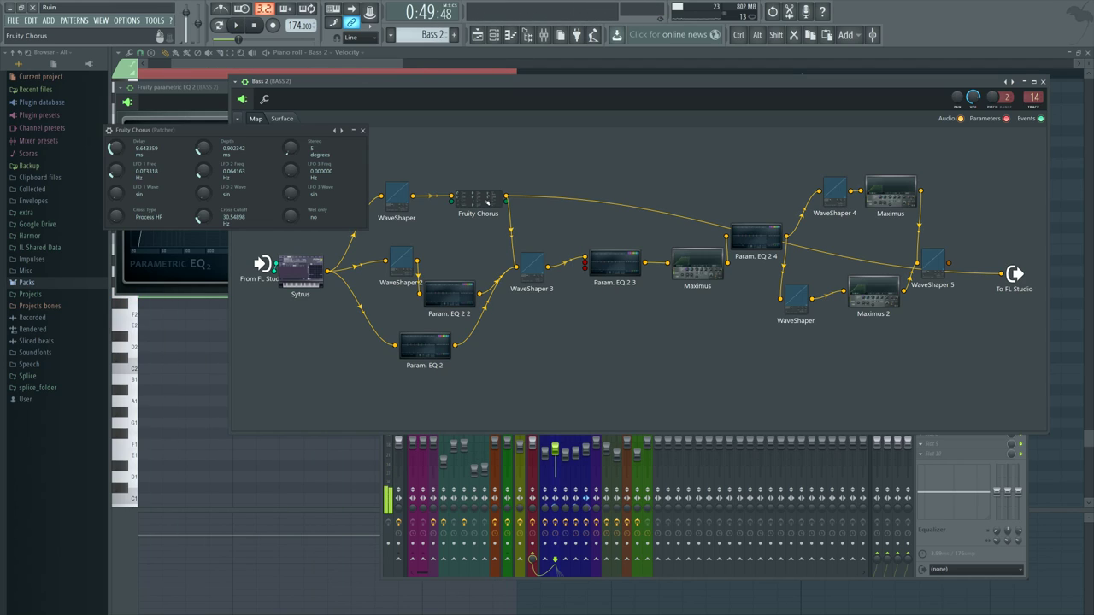
- Check the Fruity Chorus settings while replaying its branch
click(475, 202)
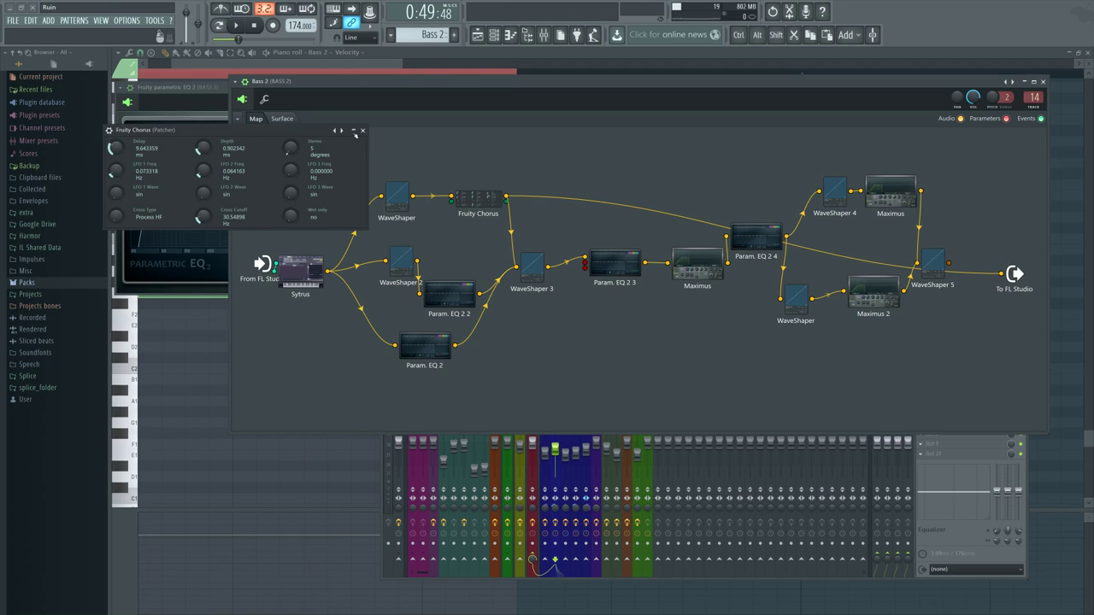
key(space)
key(space)
- Disconnect Fruity Chorus from To FL Studio, and rearrange WaveShaper, Fruity Chorus and Param. EQ 2 2 into clearly separated branches
right_click(1001, 273)
drag(398, 195, 403, 172)
drag(475, 198, 474, 190)
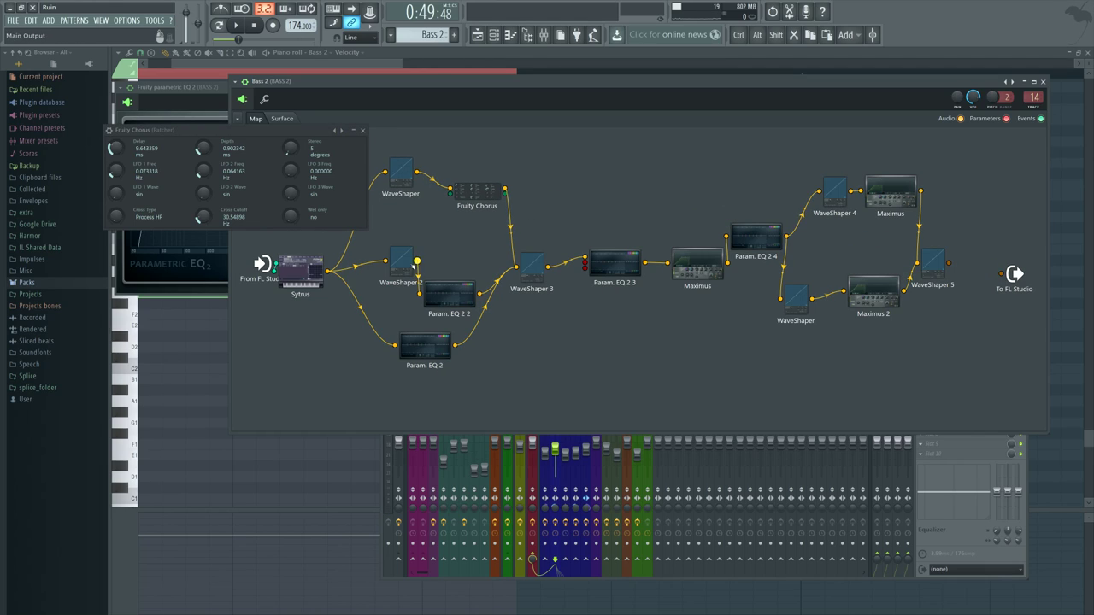
drag(446, 293, 451, 269)
- Audition the Param. EQ 2 branch through a temporary connection to To FL Studio, and remove that connection
drag(454, 346, 1002, 274)
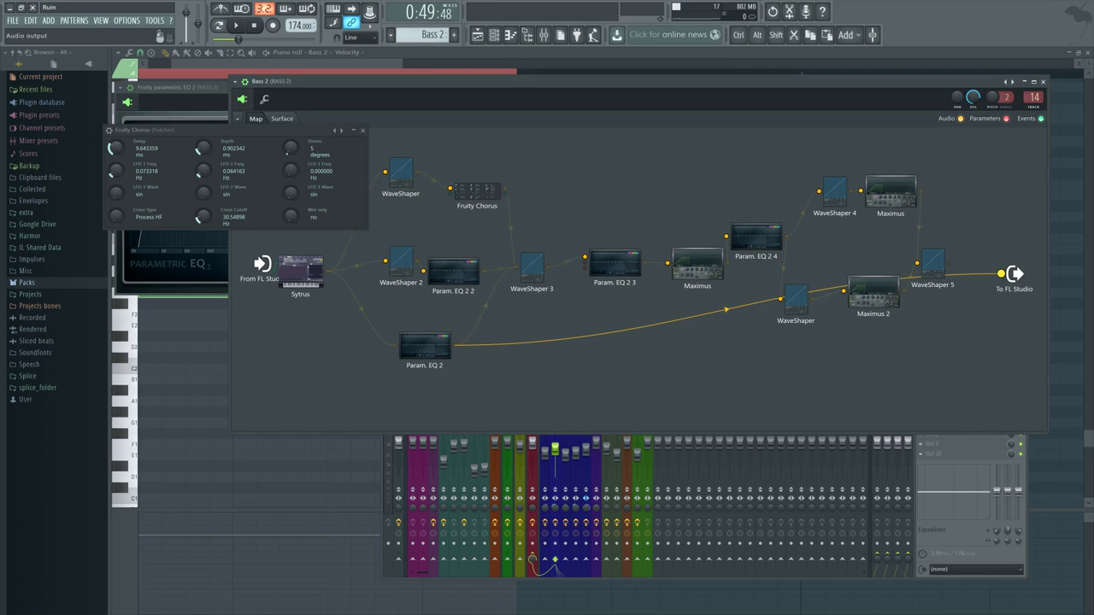
key(space)
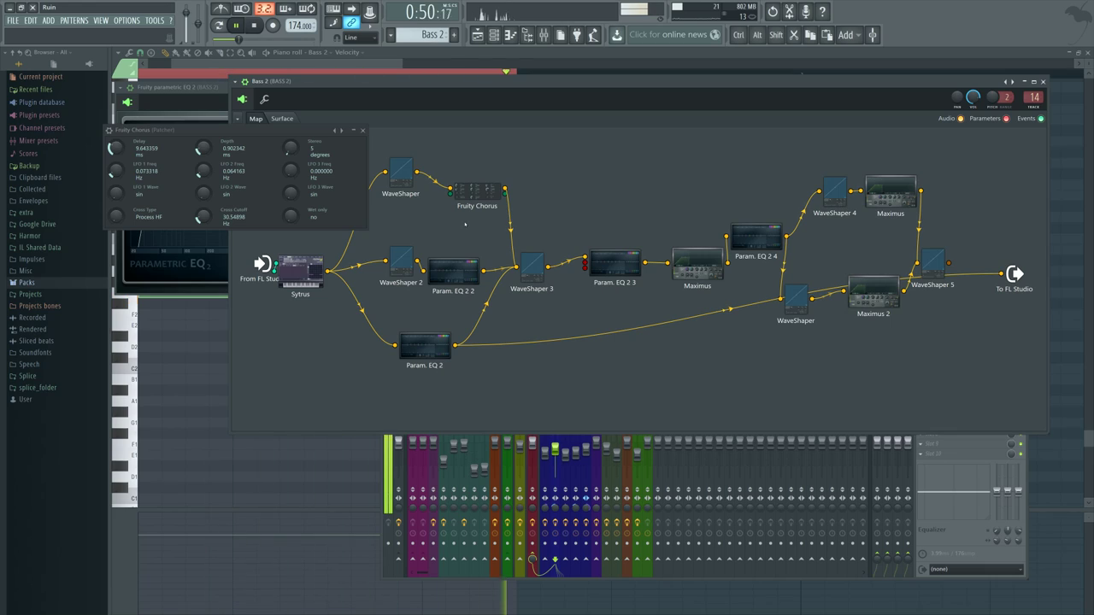
key(space)
right_click(729, 309)
- Audition the combined branches through a temporary connection from WaveShaper 3 to To FL Studio, and close Fruity Chorus
drag(506, 279, 1001, 274)
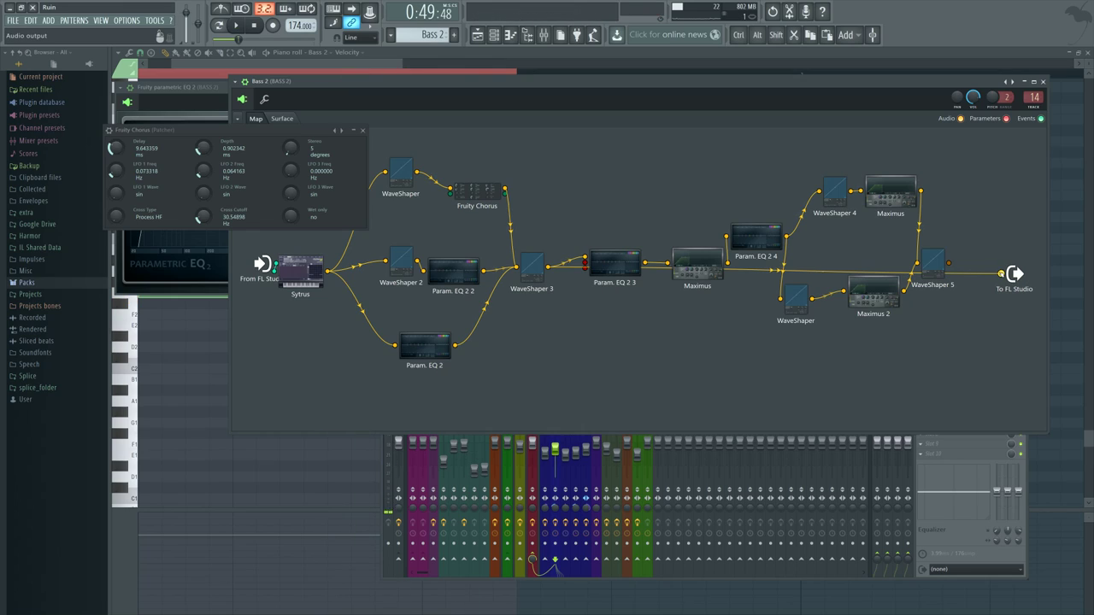
click(363, 130)
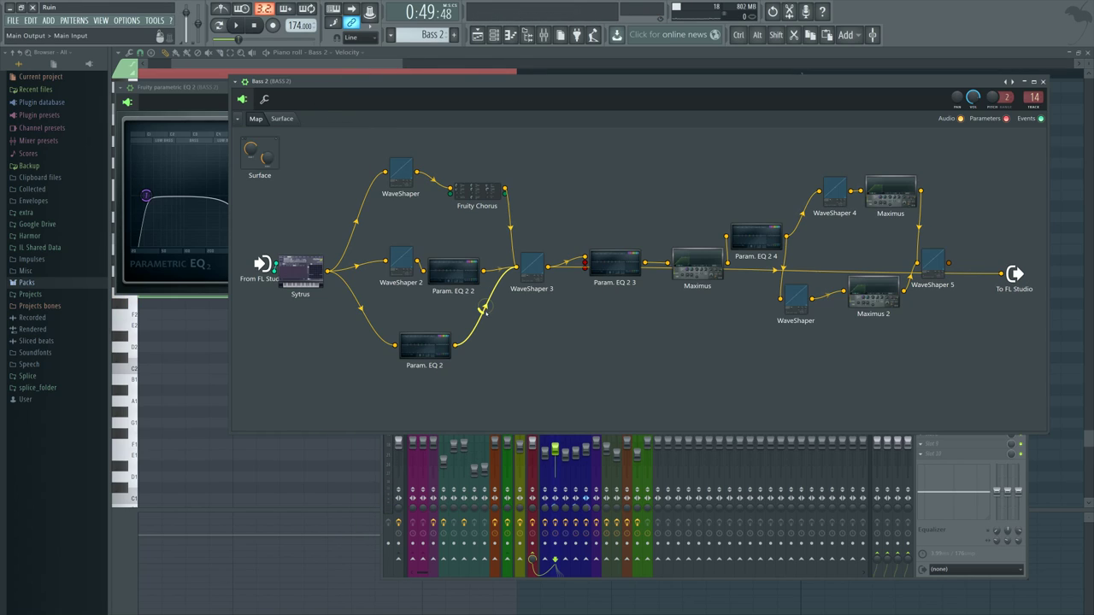
key(space)
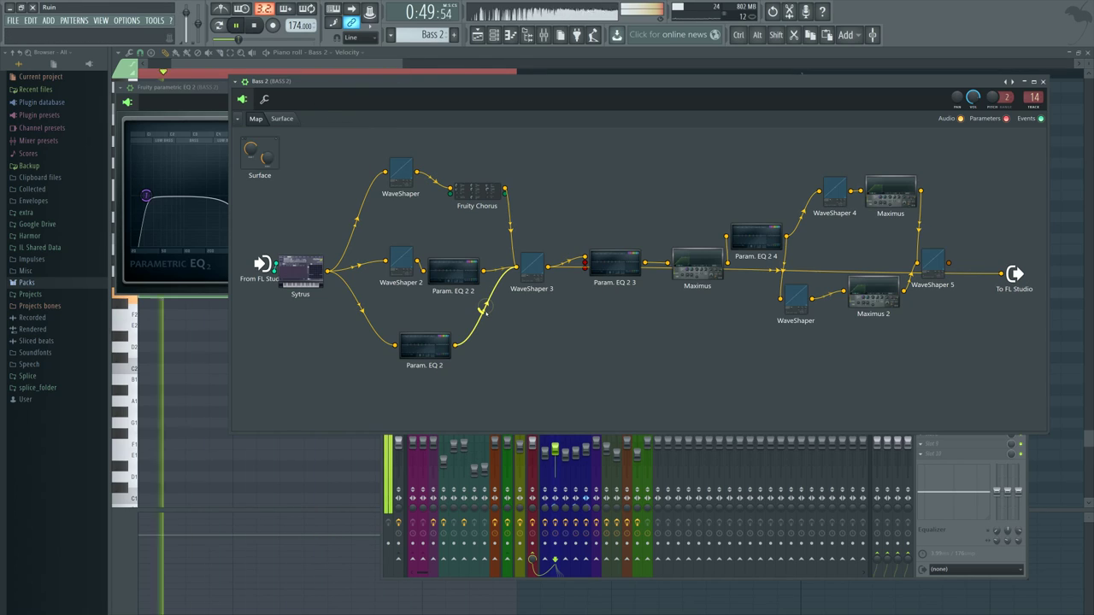
key(space)
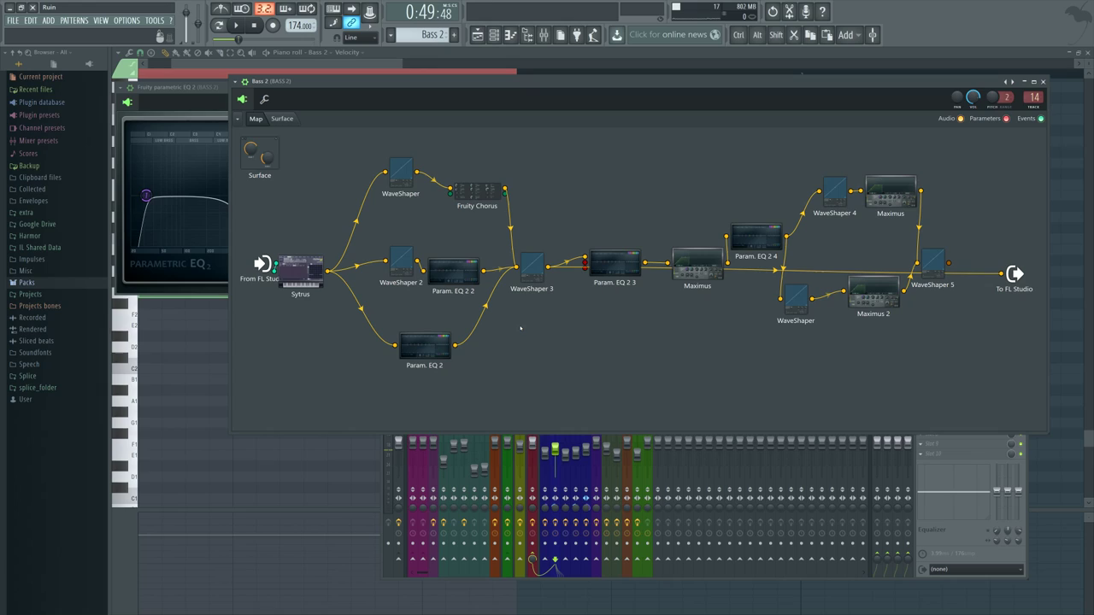
right_click(961, 273)
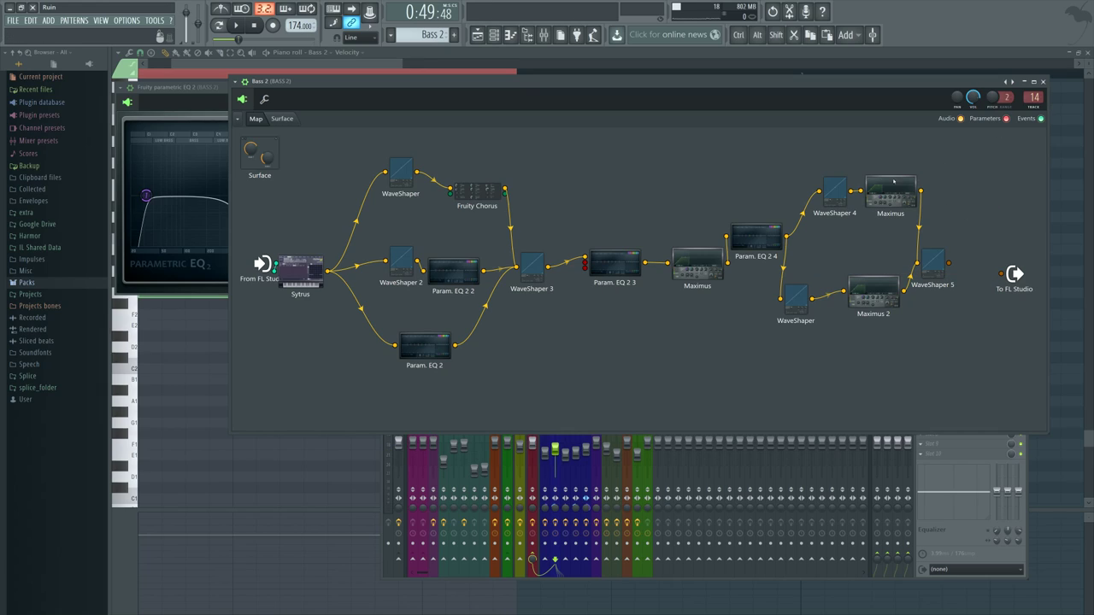
- Inspect the Param. EQ 2 3 curve, and try a direct connection from the following Maximus to To FL Studio
click(607, 265)
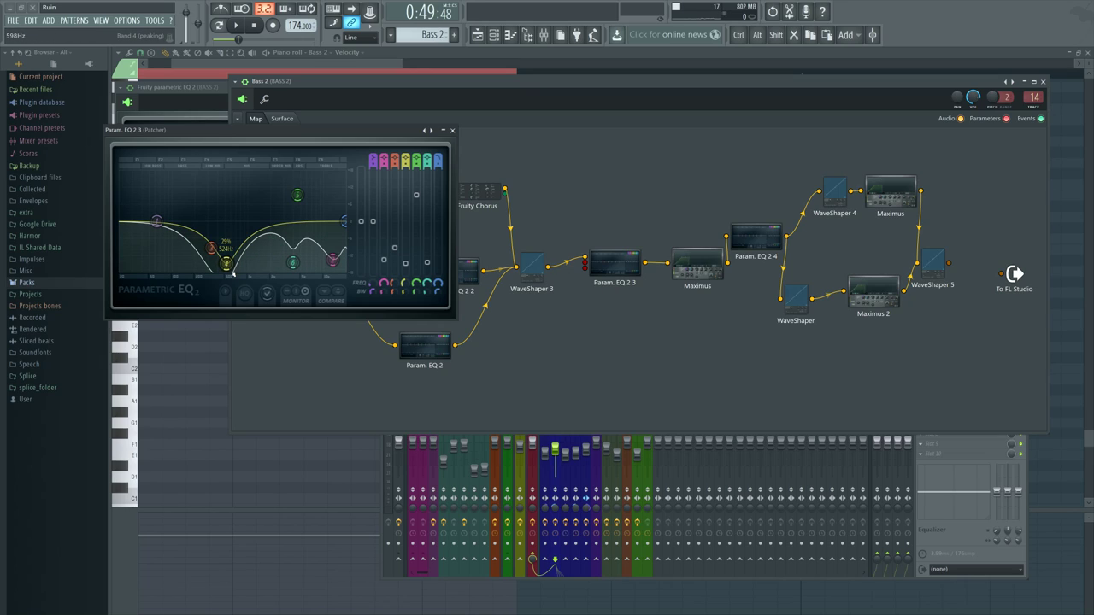
drag(646, 264, 1004, 275)
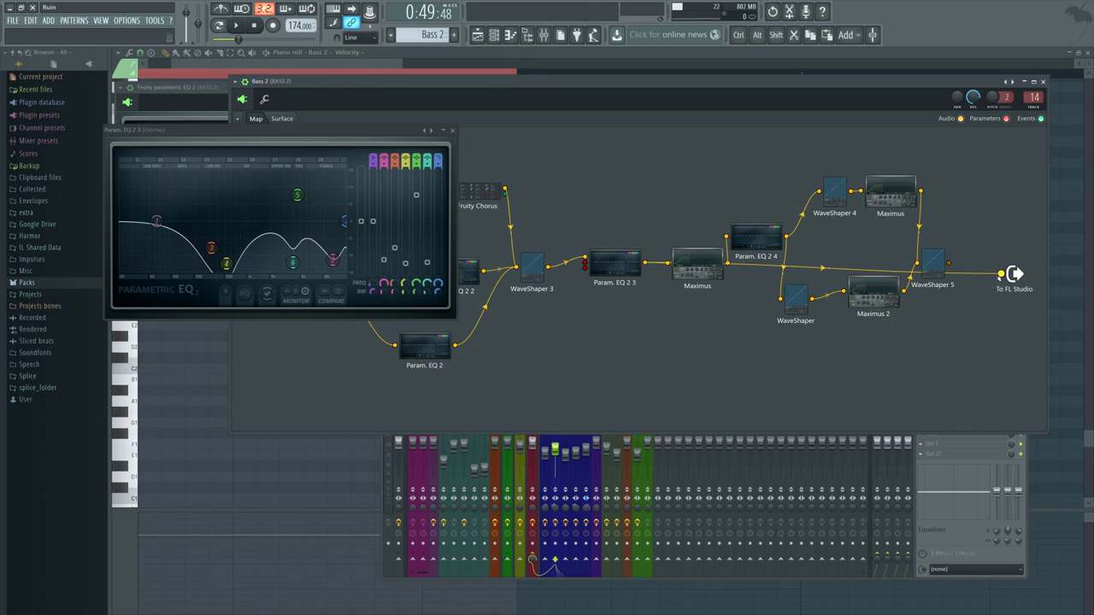
drag(1001, 274, 972, 176)
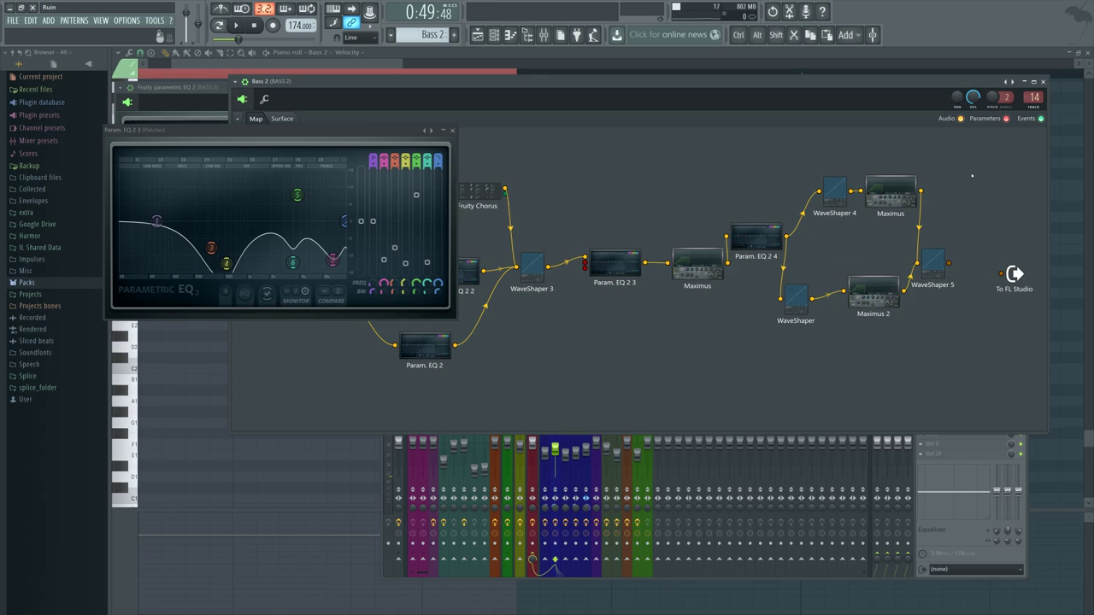
- Connect the first Maximus to To FL Studio, move it closer to Param. EQ 2 3, and audition its output
drag(706, 277, 1002, 274)
key(space)
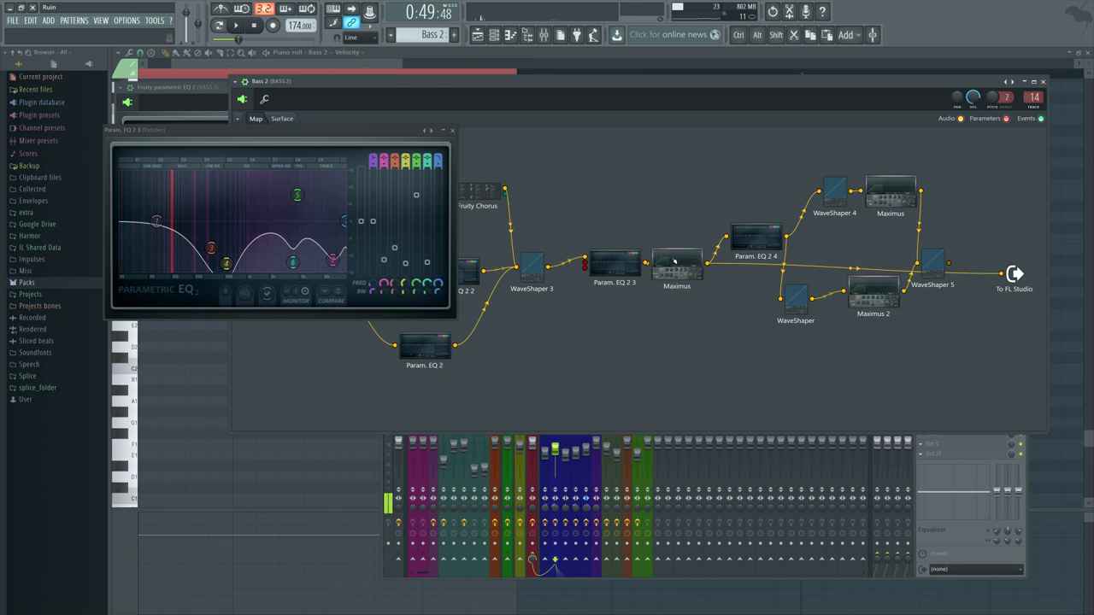
key(space)
- Review the low, high and master band curves of the first Maximus, and watch its monitor display during playback
double_click(677, 261)
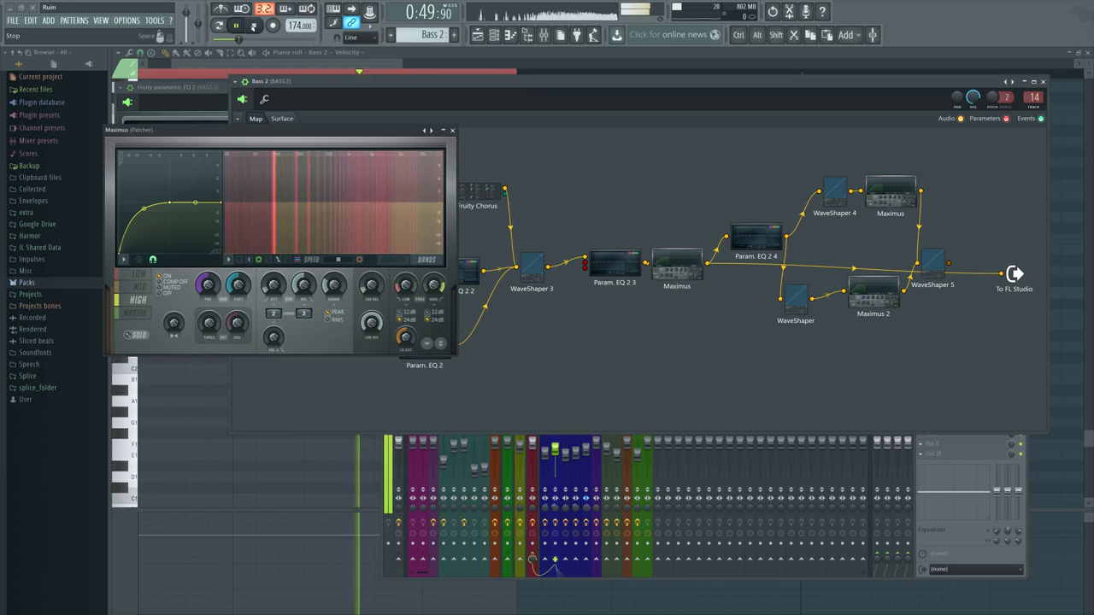
click(144, 278)
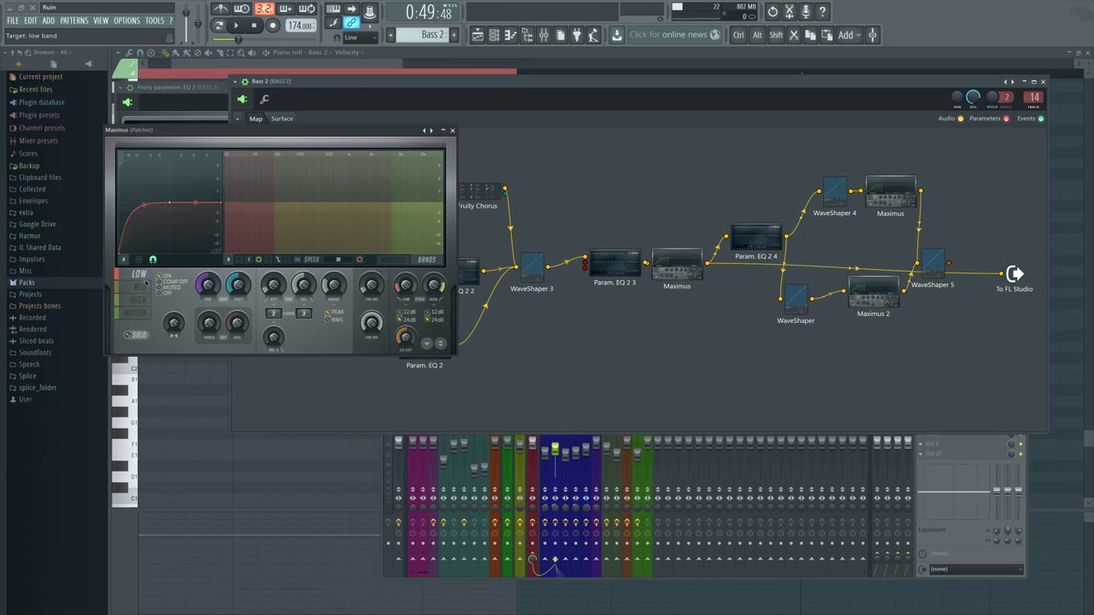
click(135, 279)
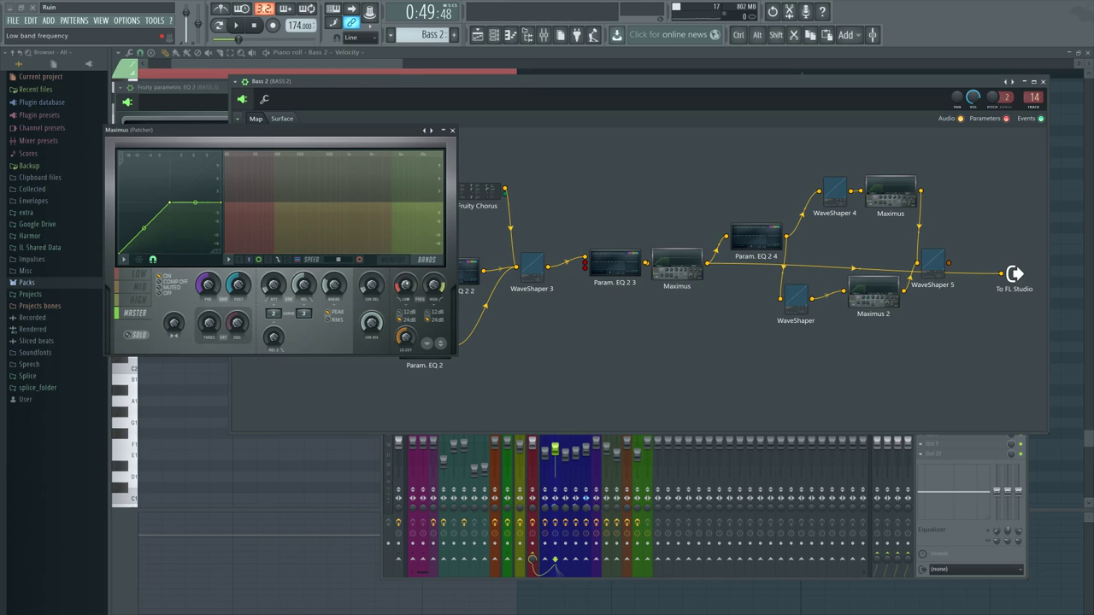
click(135, 300)
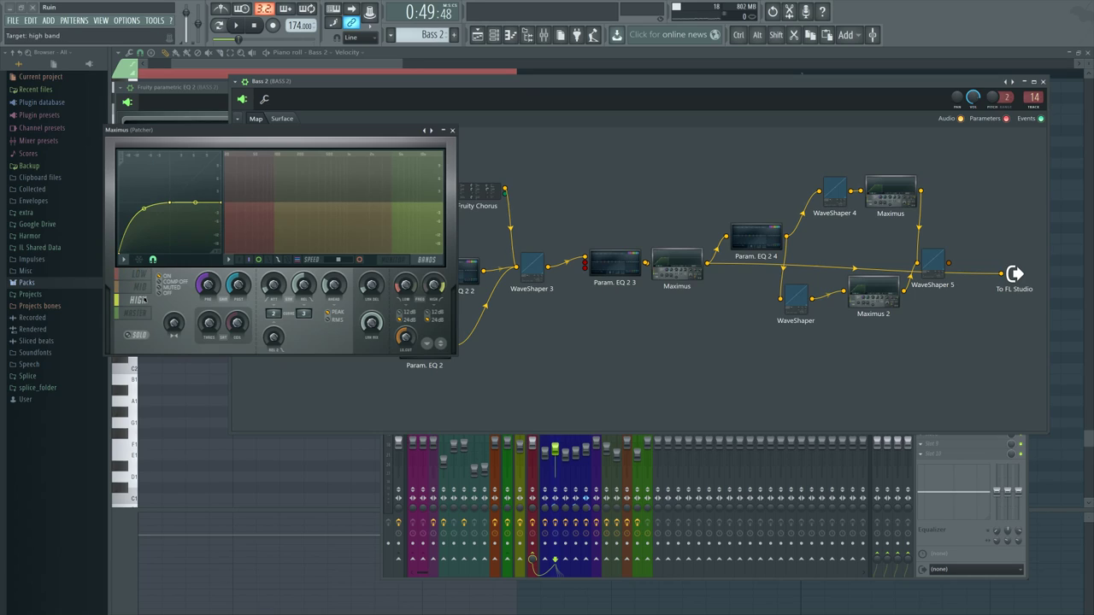
click(137, 314)
click(384, 259)
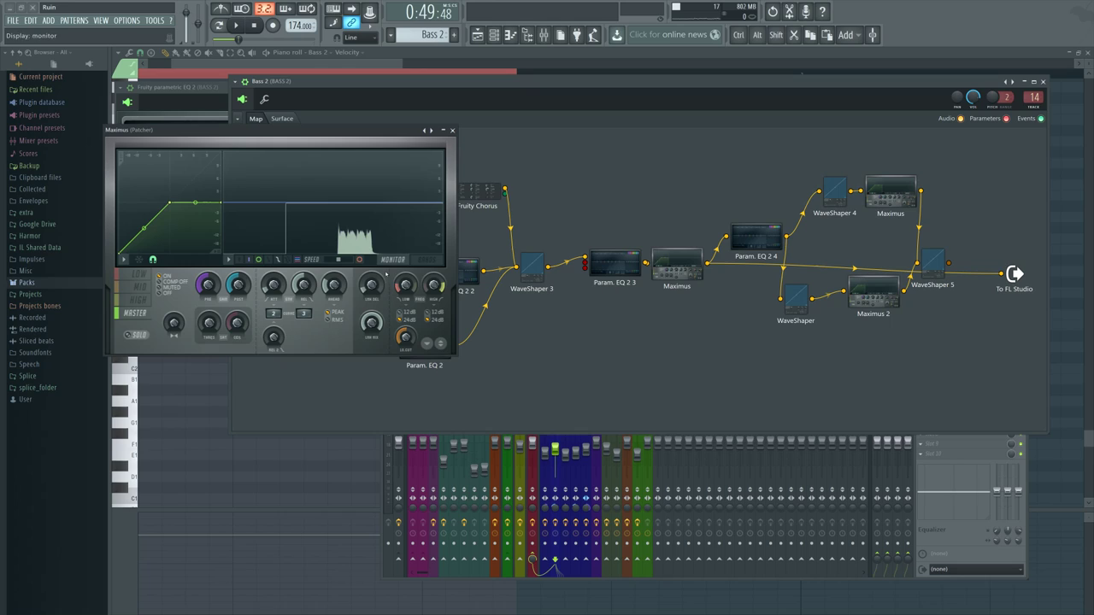
click(236, 25)
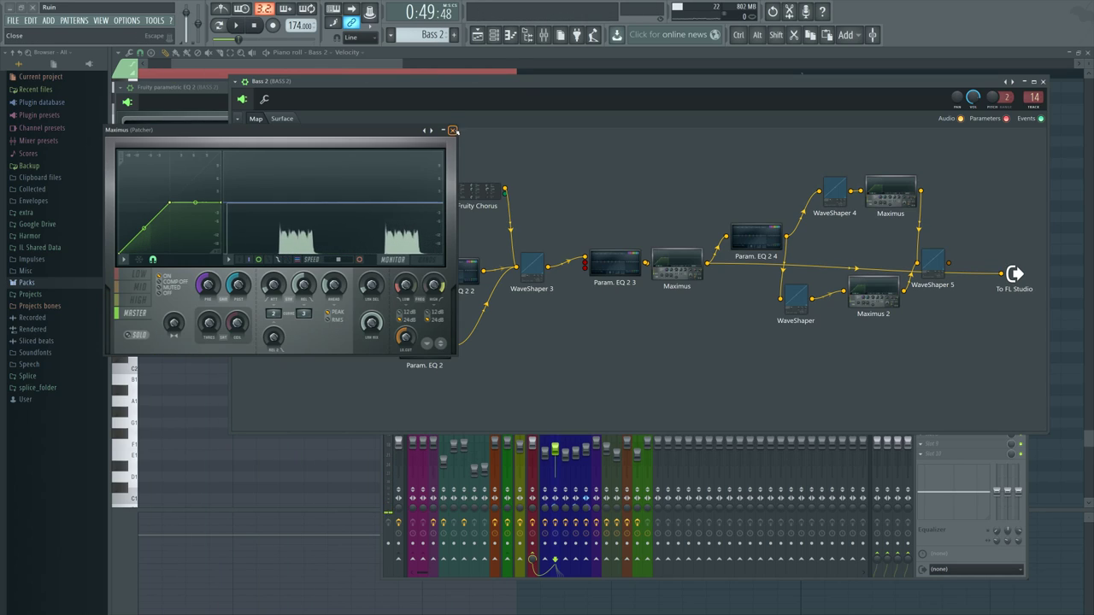
click(452, 129)
- Disconnect Maximus from To FL Studio, and inspect Param. EQ 2 4 and the WaveShapers on its two output branches
right_click(975, 272)
click(746, 238)
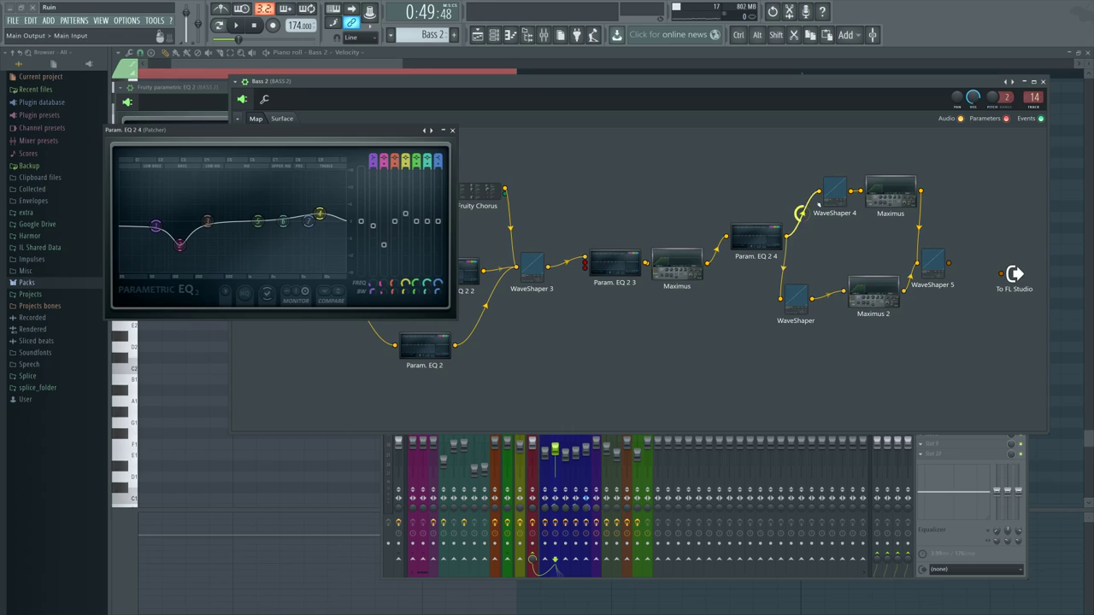
click(833, 201)
click(797, 295)
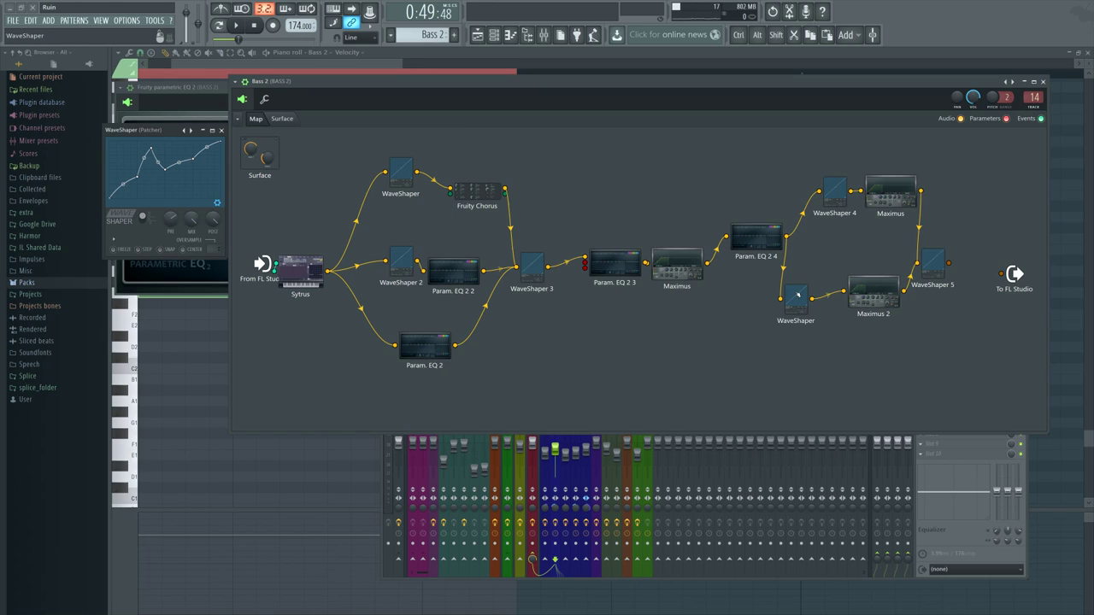
- Inspect the Param. EQ 2 4 curve, and compare the WaveShaper 4 and WaveShaper curves on its two output branches
click(751, 236)
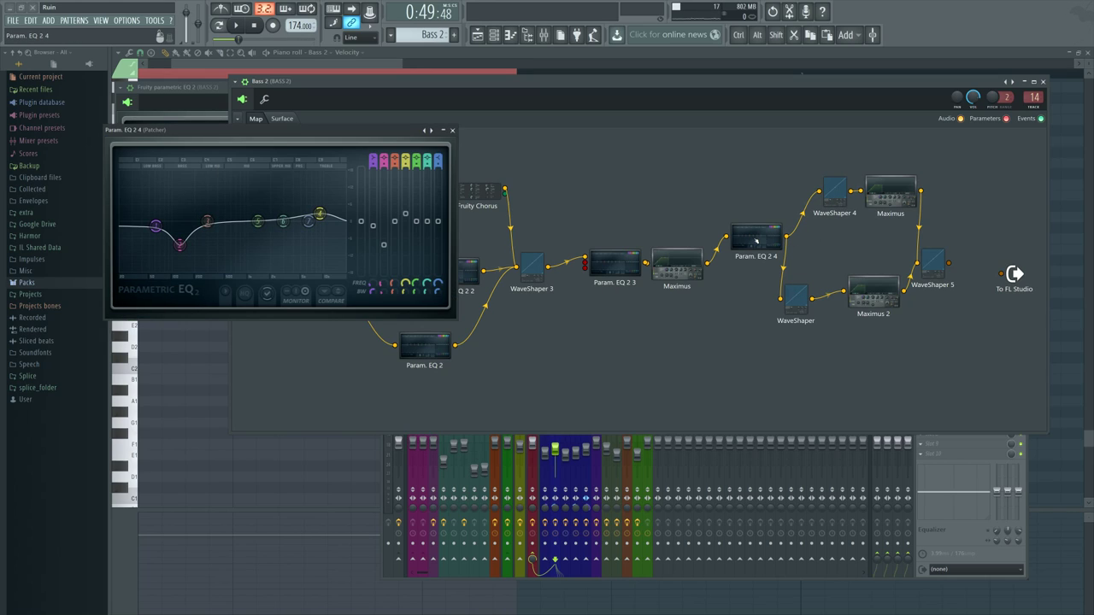
drag(756, 242, 757, 239)
click(836, 195)
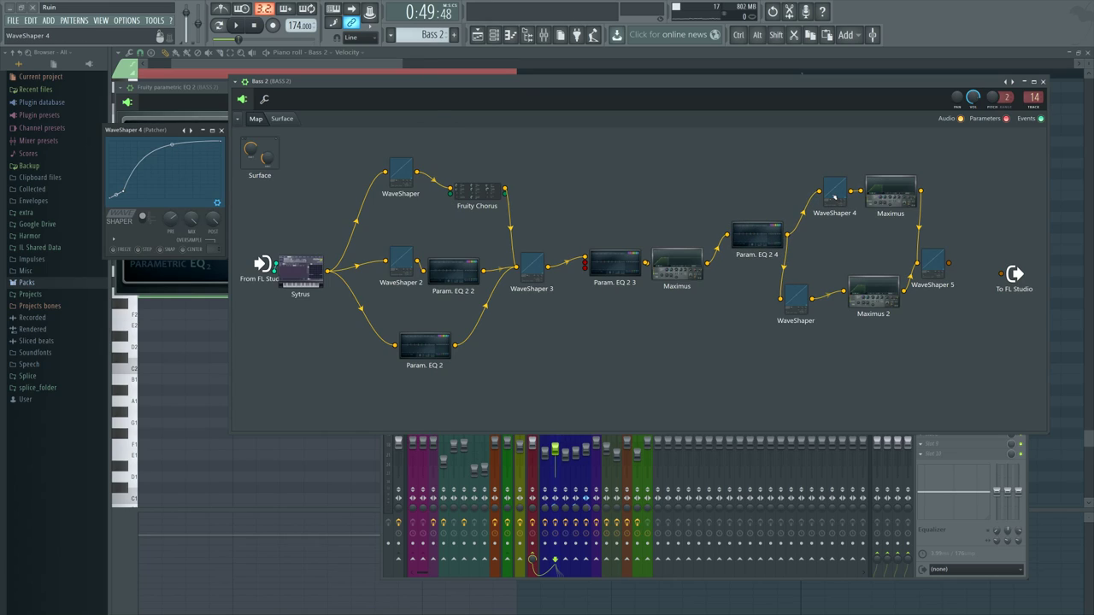
click(801, 297)
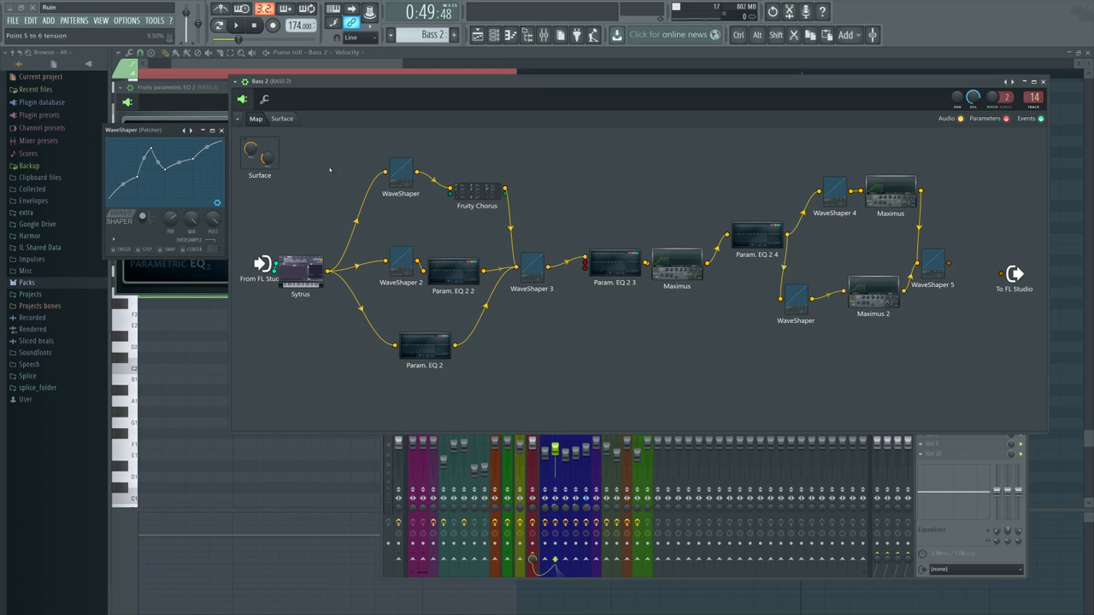
click(836, 189)
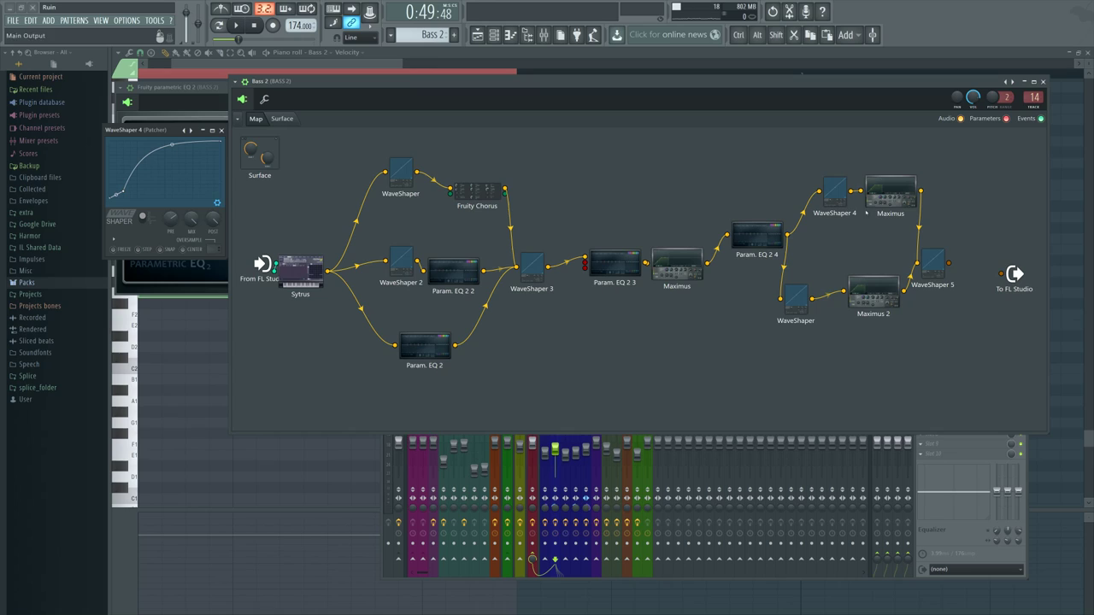
click(799, 297)
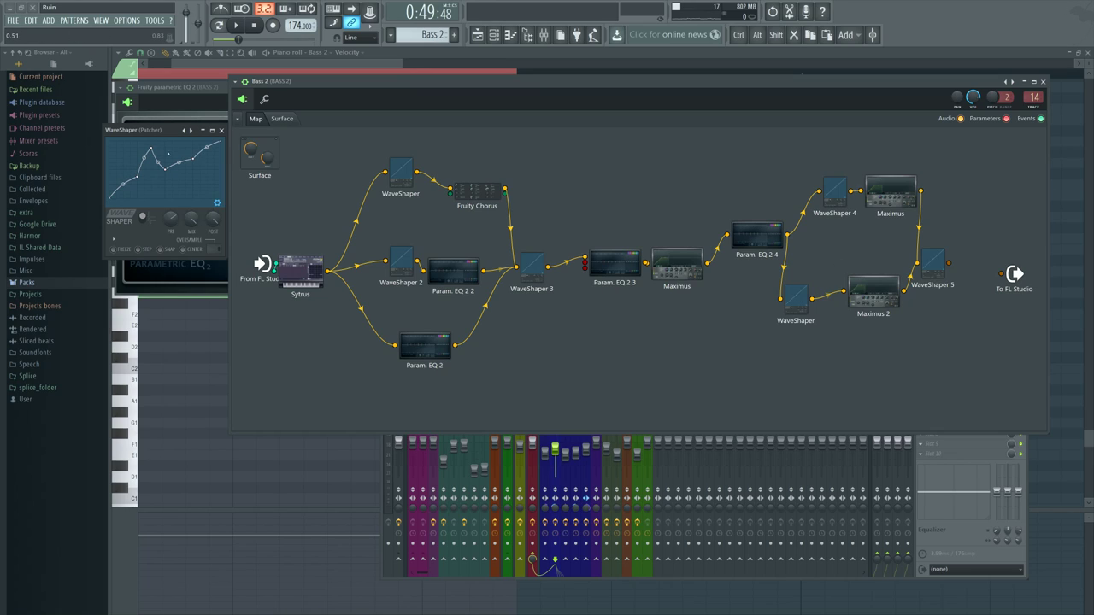
- Inspect the Maximus on the WaveShaper 4 branch, Maximus 2, and the WaveShaper 5 curve that joins both branches
double_click(889, 195)
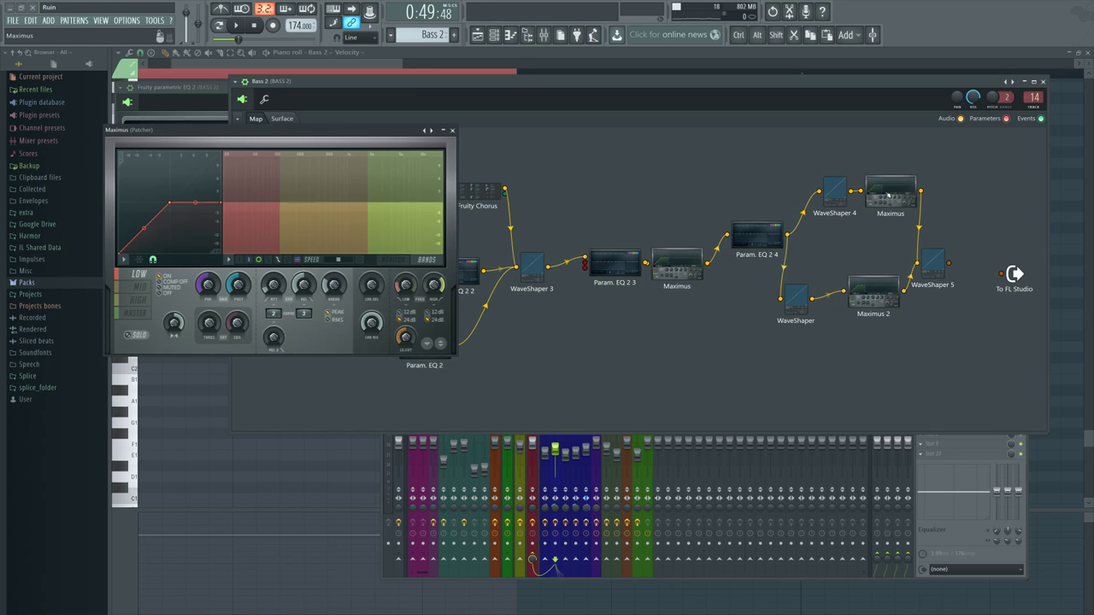
double_click(867, 298)
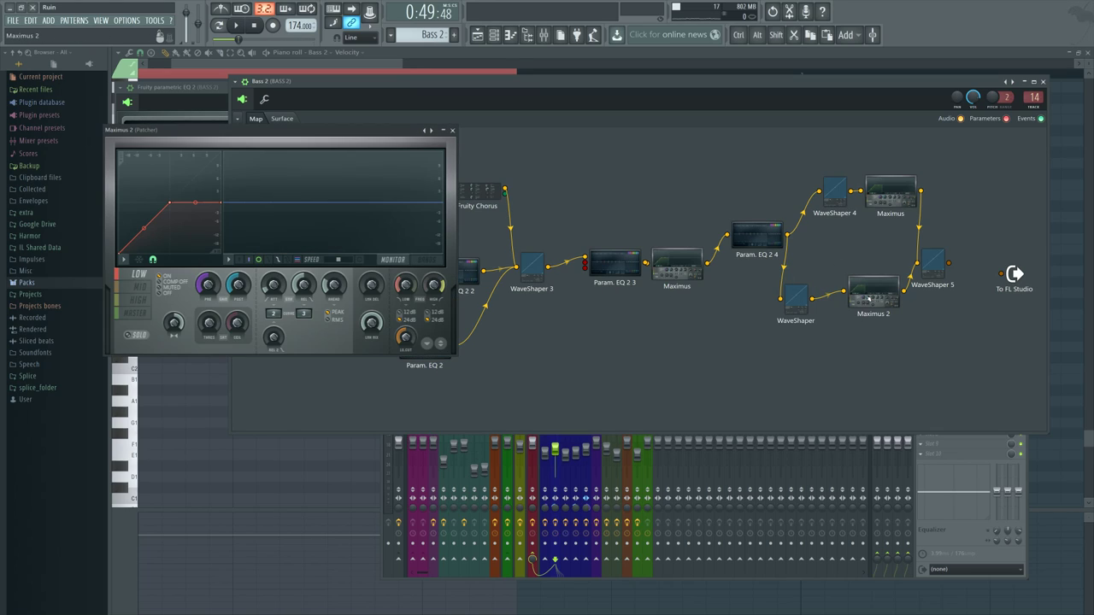
click(930, 263)
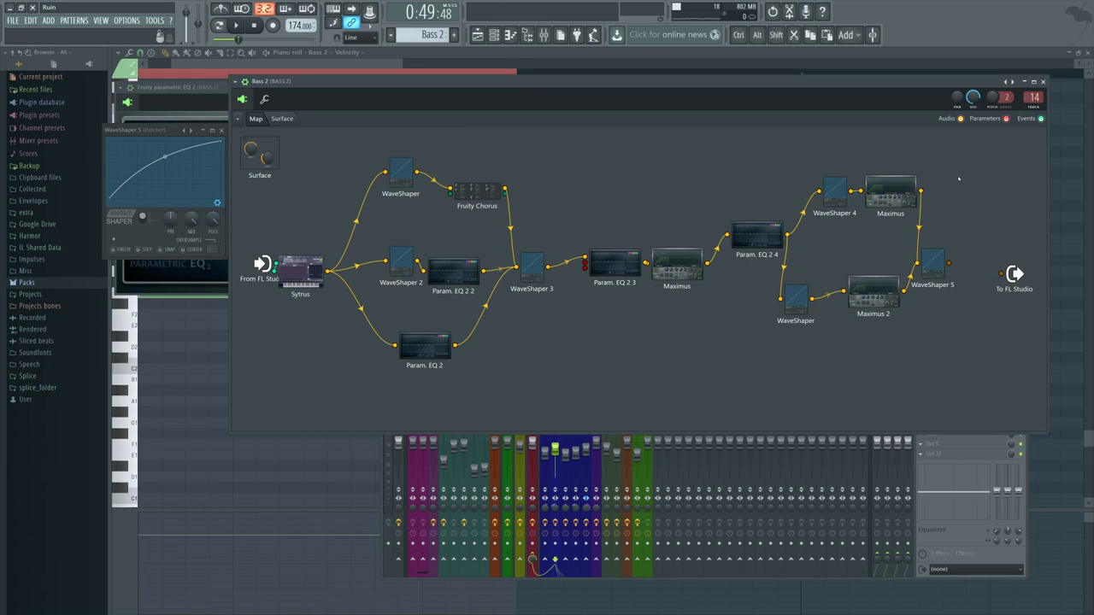
- Connect the Maximus after WaveShaper 4 directly to To FL Studio and audition its output
drag(920, 192, 958, 291)
key(space)
key(space)
drag(812, 299, 957, 240)
key(space)
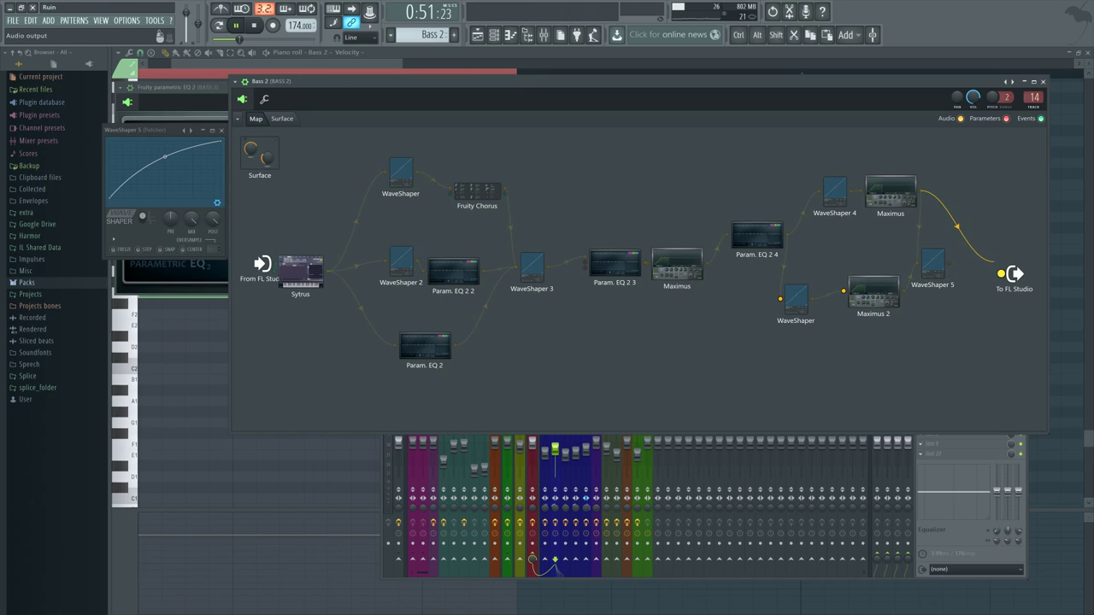
key(space)
- Disconnect that Maximus from To FL Studio, and connect WaveShaper 5 to To FL Studio instead
drag(1001, 273, 957, 248)
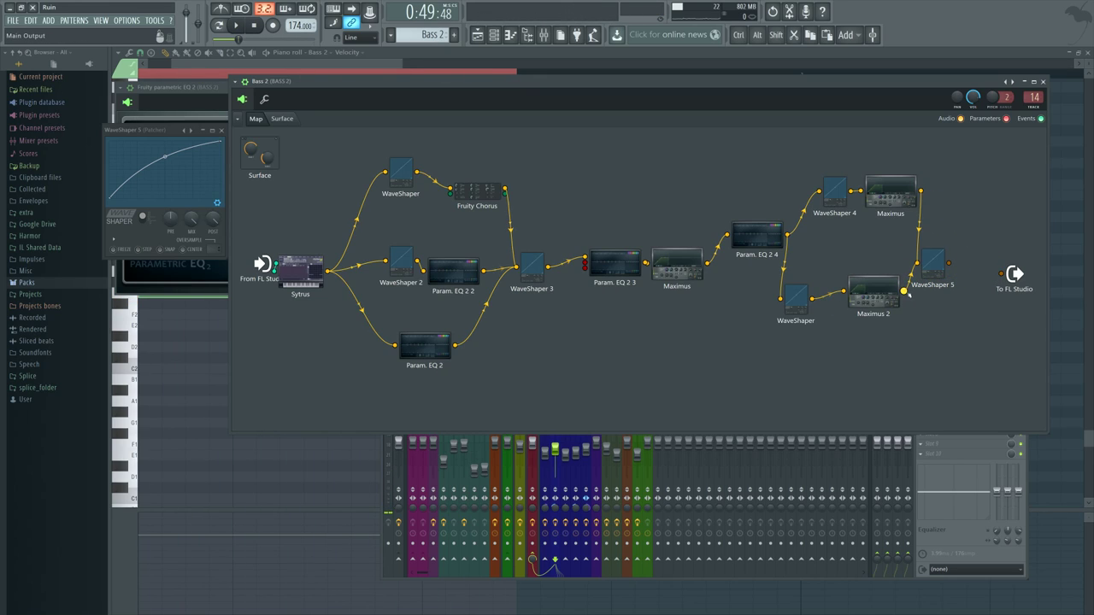
drag(903, 291, 974, 198)
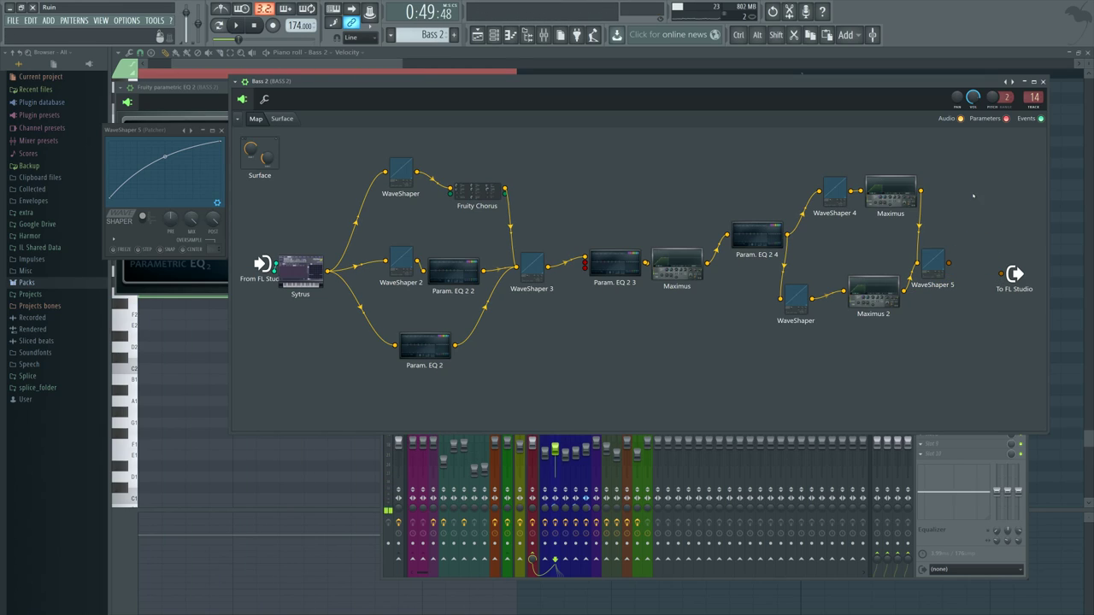
drag(948, 264, 1001, 273)
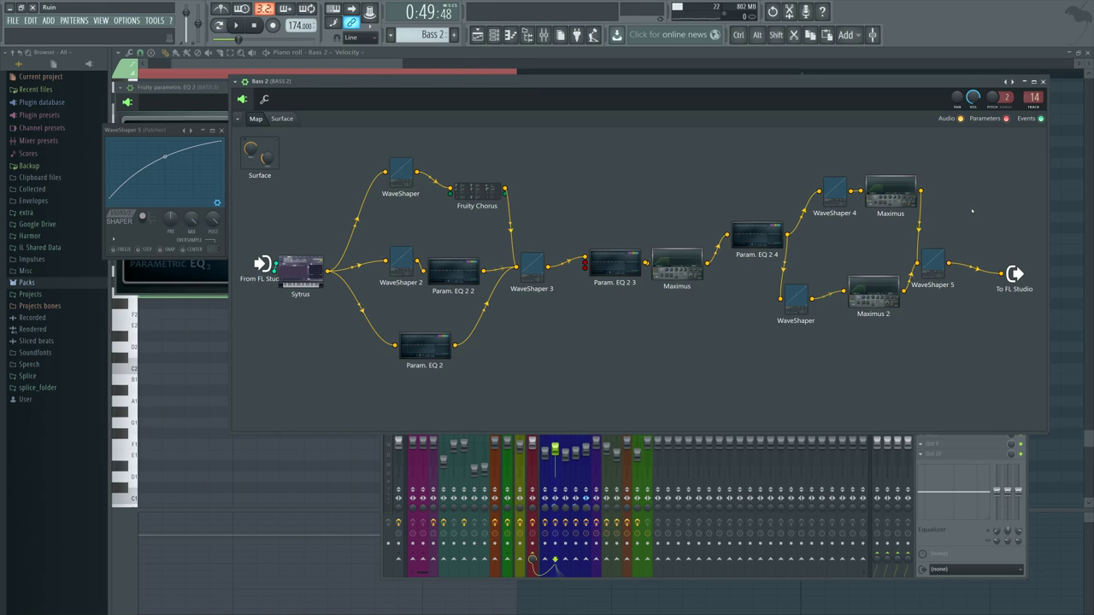
- Review the mid, high and master band curves of the Maximus after WaveShaper 4, using its monitor display
double_click(889, 193)
click(140, 287)
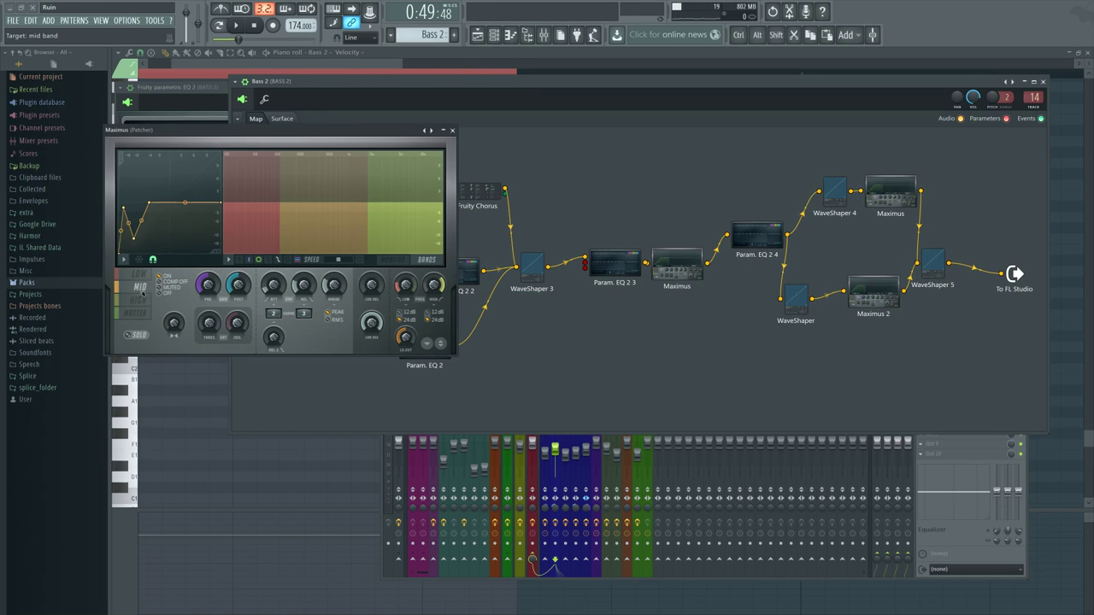
click(139, 300)
click(139, 287)
click(393, 259)
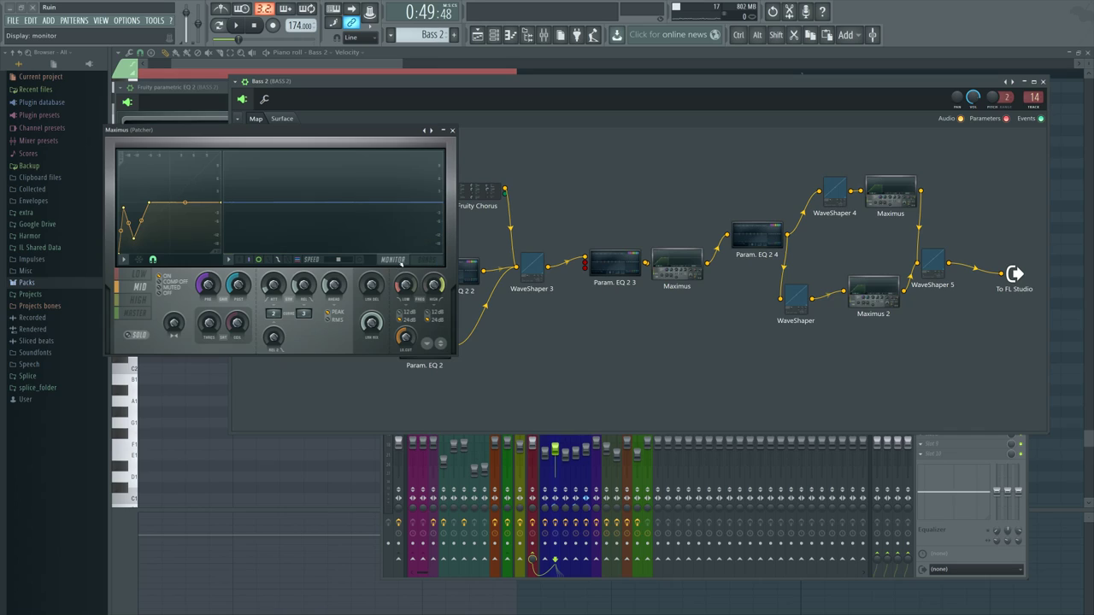
click(135, 313)
click(140, 287)
- Review the band curves of Maximus 2 for comparison
double_click(875, 299)
click(141, 300)
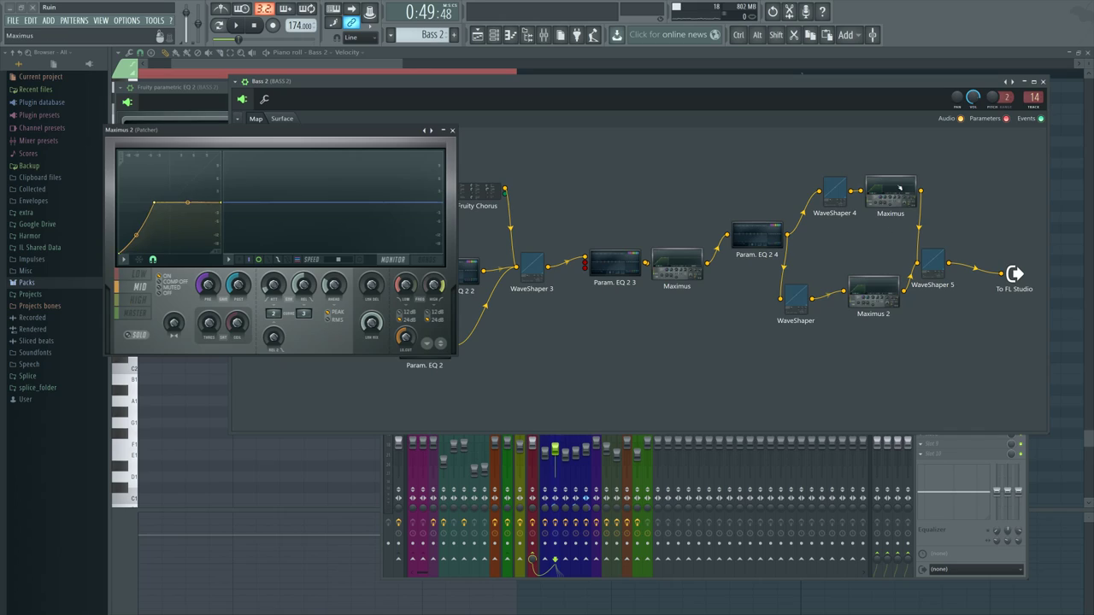
click(142, 271)
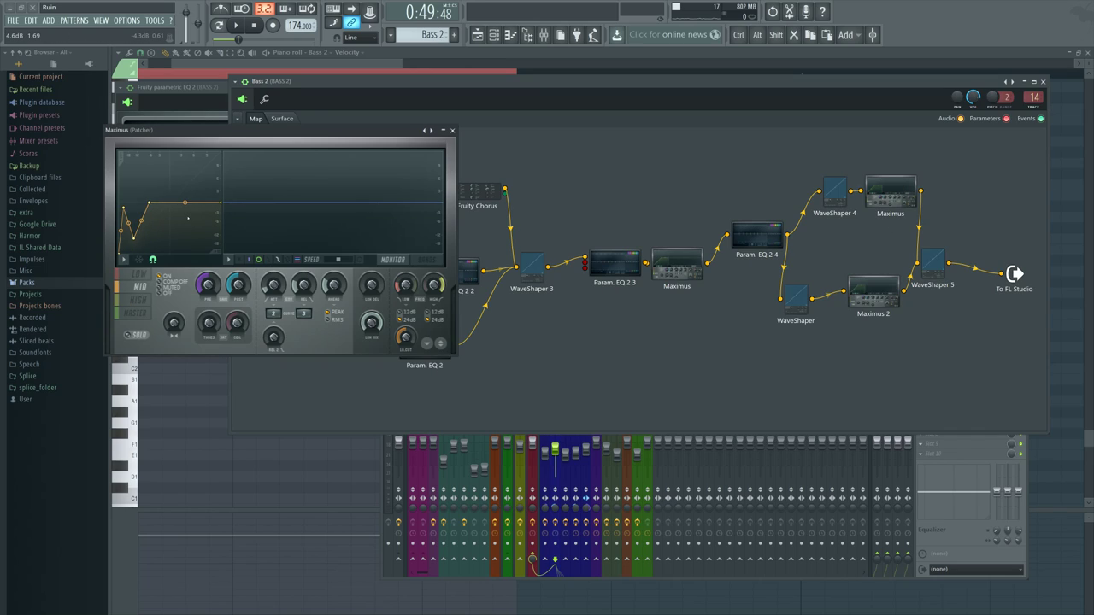
- Move the Maximus window over the middle of the Patcher map, and play the Bass 2 pattern to watch its mid band monitor
drag(280, 130, 564, 181)
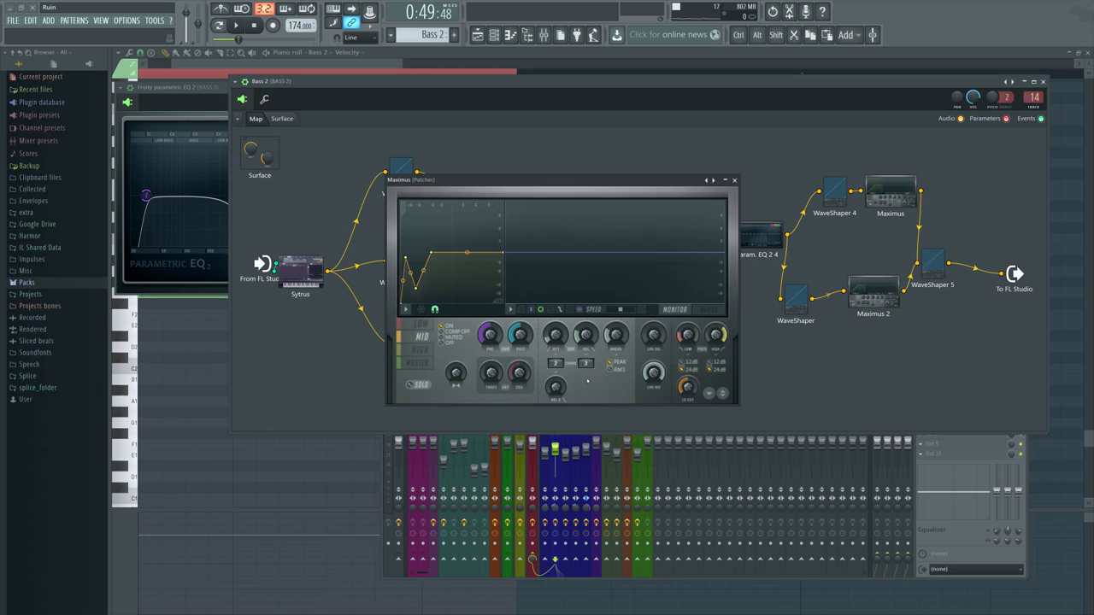
click(254, 26)
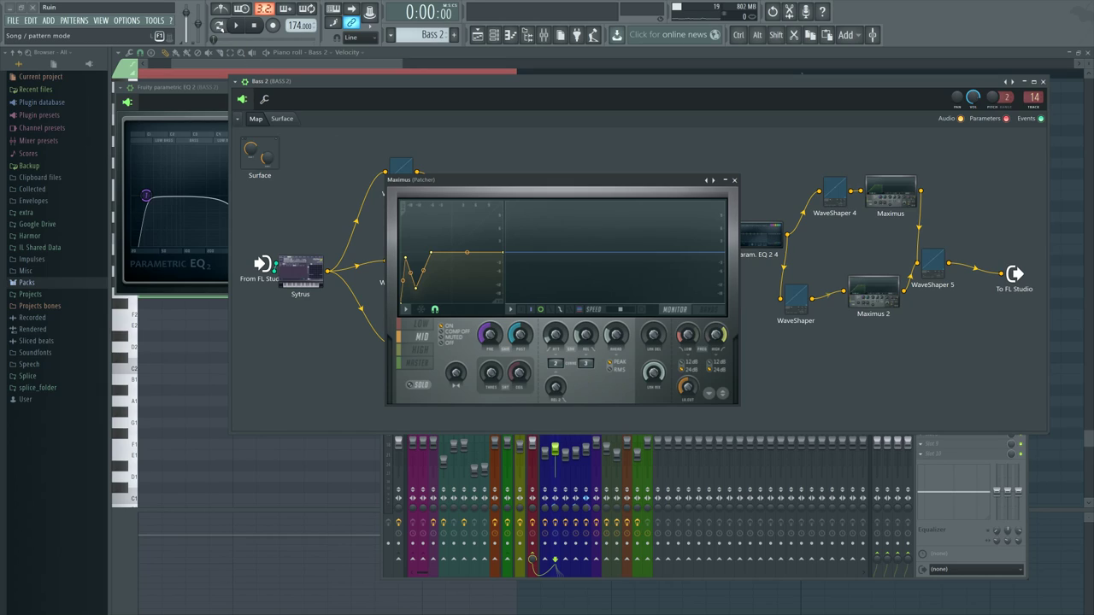
click(237, 25)
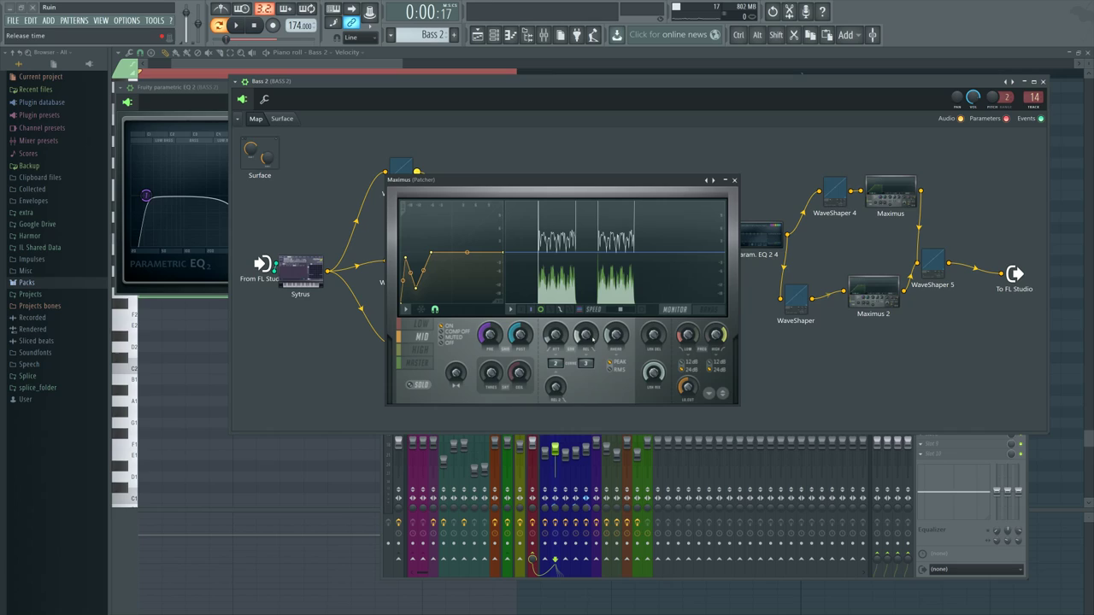
- Inspect the WaveShaper curve feeding Maximus 2, and examine the release time and all band curves of the Maximus after WaveShaper 4
click(795, 299)
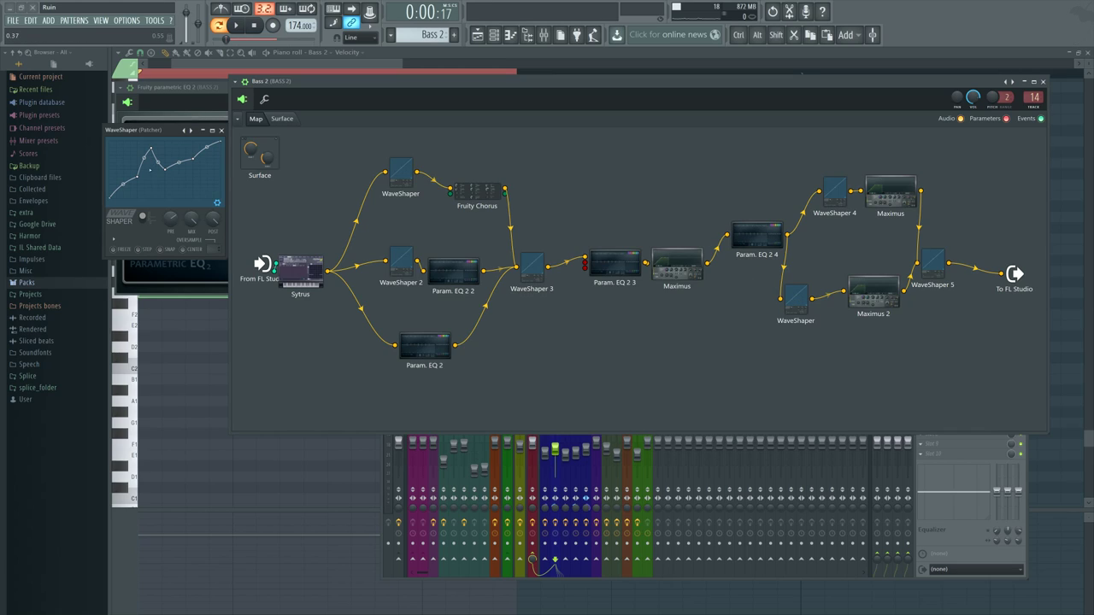
click(883, 198)
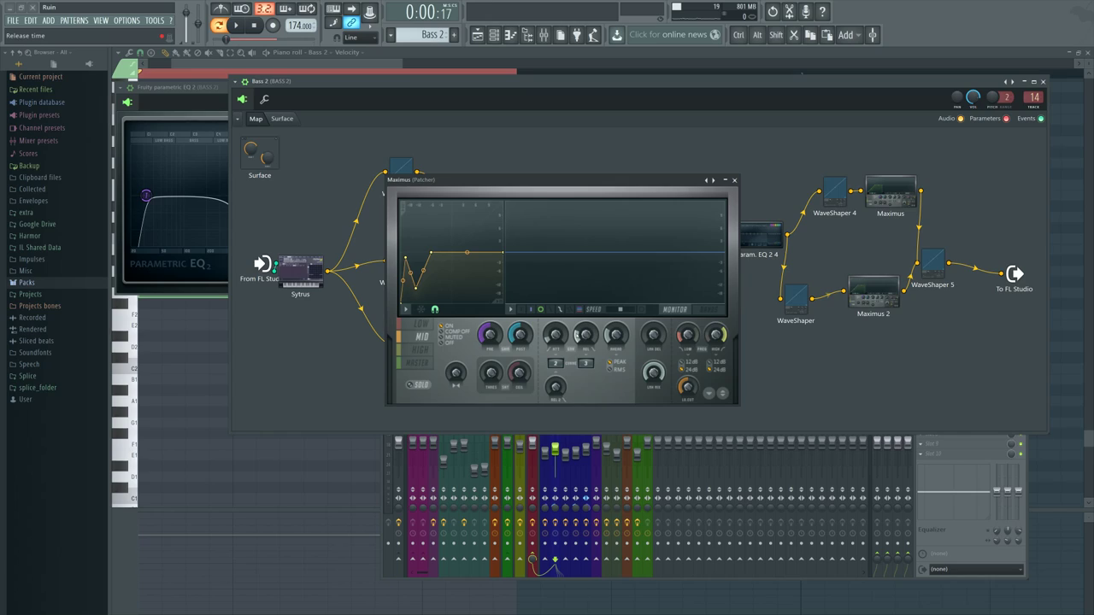
click(586, 336)
click(424, 325)
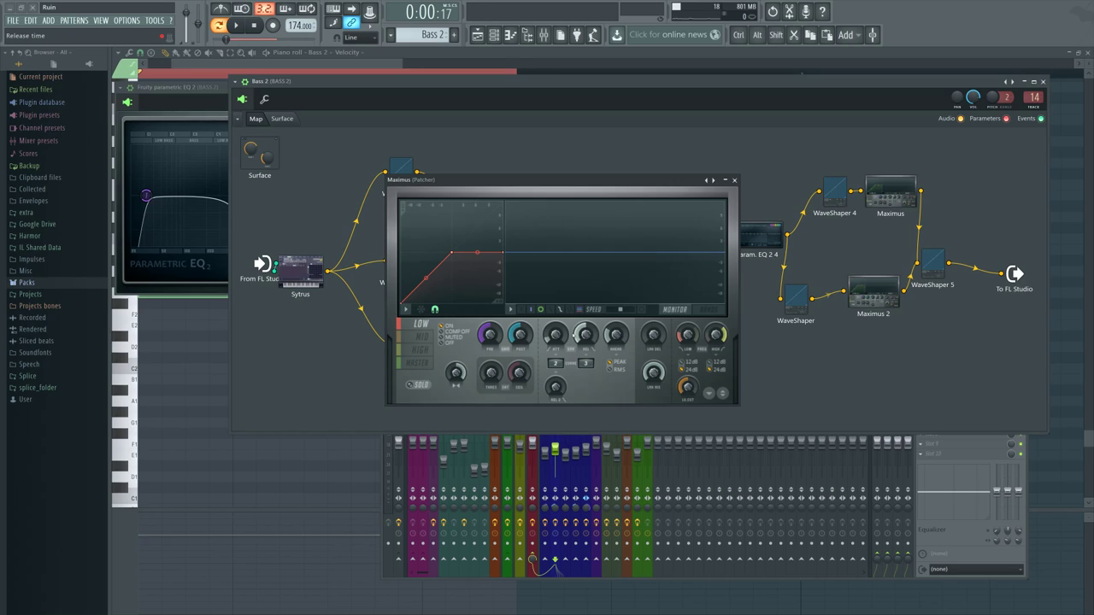
click(423, 337)
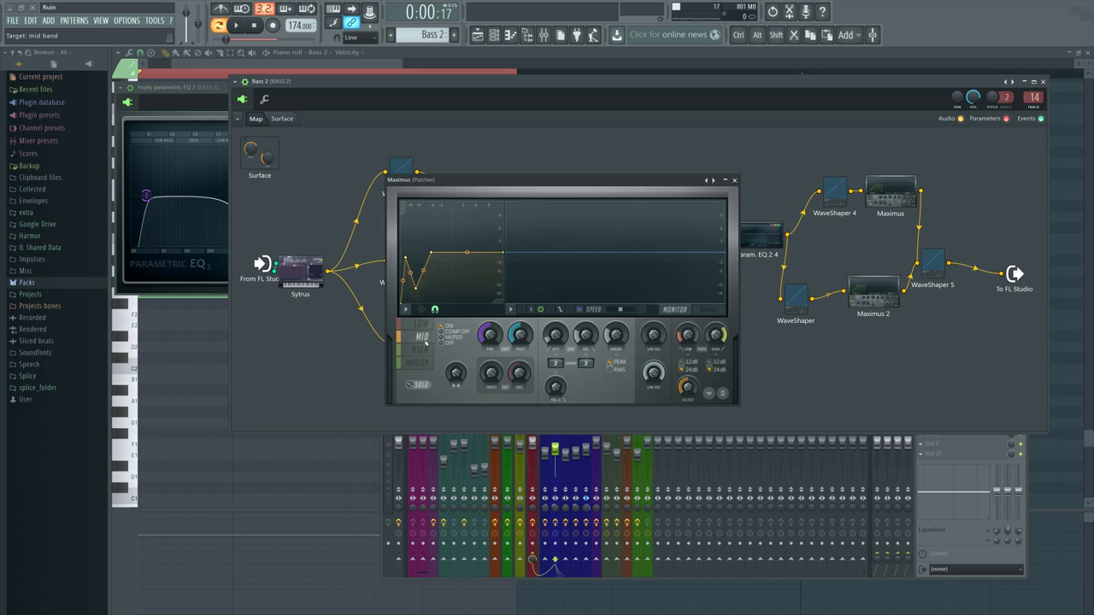
click(426, 349)
click(425, 337)
click(423, 363)
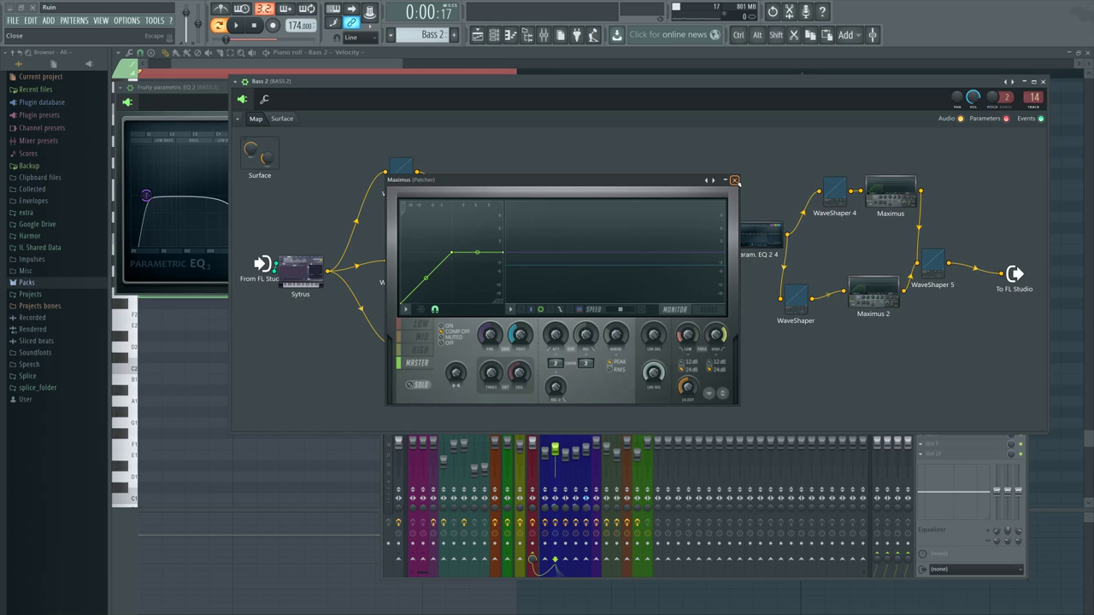
- Close the Maximus window, audition the complete Bass 2 chain, and close its Patcher
click(735, 180)
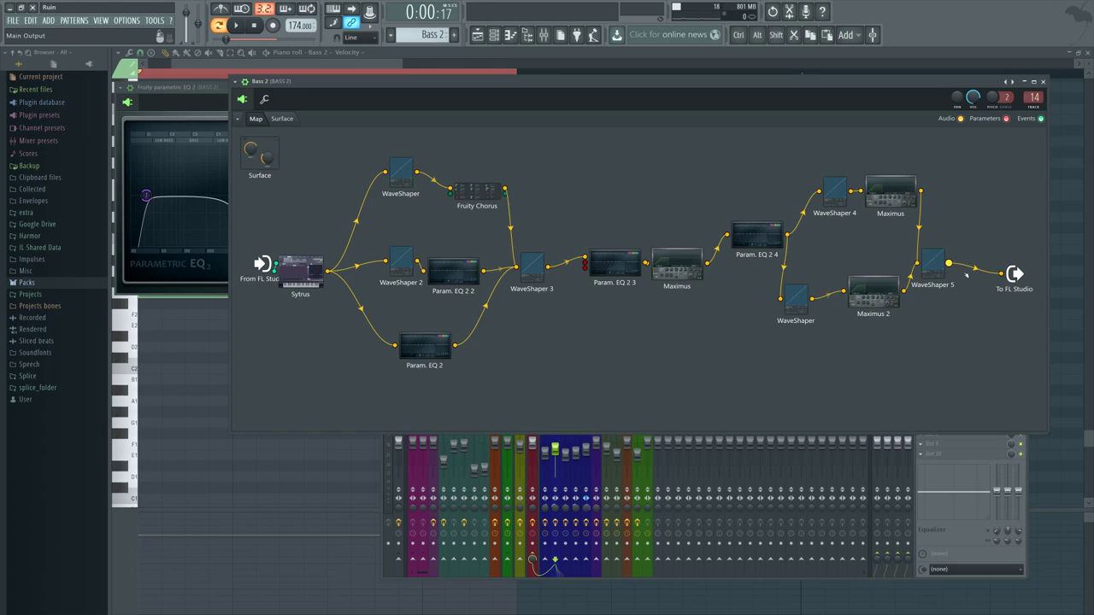
key(space)
key(space)
click(1043, 81)
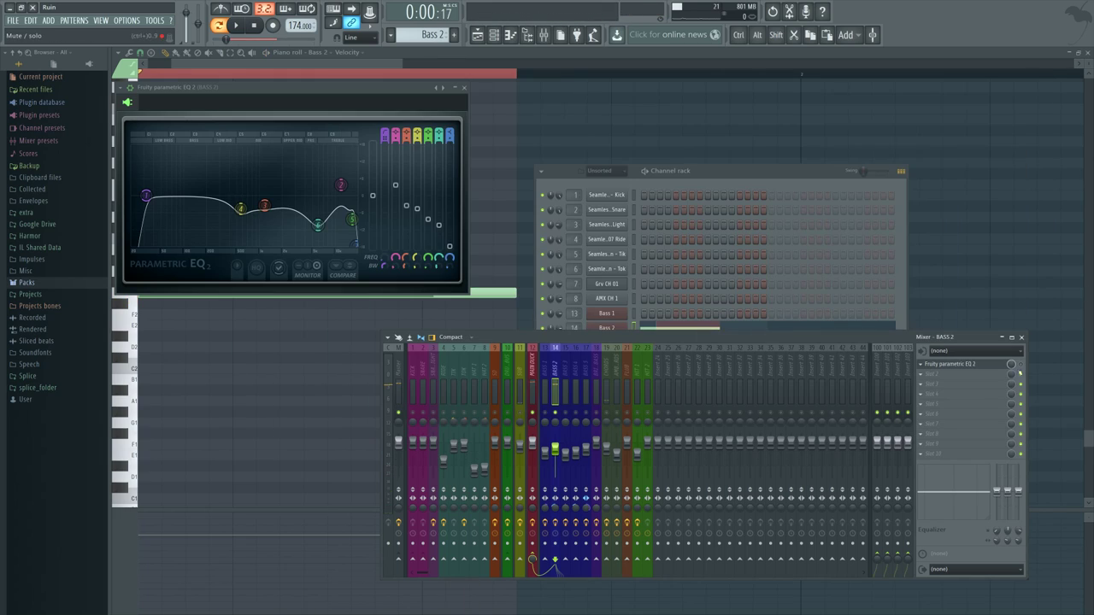
- Audition Bass 2 through the Fruity parametric EQ 2 on its mixer track, and review the EQ curve
key(space)
click(987, 367)
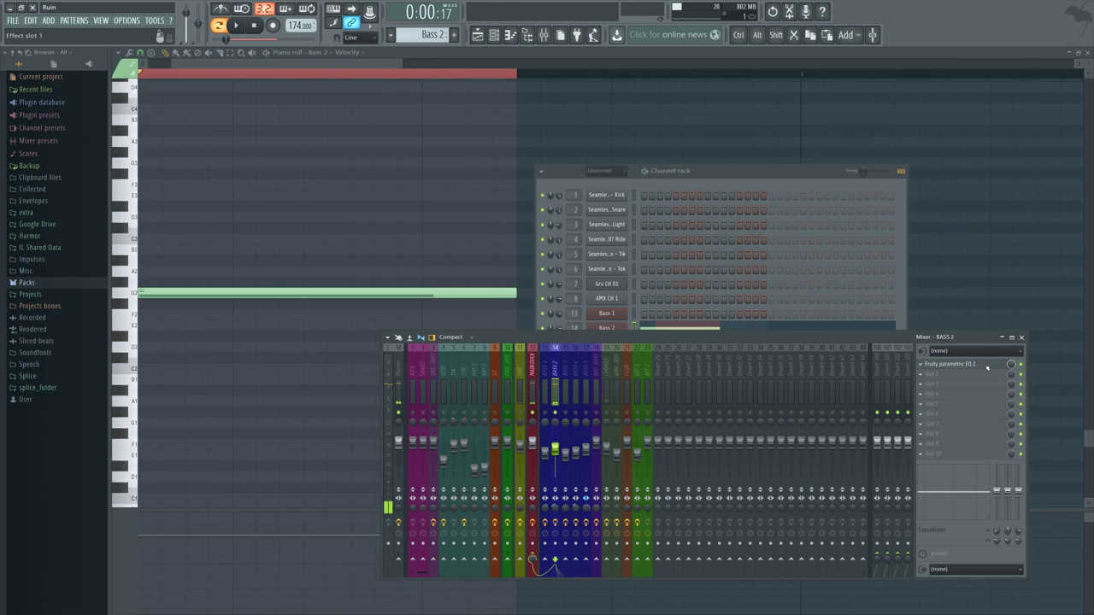
click(987, 367)
key(space)
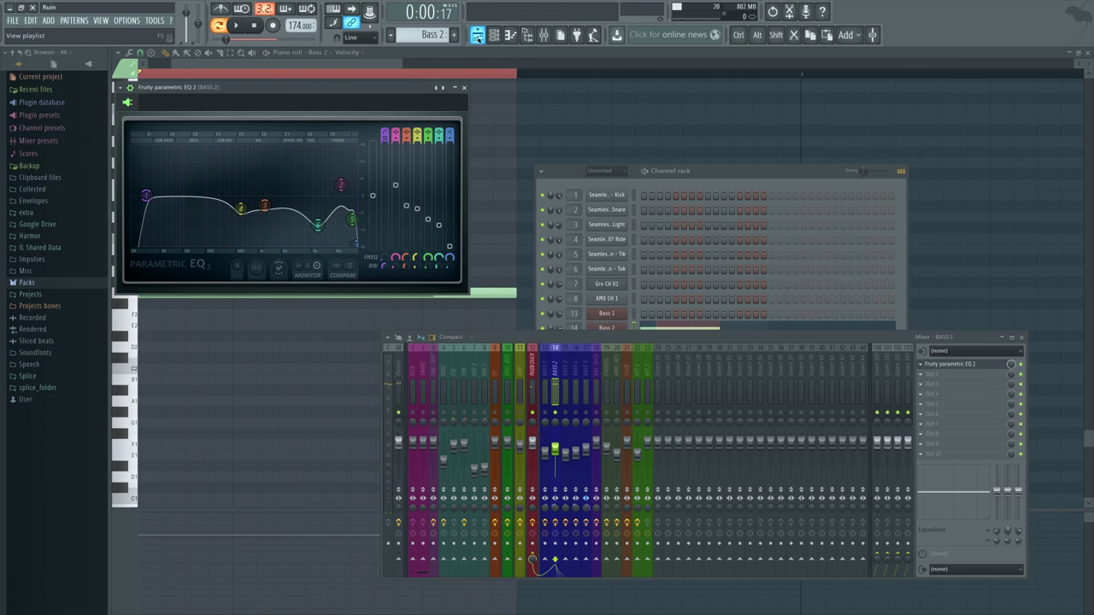
- Show the playlist around the Bass 2 clip, switch playback to song mode, and audition the arrangement
click(477, 34)
drag(692, 371, 579, 364)
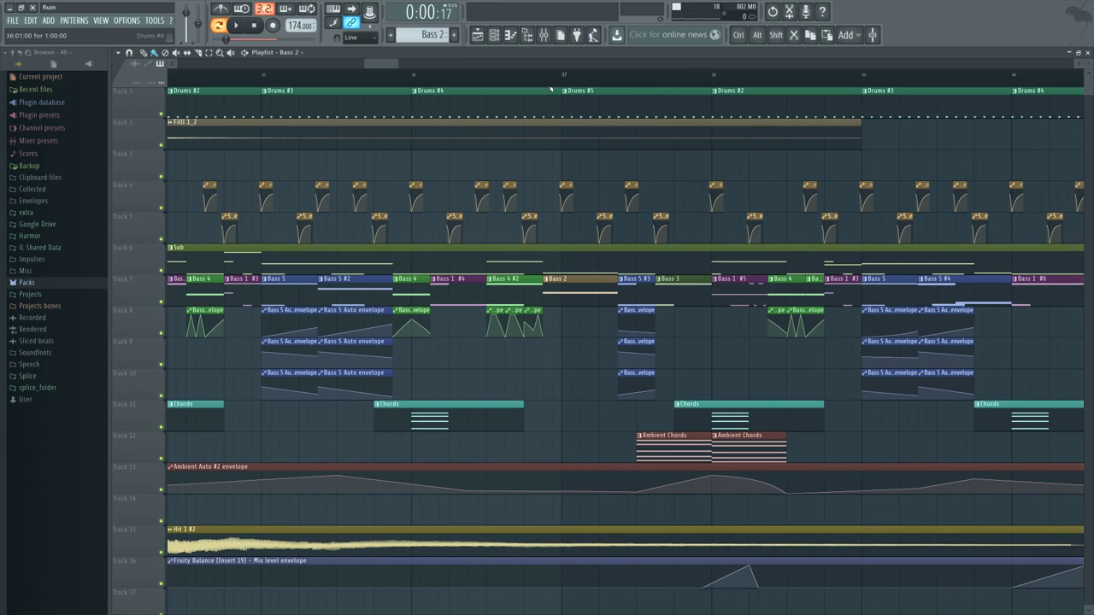
key(l)
key(space)
key(space)
scroll(701, 351, right, 2)
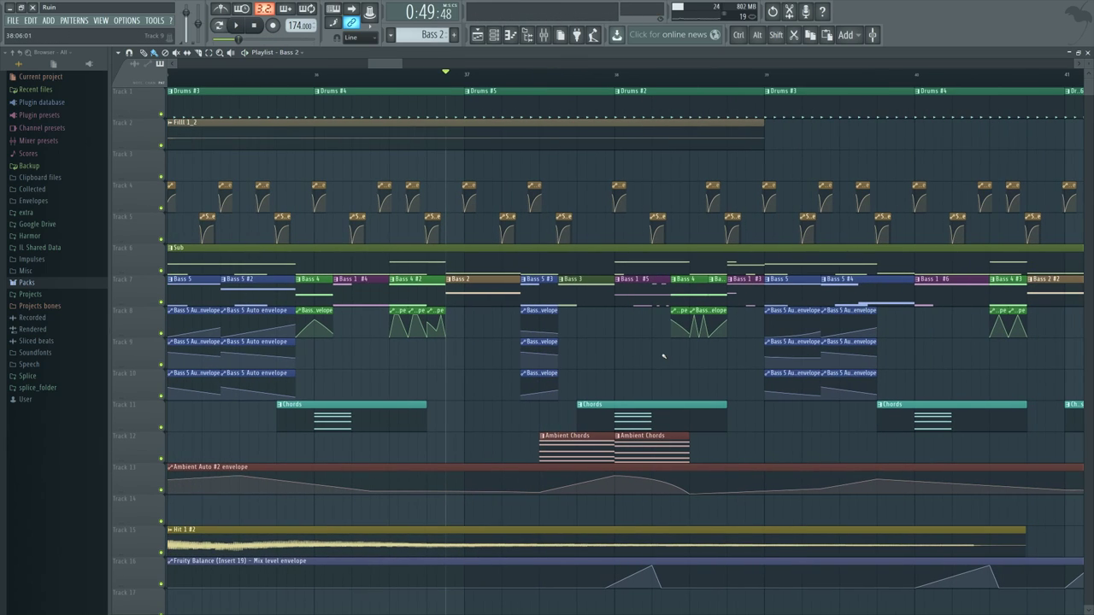
drag(688, 357, 664, 356)
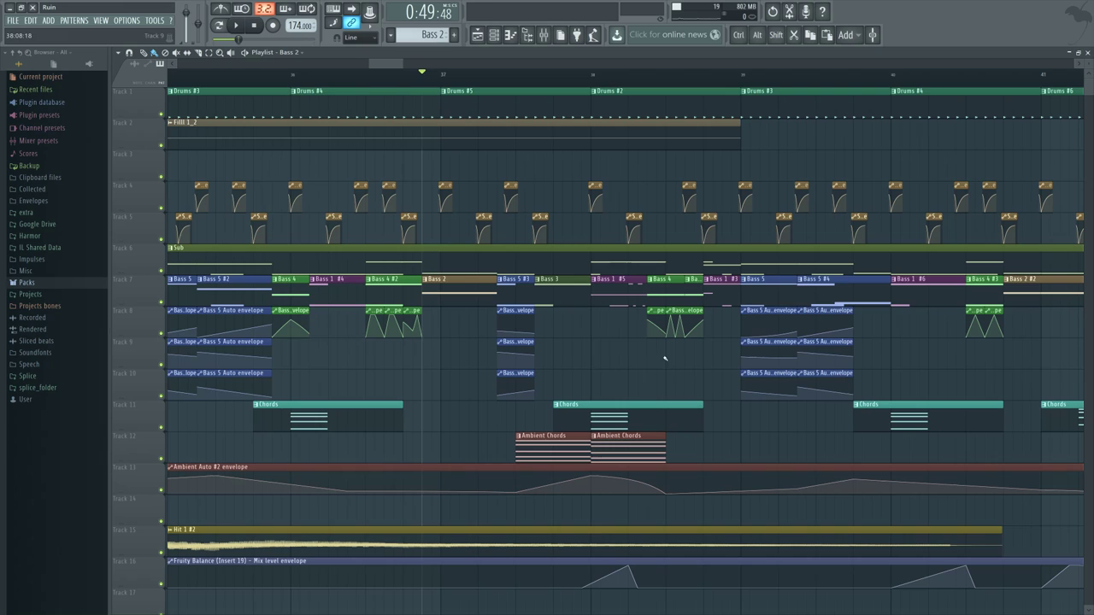
- Place the playhead at the start of the Bass 3 clip, solo the Bass 3 mixer track, and audition it
click(534, 73)
click(544, 35)
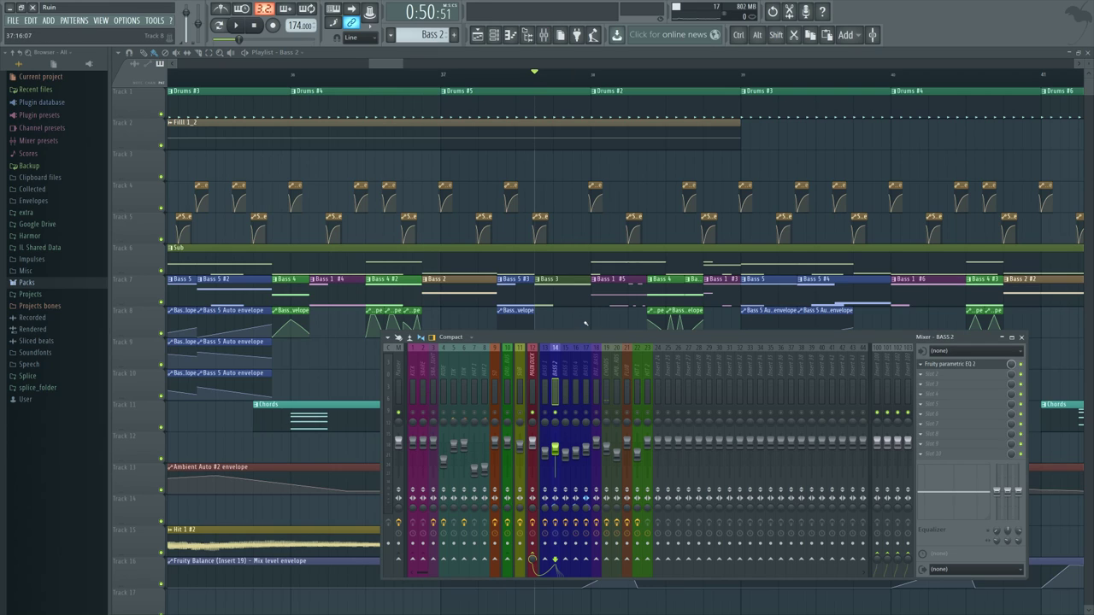
right_click(565, 413)
key(space)
key(space)
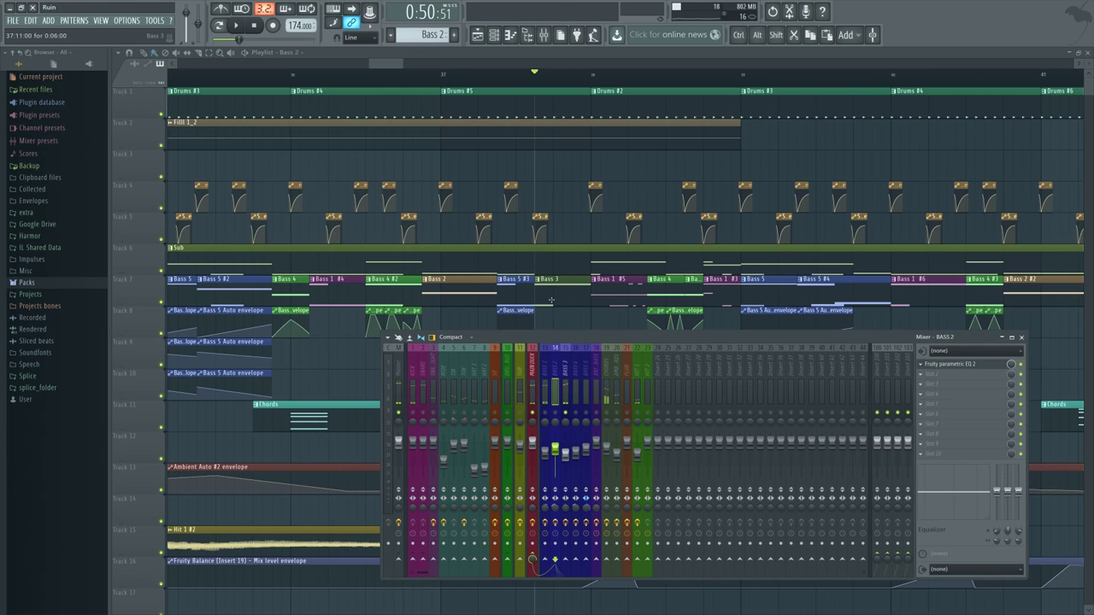
- Open the Bass 3 clip's notes in the piano roll, and open the Bass 3 Patcher from the channel rack
double_click(556, 281)
click(494, 35)
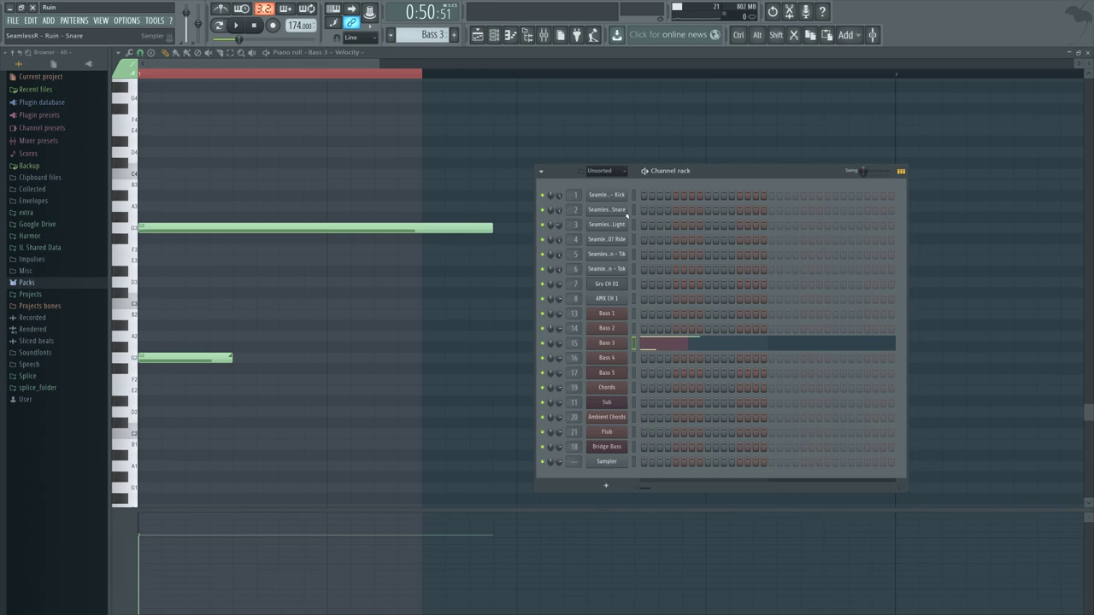
click(612, 346)
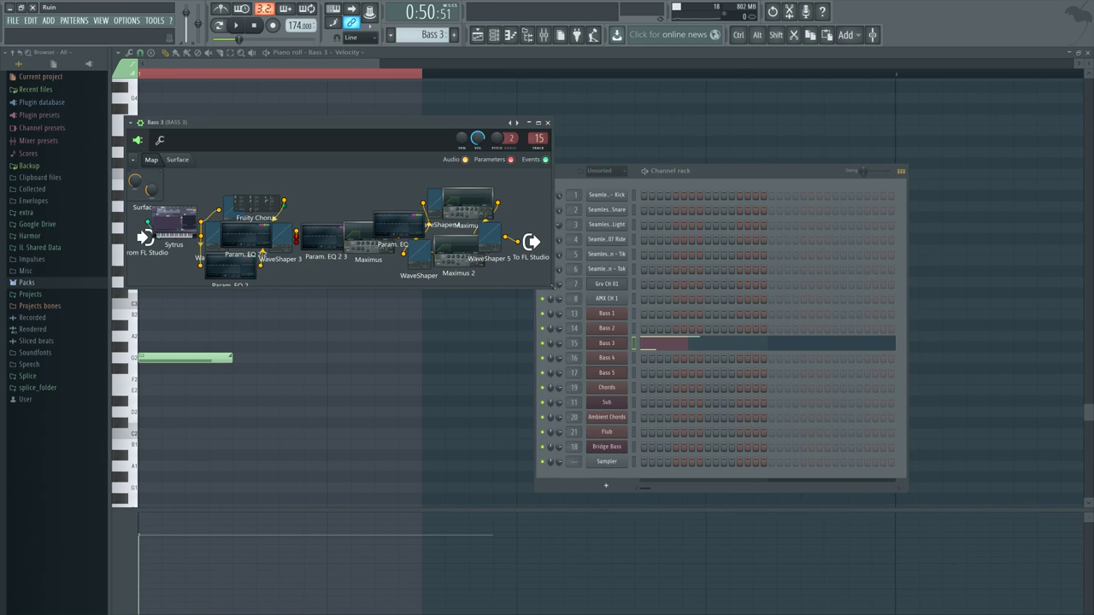
- Enlarge the Bass 3 Patcher window to show its chain, and open both Fruity parametric EQ 2 effects on the Bass 3 mixer track
drag(550, 289, 1038, 463)
key(F9)
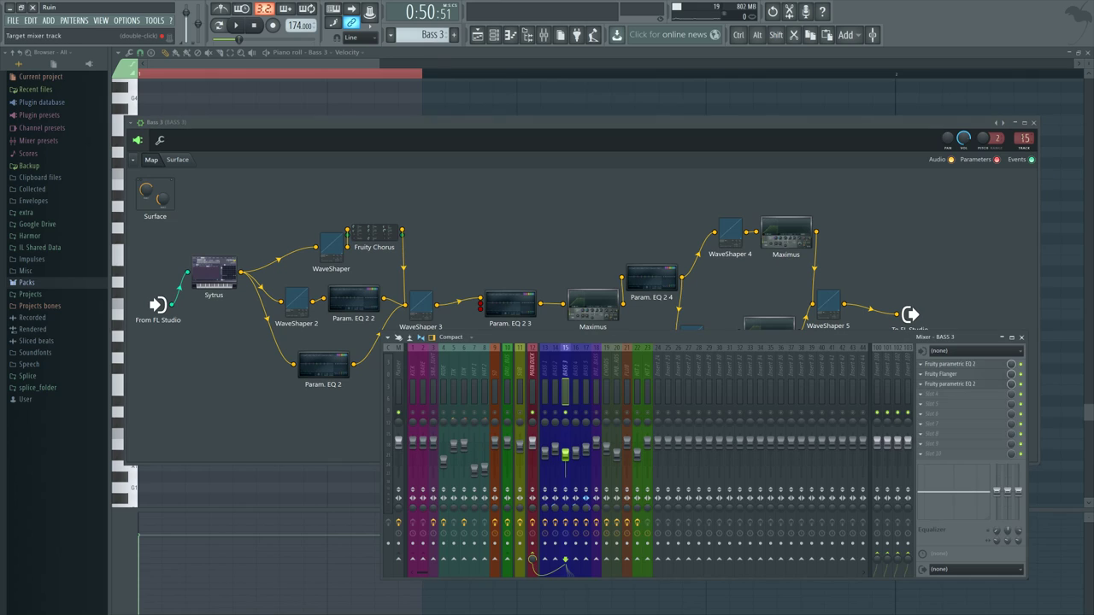
click(982, 386)
click(979, 376)
click(978, 384)
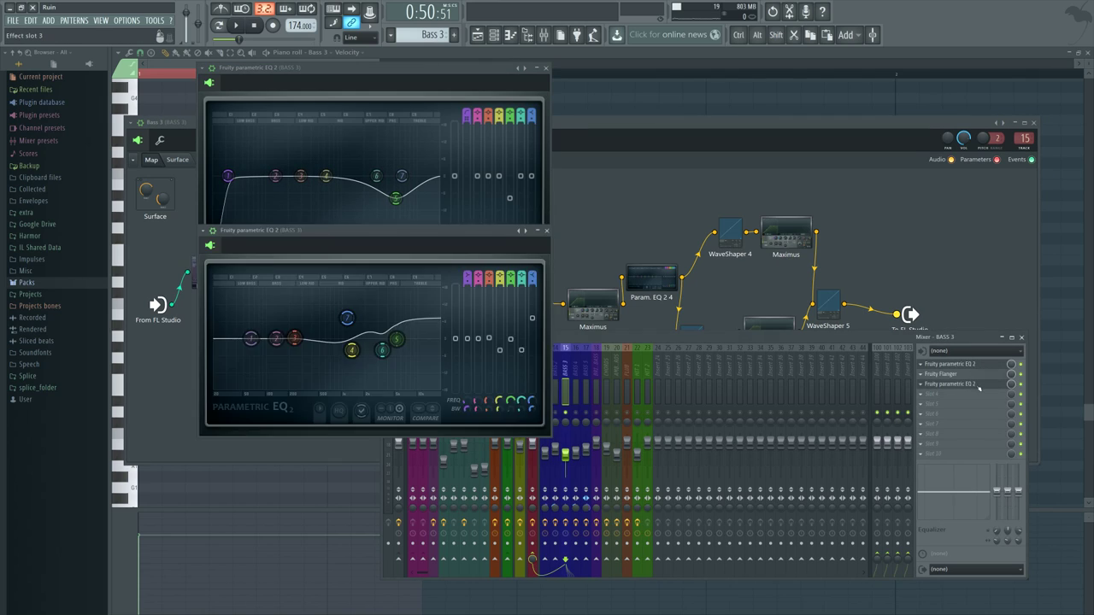
- Open the Fruity Flanger on the Bass 3 mixer track, move its window clear of the EQs, and review its settings
click(969, 375)
click(969, 374)
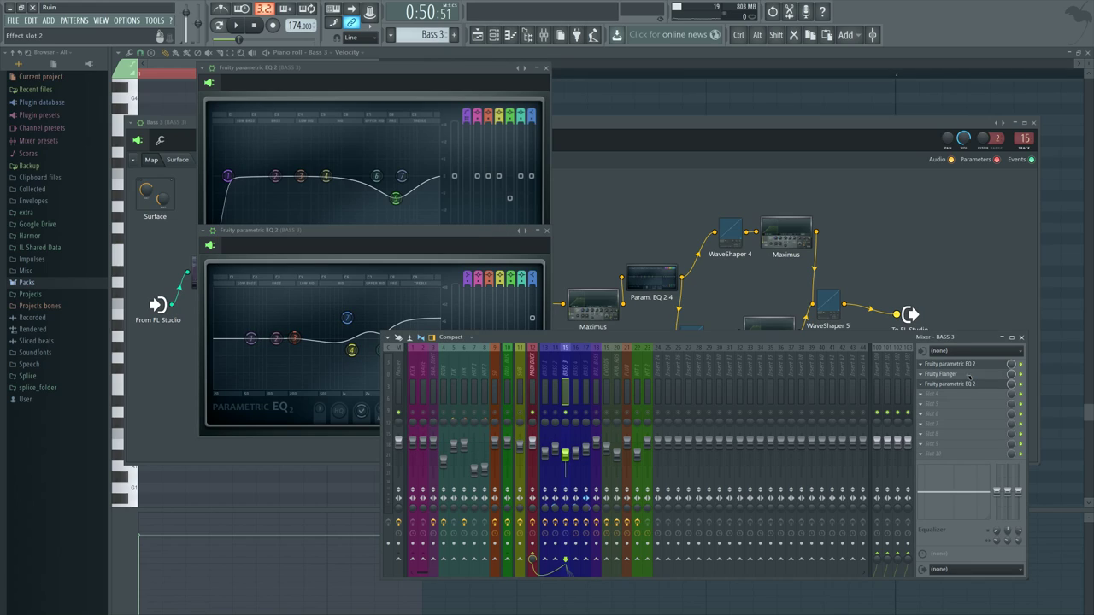
click(969, 375)
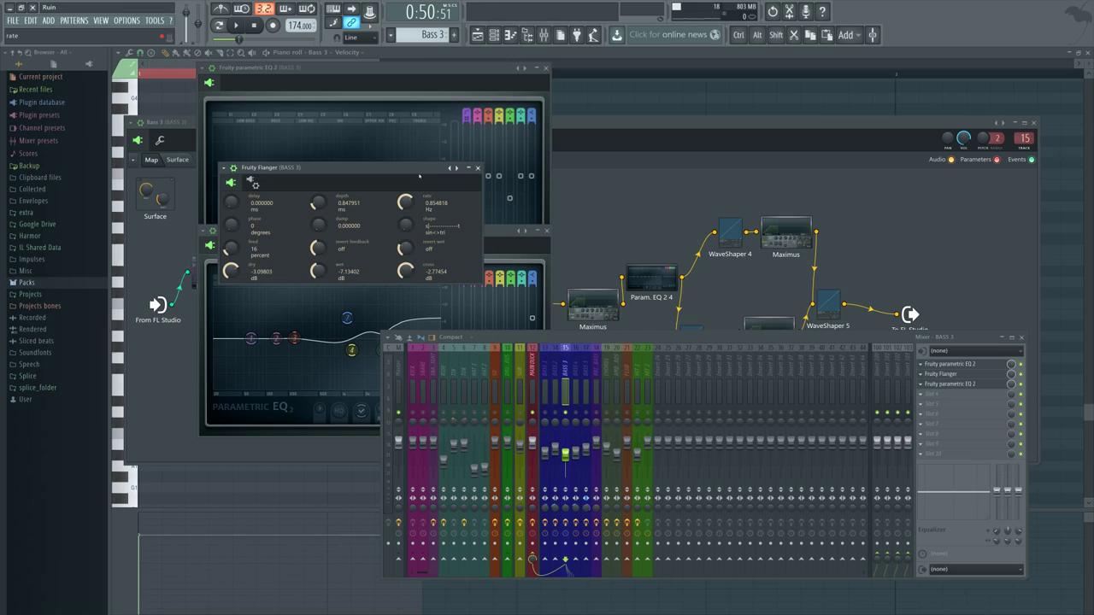
drag(417, 171, 548, 186)
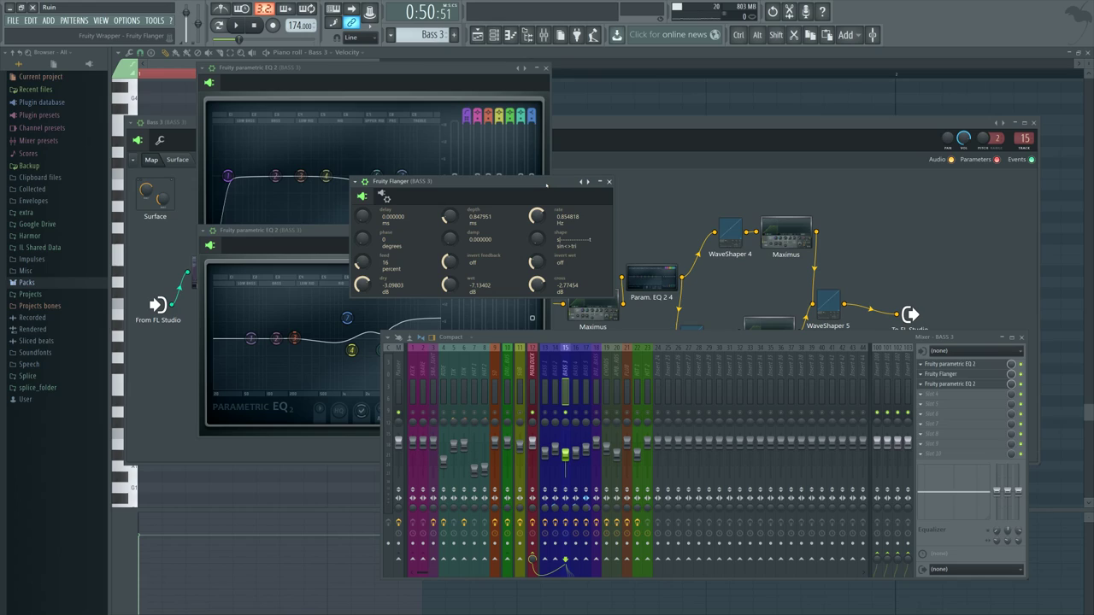
drag(547, 185, 581, 214)
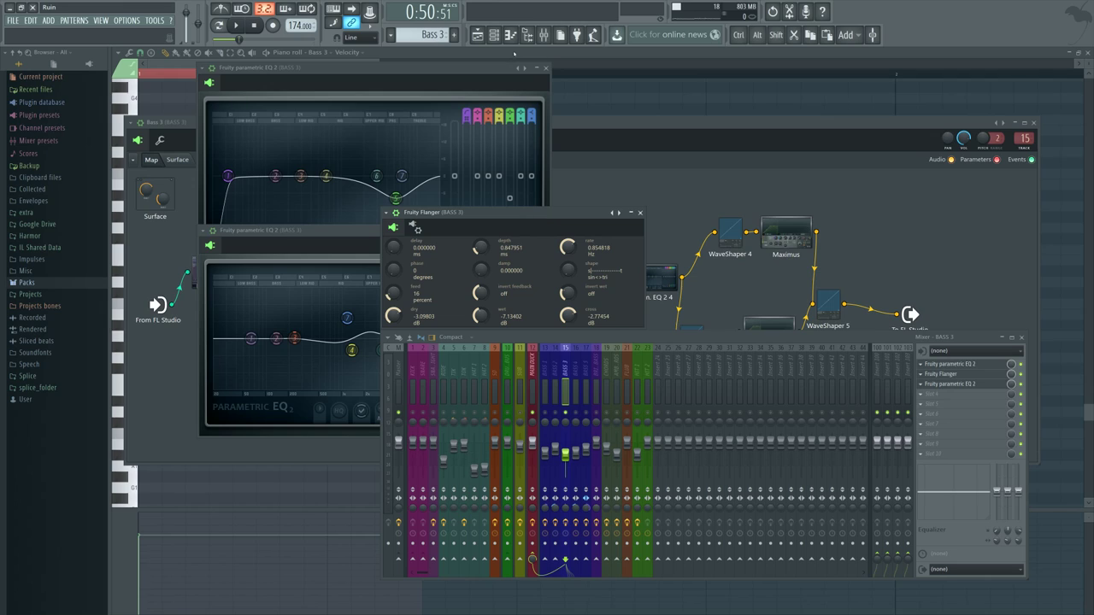
- Examine the arrangement in the playlist from the Bass 3 clip onward to the Bridge Bass section
click(477, 35)
scroll(581, 360, right, 2)
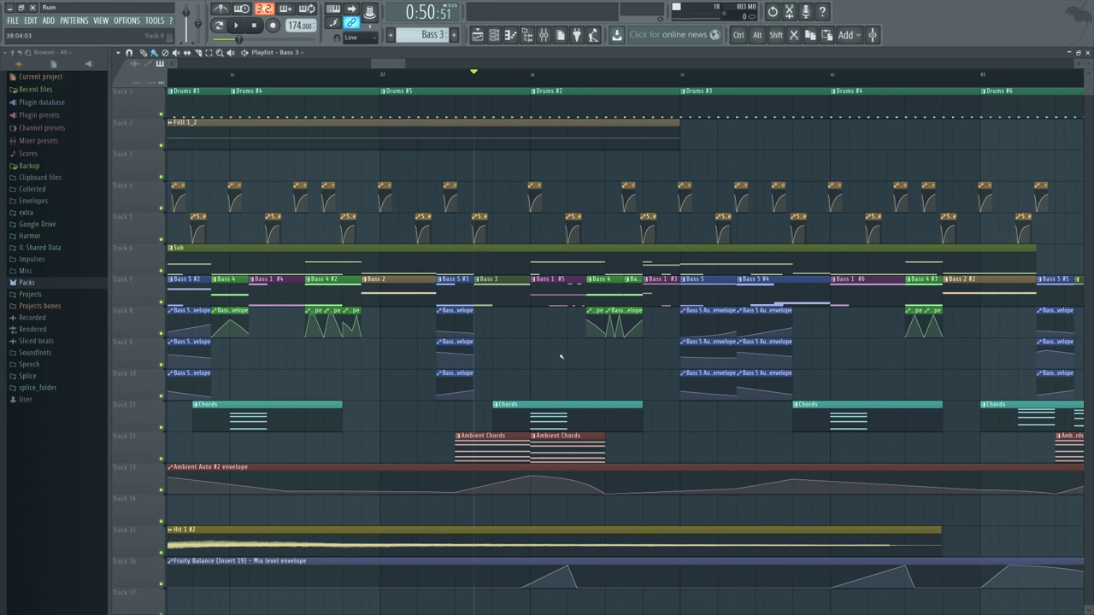
scroll(561, 357, right, 1)
scroll(539, 365, right, 1)
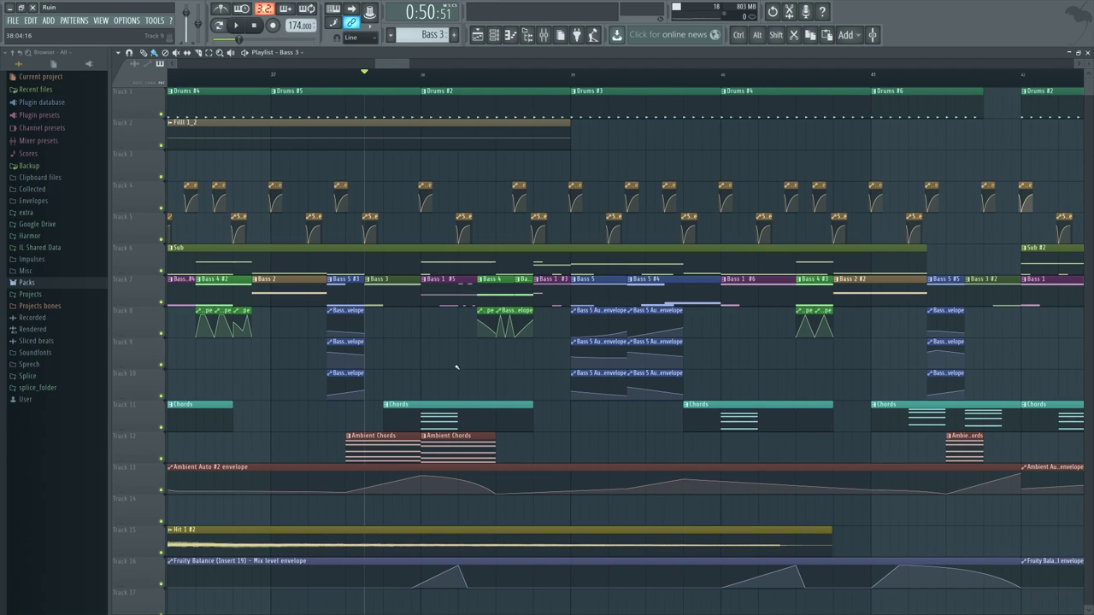
scroll(505, 370, left, 1)
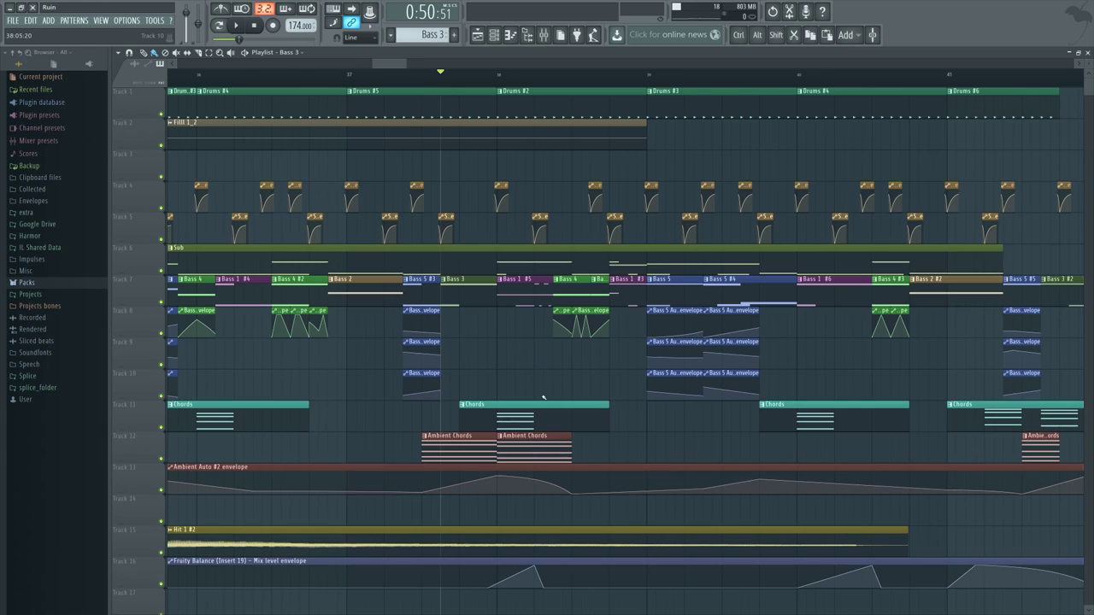
scroll(513, 383, down, 4)
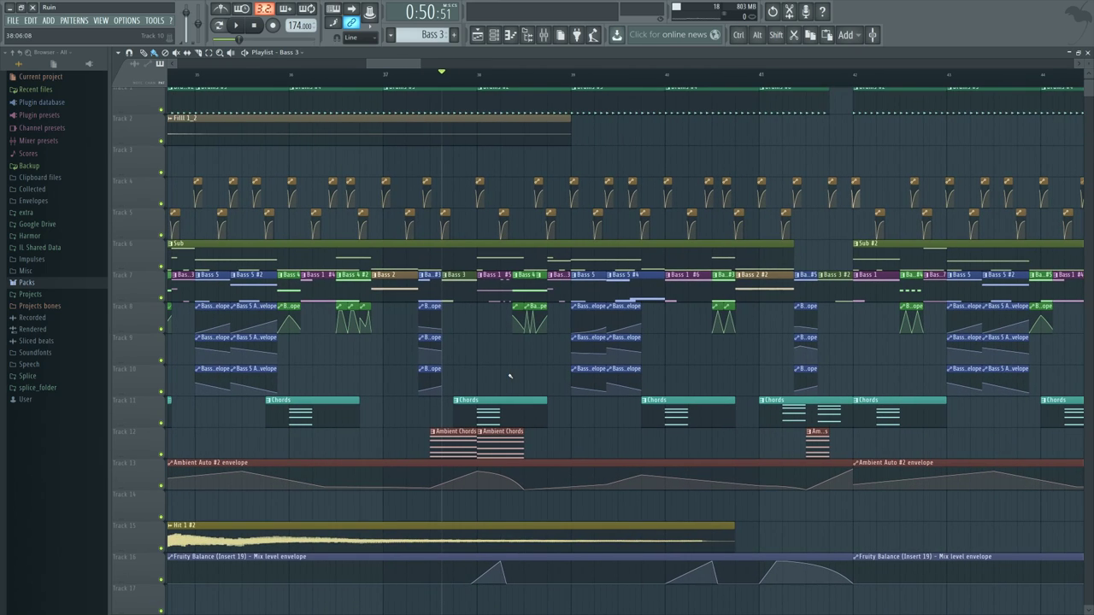
drag(708, 361, 569, 365)
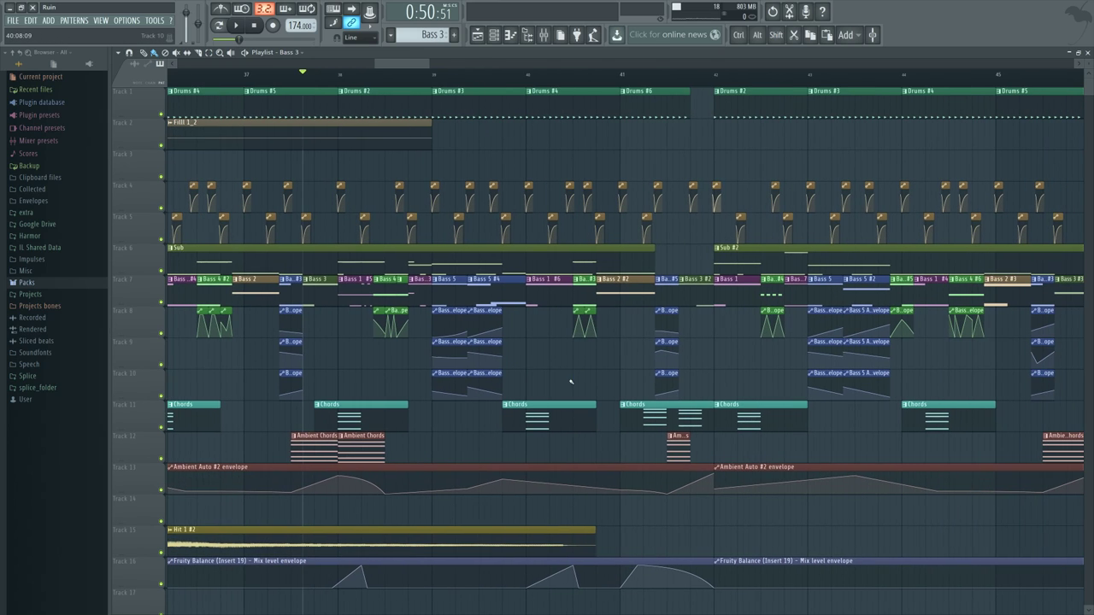
scroll(544, 367, down, 5)
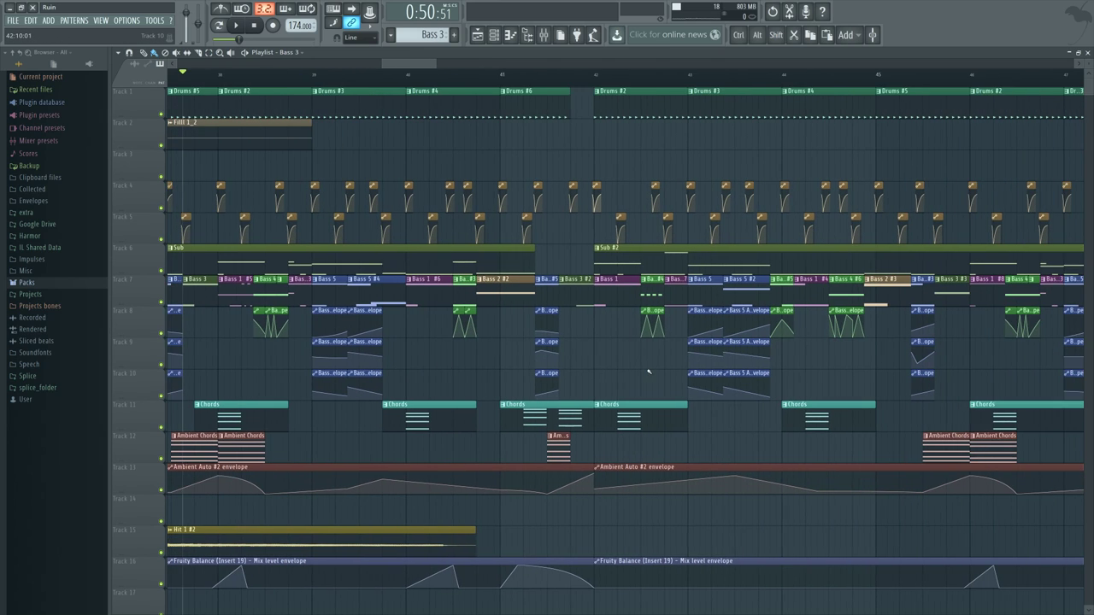
scroll(585, 417, down, 5)
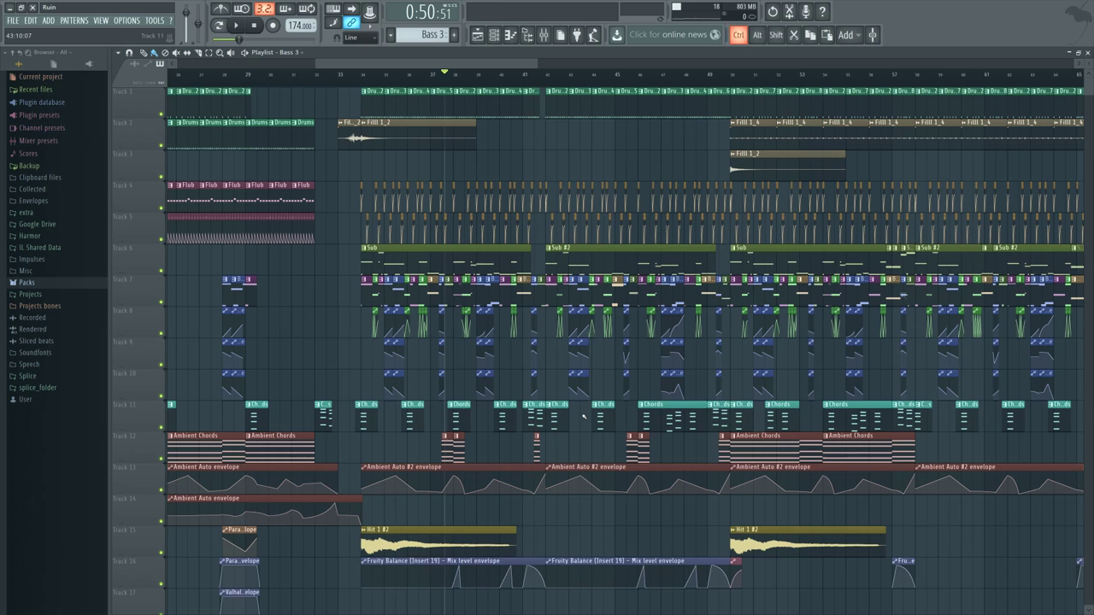
scroll(903, 382, right, 4)
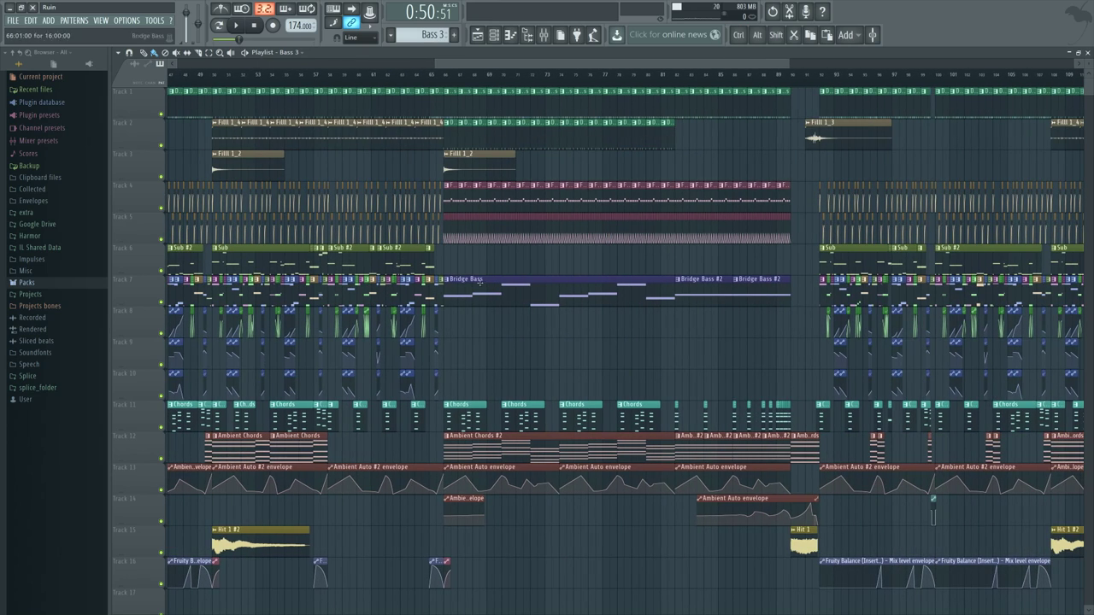
- Place the playhead at the start of the Bridge Bass clip, and play the song from there while checking the mixer
click(444, 74)
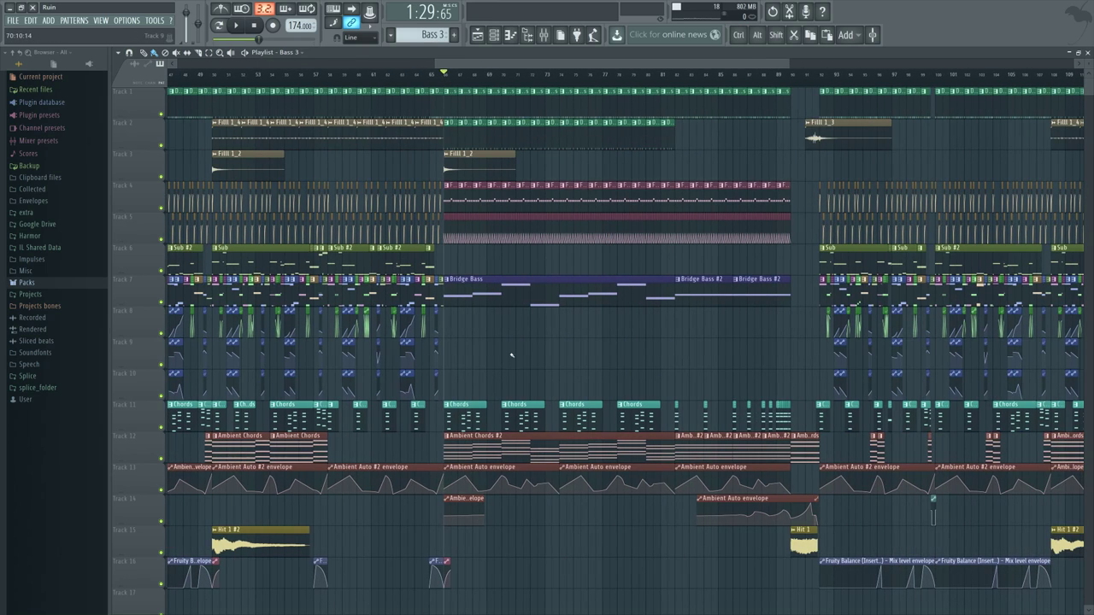
click(543, 35)
key(space)
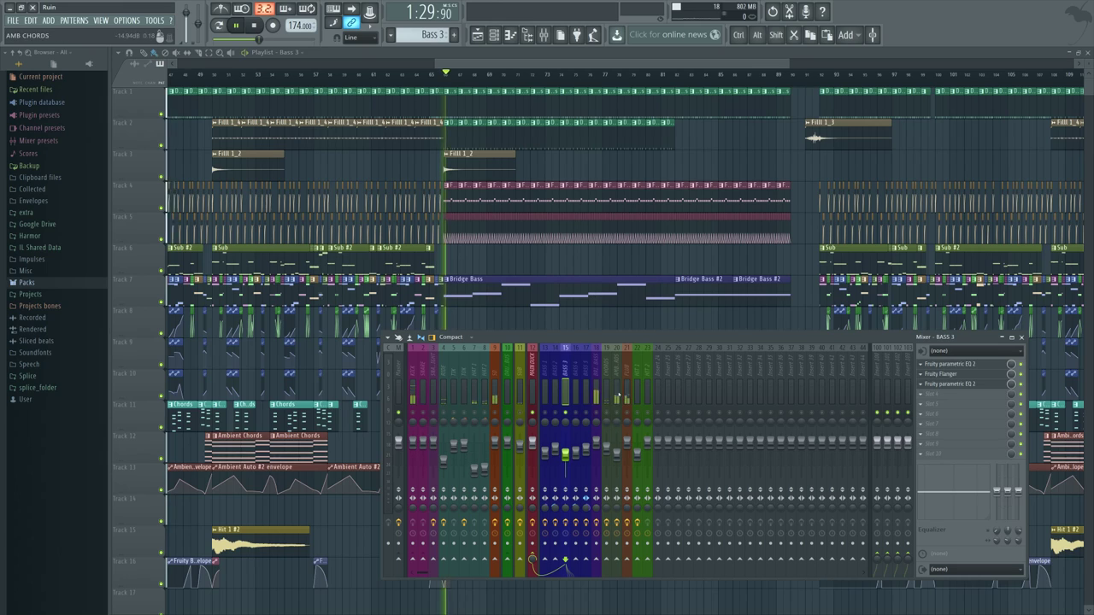
key(F9)
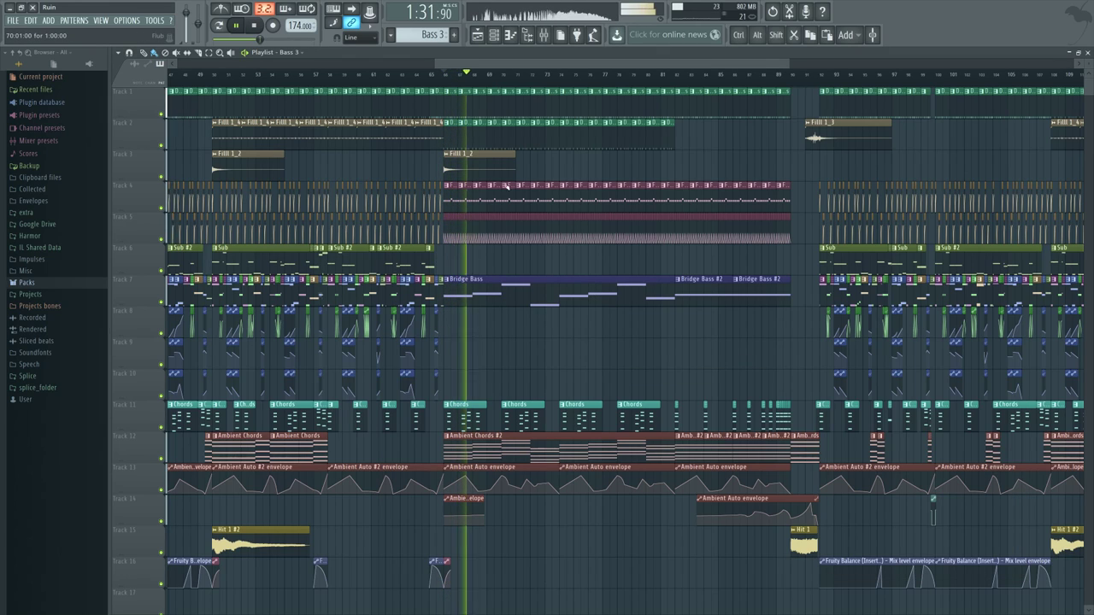
- Open the Bridge Bass notes and its synth, show the synth's visual feedback while auditioning, and stop playback
double_click(500, 282)
click(498, 41)
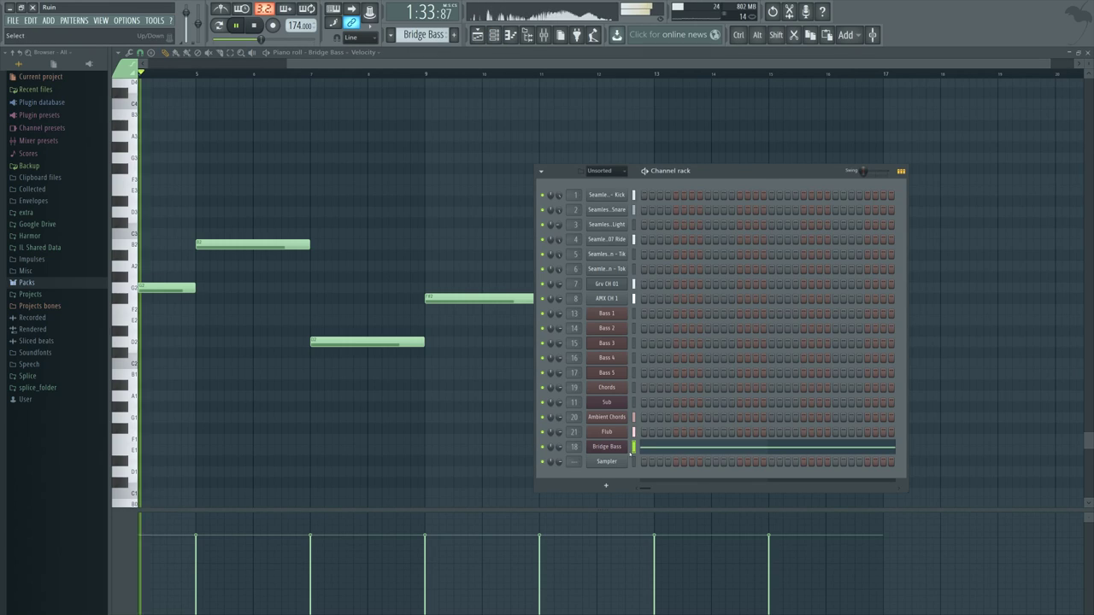
click(603, 448)
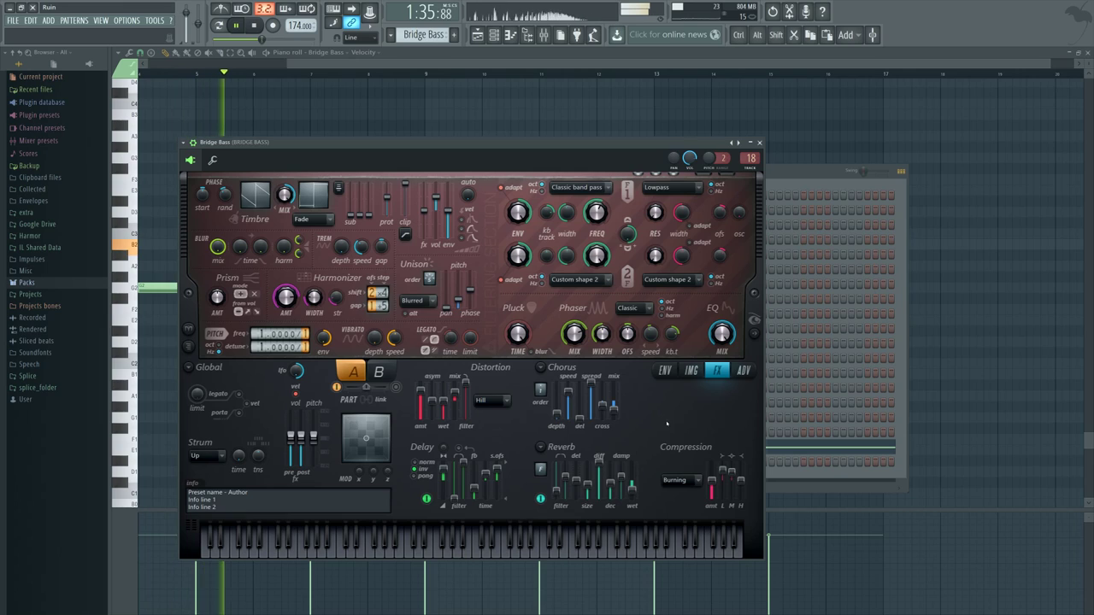
click(754, 320)
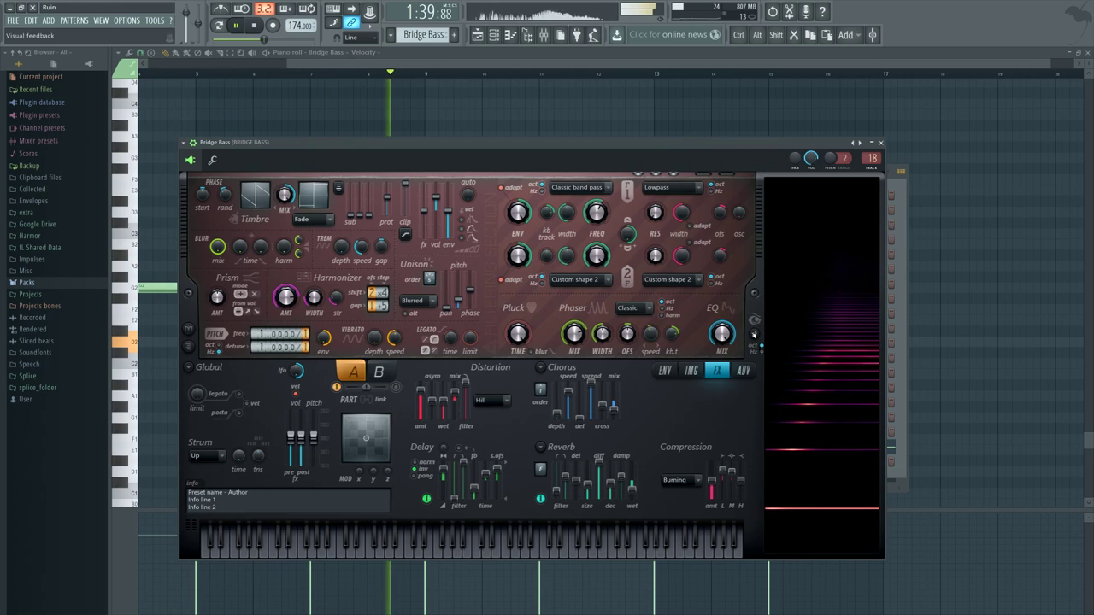
key(space)
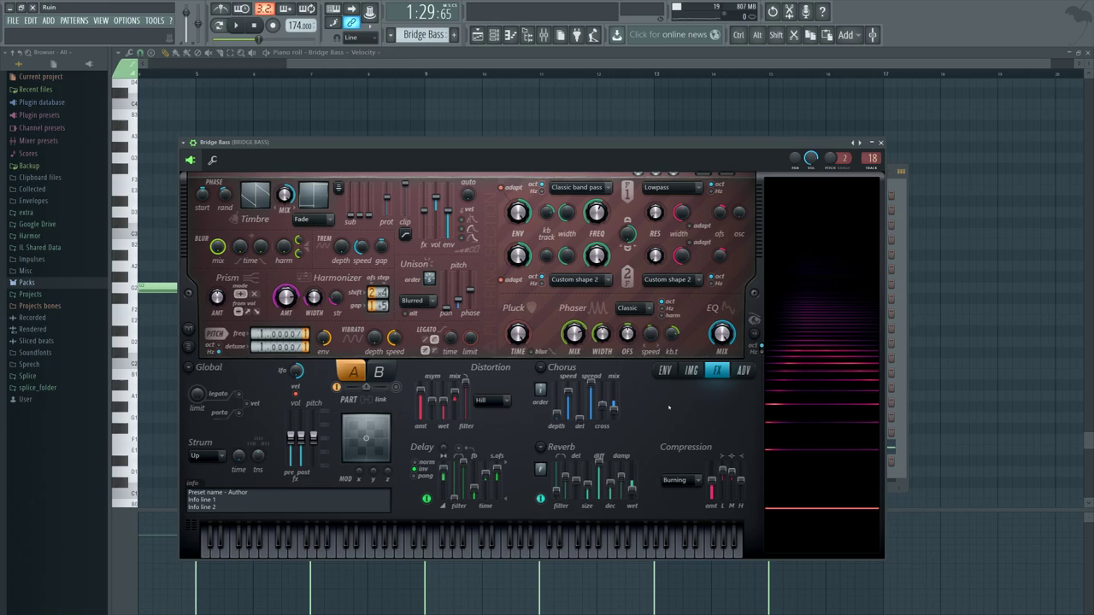
- Show the Filter 1 frequency envelope of the Bridge Bass synth
click(666, 372)
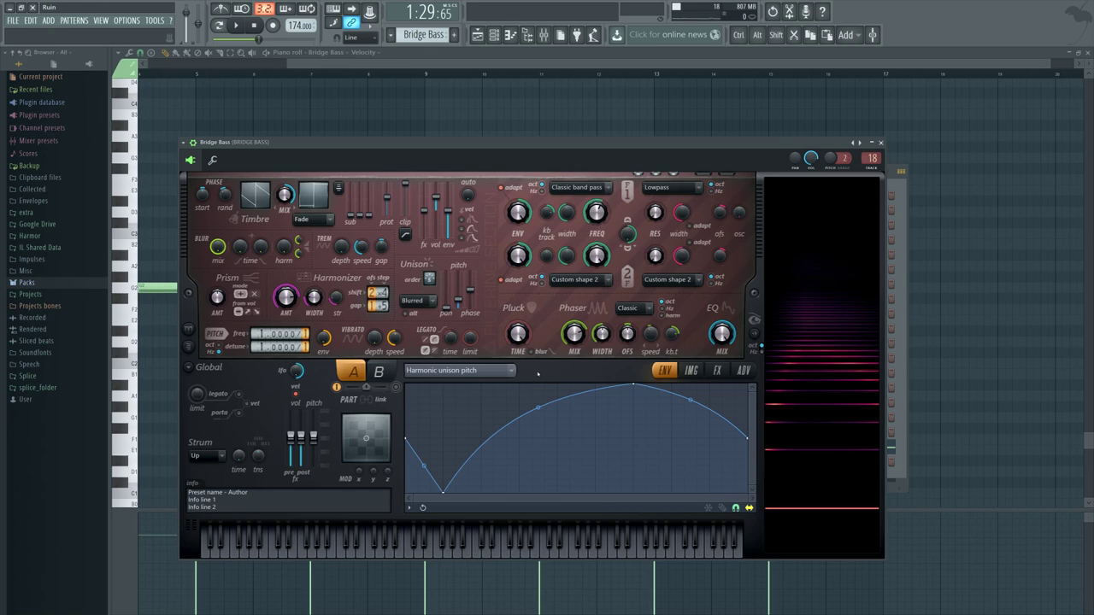
click(512, 371)
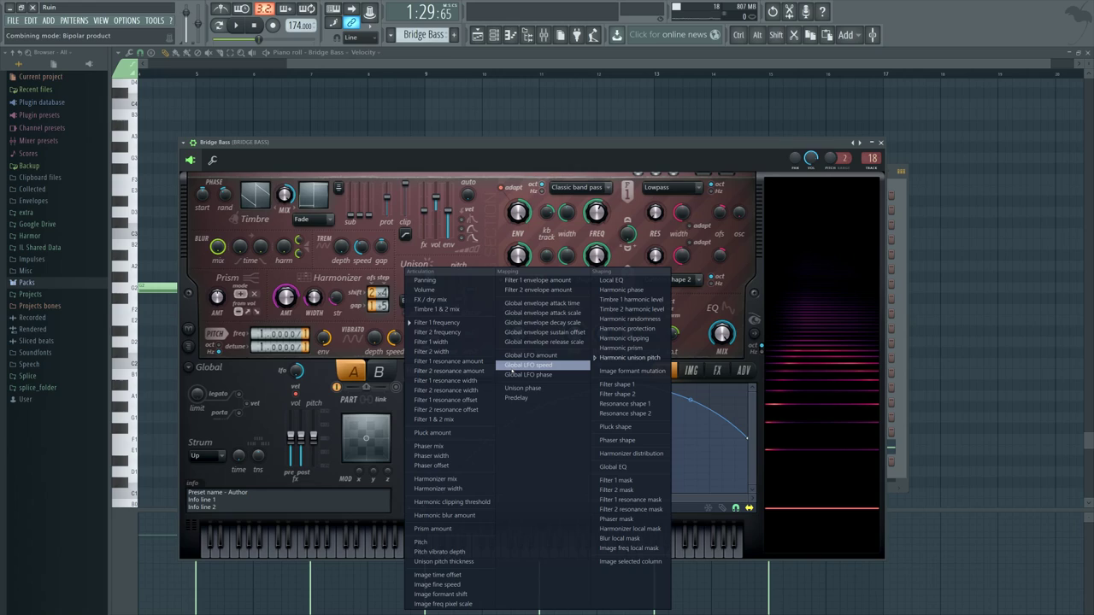
click(437, 323)
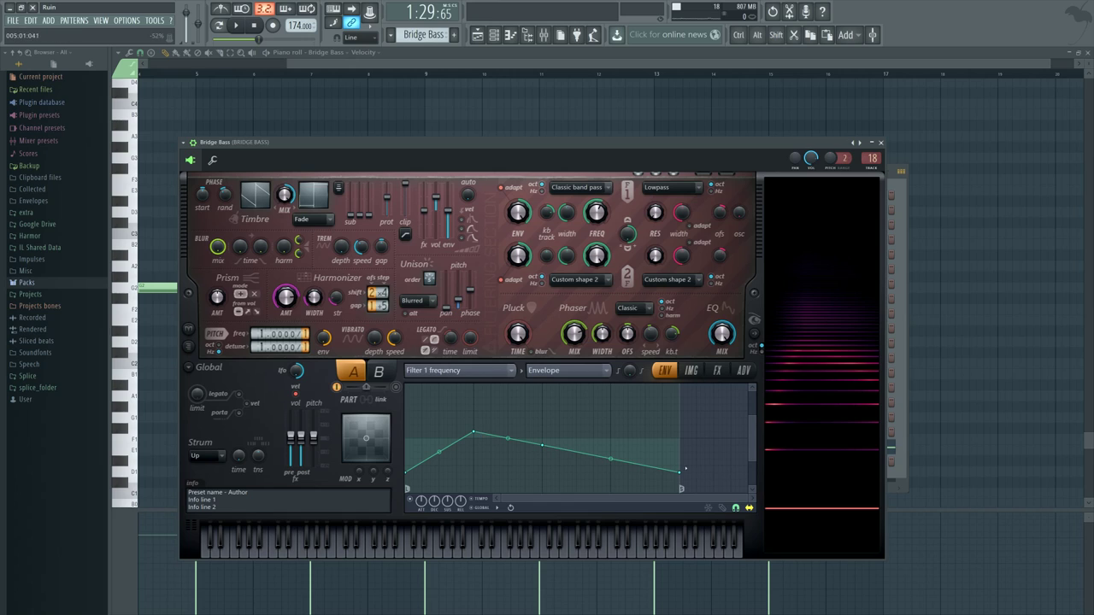
- Review the Bridge Bass clip's notes in the piano roll, and reopen its synth to inspect the advanced and effects pages
click(477, 34)
double_click(475, 293)
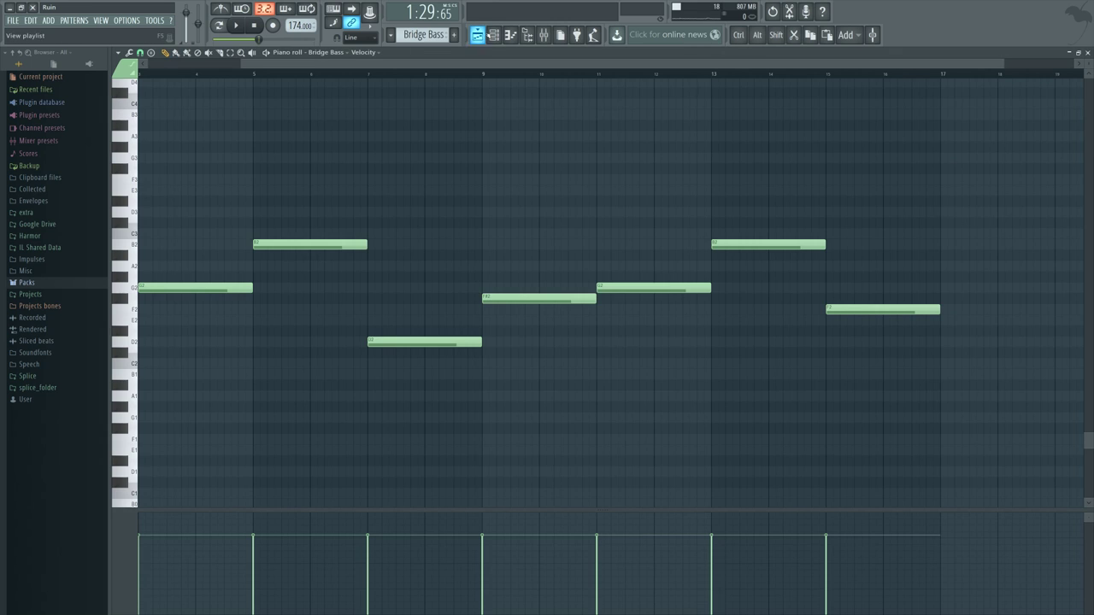
click(494, 34)
click(616, 447)
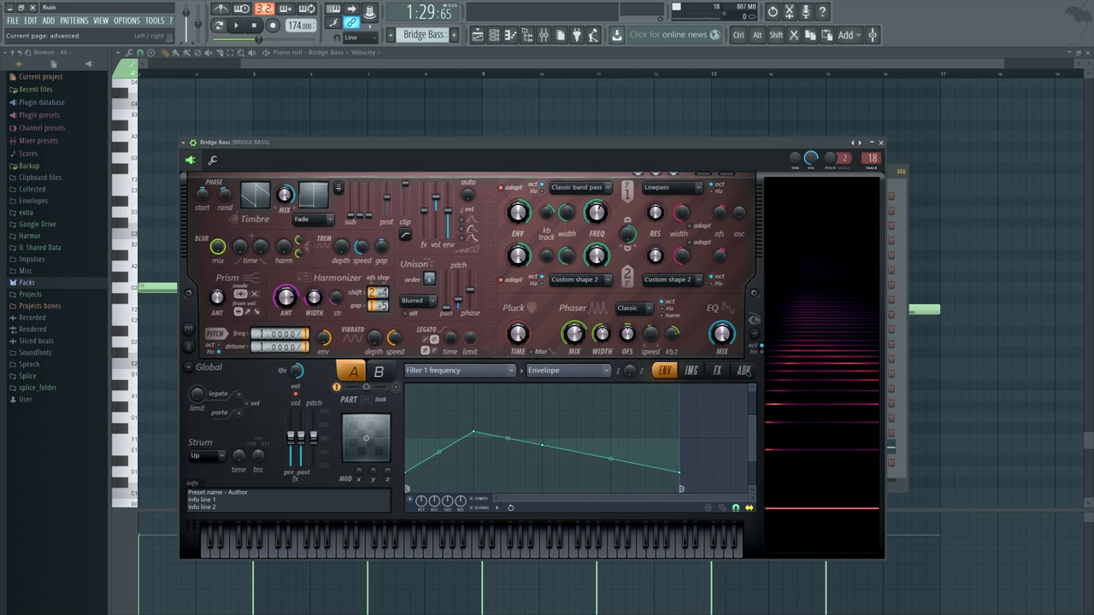
click(742, 370)
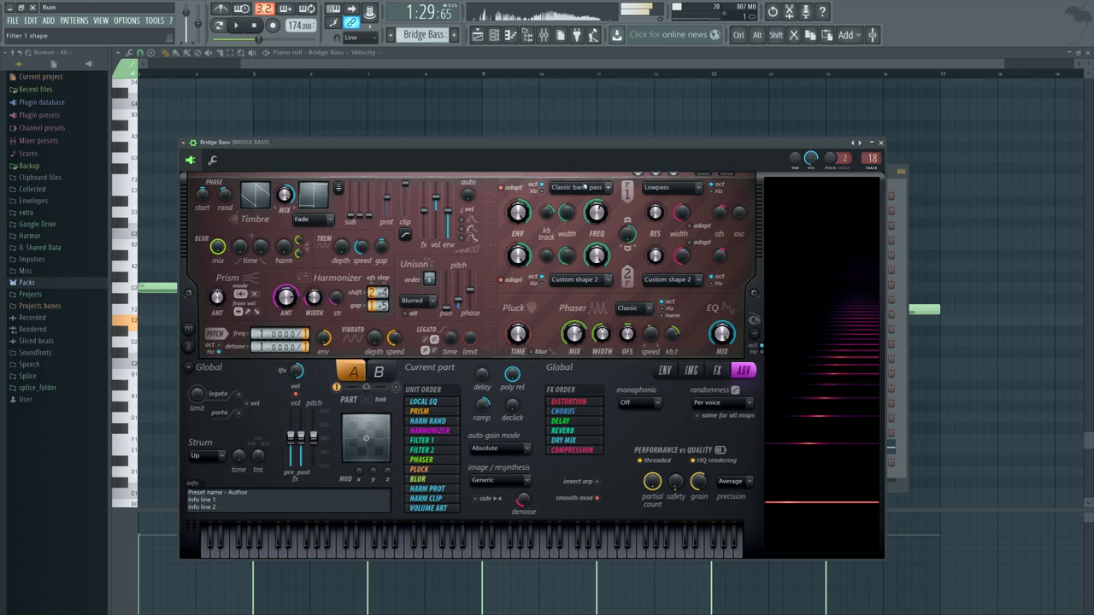
click(720, 371)
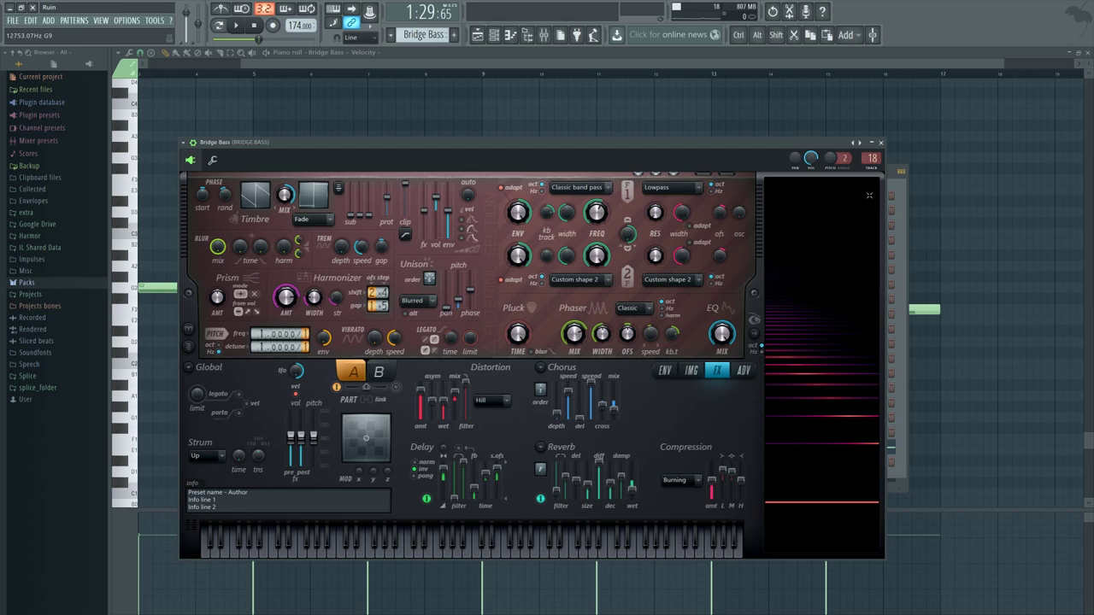
- Review and audition the Fruity parametric EQ 2 on the Bridge Bass mixer track, and close the EQ and the mixer
key(F9)
click(952, 366)
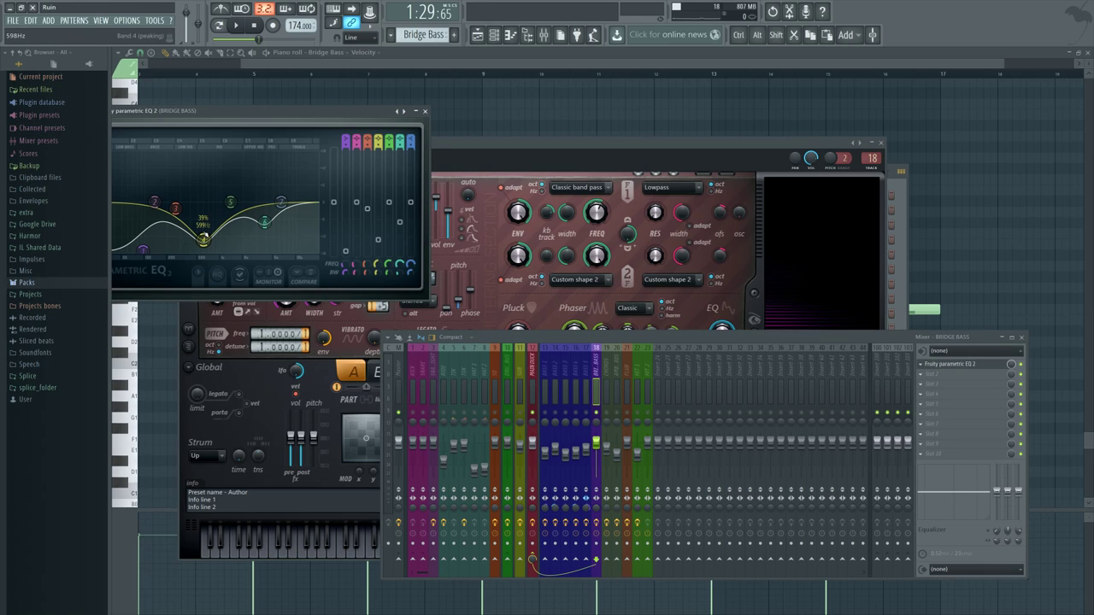
key(space)
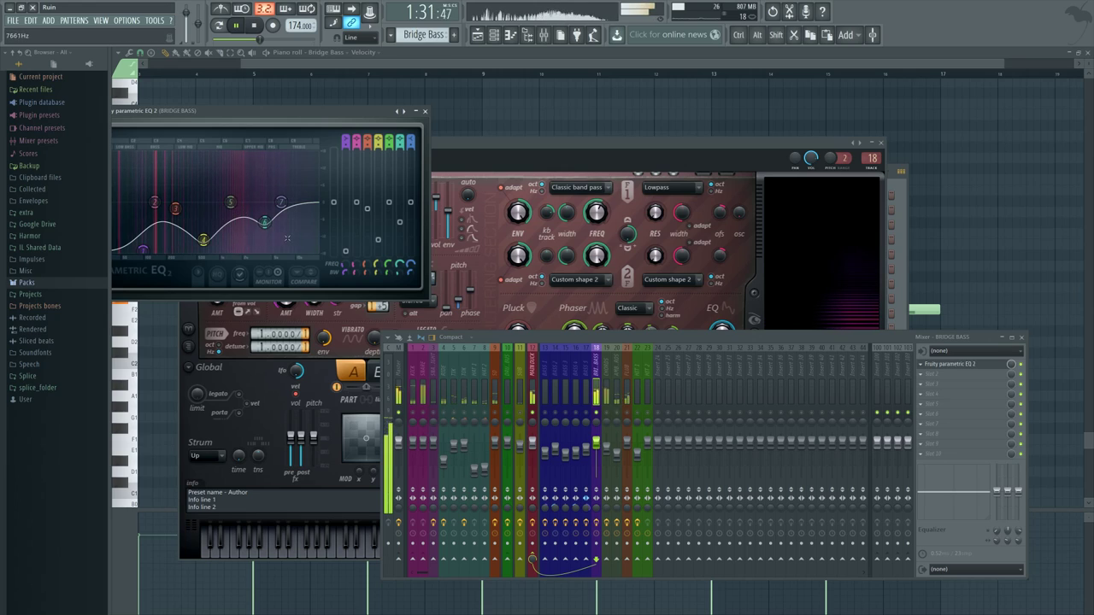
key(space)
click(425, 111)
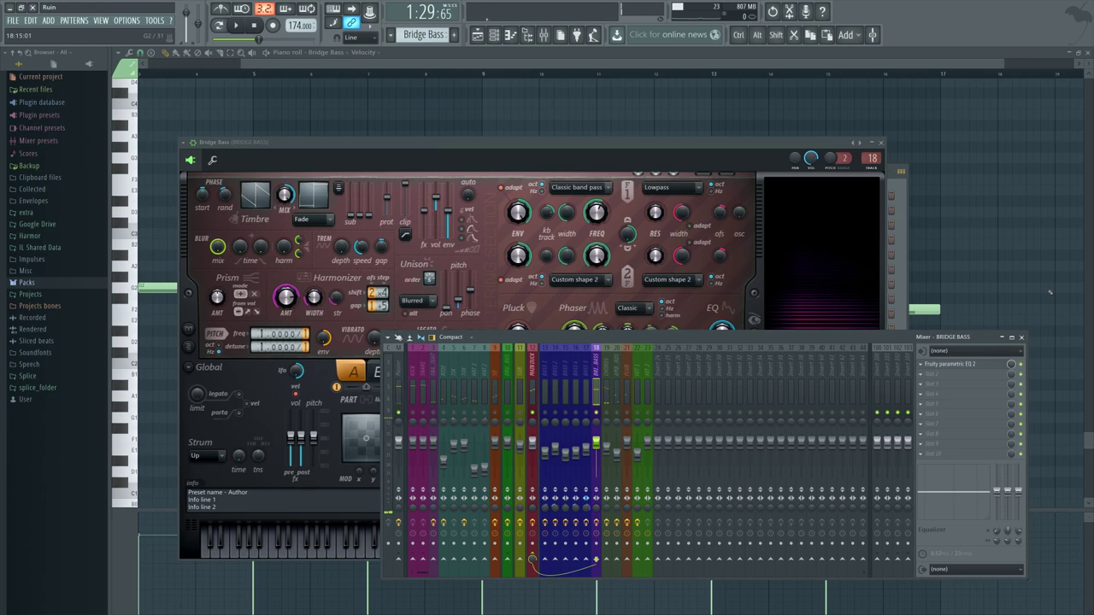
click(1022, 338)
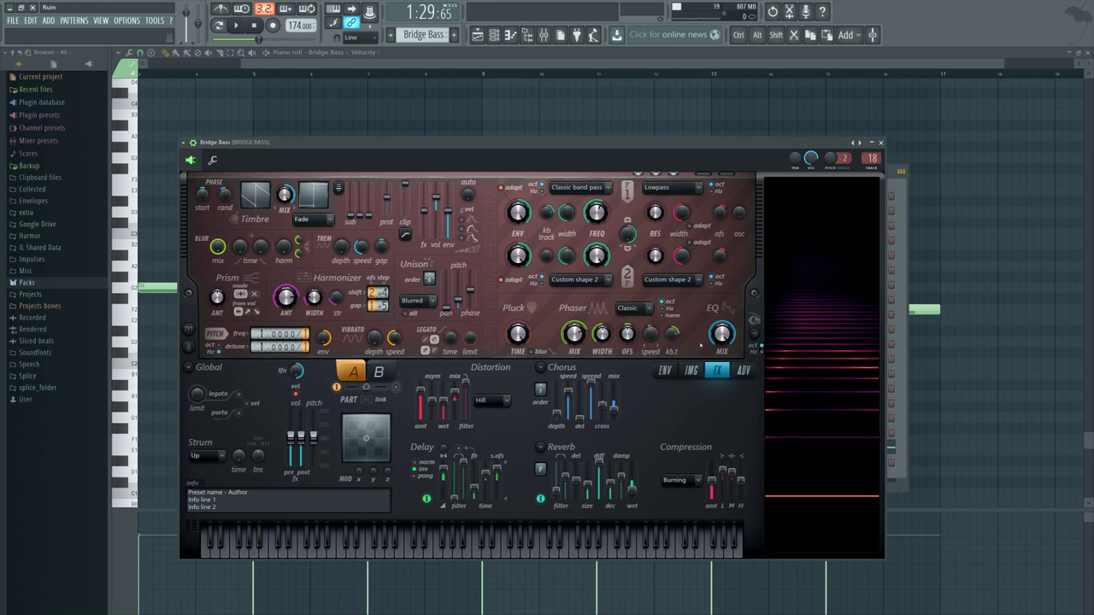
- Close the Bridge Bass synth and return to the playlist, showing an overview of the whole arrangement
key(Escape)
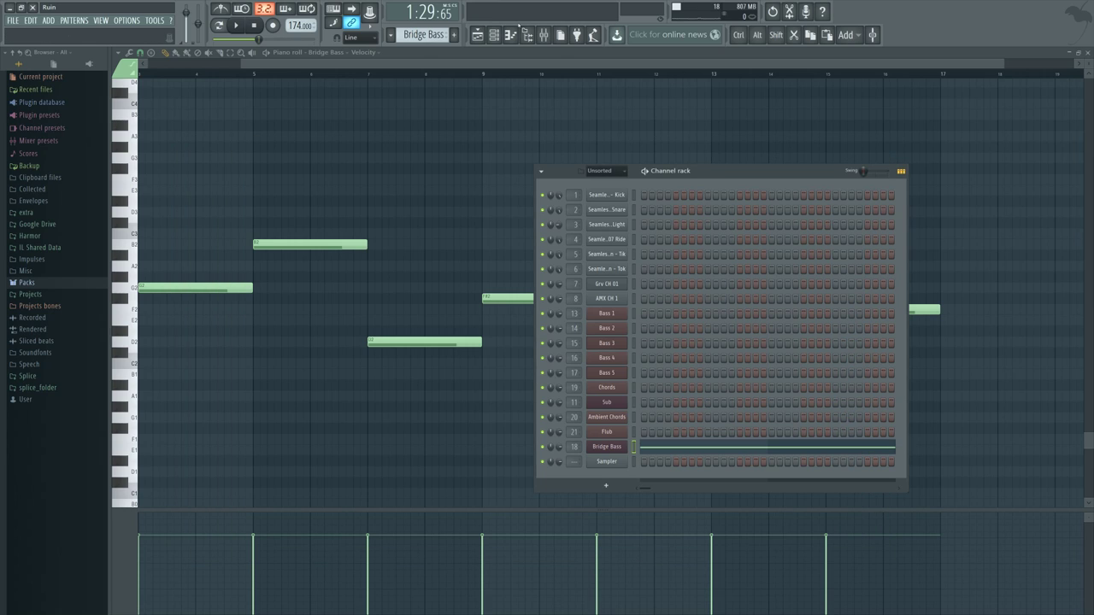
key(F5)
scroll(581, 326, down, 5)
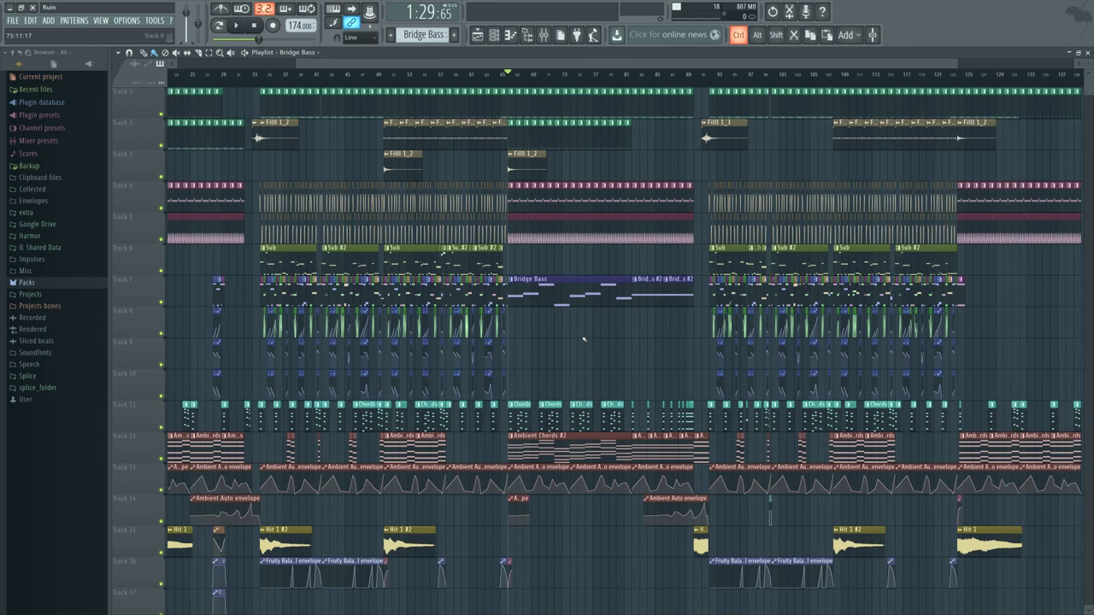